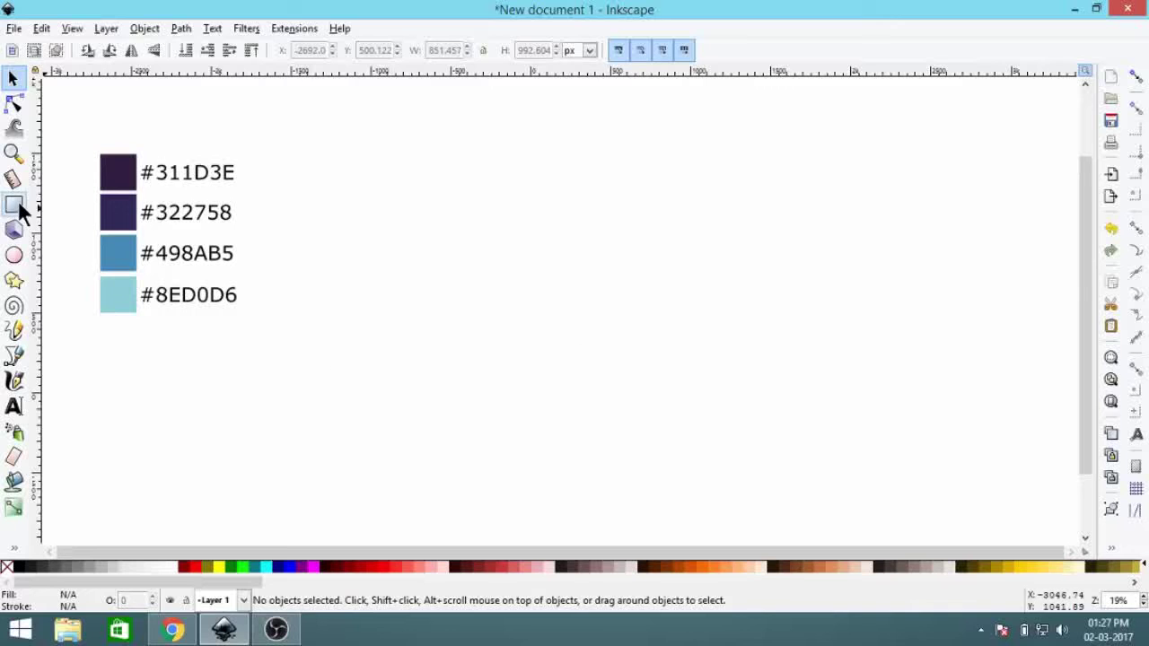
- Draw a 1280×720 px rectangle as the light teal background
{"action": "left_click", "coordinate": [18, 208]}
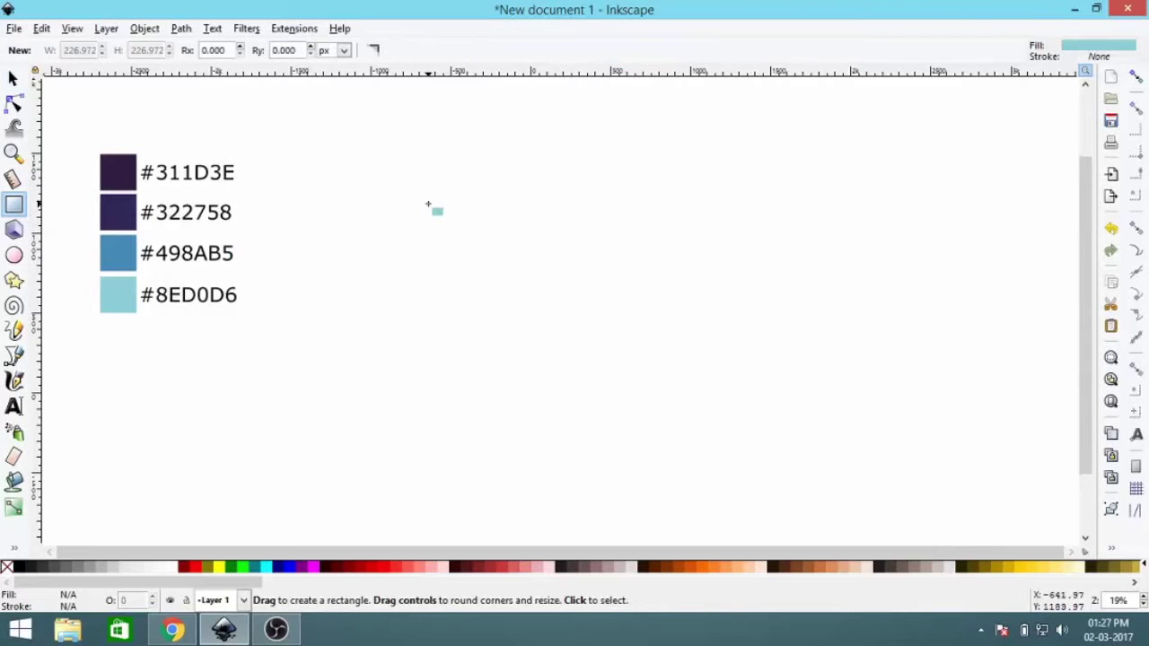
{"action": "left_click_drag", "start_coordinate": [342, 157], "coordinate": [830, 455]}
{"action": "type", "text": "s"}
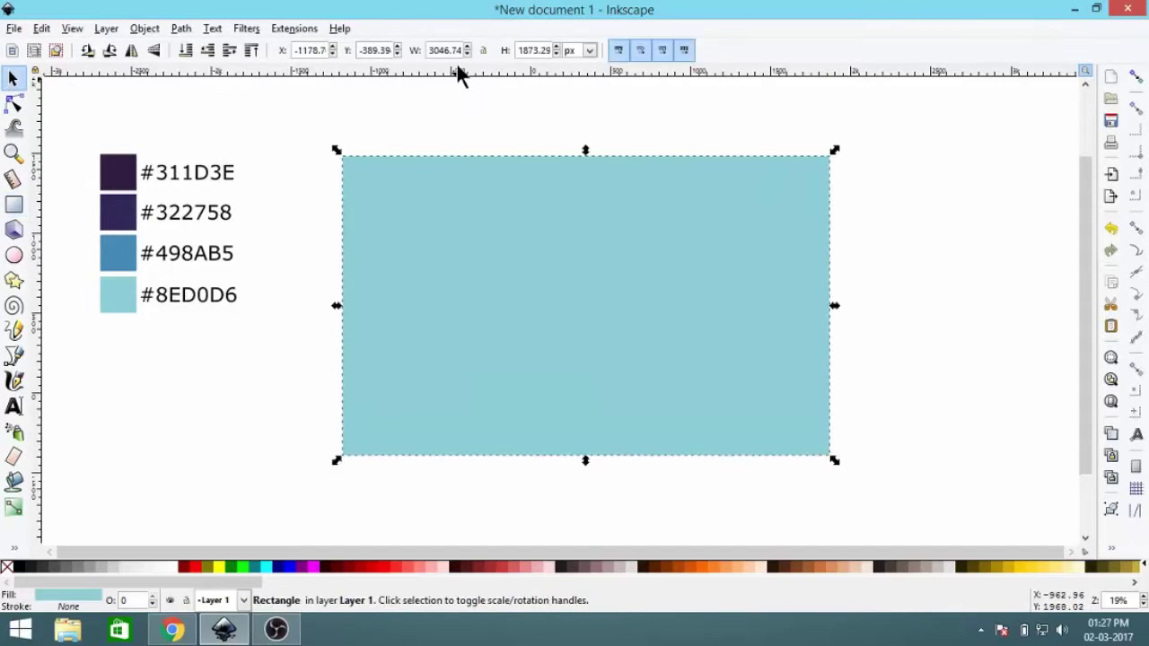
{"action": "type", "text": "1280"}
{"action": "key", "text": "Return"}
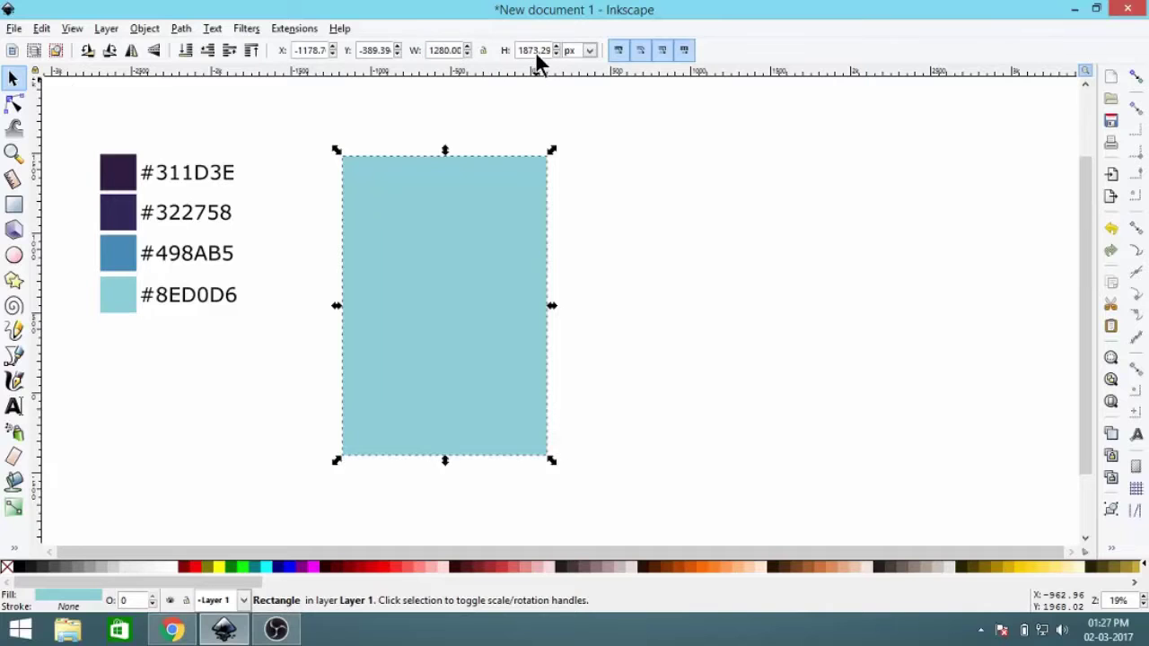
{"action": "left_click", "coordinate": [537, 49]}
{"action": "type", "text": "720"}
{"action": "key", "text": "Return"}
{"action": "left_click_drag", "start_coordinate": [527, 417], "coordinate": [423, 298]}
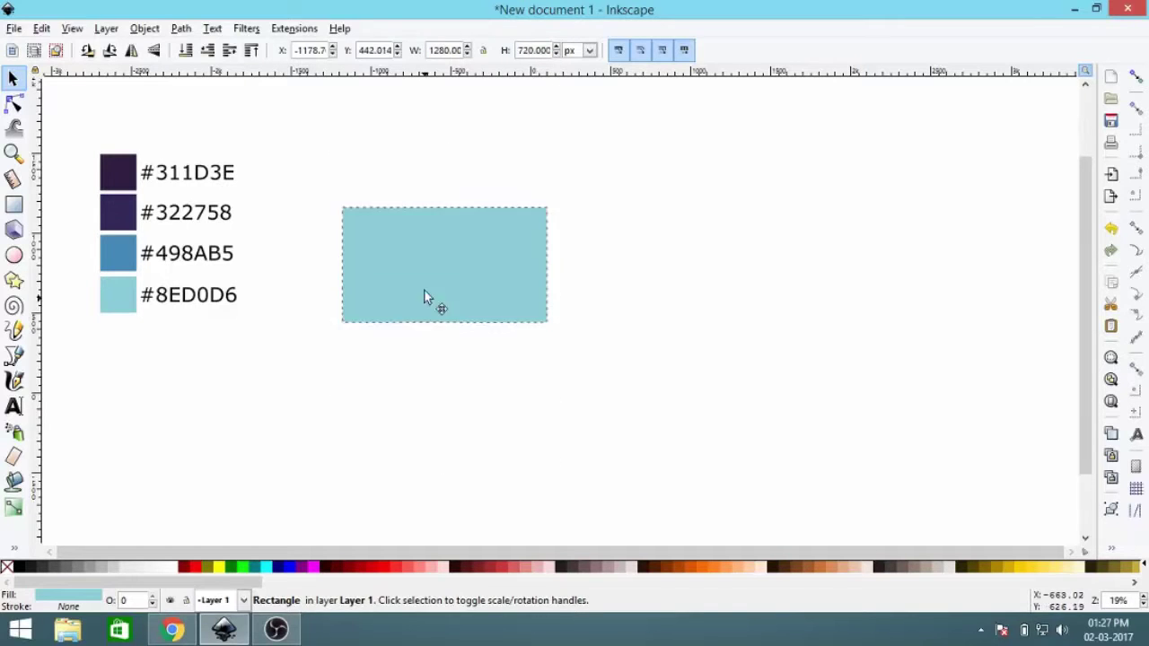
- Shrink the colour swatch group and move it beside the background rectangle
{"action": "scroll", "coordinate": [597, 225], "scroll_direction": "left", "scroll_amount": 2}
{"action": "left_click_drag", "start_coordinate": [345, 341], "coordinate": [184, 162]}
{"action": "mouse_move", "coordinate": [333, 171]}
{"action": "left_mouse_down"}
{"action": "mouse_move", "coordinate": [277, 254]}
{"action": "mouse_move", "coordinate": [206, 307]}
{"action": "mouse_move", "coordinate": [400, 212]}
{"action": "left_mouse_up"}
{"action": "scroll", "coordinate": [440, 201], "scroll_direction": "up", "scroll_amount": 4}
{"action": "left_click_drag", "start_coordinate": [213, 167], "coordinate": [247, 167]}
{"action": "left_click", "coordinate": [372, 318]}
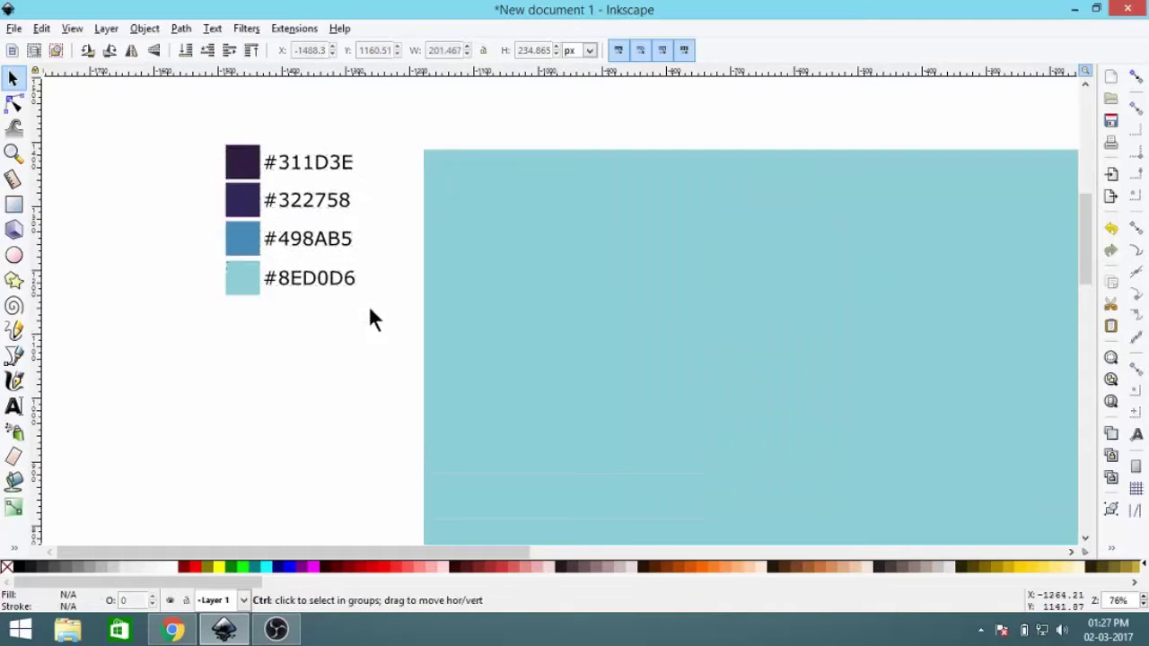
{"action": "scroll", "coordinate": [373, 319], "scroll_direction": "down", "scroll_amount": 1}
- Duplicate the background rectangle and make the copy a 100 px high strip
{"action": "left_click", "coordinate": [689, 307]}
{"action": "scroll", "coordinate": [593, 404], "scroll_direction": "up", "scroll_amount": 1}
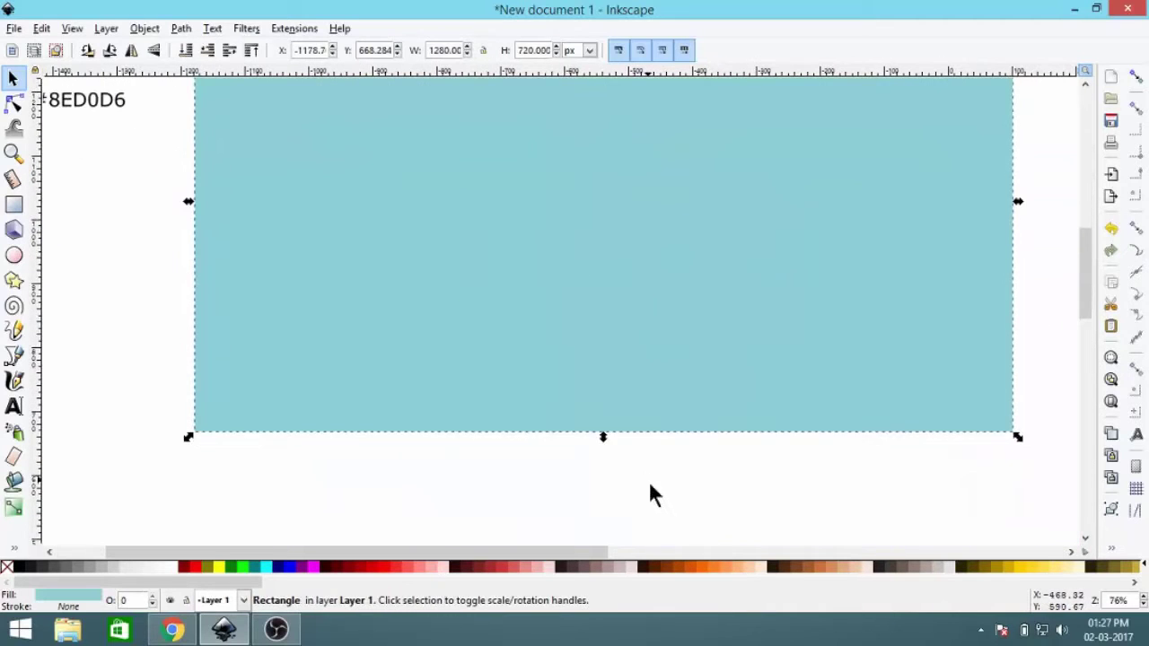
{"action": "right_click", "coordinate": [617, 260]}
{"action": "left_click", "coordinate": [620, 372]}
{"action": "scroll", "coordinate": [559, 320], "scroll_direction": "down", "scroll_amount": 3}
{"action": "left_click_drag", "start_coordinate": [559, 321], "coordinate": [641, 449]}
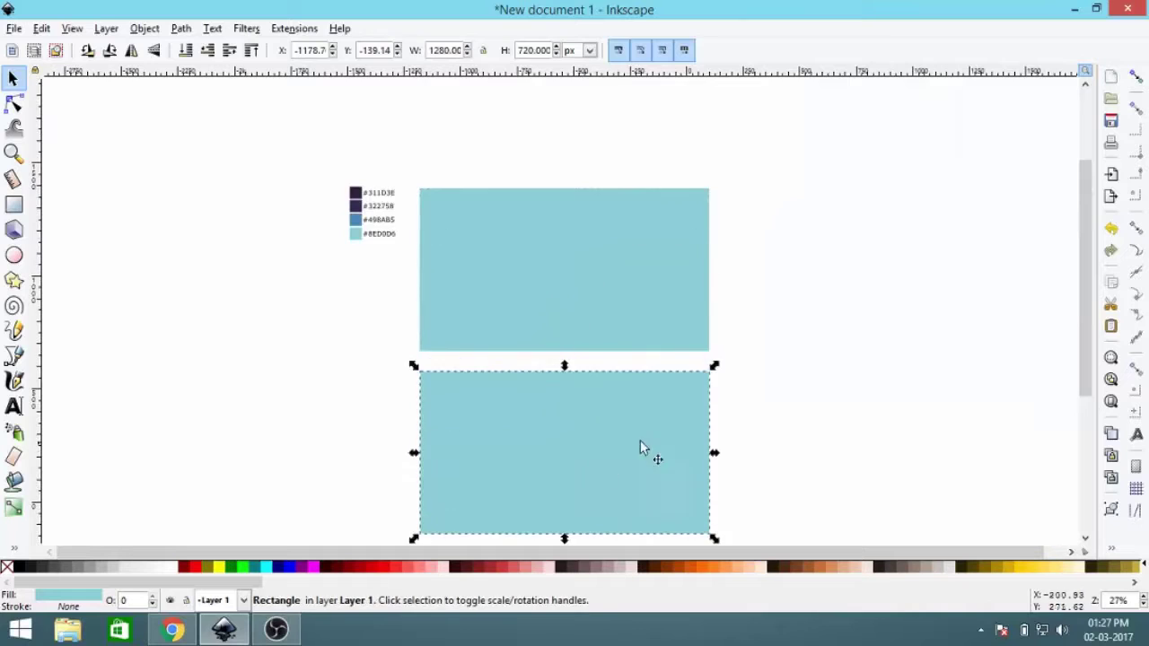
{"action": "key", "text": "Escape"}
{"action": "scroll", "coordinate": [649, 356], "scroll_direction": "down", "scroll_amount": 2}
{"action": "left_click", "coordinate": [646, 347]}
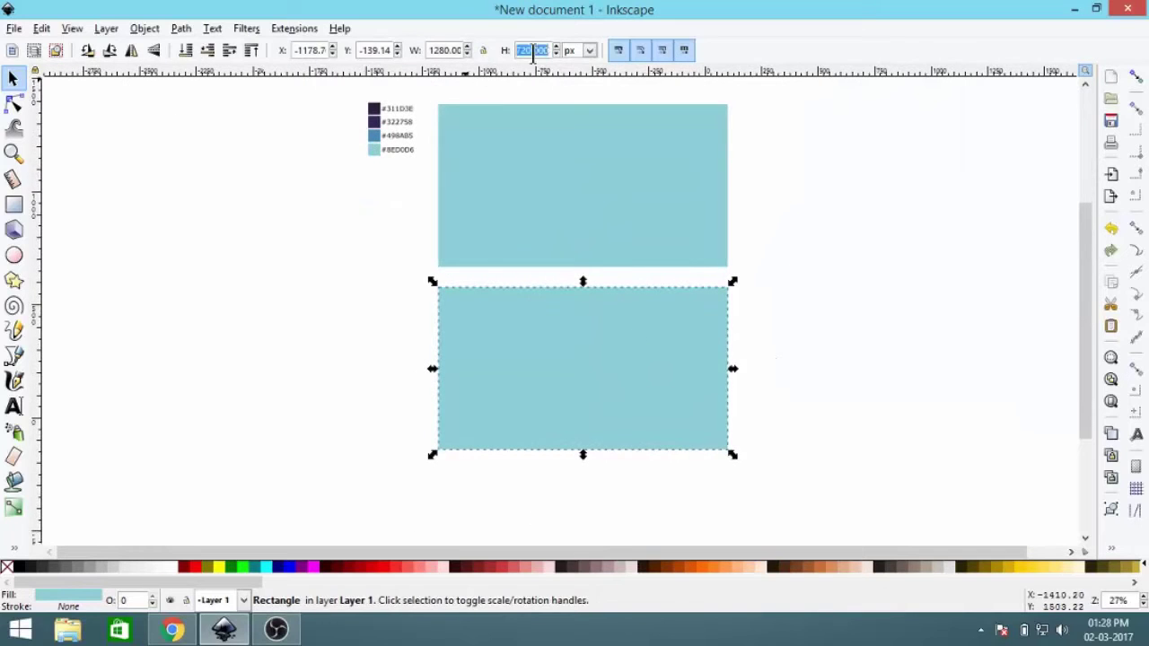
{"action": "type", "text": "30"}
{"action": "type", "text": "100"}
{"action": "key", "text": "Return"}
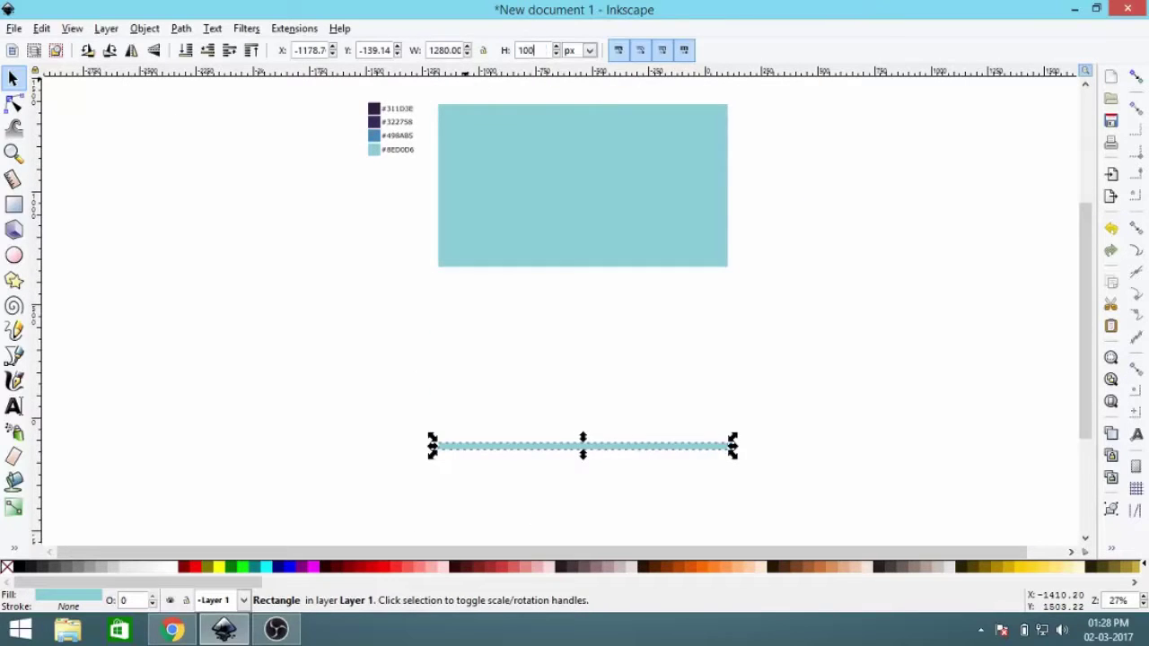
{"action": "key", "text": "Return"}
- Align the 100 px strip to the bottom edge of the background
{"action": "left_click", "coordinate": [679, 259]}
{"action": "left_click", "coordinate": [680, 445], "text": "shift"}
{"action": "right_click", "coordinate": [1113, 559]}
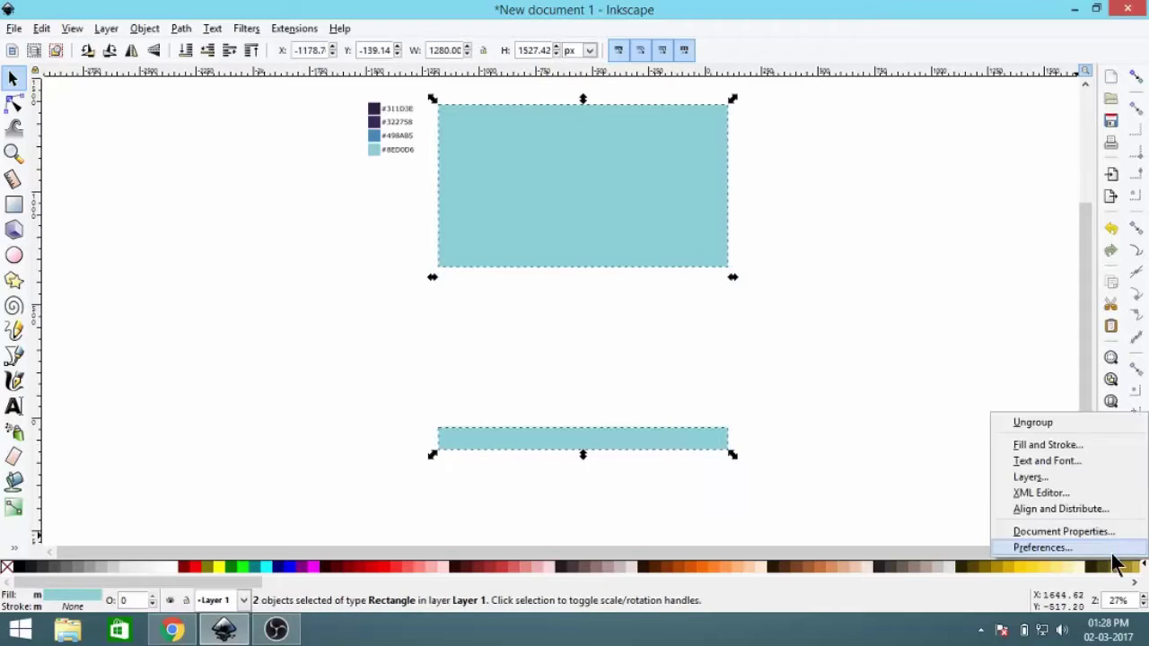
{"action": "left_click", "coordinate": [1061, 509]}
{"action": "left_click", "coordinate": [1023, 186]}
{"action": "scroll", "coordinate": [606, 260], "scroll_direction": "up", "scroll_amount": 3}
- Fill the bottom strip with #311D3E picked from the swatch
{"action": "left_click", "coordinate": [606, 260]}
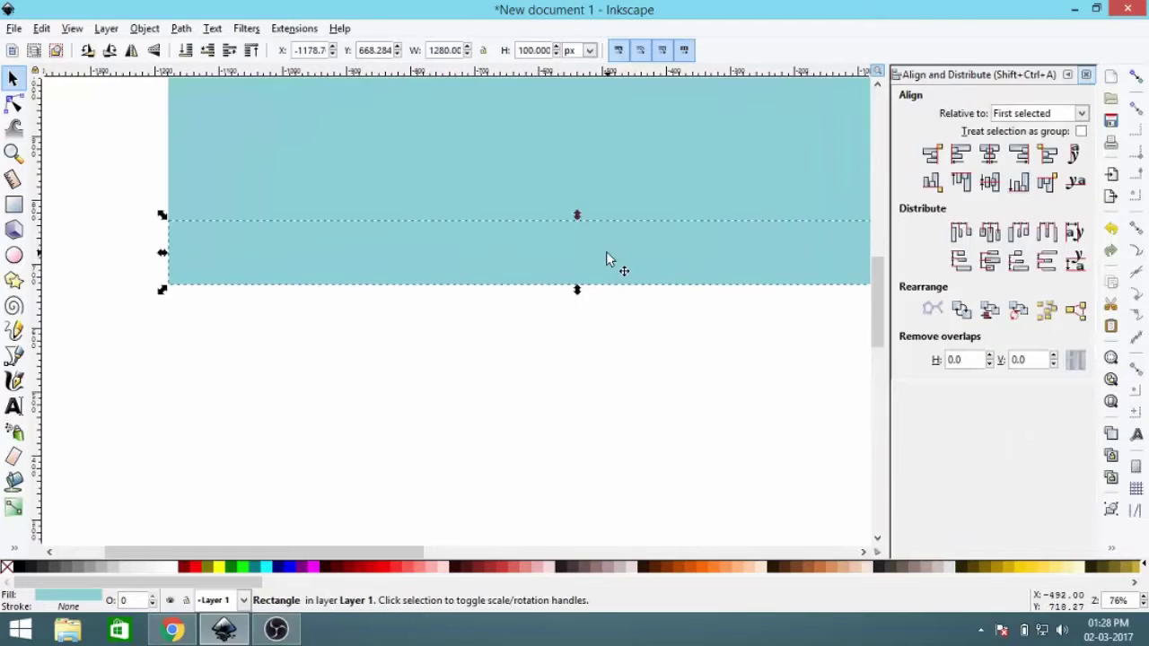
{"action": "scroll", "coordinate": [606, 260], "scroll_direction": "down", "scroll_amount": 2}
{"action": "scroll", "coordinate": [341, 225], "scroll_direction": "up", "scroll_amount": 1}
{"action": "right_click", "coordinate": [1113, 559]}
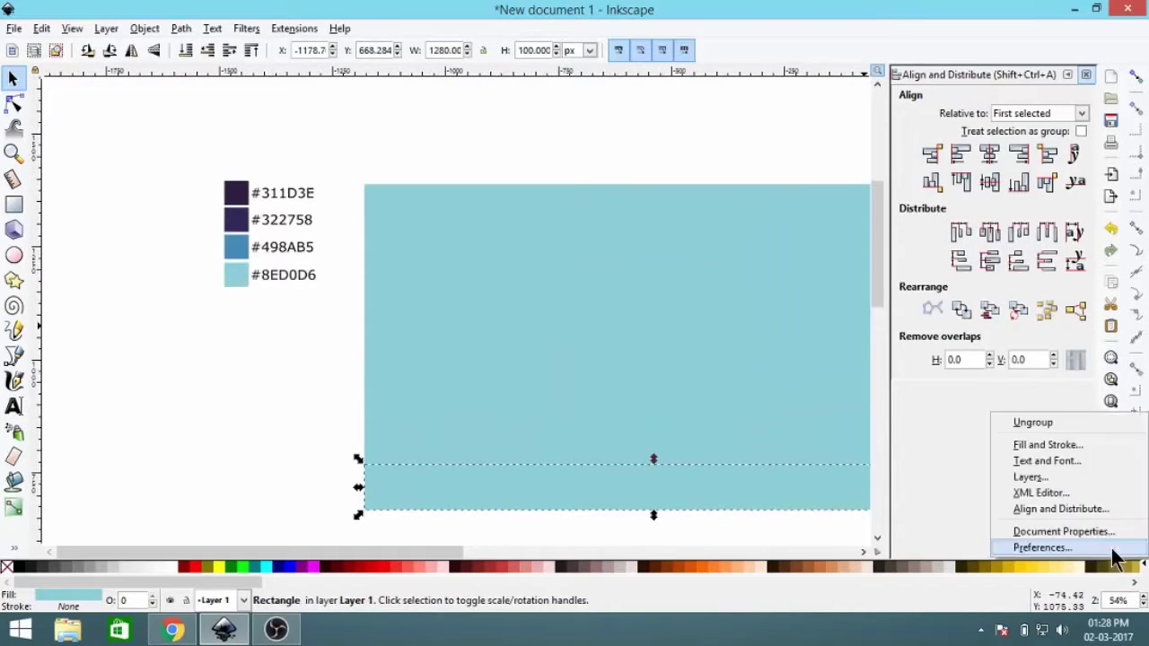
{"action": "left_click", "coordinate": [1045, 445]}
{"action": "left_click", "coordinate": [889, 308]}
{"action": "left_click", "coordinate": [238, 191]}
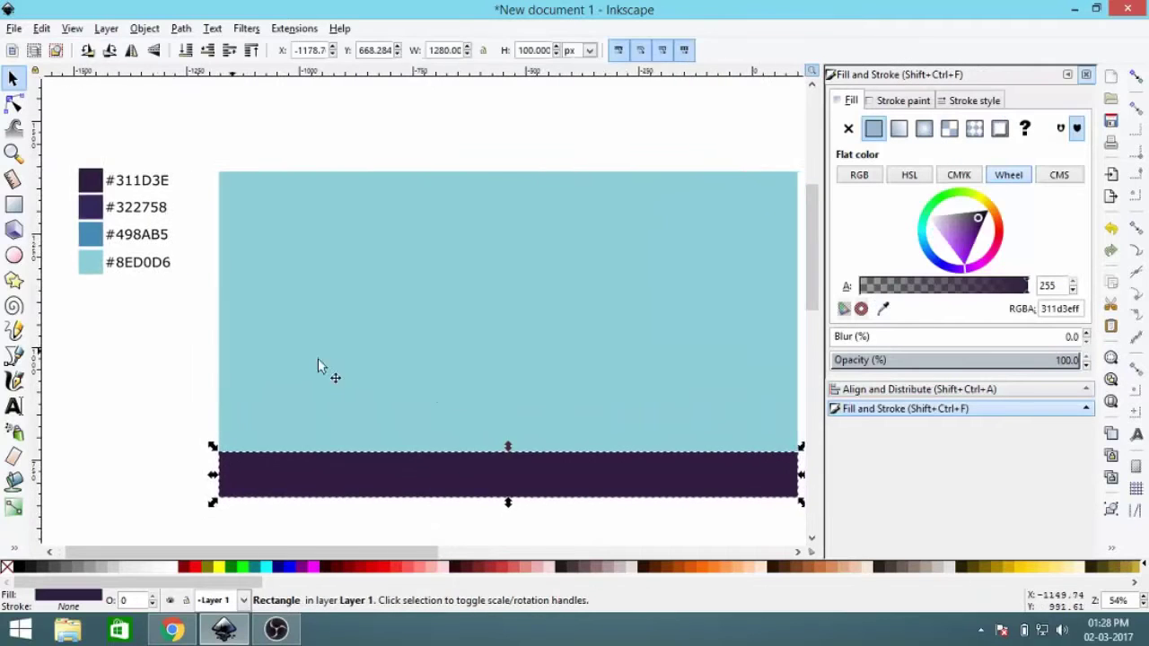
{"action": "left_click", "coordinate": [771, 391]}
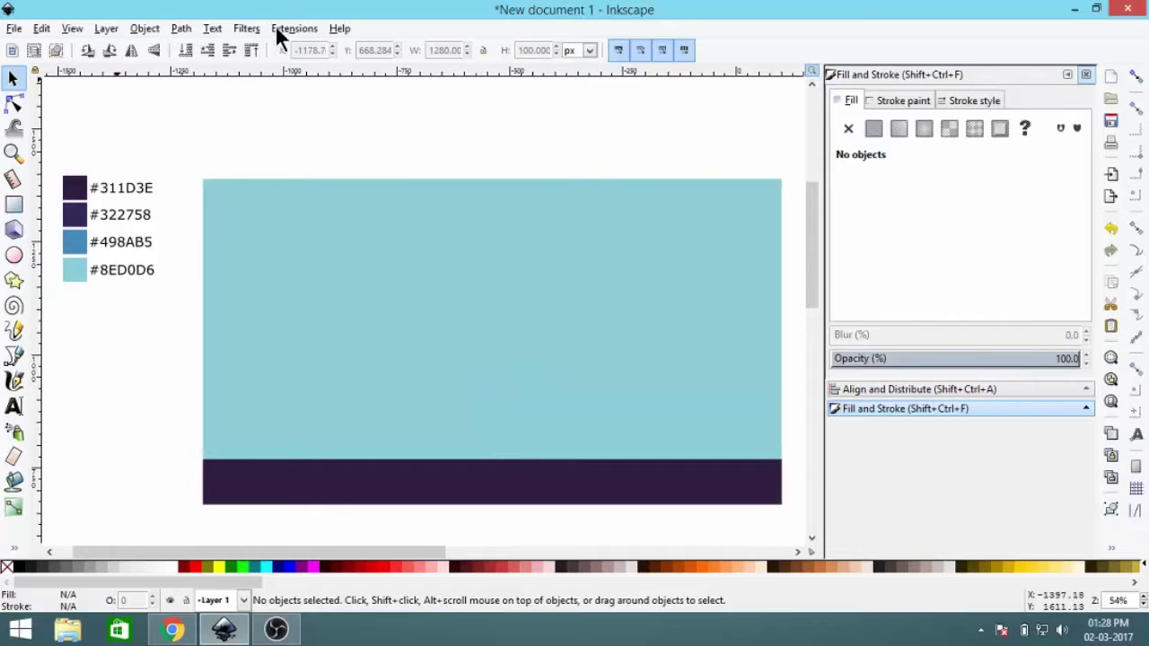
{"action": "left_click", "coordinate": [241, 27]}
- Draw a 10-corner star and blunt its spikes with the inner handle
{"action": "left_click", "coordinate": [152, 140]}
{"action": "key", "text": "asterisk"}
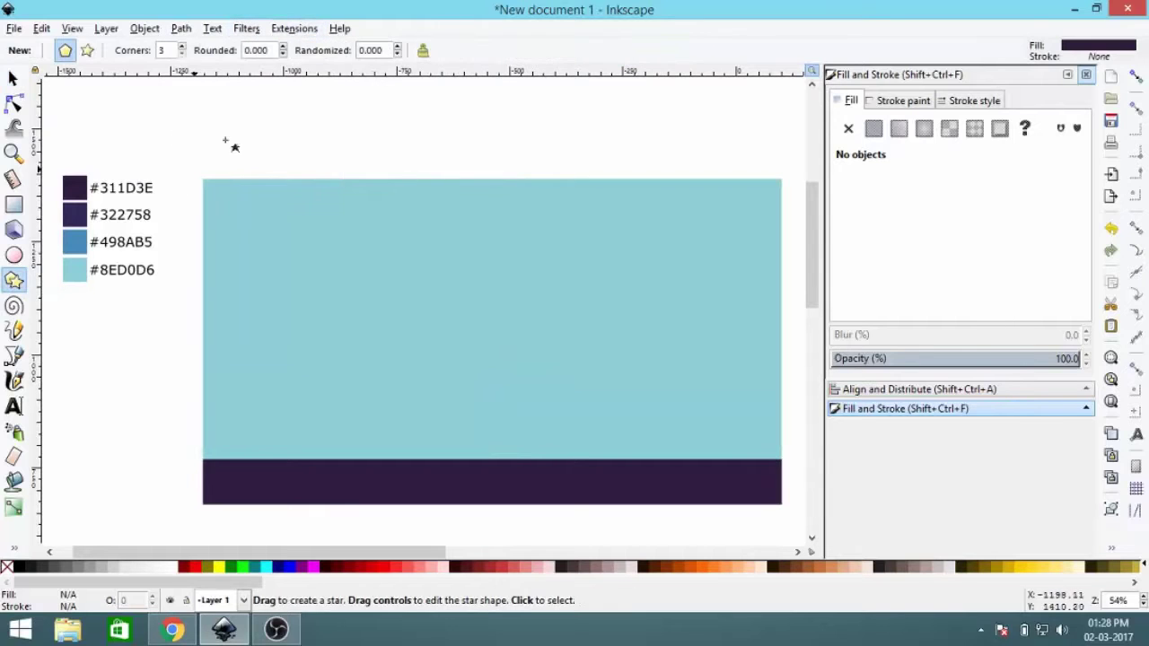
{"action": "left_click", "coordinate": [86, 52]}
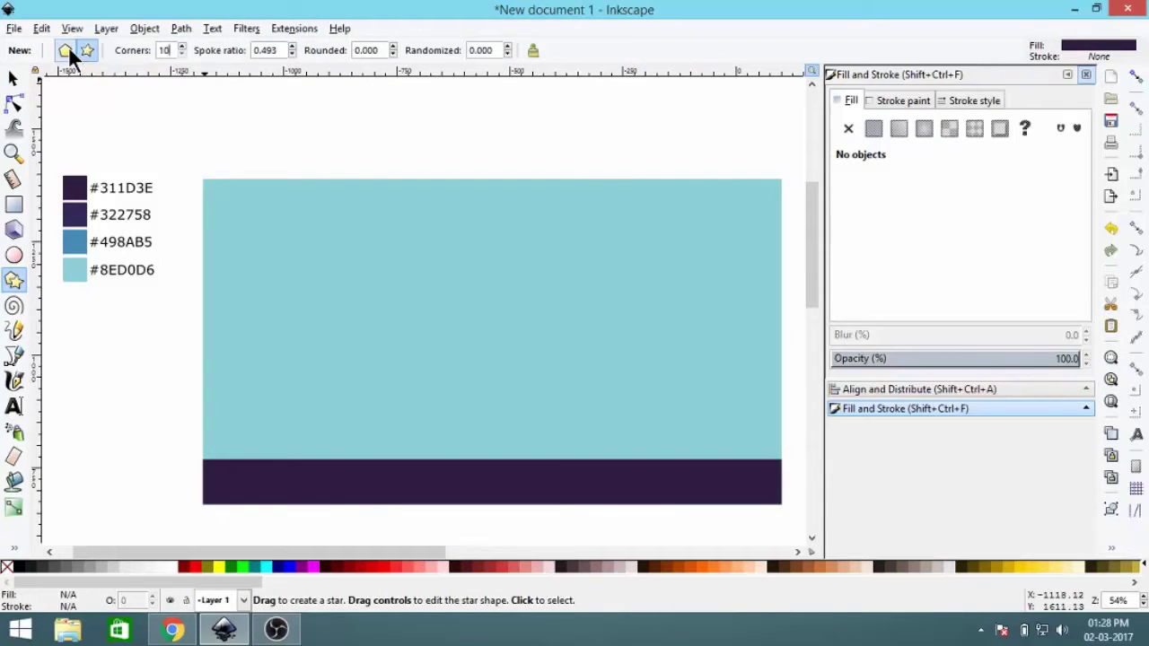
{"action": "scroll", "coordinate": [303, 223], "scroll_direction": "down", "scroll_amount": 1}
{"action": "scroll", "coordinate": [323, 332], "scroll_direction": "down", "scroll_amount": 1, "text": "ctrl"}
{"action": "scroll", "coordinate": [359, 269], "scroll_direction": "up", "scroll_amount": 3}
{"action": "left_click_drag", "start_coordinate": [366, 229], "coordinate": [430, 298]}
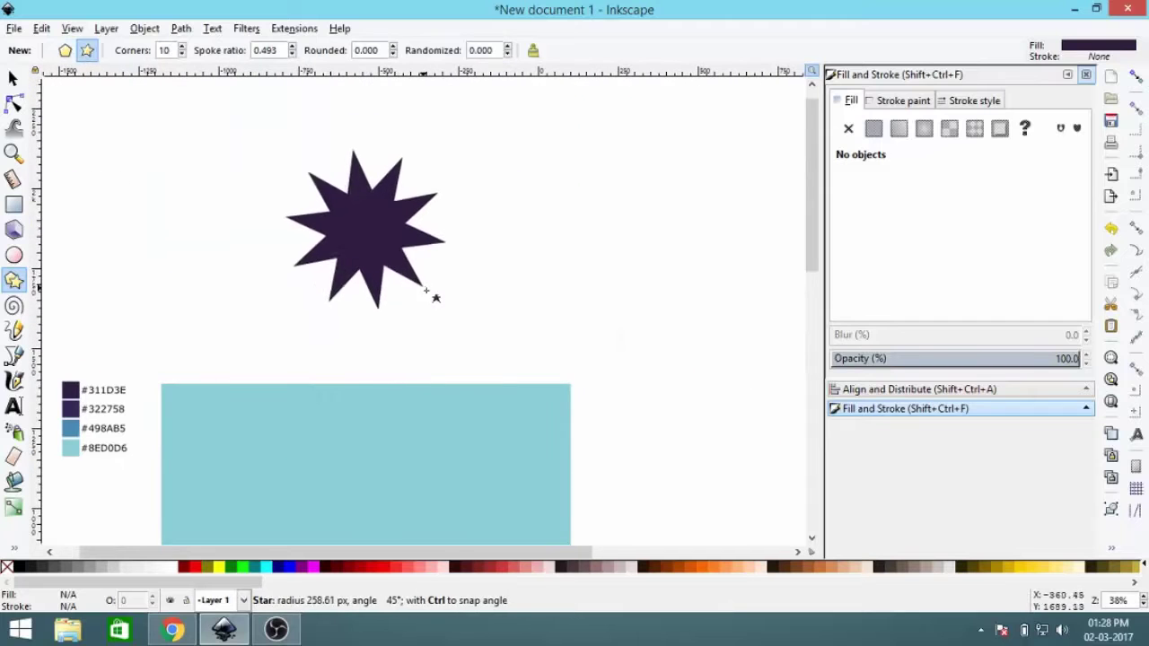
{"action": "scroll", "coordinate": [397, 265], "scroll_direction": "up", "scroll_amount": 2, "text": "ctrl"}
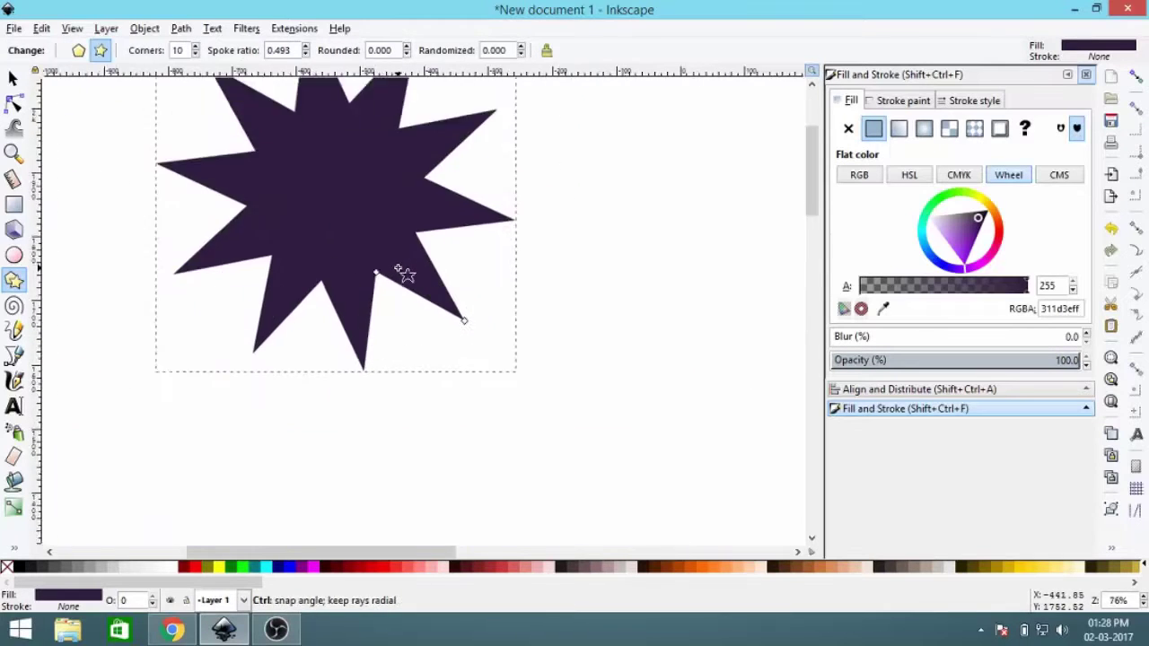
{"action": "left_click_drag", "start_coordinate": [401, 325], "coordinate": [449, 381]}
- Shrink the star to about 92×89 px and set it on the dark strip's top edge
{"action": "key", "text": "s"}
{"action": "scroll", "coordinate": [526, 244], "scroll_direction": "down", "scroll_amount": 1, "text": "ctrl"}
{"action": "mouse_move", "coordinate": [526, 244]}
{"action": "left_mouse_down"}
{"action": "mouse_move", "coordinate": [599, 220]}
{"action": "mouse_move", "coordinate": [552, 151]}
{"action": "mouse_move", "coordinate": [421, 329]}
{"action": "mouse_move", "coordinate": [477, 308]}
{"action": "mouse_move", "coordinate": [500, 336]}
{"action": "left_mouse_up"}
{"action": "scroll", "coordinate": [479, 269], "scroll_direction": "down", "scroll_amount": 1, "text": "ctrl"}
{"action": "scroll", "coordinate": [390, 315], "scroll_direction": "up", "scroll_amount": 2, "text": "ctrl"}
{"action": "scroll", "coordinate": [477, 307], "scroll_direction": "up", "scroll_amount": 1, "text": "ctrl"}
{"action": "right_click", "coordinate": [441, 294]}
{"action": "left_click", "coordinate": [439, 336]}
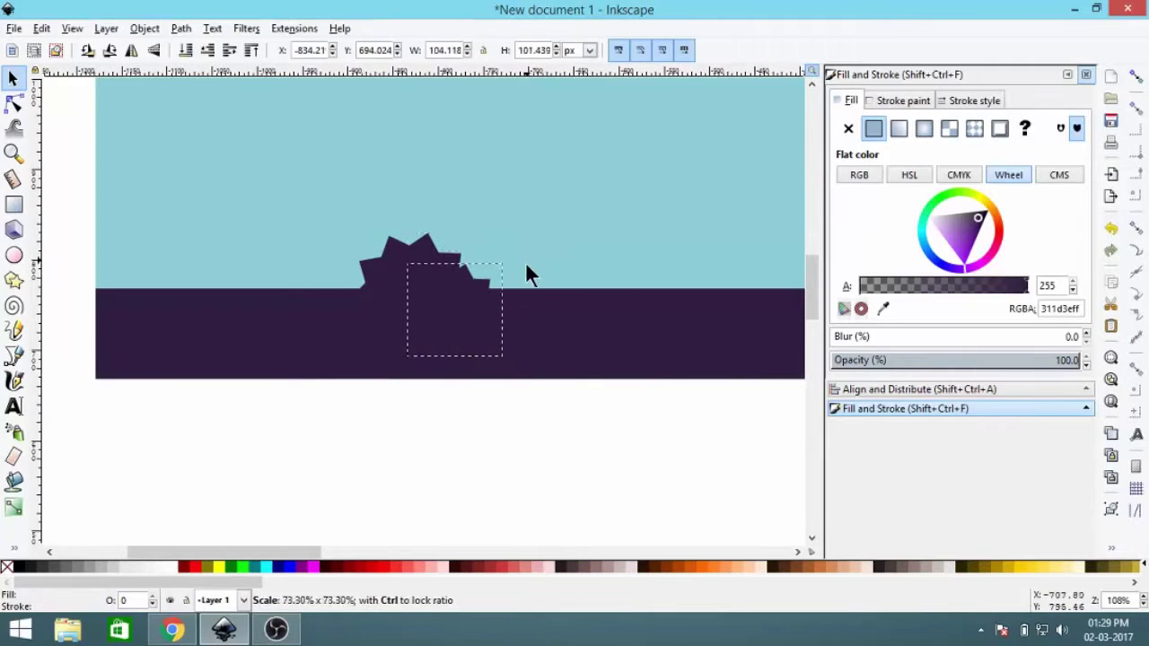
{"action": "left_click_drag", "start_coordinate": [542, 228], "coordinate": [495, 270]}
{"action": "left_click_drag", "start_coordinate": [452, 319], "coordinate": [494, 289]}
{"action": "left_click", "coordinate": [488, 294]}
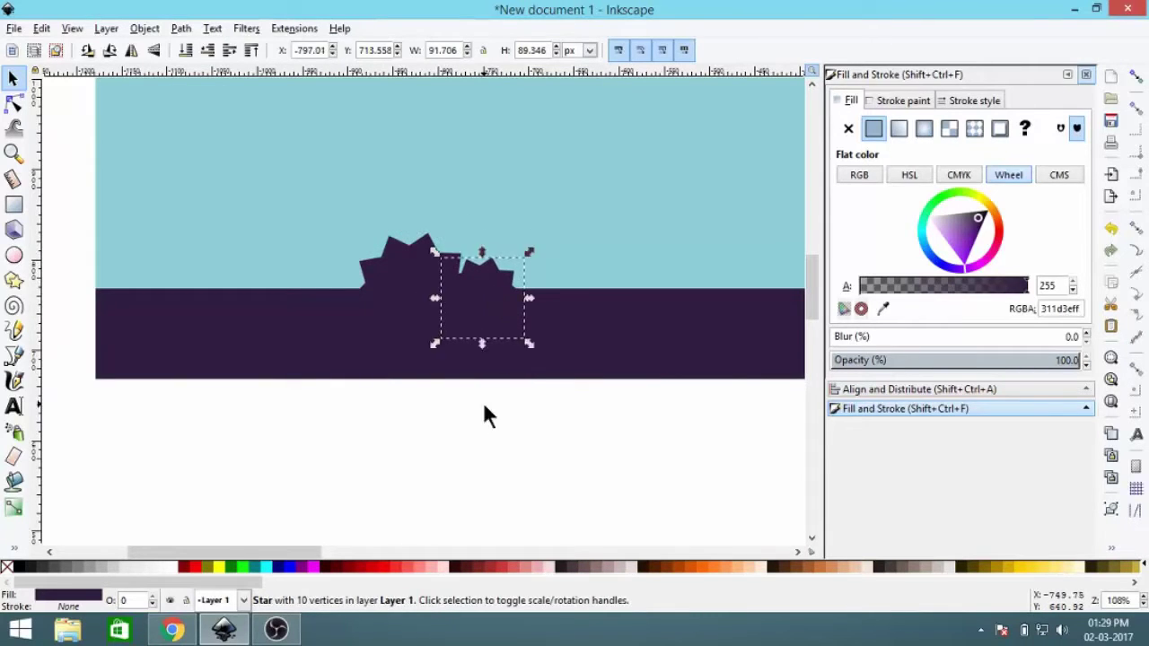
{"action": "key", "text": "Escape"}
- Duplicate the small star and move the copy right along the strip
{"action": "scroll", "coordinate": [386, 332], "scroll_direction": "down", "scroll_amount": 1, "text": "ctrl"}
{"action": "scroll", "coordinate": [386, 332], "scroll_direction": "right", "scroll_amount": 3}
{"action": "right_click", "coordinate": [192, 334]}
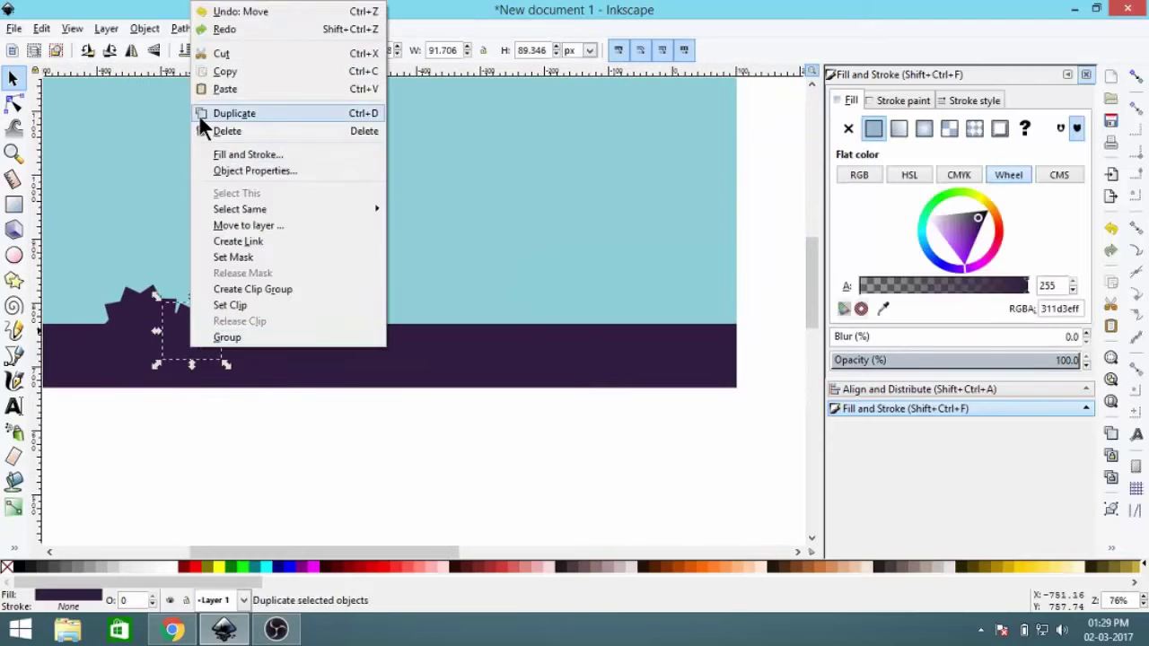
{"action": "left_click", "coordinate": [198, 114]}
{"action": "left_click_drag", "start_coordinate": [202, 334], "coordinate": [468, 333]}
- Duplicate the big star, move it right along the strip and tilt it slightly
{"action": "left_click", "coordinate": [159, 310]}
{"action": "right_click", "coordinate": [153, 296]}
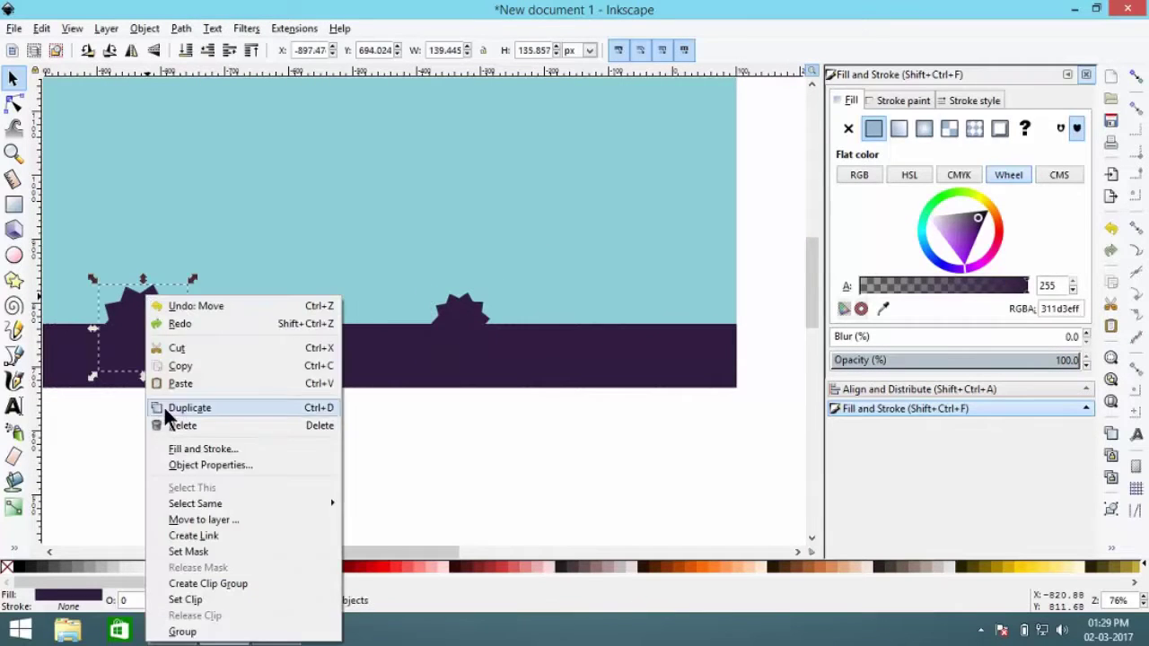
{"action": "left_click", "coordinate": [171, 409]}
{"action": "mouse_move", "coordinate": [136, 333]}
{"action": "left_mouse_down"}
{"action": "mouse_move", "coordinate": [584, 333]}
{"action": "mouse_move", "coordinate": [599, 318]}
{"action": "left_mouse_up"}
{"action": "left_click", "coordinate": [599, 318]}
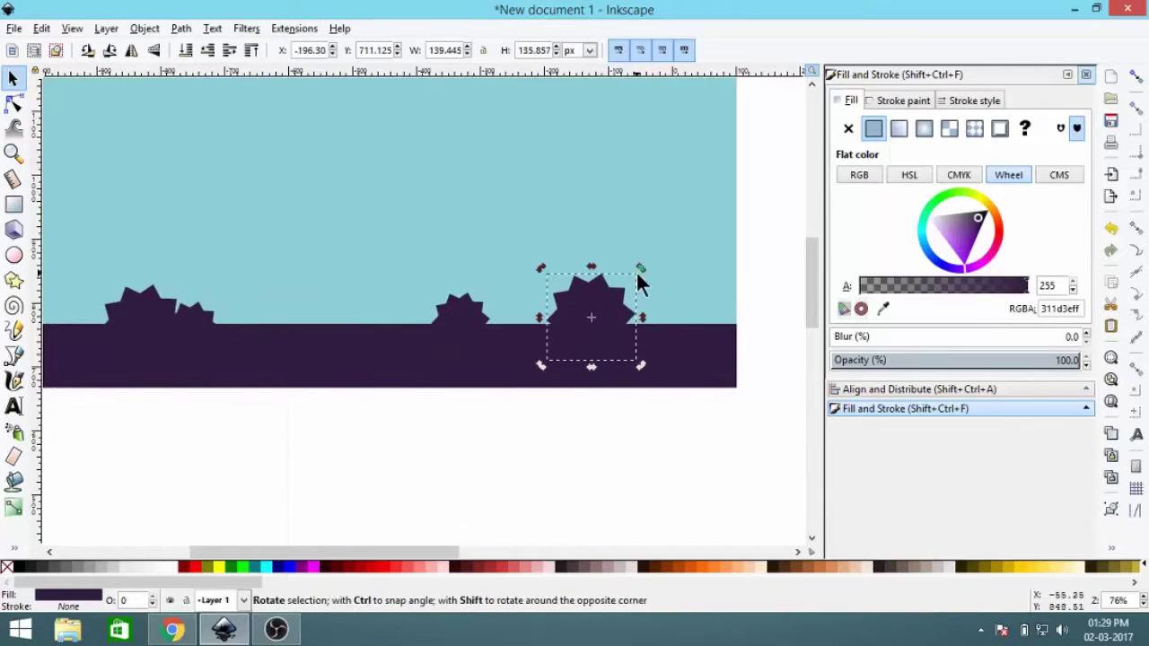
{"action": "left_click_drag", "start_coordinate": [644, 275], "coordinate": [651, 273]}
{"action": "left_click", "coordinate": [759, 278]}
{"action": "scroll", "coordinate": [759, 278], "scroll_direction": "down", "scroll_amount": 1}
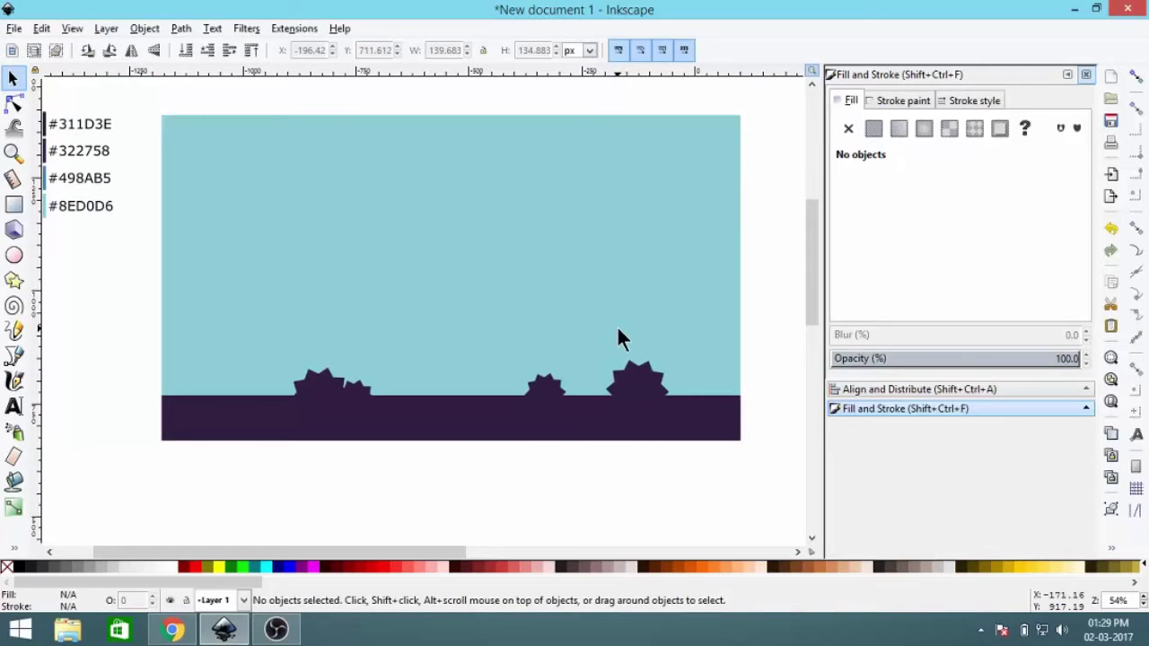
{"action": "left_click", "coordinate": [13, 205]}
{"action": "scroll", "coordinate": [510, 267], "scroll_direction": "down", "scroll_amount": 1}
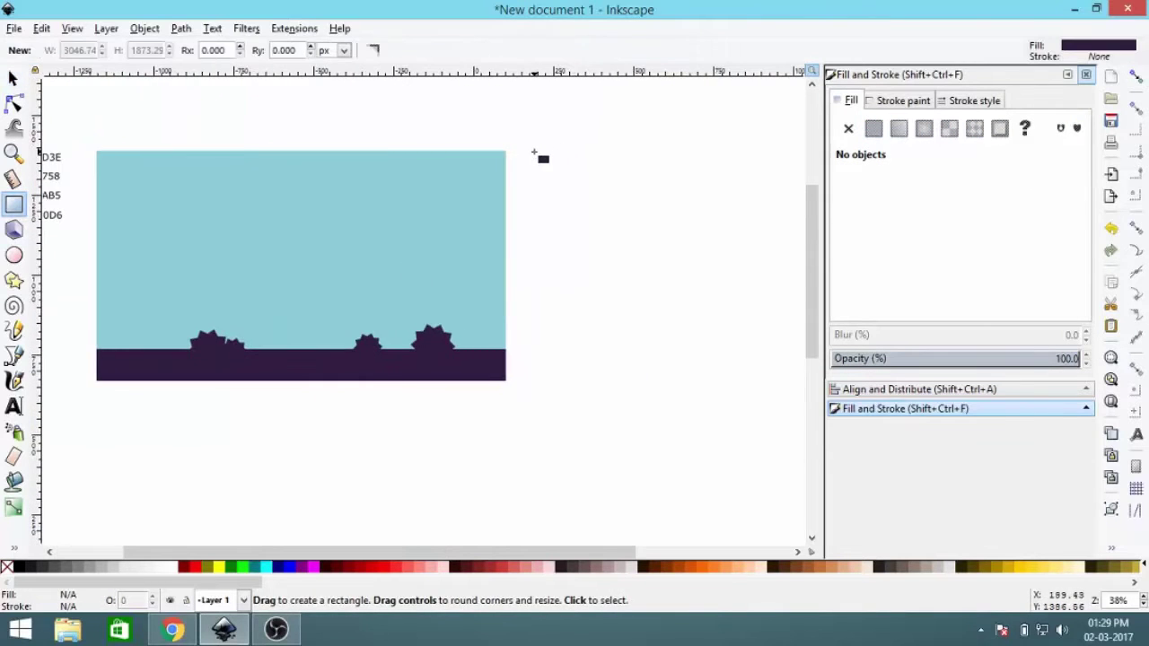
- Draw a tall dark rectangle and make it 100 px wide
{"action": "left_click_drag", "start_coordinate": [534, 152], "coordinate": [593, 381]}
{"action": "key", "text": "s"}
{"action": "type", "text": "720.000"}
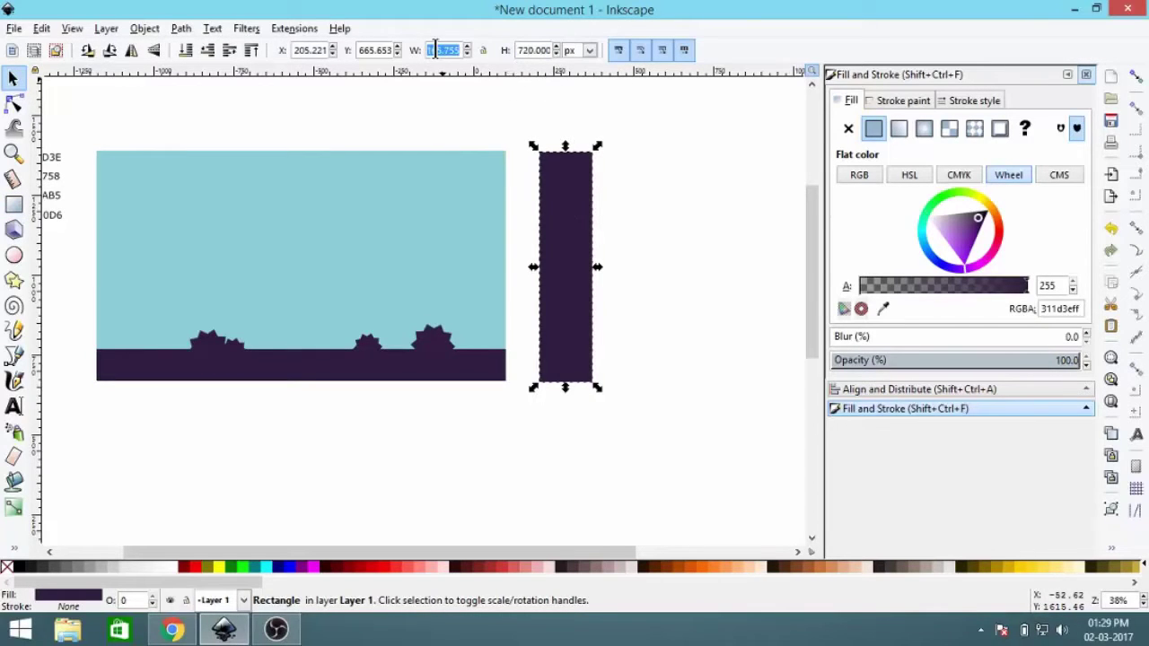
{"action": "type", "text": "100"}
{"action": "key", "text": "Return"}
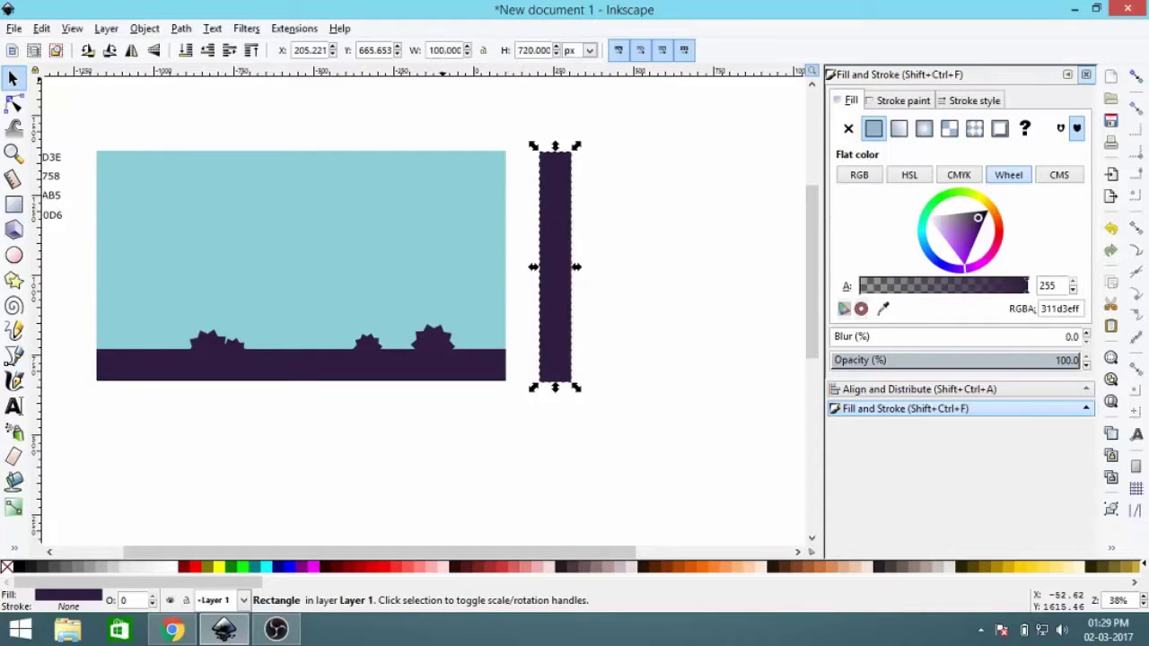
- Move the 100 px trunk bar onto the left side of the teal sky
{"action": "left_click", "coordinate": [287, 275]}
{"action": "left_click", "coordinate": [554, 269], "text": "shift"}
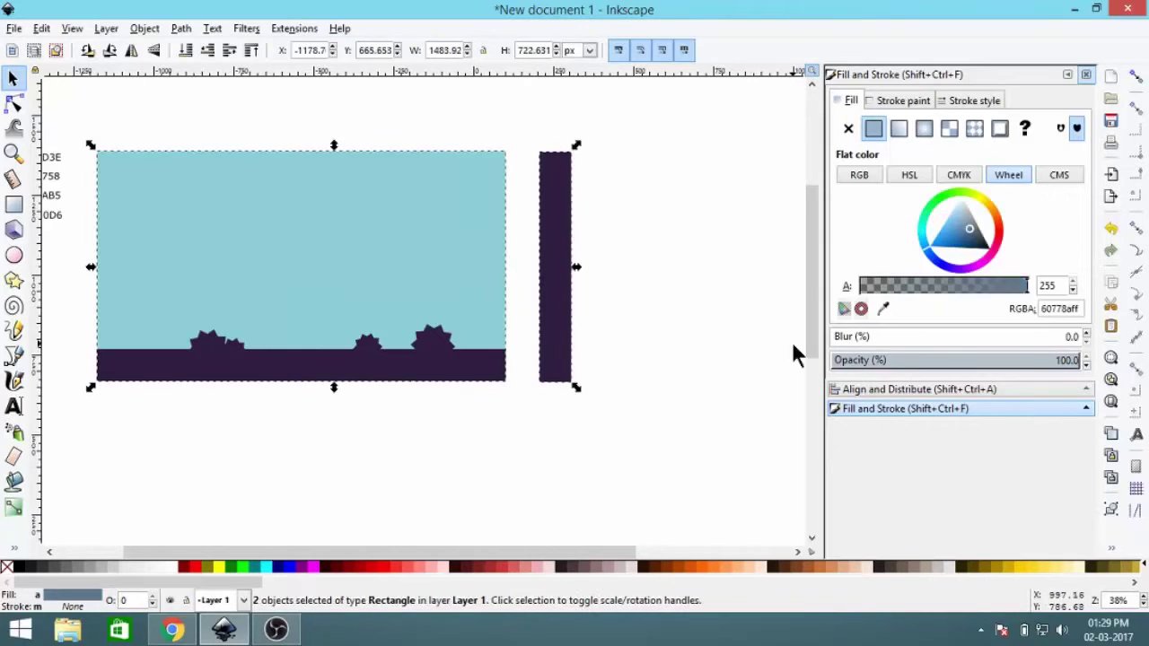
{"action": "left_click", "coordinate": [920, 389]}
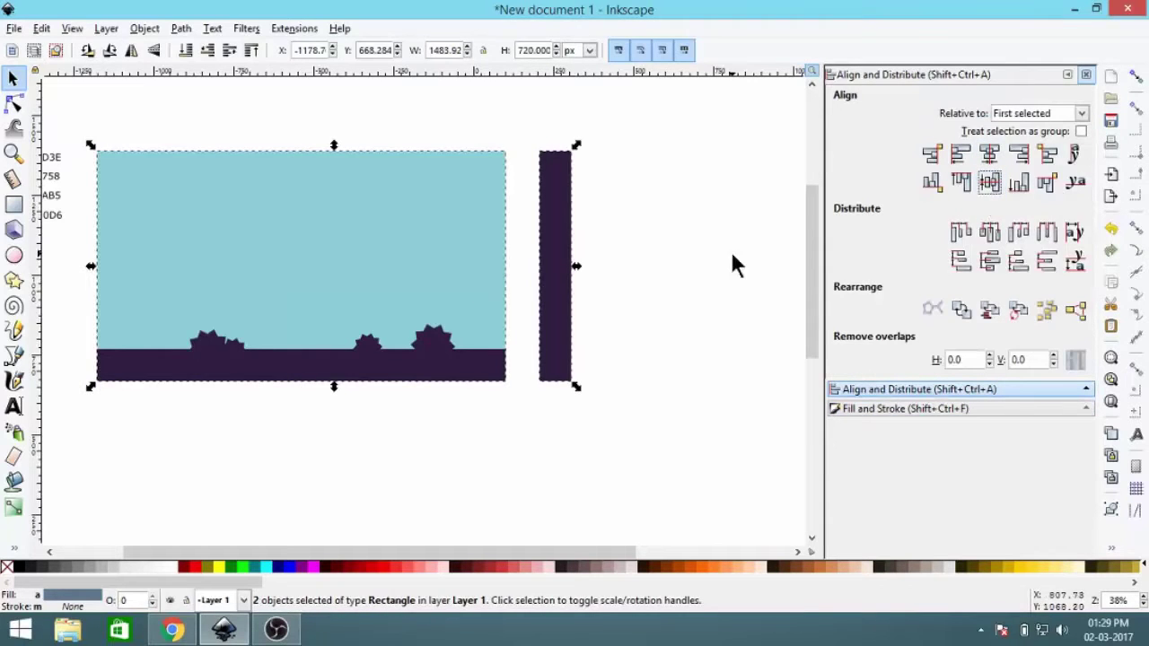
{"action": "left_click_drag", "start_coordinate": [556, 269], "coordinate": [144, 277]}
{"action": "key", "text": "Escape"}
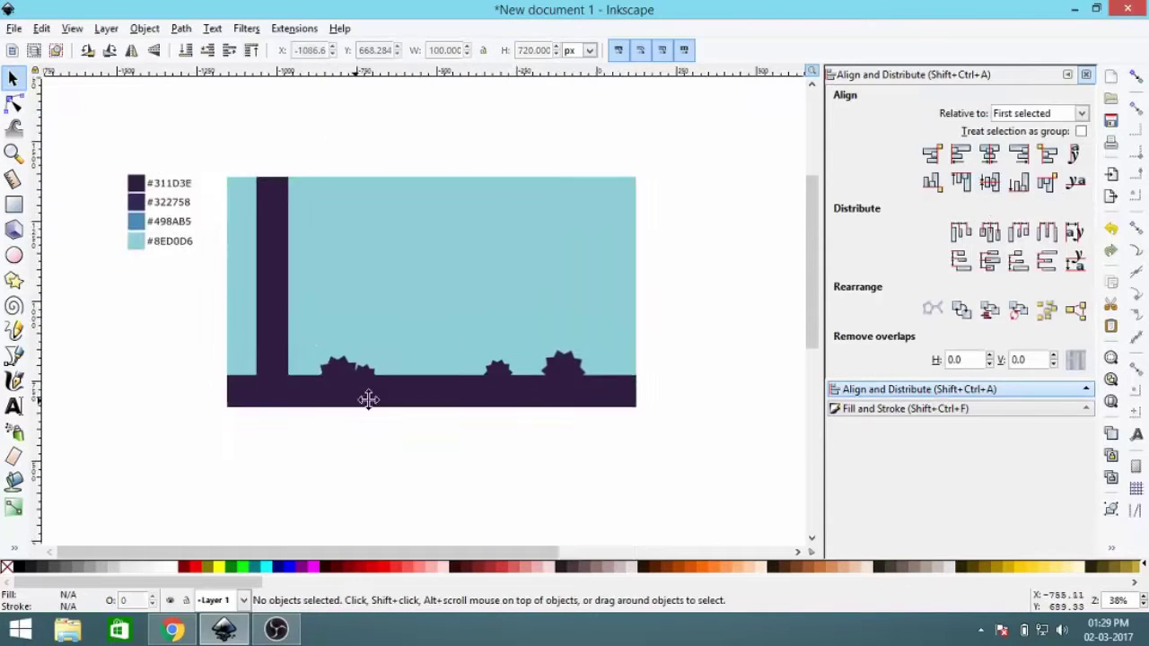
{"action": "scroll", "coordinate": [368, 399], "scroll_direction": "up", "scroll_amount": 3}
{"action": "left_click", "coordinate": [227, 311]}
{"action": "scroll", "coordinate": [260, 269], "scroll_direction": "down", "scroll_amount": 1}
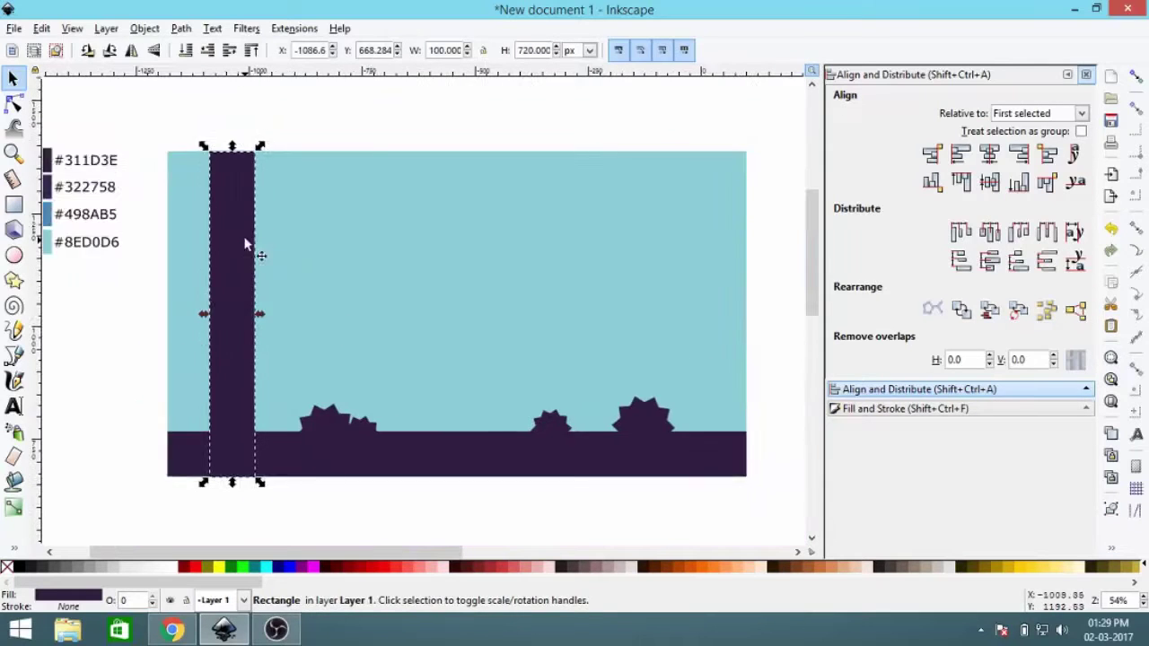
{"action": "left_click", "coordinate": [889, 409]}
- Colour the trunk #322758 using the dropper on the swatch
{"action": "key", "text": "d"}
{"action": "left_click", "coordinate": [129, 202]}
{"action": "key", "text": "Escape"}
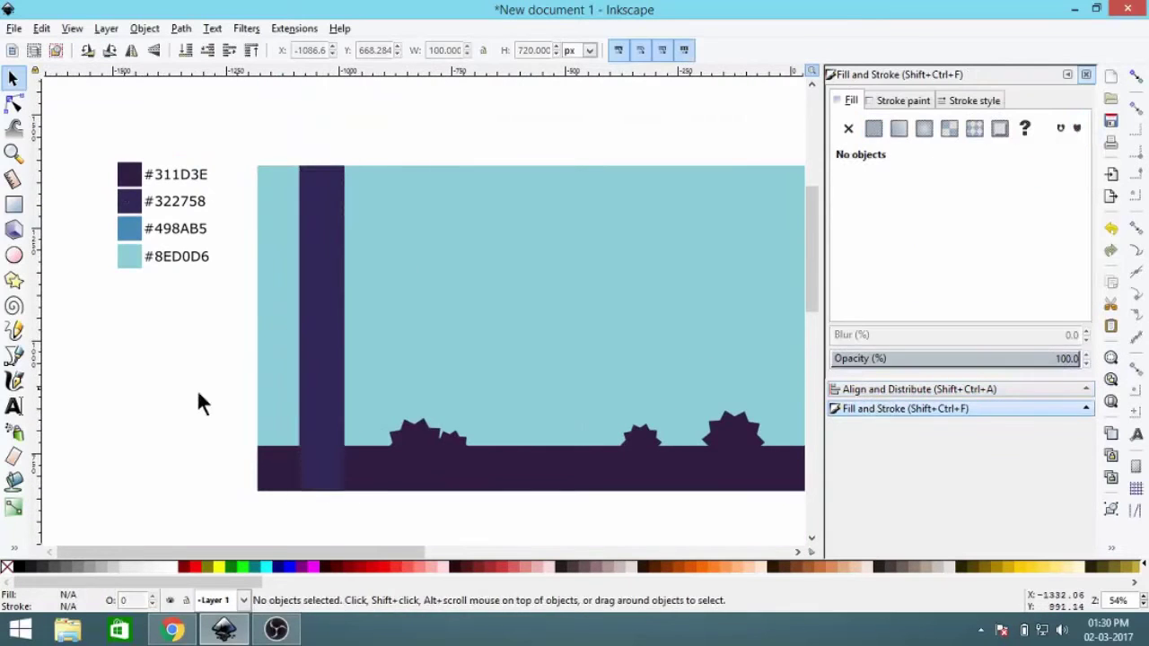
{"action": "scroll", "coordinate": [252, 274], "scroll_direction": "up", "scroll_amount": 2}
{"action": "scroll", "coordinate": [255, 285], "scroll_direction": "down", "scroll_amount": 1}
- Duplicate the trunk into a narrower copy and another in the scene's middle
{"action": "right_click", "coordinate": [250, 281]}
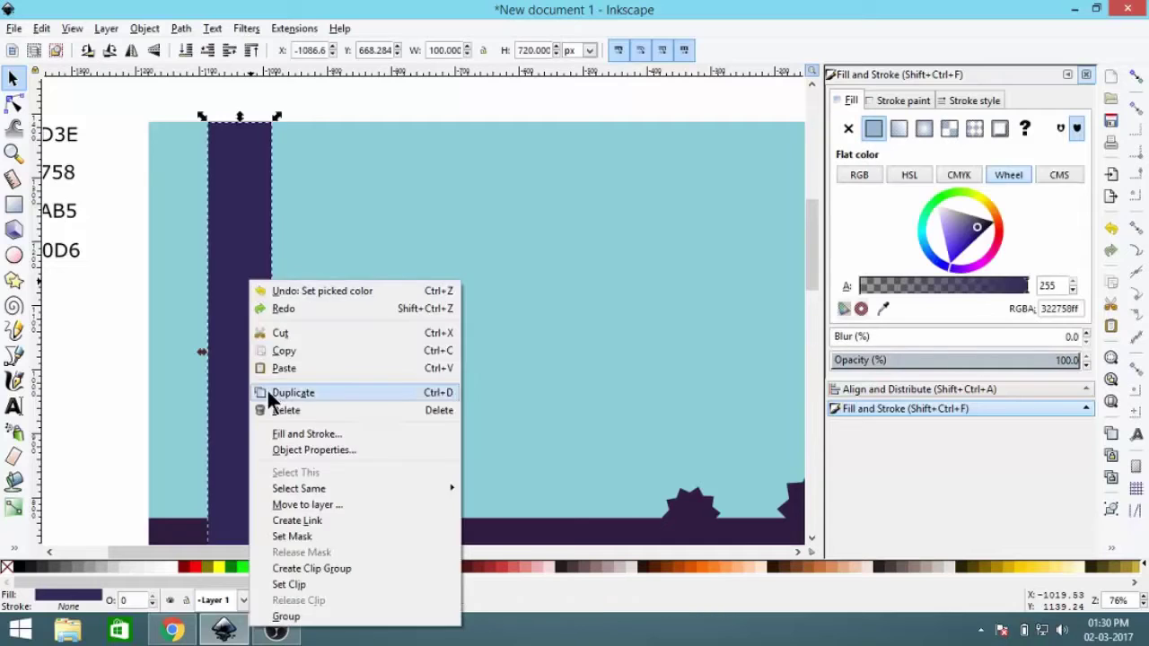
{"action": "left_click", "coordinate": [287, 393]}
{"action": "mouse_move", "coordinate": [266, 392]}
{"action": "left_mouse_down"}
{"action": "mouse_move", "coordinate": [345, 369]}
{"action": "mouse_move", "coordinate": [360, 349]}
{"action": "left_mouse_up"}
{"action": "scroll", "coordinate": [315, 350], "scroll_direction": "down", "scroll_amount": 1}
{"action": "right_click", "coordinate": [245, 345]}
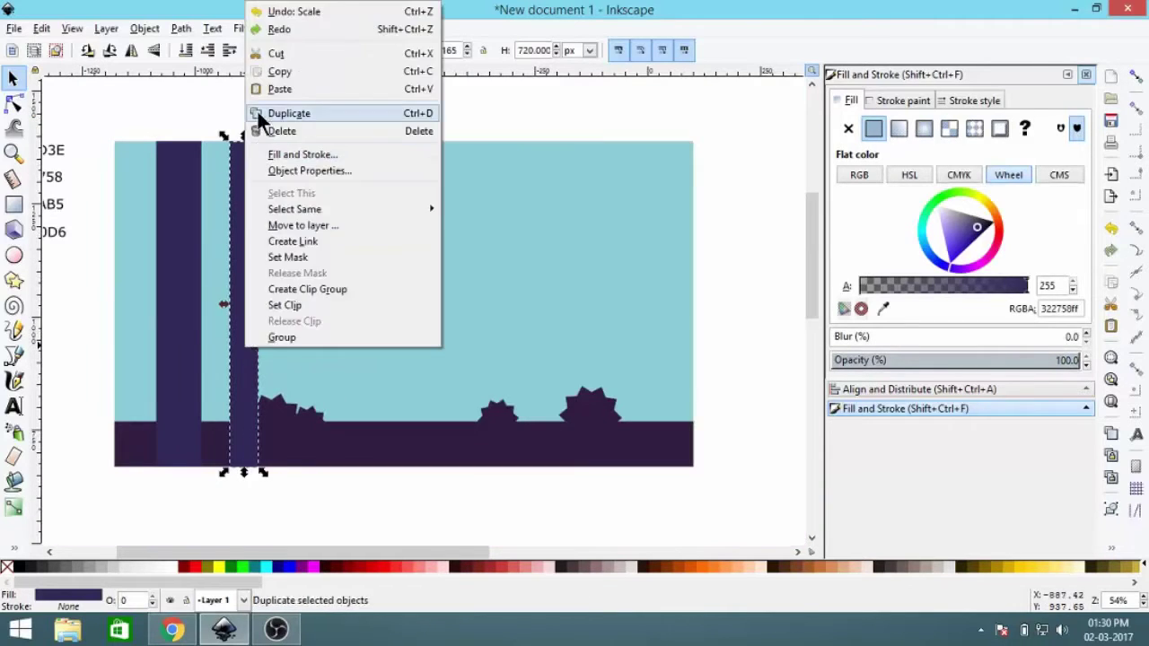
{"action": "left_click", "coordinate": [258, 116]}
{"action": "left_click_drag", "start_coordinate": [249, 333], "coordinate": [464, 342]}
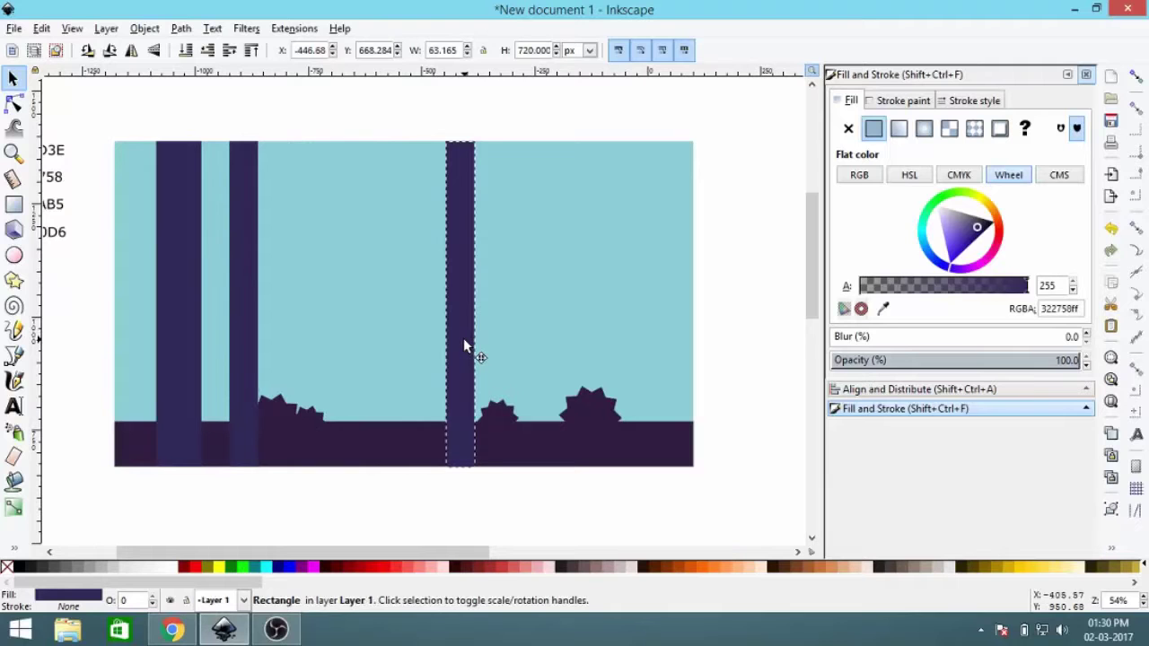
- Add two more trunks further right, one widened to 104 px, near the right edge
{"action": "right_click", "coordinate": [463, 345]}
{"action": "left_click", "coordinate": [485, 113]}
{"action": "left_click_drag", "start_coordinate": [460, 270], "coordinate": [536, 377]}
{"action": "left_click_drag", "start_coordinate": [551, 304], "coordinate": [580, 307]}
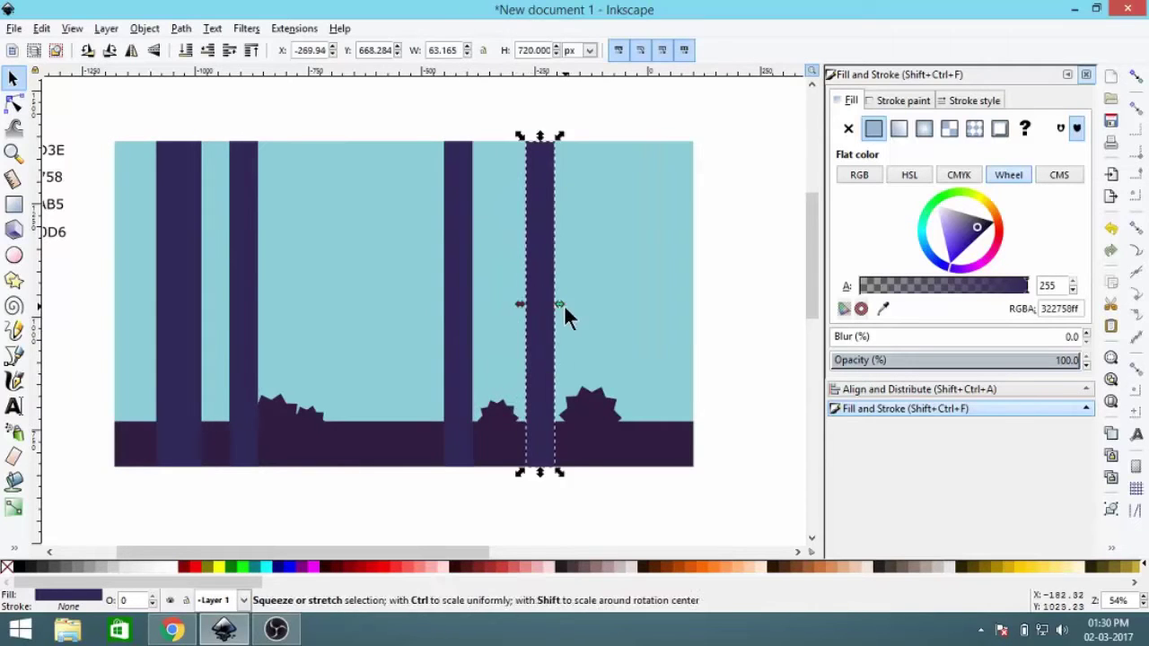
{"action": "right_click", "coordinate": [548, 346]}
{"action": "left_click", "coordinate": [550, 265]}
{"action": "left_click_drag", "start_coordinate": [550, 265], "coordinate": [626, 318]}
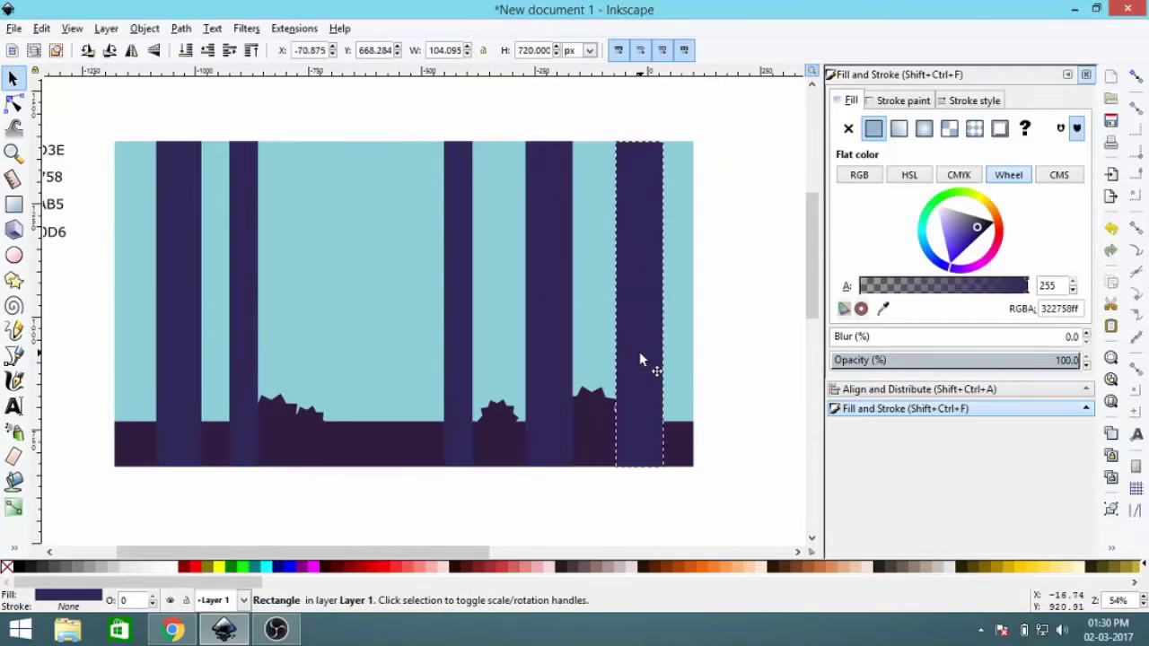
{"action": "left_click", "coordinate": [740, 288]}
- Raise the ground strip in front of the trunks and select the bush shapes
{"action": "left_click", "coordinate": [356, 465]}
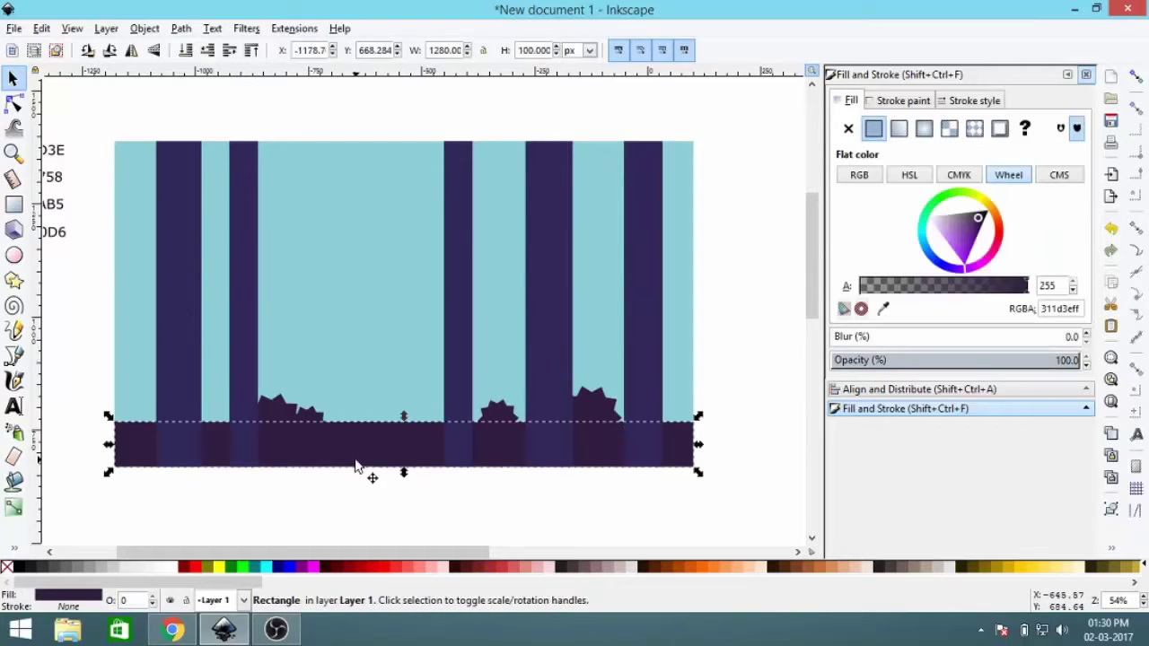
{"action": "left_click", "coordinate": [251, 51]}
{"action": "key", "text": "Escape"}
{"action": "left_click", "coordinate": [597, 406]}
{"action": "left_click", "coordinate": [505, 415], "text": "shift"}
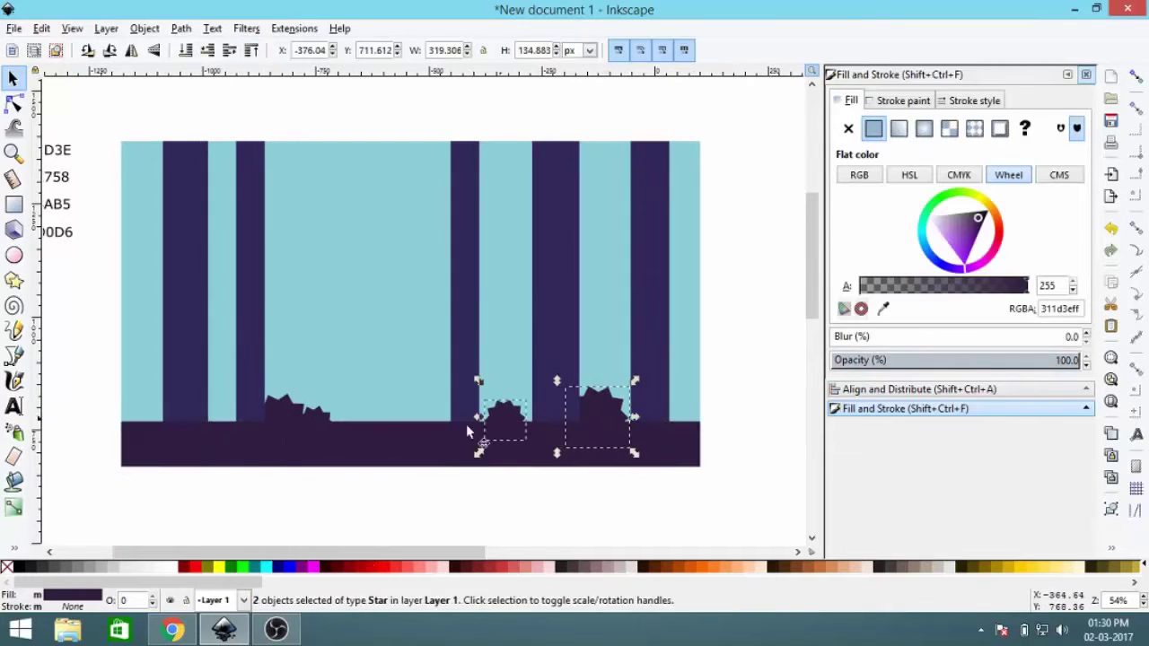
{"action": "left_click", "coordinate": [287, 408], "text": "shift"}
{"action": "left_click", "coordinate": [285, 408], "text": "shift"}
{"action": "left_click", "coordinate": [388, 113]}
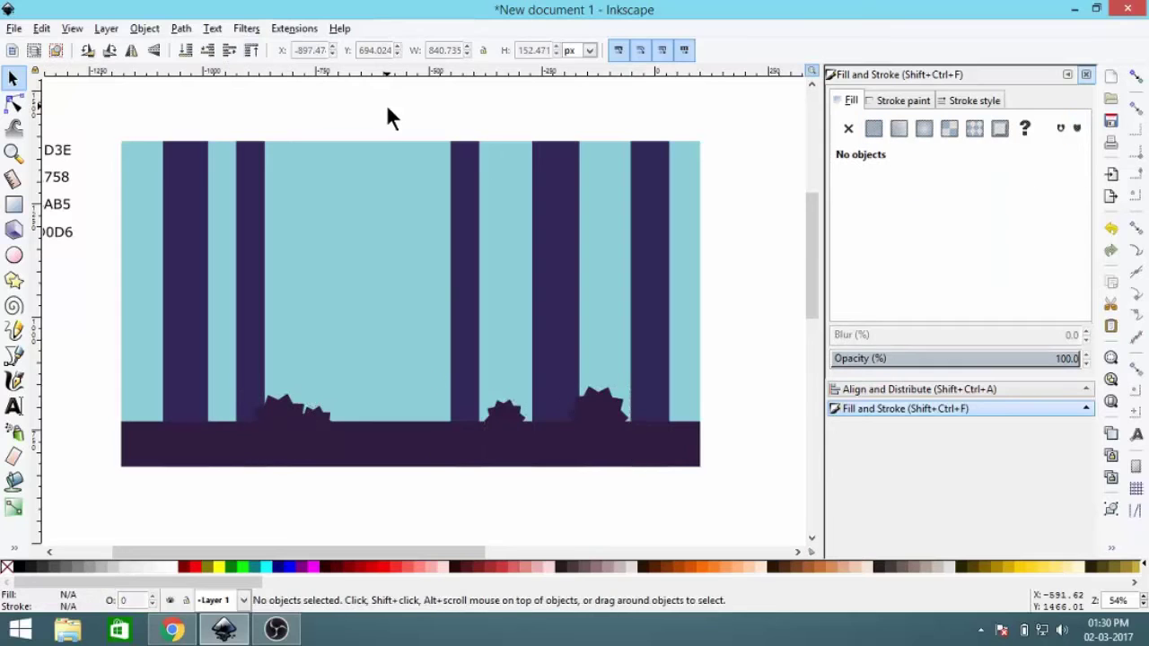
- Duplicate the middle trunk beside the page and squeeze it into a thin 11×288 px branch bar
{"action": "scroll", "coordinate": [453, 269], "scroll_direction": "up", "scroll_amount": 1}
{"action": "scroll", "coordinate": [453, 269], "scroll_direction": "left", "scroll_amount": 1}
{"action": "scroll", "coordinate": [422, 269], "scroll_direction": "right", "scroll_amount": 3}
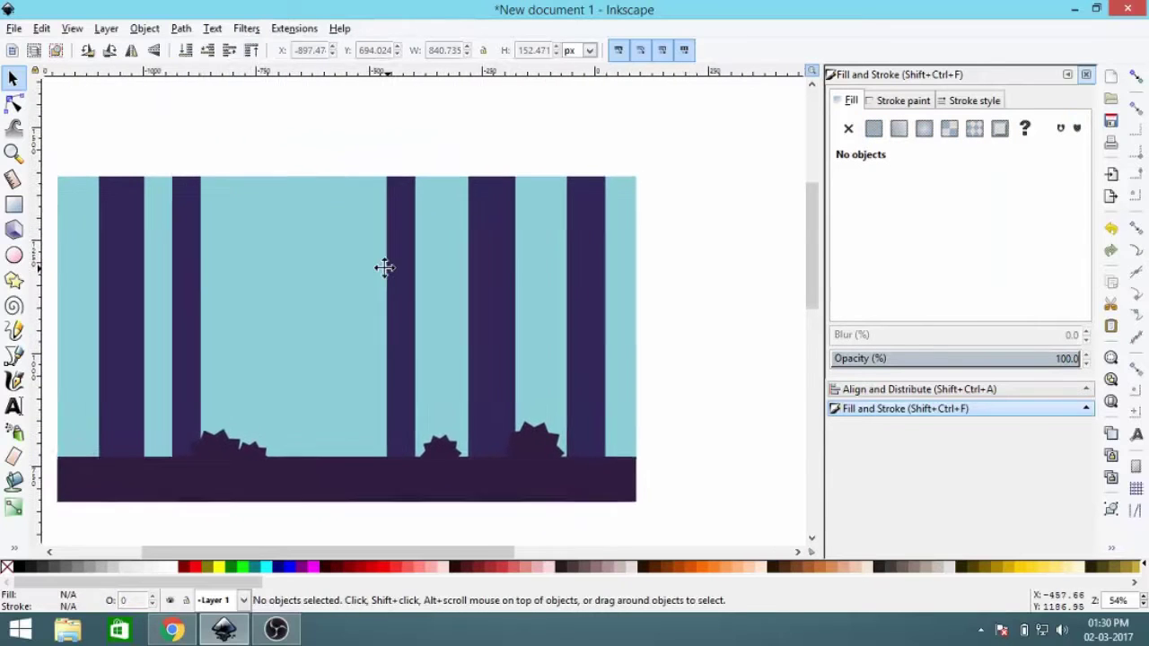
{"action": "scroll", "coordinate": [618, 341], "scroll_direction": "left", "scroll_amount": 1}
{"action": "scroll", "coordinate": [539, 305], "scroll_direction": "left", "scroll_amount": 1}
{"action": "left_click", "coordinate": [462, 269]}
{"action": "right_click", "coordinate": [472, 261]}
{"action": "left_click", "coordinate": [514, 371]}
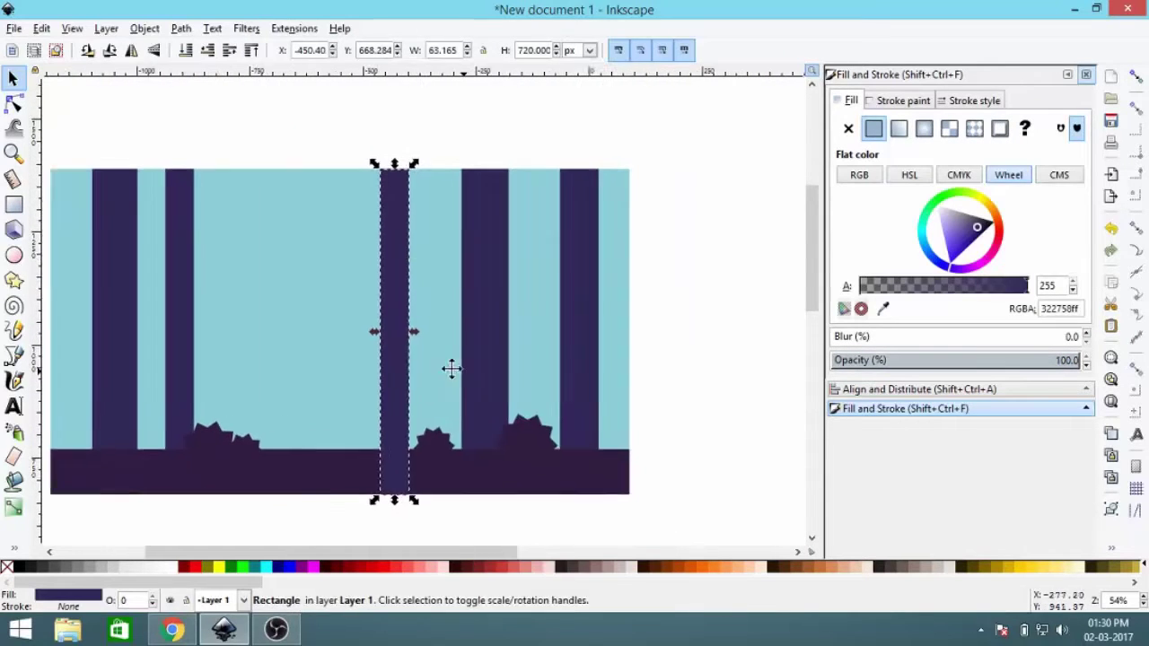
{"action": "left_click_drag", "start_coordinate": [452, 367], "coordinate": [713, 364]}
{"action": "left_click_drag", "start_coordinate": [692, 161], "coordinate": [692, 344]}
{"action": "left_click_drag", "start_coordinate": [713, 415], "coordinate": [686, 415]}
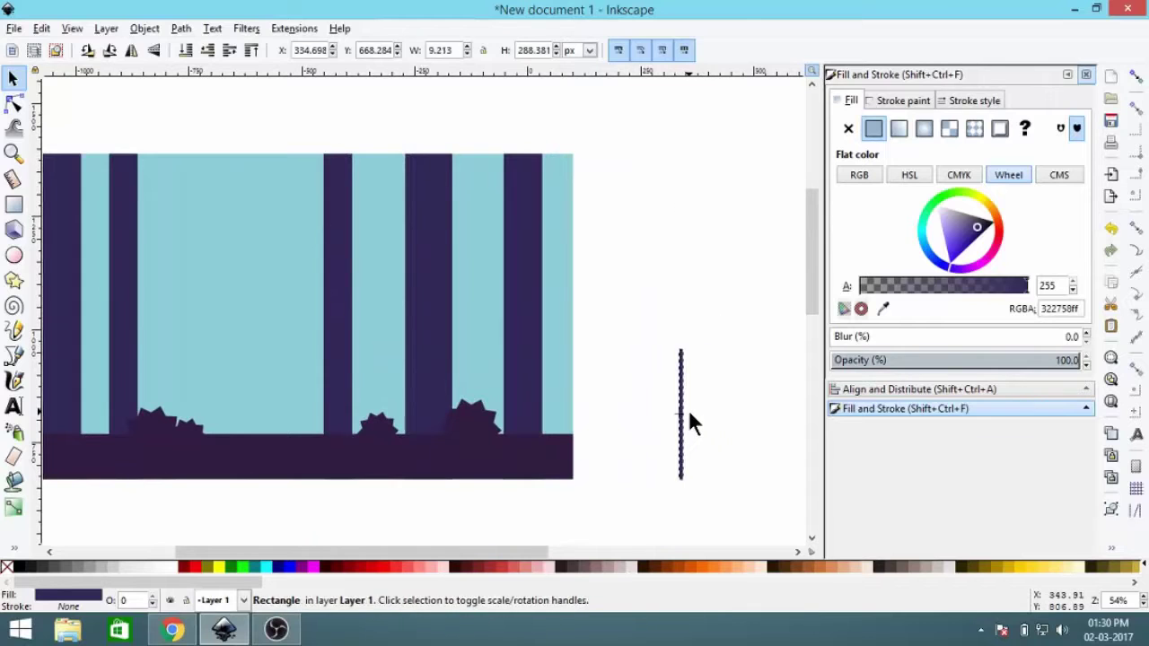
{"action": "scroll", "coordinate": [685, 404], "scroll_direction": "up", "scroll_amount": 3}
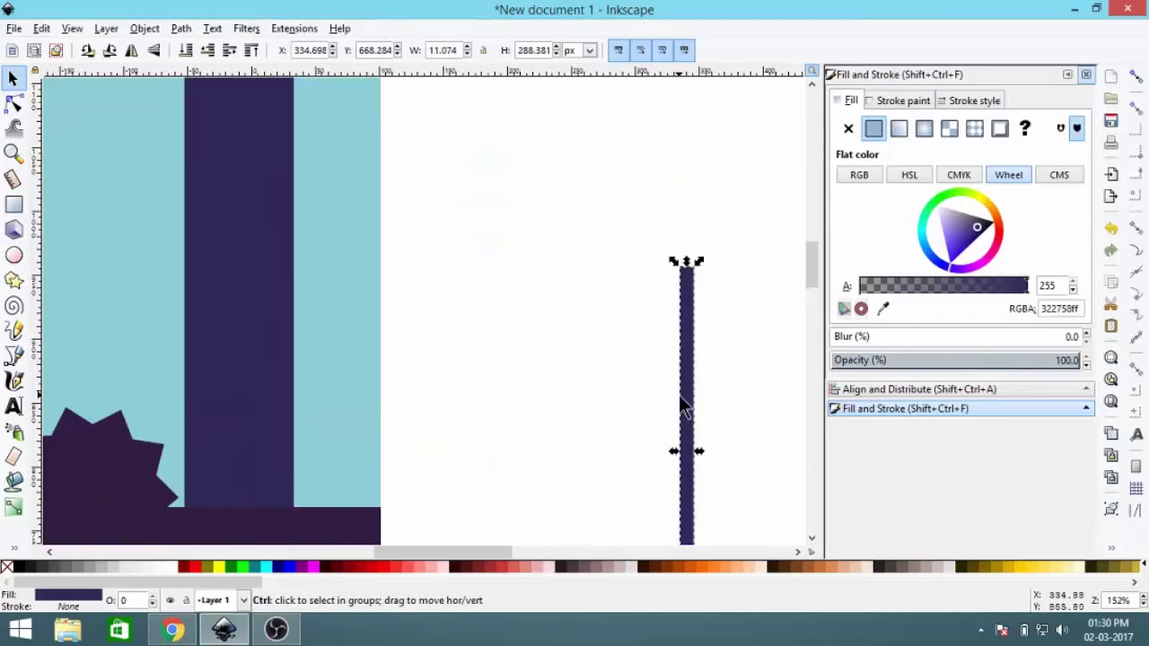
- Rotate the thin strip 90° to horizontal, move it across the first trunk and shorten it
{"action": "left_click", "coordinate": [131, 51]}
{"action": "scroll", "coordinate": [572, 353], "scroll_direction": "down", "scroll_amount": 2}
{"action": "scroll", "coordinate": [572, 353], "scroll_direction": "down", "scroll_amount": 2}
{"action": "left_click_drag", "start_coordinate": [494, 346], "coordinate": [530, 272]}
{"action": "scroll", "coordinate": [530, 263], "scroll_direction": "up", "scroll_amount": 2}
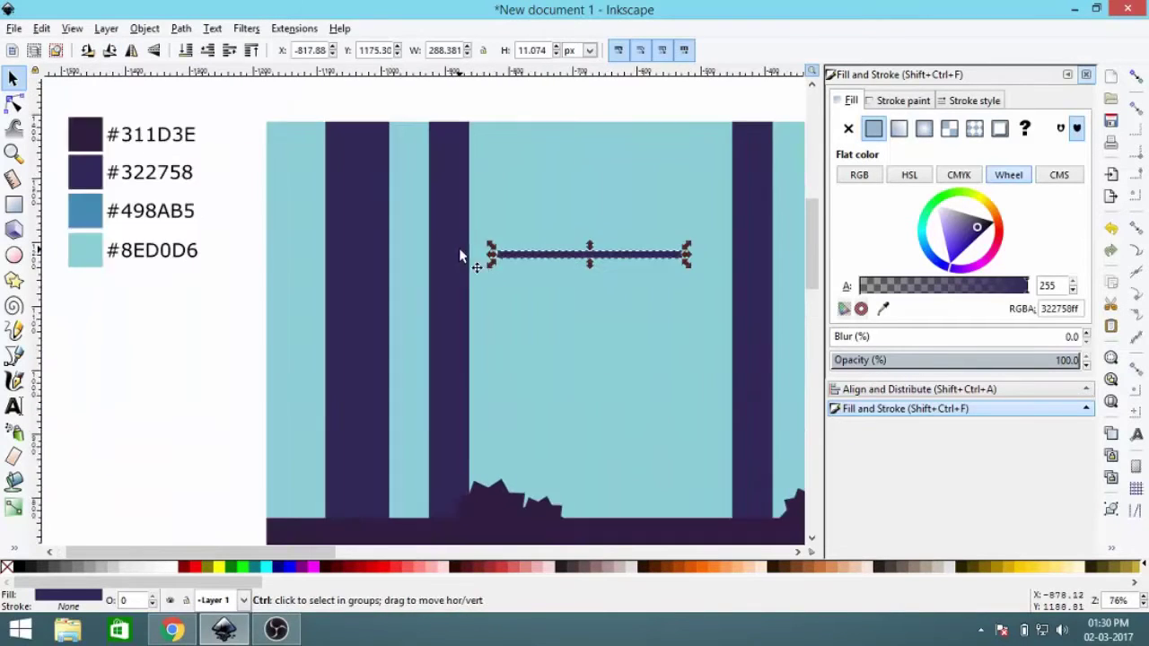
{"action": "left_click_drag", "start_coordinate": [638, 308], "coordinate": [392, 290]}
{"action": "scroll", "coordinate": [393, 290], "scroll_direction": "up", "scroll_amount": 2}
{"action": "left_click_drag", "start_coordinate": [494, 299], "coordinate": [464, 311]}
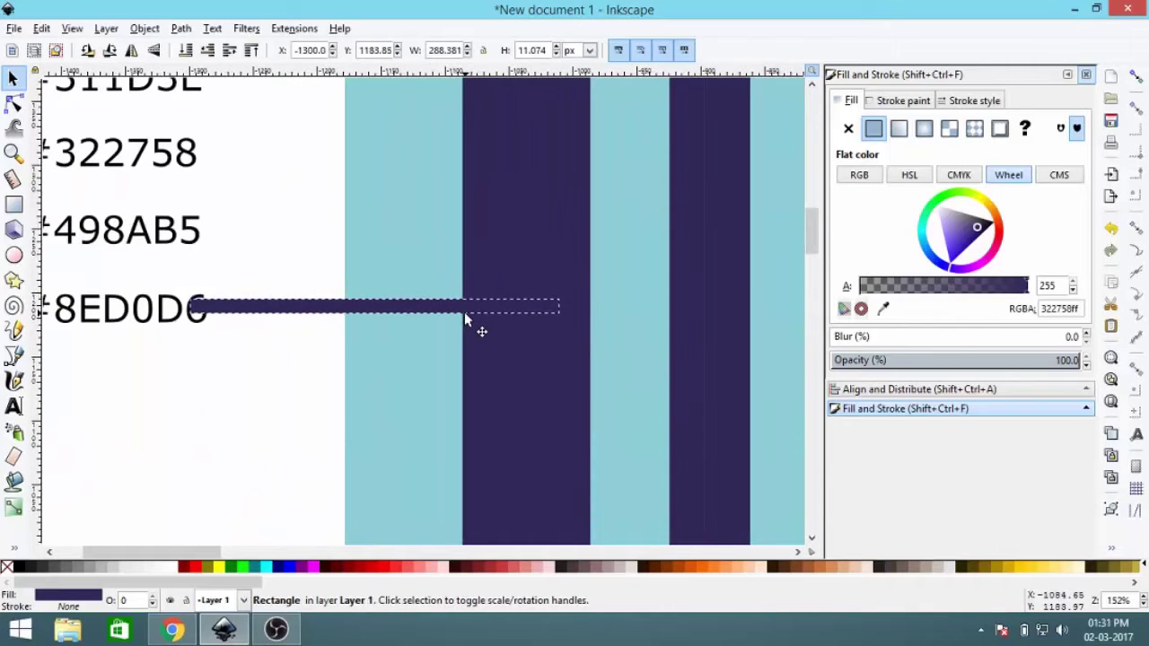
{"action": "left_click_drag", "start_coordinate": [185, 309], "coordinate": [420, 306]}
{"action": "scroll", "coordinate": [502, 311], "scroll_direction": "up", "scroll_amount": 2}
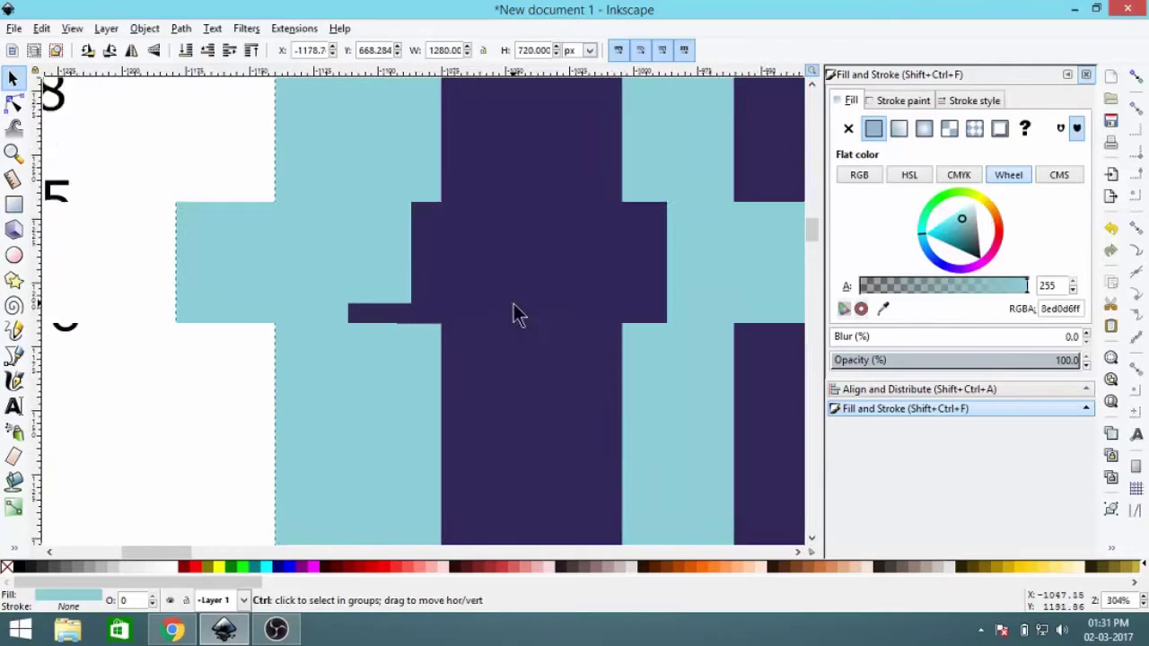
{"action": "left_click", "coordinate": [418, 315]}
{"action": "scroll", "coordinate": [413, 319], "scroll_direction": "down", "scroll_amount": 3}
- Duplicate the strip, rotate the copy upright and place it left of the horizontal strip
{"action": "right_click", "coordinate": [392, 305]}
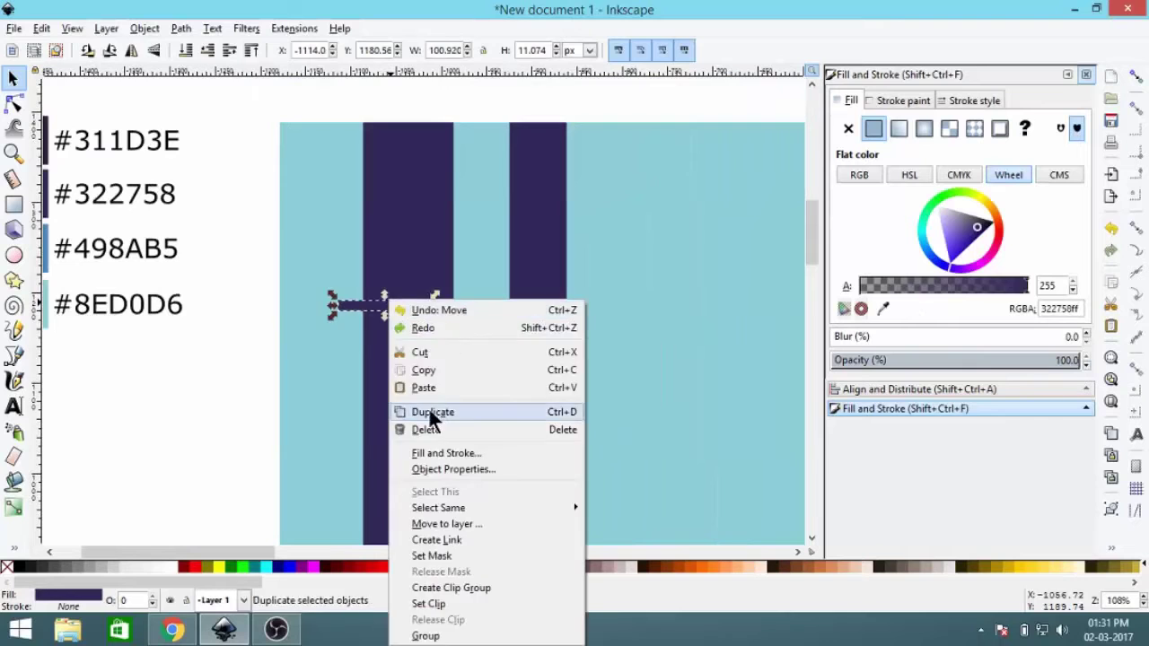
{"action": "left_click", "coordinate": [433, 413]}
{"action": "scroll", "coordinate": [388, 304], "scroll_direction": "up", "scroll_amount": 2}
{"action": "left_click", "coordinate": [110, 51]}
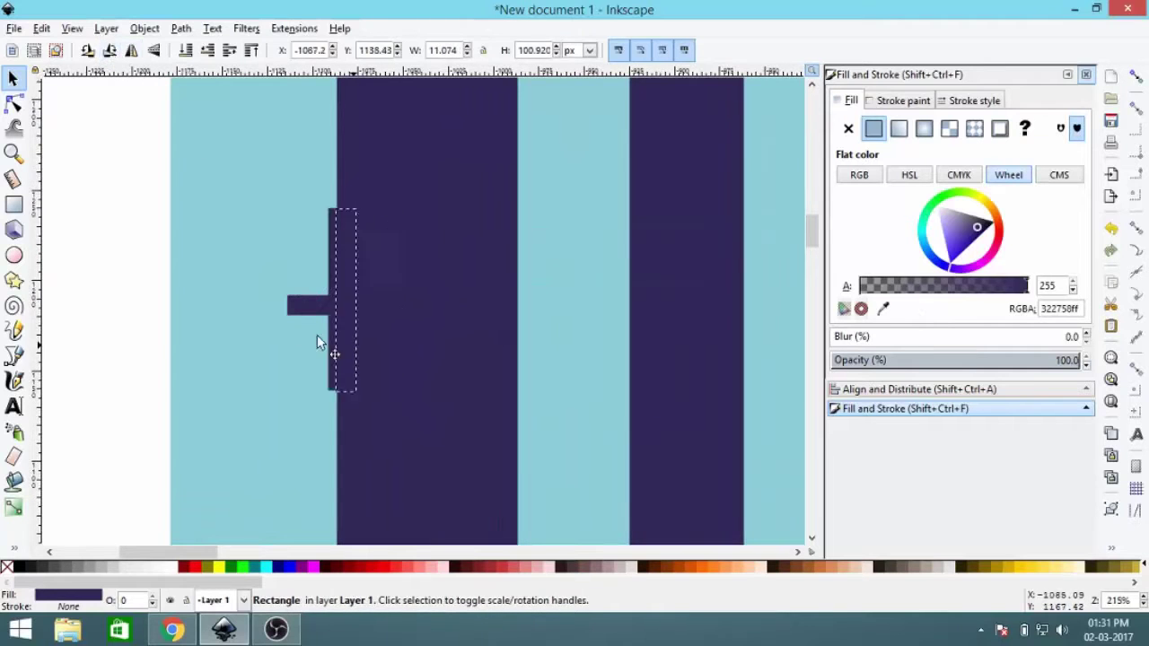
{"action": "left_click_drag", "start_coordinate": [380, 372], "coordinate": [269, 336]}
{"action": "left_click", "coordinate": [341, 310]}
- Align the two pieces' left edges and bottoms to form an L-shaped branch
{"action": "left_click", "coordinate": [238, 240], "text": "shift"}
{"action": "left_click", "coordinate": [889, 390]}
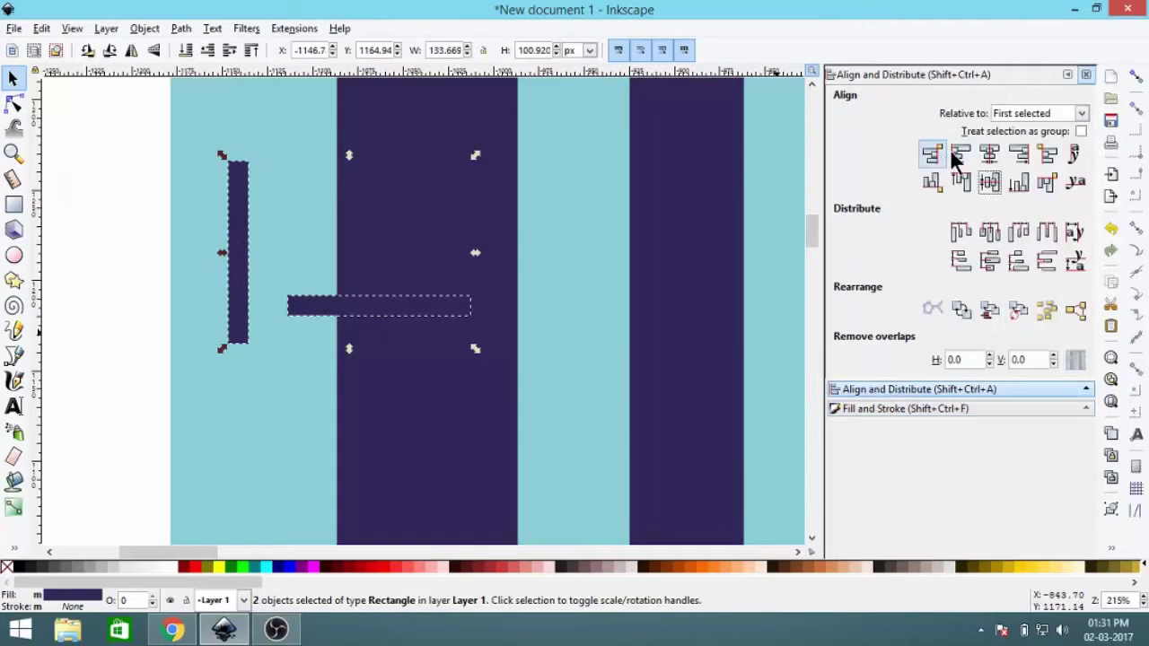
{"action": "left_click", "coordinate": [958, 154]}
{"action": "left_click", "coordinate": [1018, 182]}
{"action": "key", "text": "Escape"}
{"action": "scroll", "coordinate": [290, 304], "scroll_direction": "down", "scroll_amount": 3}
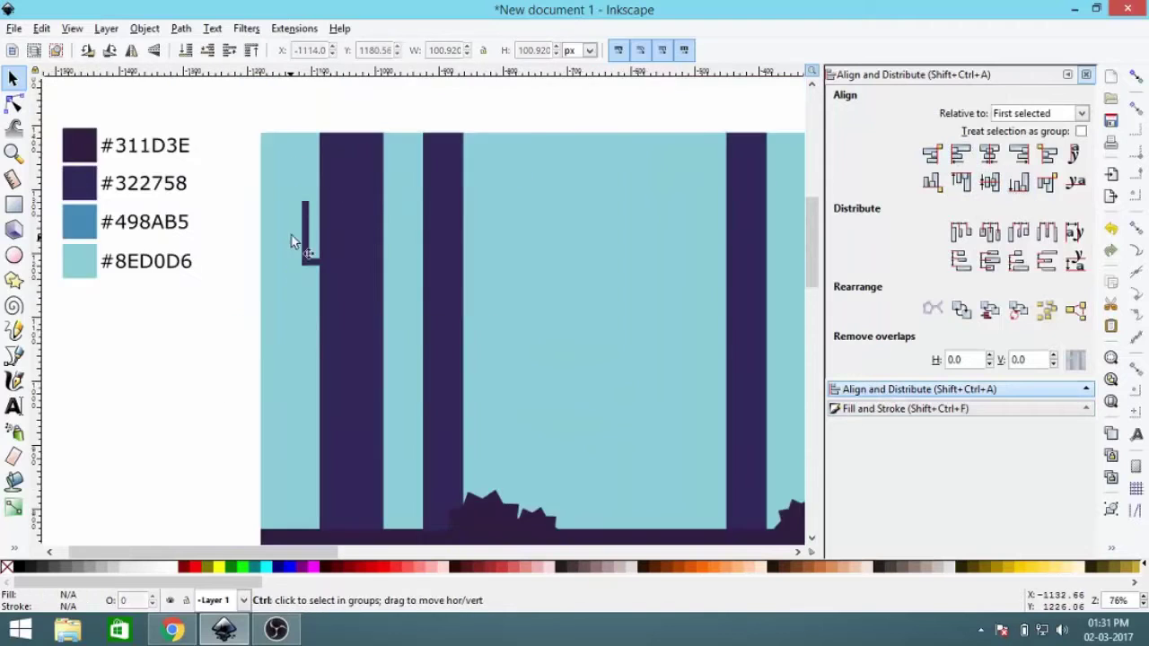
{"action": "scroll", "coordinate": [295, 285], "scroll_direction": "up", "scroll_amount": 2}
- Duplicate the horizontal strip into a slightly taller bar bridging two trunks near the top
{"action": "left_click", "coordinate": [320, 332]}
{"action": "right_click", "coordinate": [342, 388]}
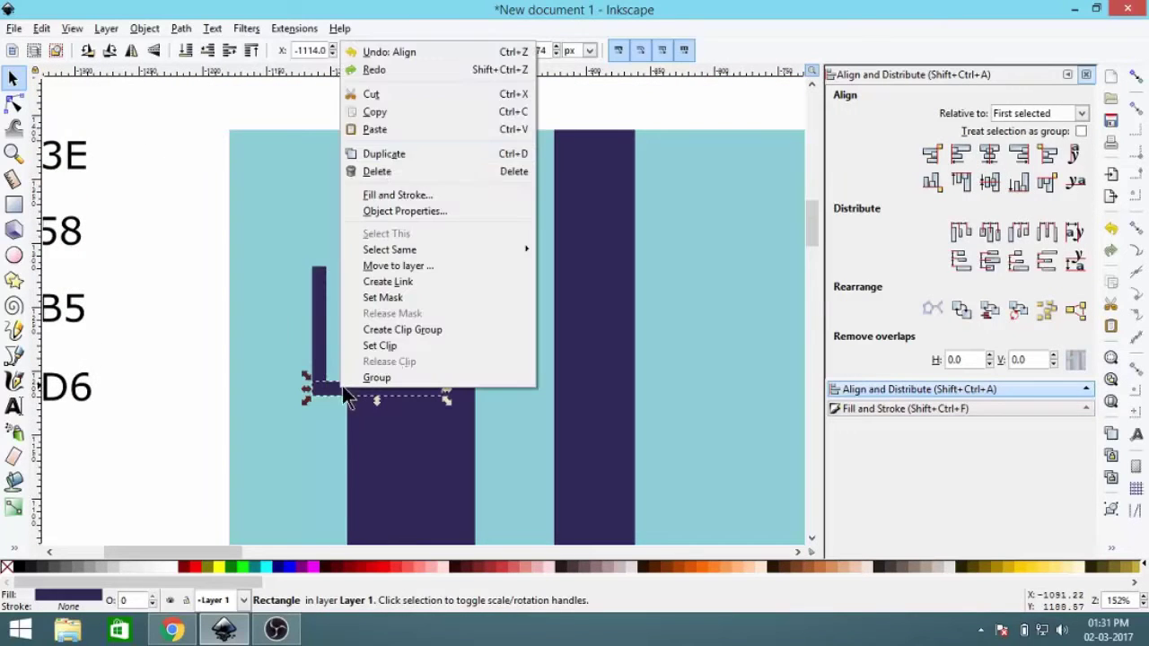
{"action": "left_click", "coordinate": [380, 153]}
{"action": "left_click_drag", "start_coordinate": [414, 369], "coordinate": [479, 239]}
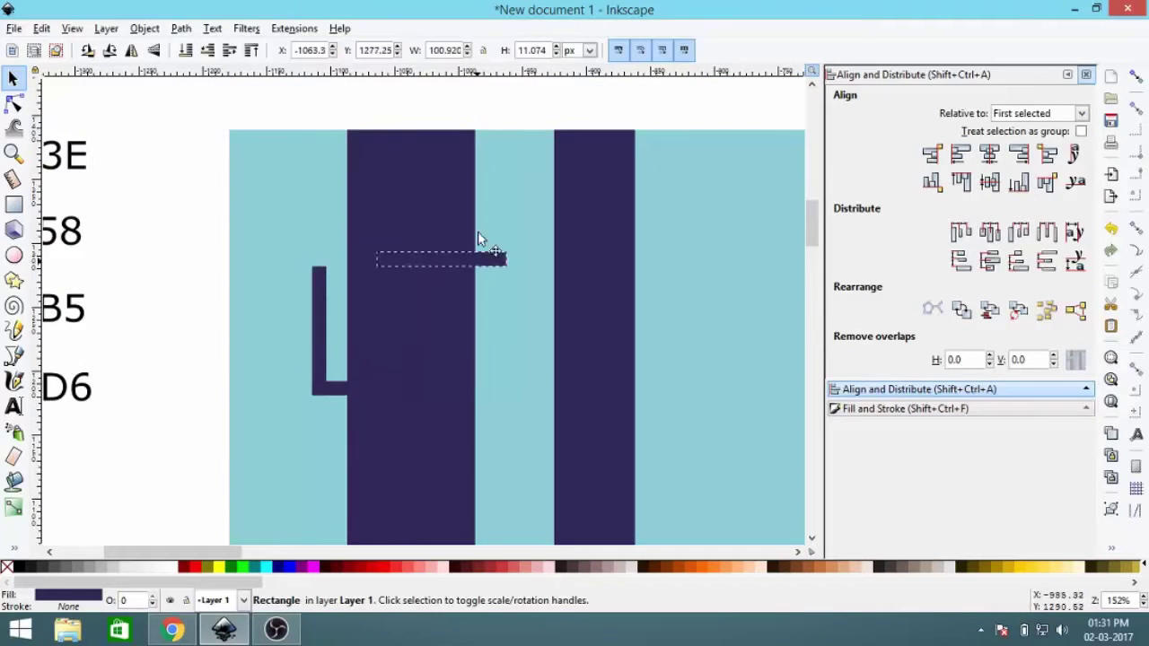
{"action": "left_click_drag", "start_coordinate": [464, 184], "coordinate": [464, 178]}
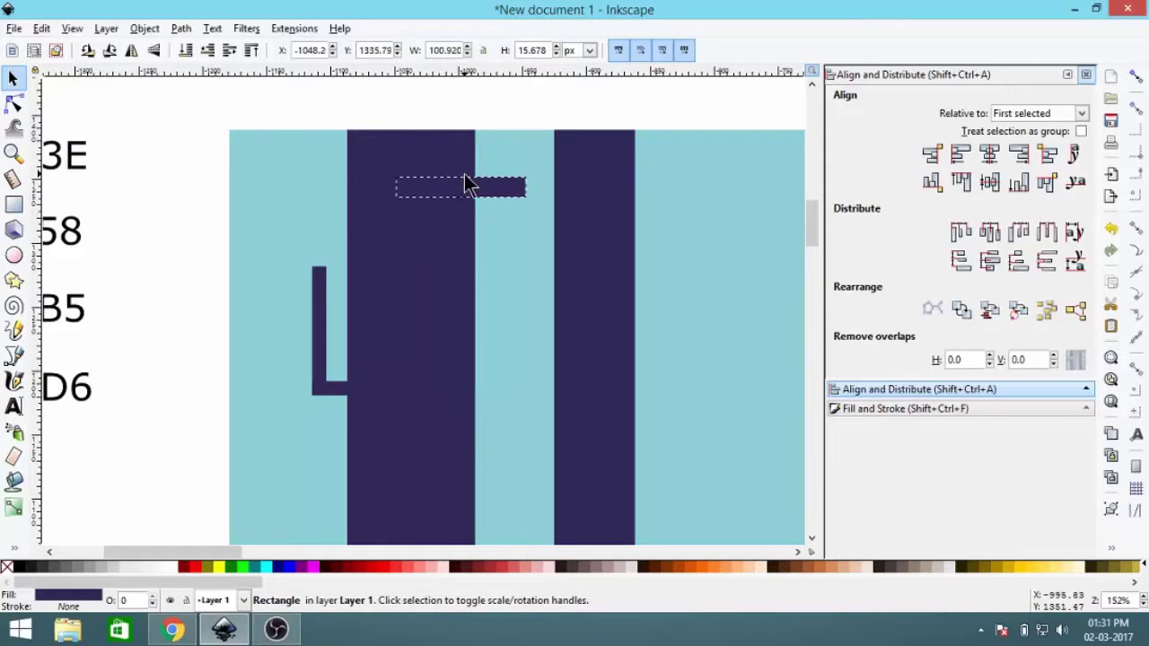
- Duplicate the connecting bar and move the copy lower, right of the second trunk
{"action": "right_click", "coordinate": [516, 187]}
{"action": "left_click", "coordinate": [574, 301]}
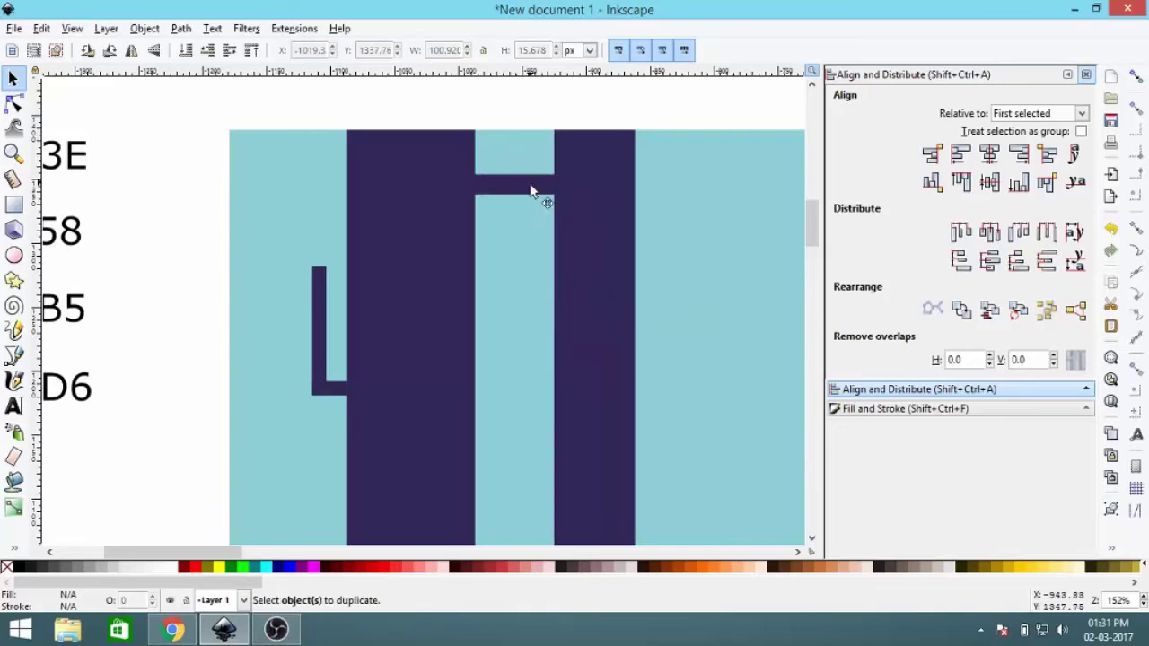
{"action": "left_click", "coordinate": [530, 191]}
{"action": "scroll", "coordinate": [512, 192], "scroll_direction": "down", "scroll_amount": 1}
{"action": "scroll", "coordinate": [495, 187], "scroll_direction": "up", "scroll_amount": 2}
{"action": "right_click", "coordinate": [507, 184]}
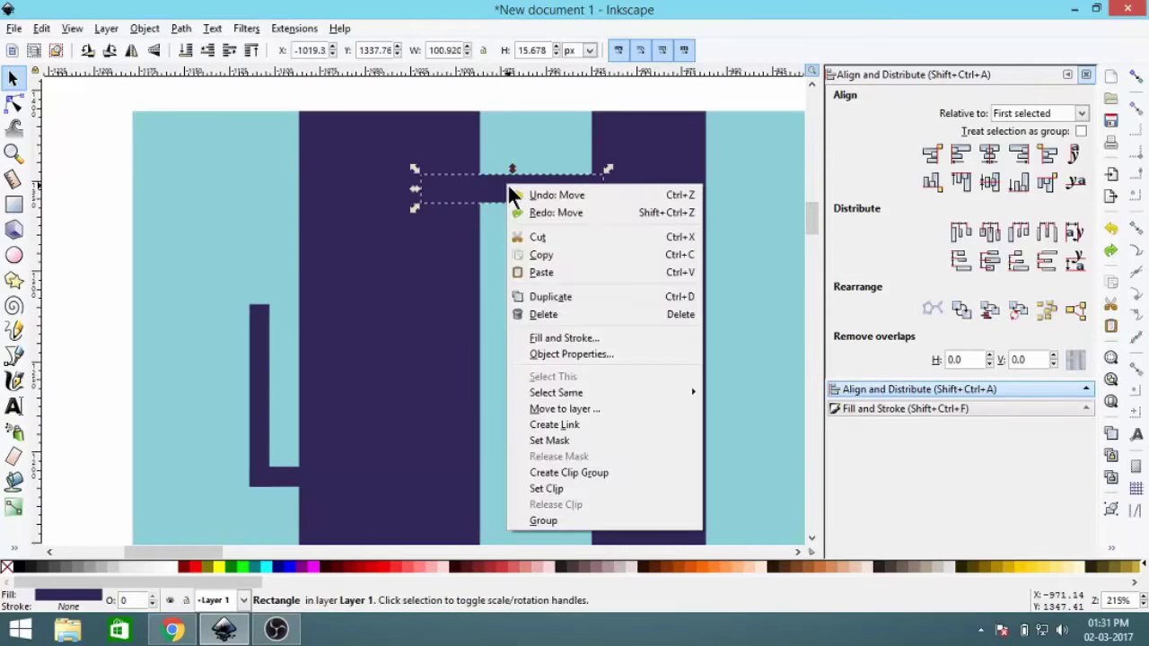
{"action": "left_click", "coordinate": [529, 296]}
{"action": "scroll", "coordinate": [512, 251], "scroll_direction": "down", "scroll_amount": 1}
{"action": "mouse_move", "coordinate": [527, 214]}
{"action": "left_mouse_down"}
{"action": "mouse_move", "coordinate": [534, 261]}
{"action": "mouse_move", "coordinate": [649, 243]}
{"action": "mouse_move", "coordinate": [671, 257]}
{"action": "left_mouse_up"}
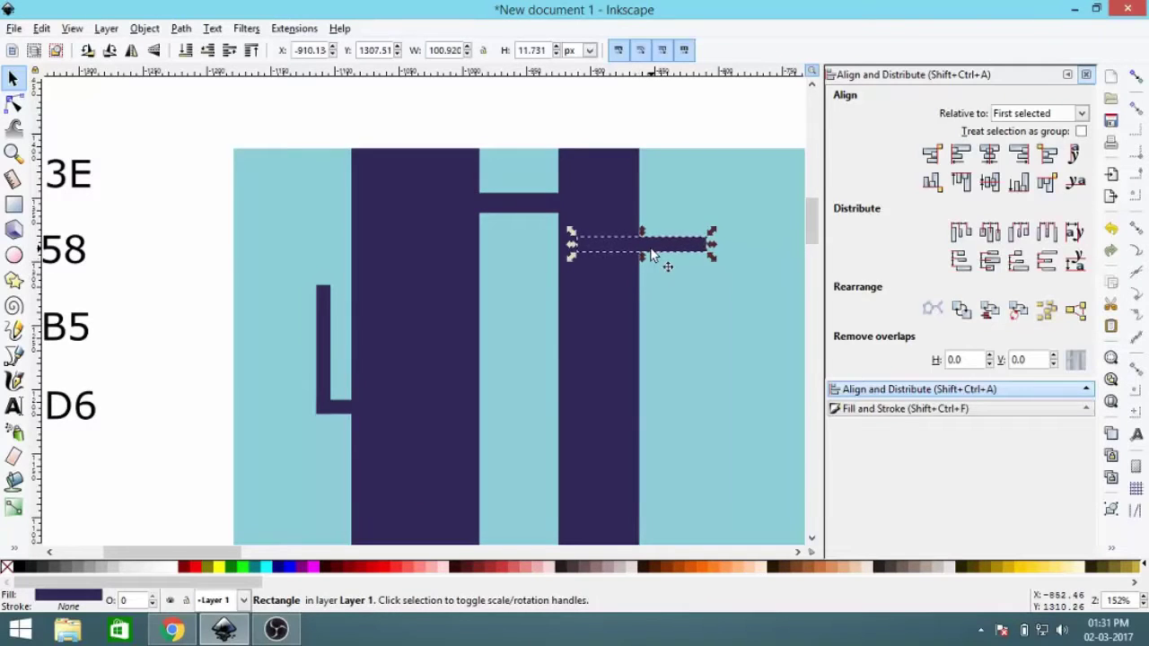
- Duplicate that bar, rotate the copy upright and place it at the bar's right end
{"action": "scroll", "coordinate": [658, 257], "scroll_direction": "up", "scroll_amount": 2}
{"action": "scroll", "coordinate": [661, 257], "scroll_direction": "down", "scroll_amount": 1}
{"action": "scroll", "coordinate": [640, 264], "scroll_direction": "up", "scroll_amount": 1}
{"action": "right_click", "coordinate": [525, 269]}
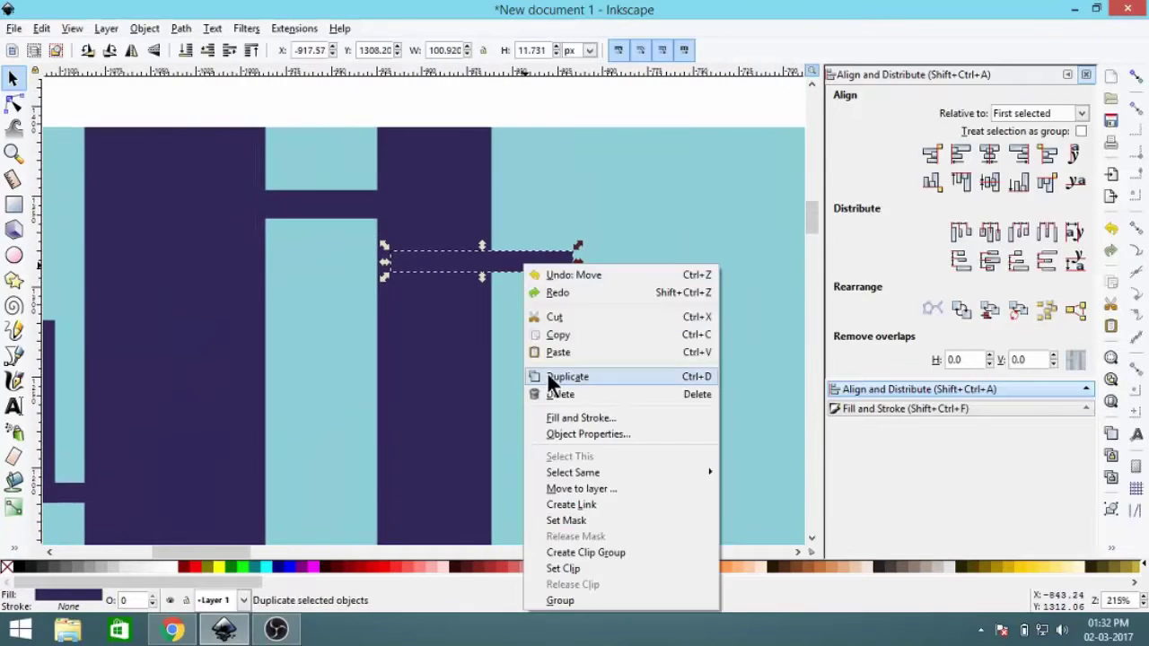
{"action": "left_click", "coordinate": [549, 377]}
{"action": "left_click", "coordinate": [110, 51]}
{"action": "left_click_drag", "start_coordinate": [482, 337], "coordinate": [558, 237]}
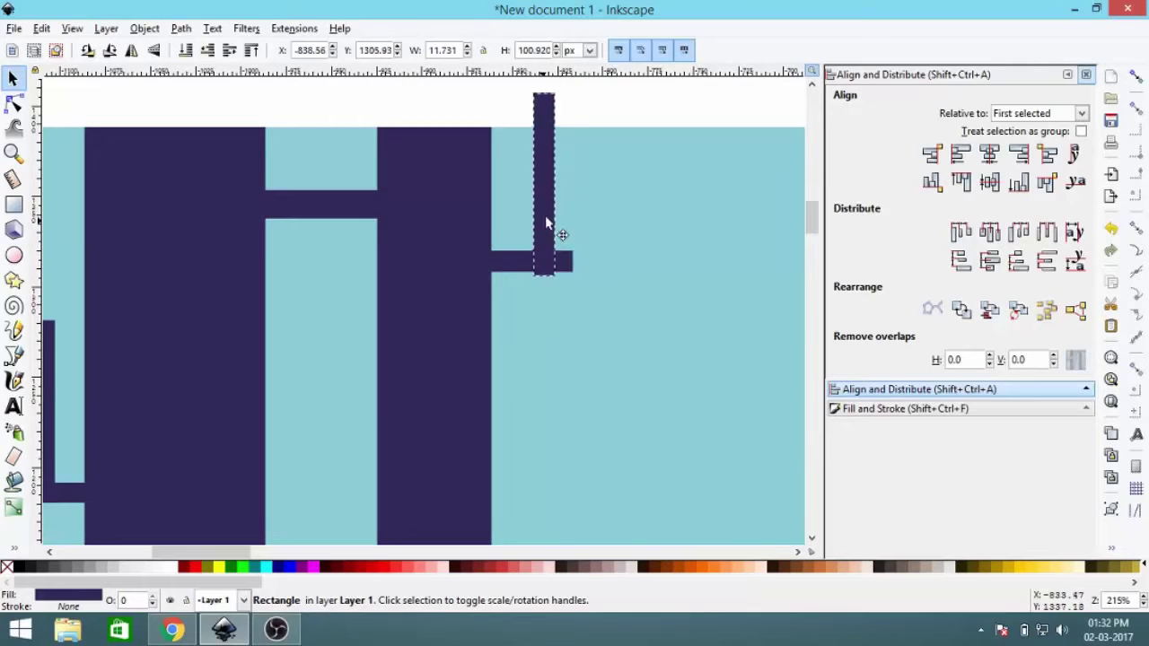
{"action": "left_click", "coordinate": [503, 262], "text": "shift"}
- Adjust the upright bar, then duplicate the two-bar hook and move the copy lower down the tree
{"action": "left_click", "coordinate": [1032, 157]}
{"action": "scroll", "coordinate": [632, 167], "scroll_direction": "up", "scroll_amount": 2}
{"action": "left_click", "coordinate": [558, 215]}
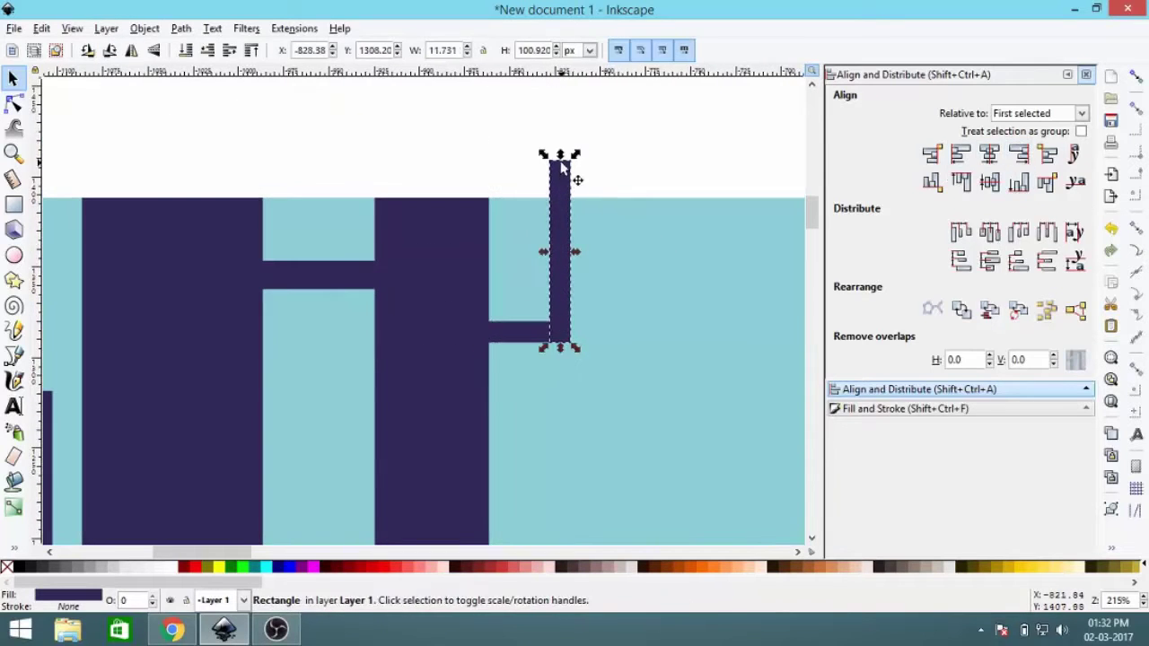
{"action": "left_click_drag", "start_coordinate": [559, 159], "coordinate": [566, 184]}
{"action": "scroll", "coordinate": [568, 257], "scroll_direction": "down", "scroll_amount": 1}
{"action": "scroll", "coordinate": [530, 269], "scroll_direction": "down", "scroll_amount": 1}
{"action": "left_click", "coordinate": [551, 187]}
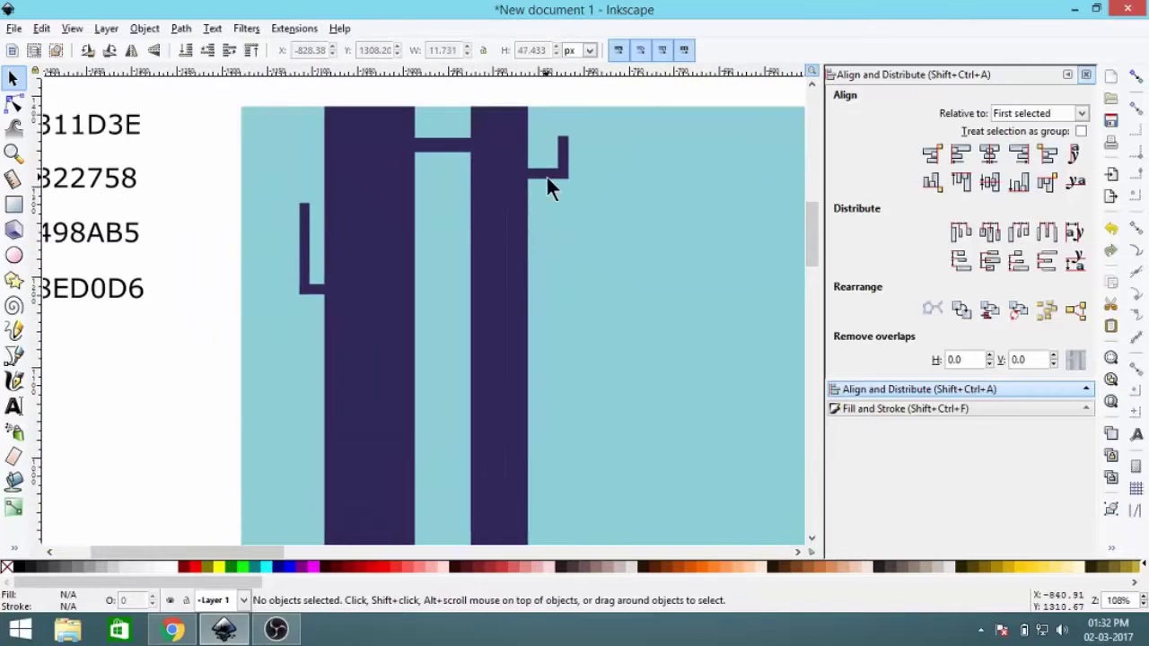
{"action": "left_click", "coordinate": [543, 174]}
{"action": "left_click", "coordinate": [563, 151], "text": "shift"}
{"action": "right_click", "coordinate": [565, 157]}
{"action": "left_click", "coordinate": [583, 259]}
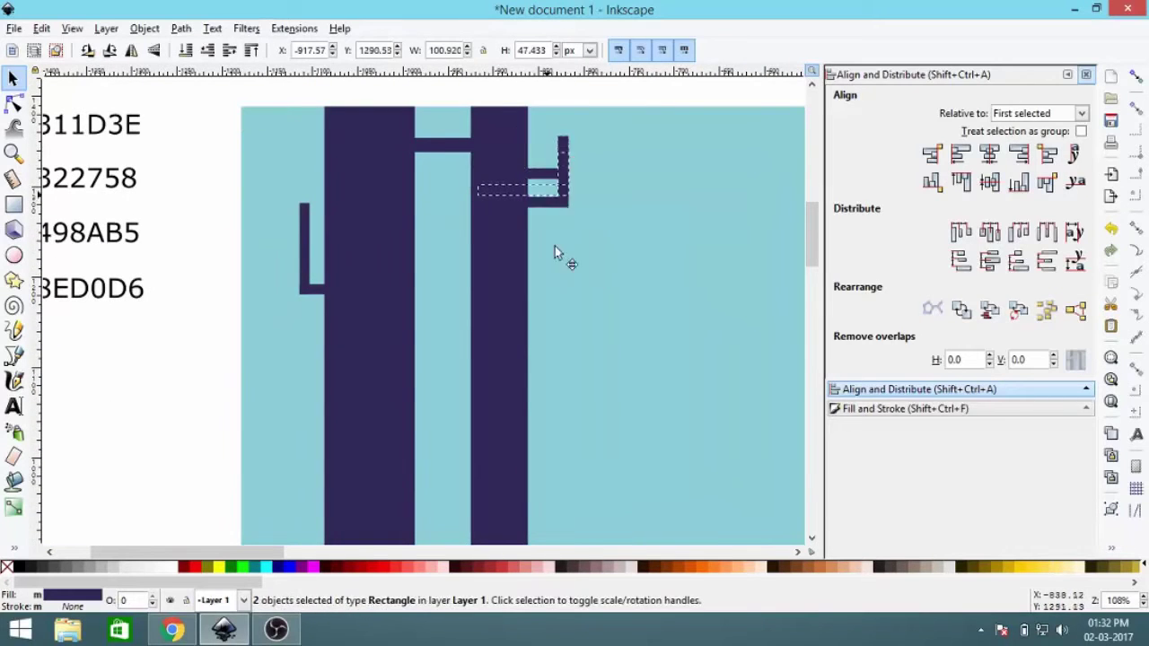
{"action": "left_click_drag", "start_coordinate": [544, 169], "coordinate": [573, 333]}
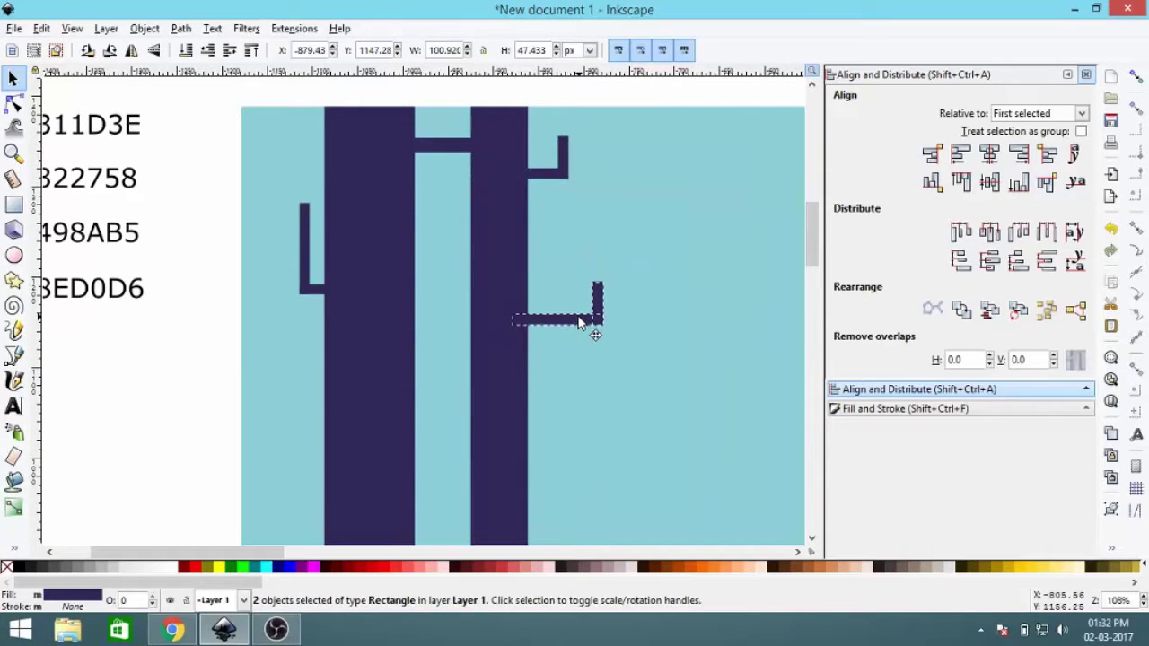
- Duplicate the horizontal bar below the hook and shrink it into a thin 59×5 px twig
{"action": "left_click", "coordinate": [578, 321]}
{"action": "scroll", "coordinate": [574, 323], "scroll_direction": "up", "scroll_amount": 3}
{"action": "right_click", "coordinate": [571, 251]}
{"action": "left_click", "coordinate": [620, 364]}
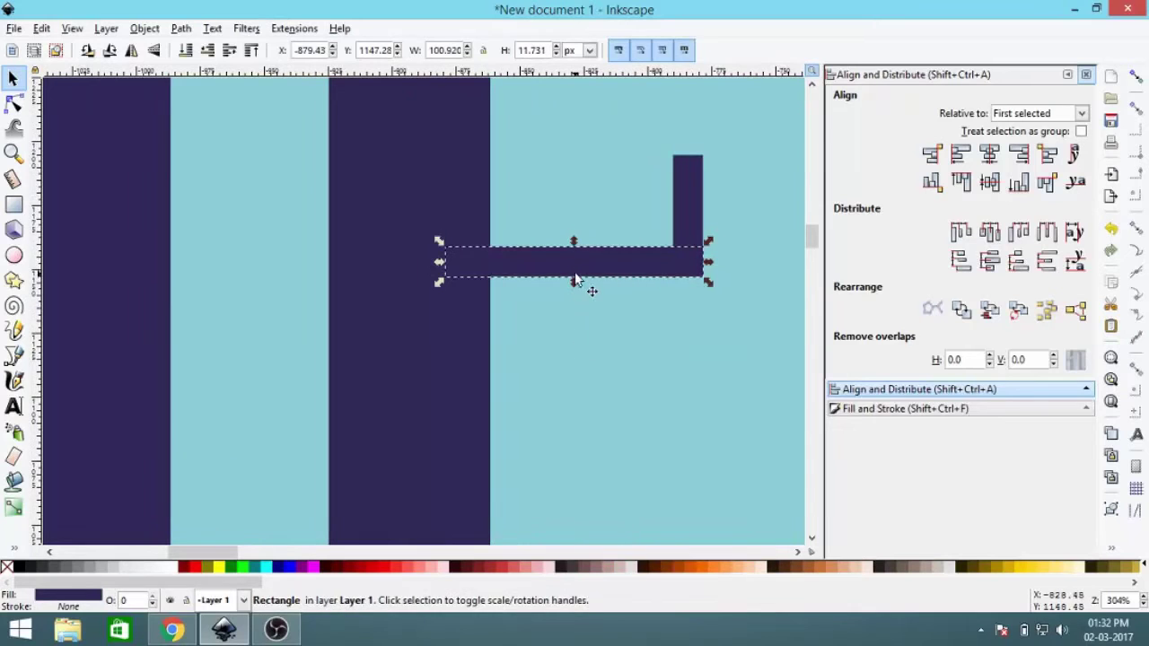
{"action": "scroll", "coordinate": [582, 269], "scroll_direction": "down", "scroll_amount": 4}
{"action": "left_click_drag", "start_coordinate": [575, 280], "coordinate": [584, 449]}
{"action": "scroll", "coordinate": [564, 333], "scroll_direction": "down", "scroll_amount": 4}
{"action": "scroll", "coordinate": [573, 310], "scroll_direction": "up", "scroll_amount": 3}
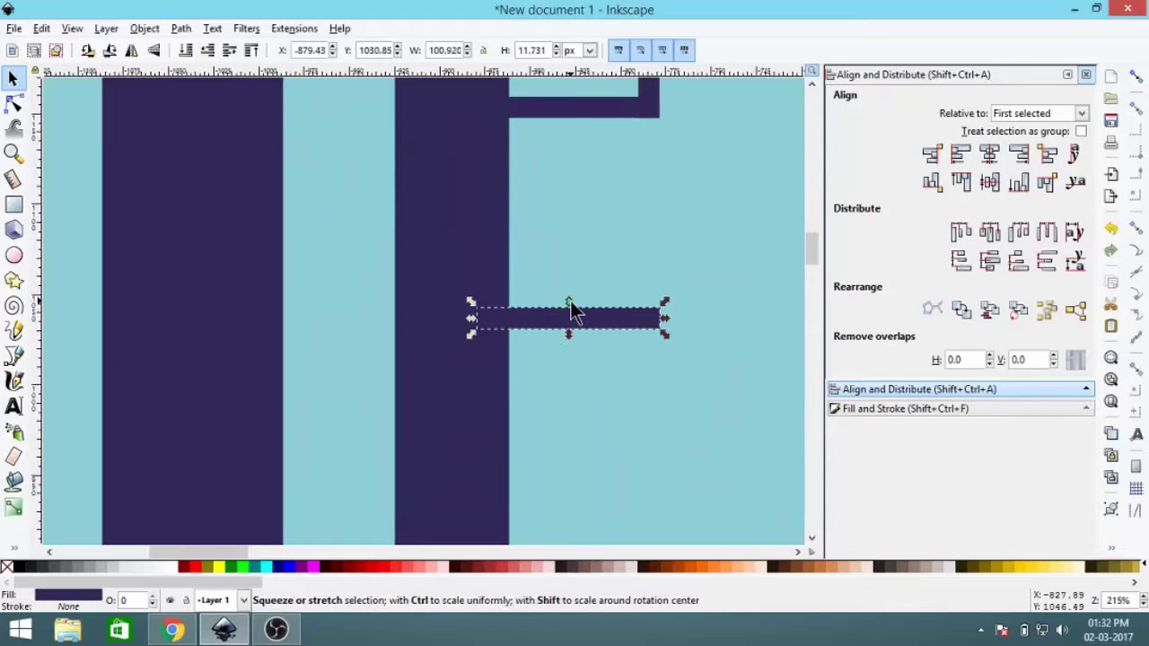
{"action": "left_click_drag", "start_coordinate": [568, 301], "coordinate": [568, 312]}
{"action": "mouse_move", "coordinate": [664, 317]}
{"action": "left_mouse_down"}
{"action": "mouse_move", "coordinate": [591, 324]}
{"action": "mouse_move", "coordinate": [390, 225]}
{"action": "left_mouse_up"}
- Move a hook branch onto the third tree's trunk and enlarge it slightly
{"action": "scroll", "coordinate": [422, 260], "scroll_direction": "down", "scroll_amount": 4}
{"action": "left_click", "coordinate": [249, 324]}
{"action": "scroll", "coordinate": [460, 269], "scroll_direction": "up", "scroll_amount": 3}
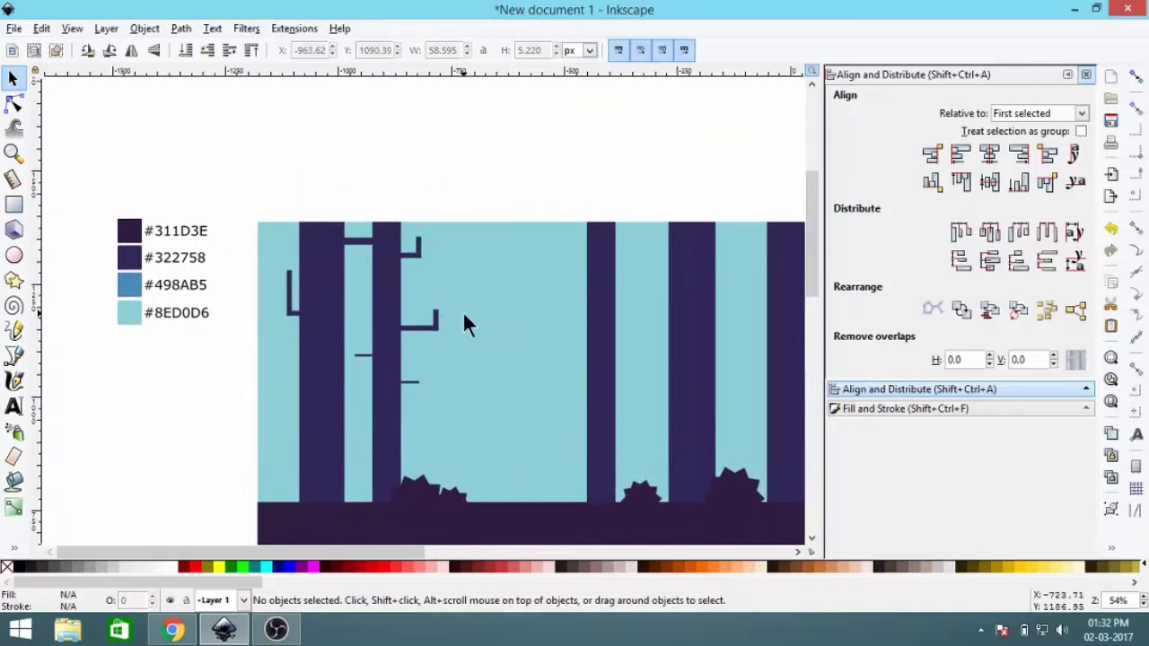
{"action": "scroll", "coordinate": [463, 332], "scroll_direction": "up", "scroll_amount": 1}
{"action": "scroll", "coordinate": [331, 270], "scroll_direction": "up", "scroll_amount": 2}
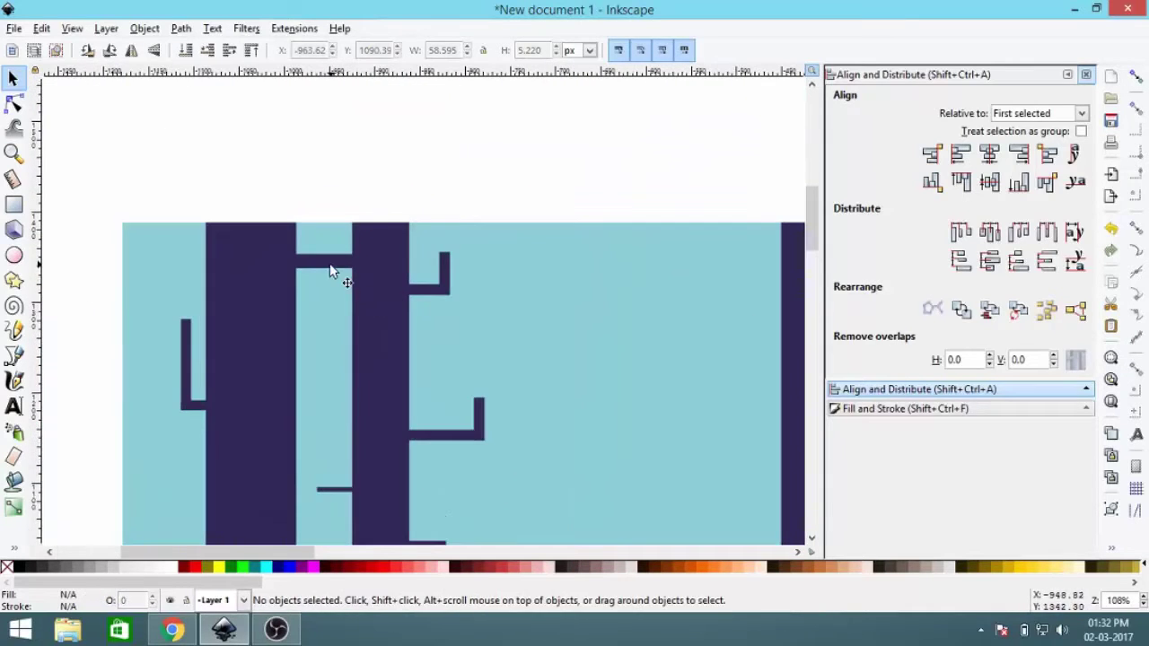
{"action": "left_click", "coordinate": [425, 295]}
{"action": "left_click", "coordinate": [446, 272], "text": "shift"}
{"action": "left_click_drag", "start_coordinate": [418, 294], "coordinate": [714, 295]}
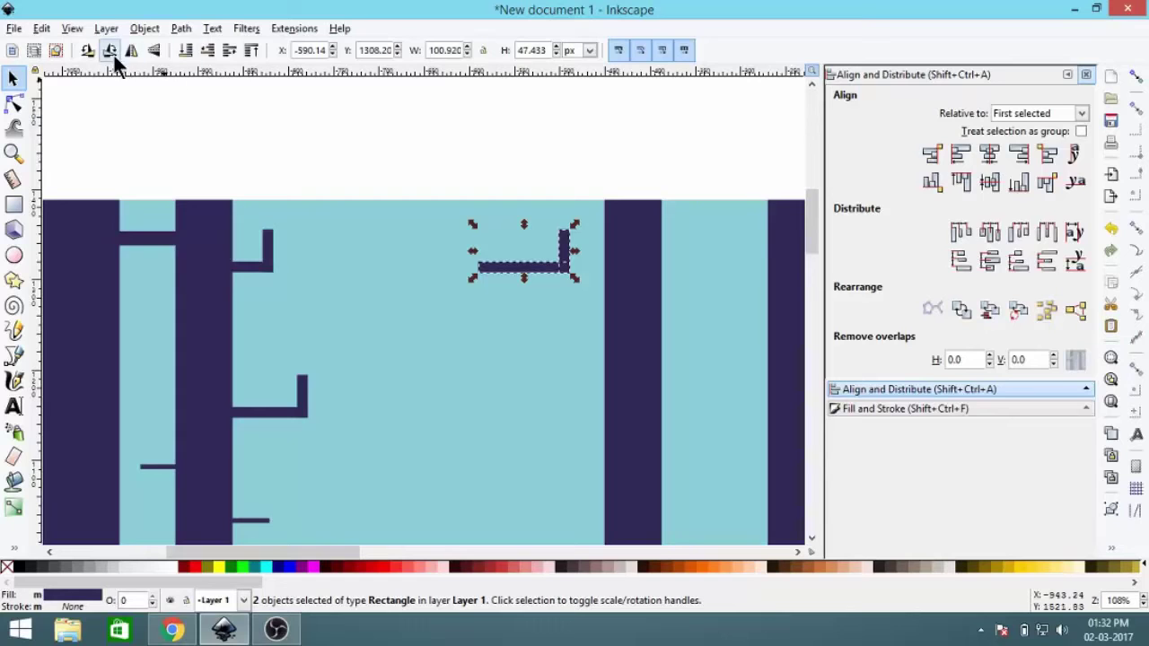
{"action": "left_click_drag", "start_coordinate": [461, 167], "coordinate": [607, 292]}
{"action": "left_click_drag", "start_coordinate": [533, 267], "coordinate": [615, 284]}
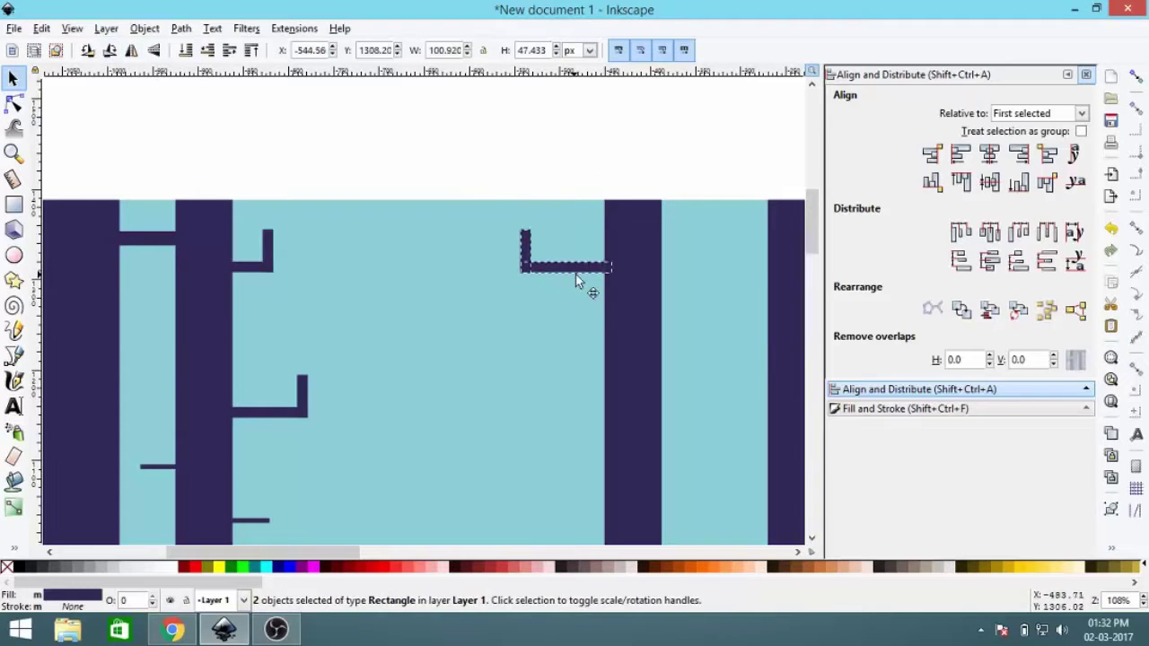
{"action": "scroll", "coordinate": [575, 242], "scroll_direction": "up", "scroll_amount": 2}
{"action": "left_click_drag", "start_coordinate": [747, 185], "coordinate": [754, 199]}
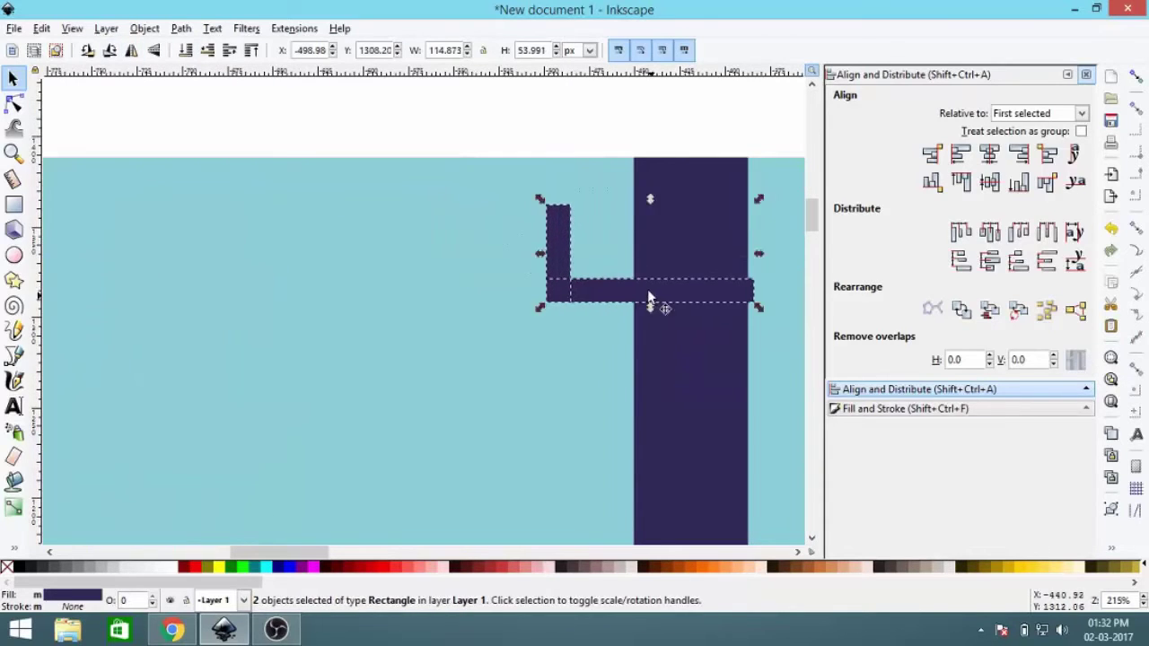
{"action": "mouse_move", "coordinate": [647, 289]}
{"action": "left_mouse_down"}
{"action": "mouse_move", "coordinate": [599, 274]}
{"action": "mouse_move", "coordinate": [623, 286]}
{"action": "left_mouse_up"}
- Duplicate the L shape with Ctrl+D, shrink the copy and move it up and left
{"action": "left_click", "coordinate": [701, 295]}
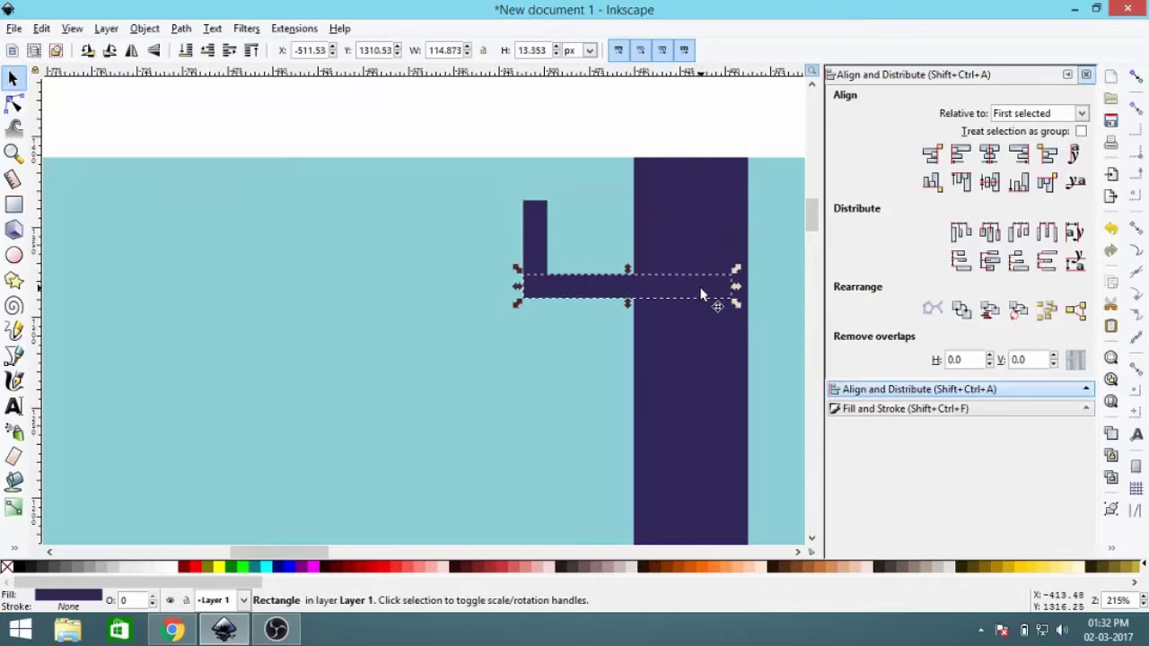
{"action": "mouse_move", "coordinate": [637, 146]}
{"action": "left_mouse_down"}
{"action": "mouse_move", "coordinate": [595, 308]}
{"action": "mouse_move", "coordinate": [423, 300]}
{"action": "left_mouse_up"}
{"action": "key", "text": "ctrl+d"}
{"action": "left_click_drag", "start_coordinate": [500, 200], "coordinate": [409, 244]}
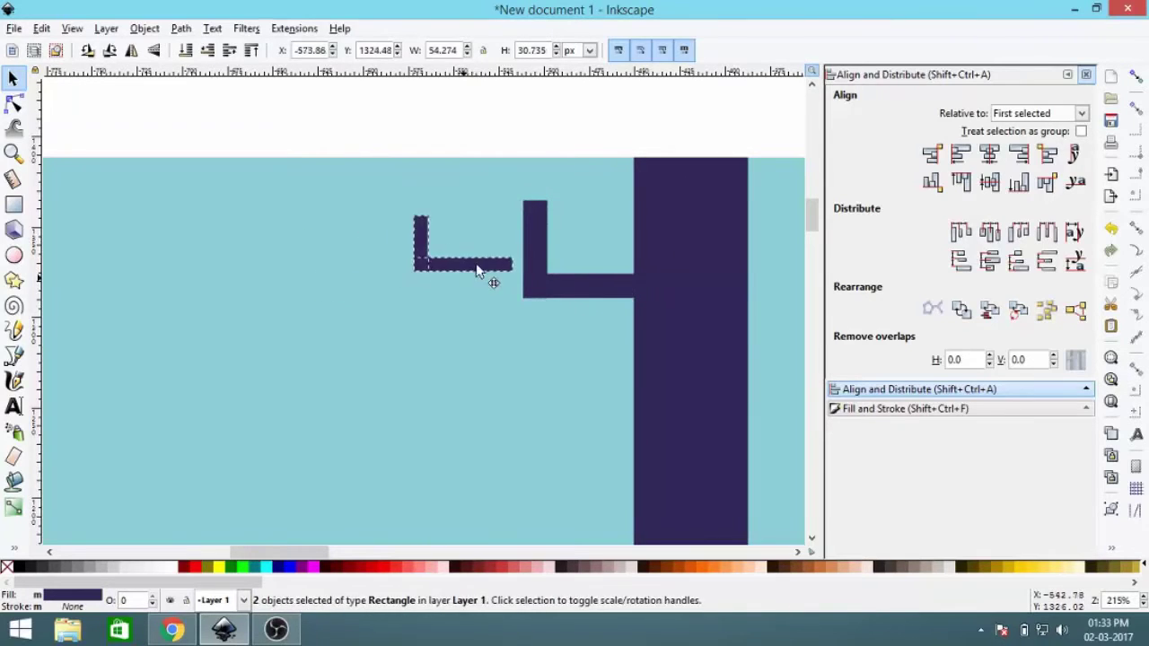
{"action": "left_click_drag", "start_coordinate": [368, 299], "coordinate": [495, 259]}
{"action": "key", "text": "Escape"}
- Place a small bar and an upright bar beside the third tree and bottom-align them
{"action": "scroll", "coordinate": [495, 260], "scroll_direction": "down", "scroll_amount": 3}
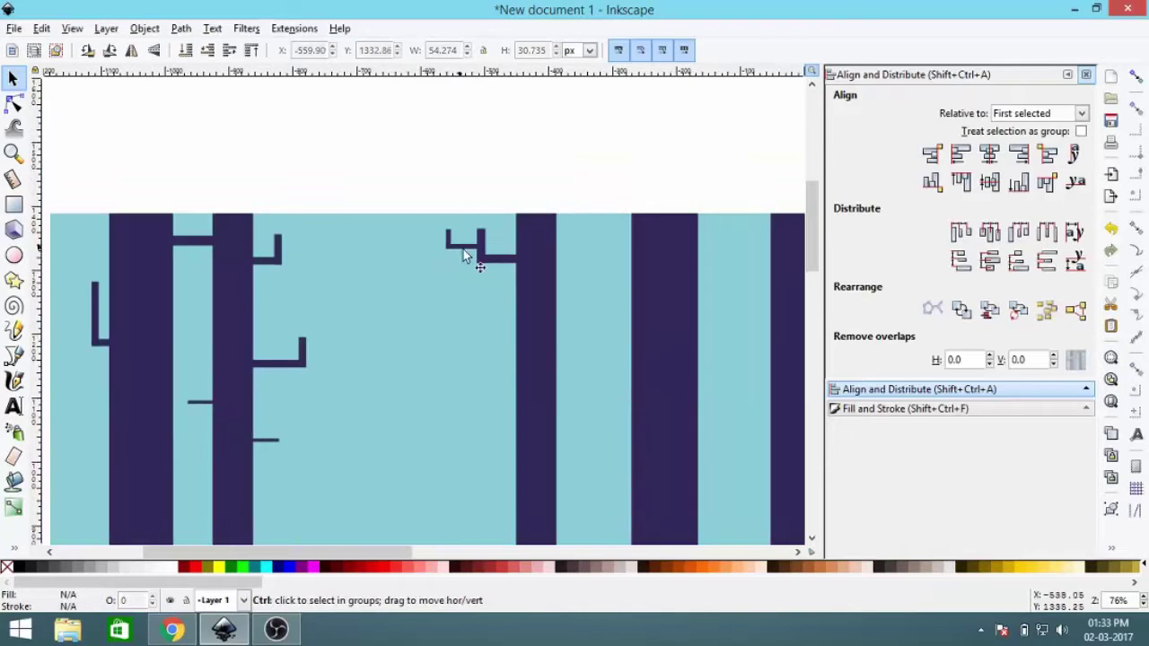
{"action": "scroll", "coordinate": [500, 276], "scroll_direction": "up", "scroll_amount": 2}
{"action": "left_click", "coordinate": [479, 279]}
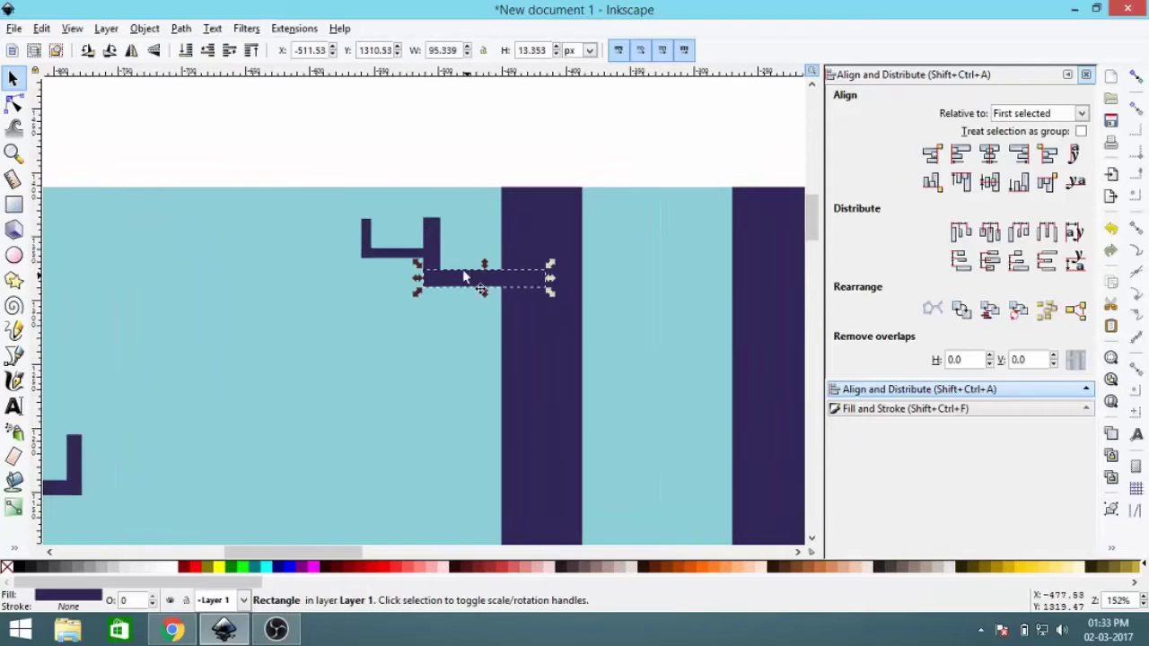
{"action": "right_click", "coordinate": [493, 275]}
{"action": "key", "text": "Escape"}
{"action": "mouse_move", "coordinate": [507, 308]}
{"action": "left_mouse_down"}
{"action": "mouse_move", "coordinate": [659, 295]}
{"action": "mouse_move", "coordinate": [659, 346]}
{"action": "mouse_move", "coordinate": [634, 342]}
{"action": "left_mouse_up"}
{"action": "scroll", "coordinate": [635, 342], "scroll_direction": "right", "scroll_amount": 1}
{"action": "left_click", "coordinate": [395, 260], "text": "ctrl"}
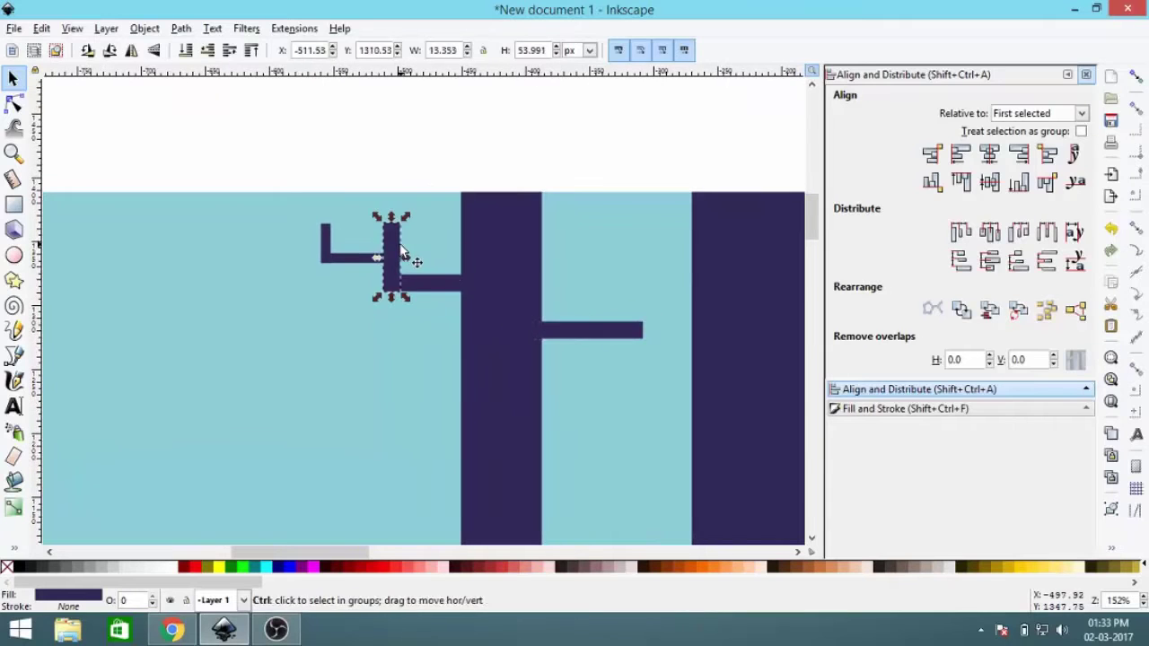
{"action": "left_click_drag", "start_coordinate": [395, 269], "coordinate": [642, 269]}
{"action": "left_click", "coordinate": [1018, 182]}
{"action": "key", "text": "5"}
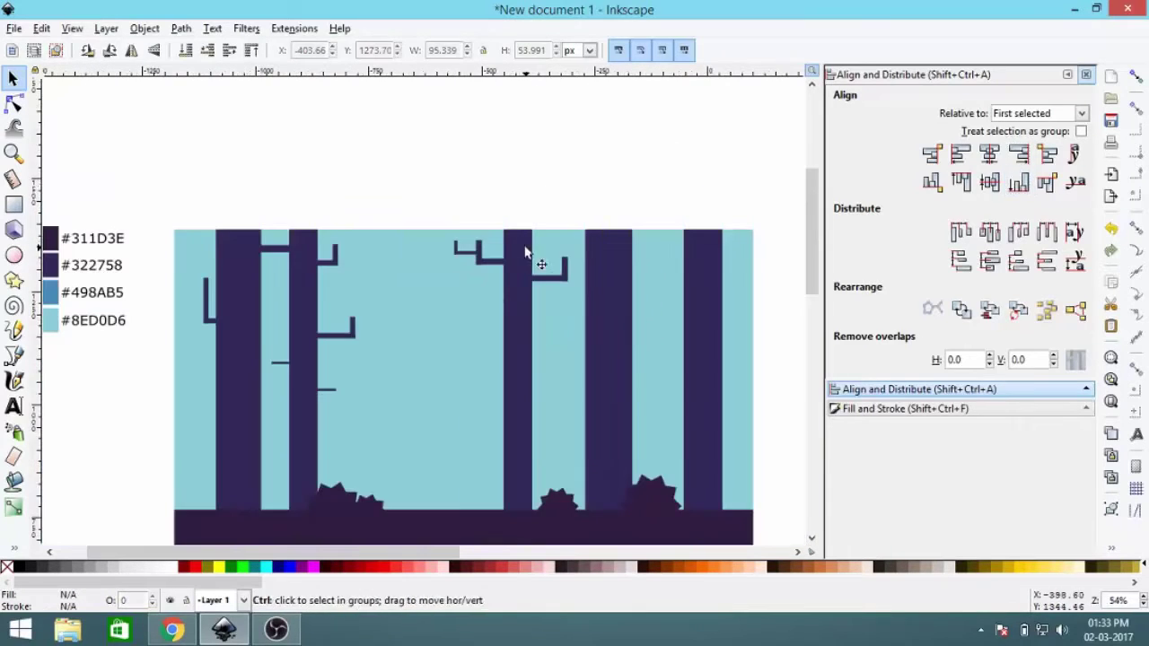
{"action": "key", "text": "Escape"}
- Select the small L shape and cancel an accidental vertical stretch
{"action": "scroll", "coordinate": [587, 240], "scroll_direction": "up", "scroll_amount": 3}
{"action": "left_click", "coordinate": [633, 247]}
{"action": "key", "text": "Escape"}
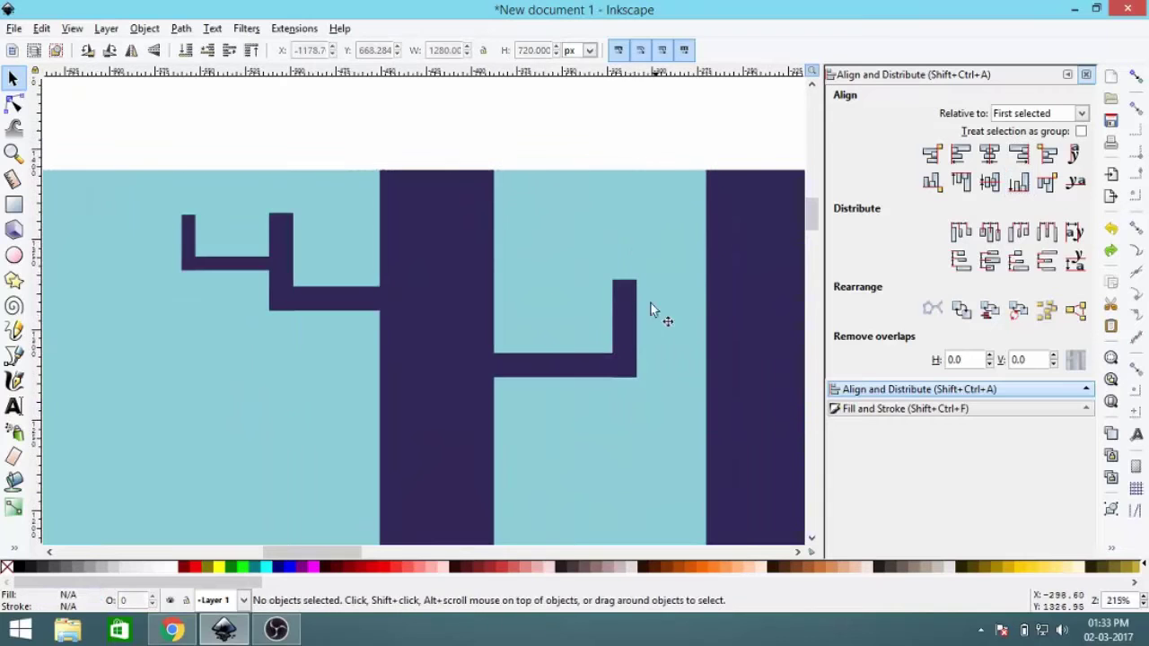
{"action": "left_click", "coordinate": [625, 296]}
{"action": "scroll", "coordinate": [663, 175], "scroll_direction": "down", "scroll_amount": 3}
{"action": "key", "text": "Escape"}
{"action": "left_click_drag", "start_coordinate": [665, 189], "coordinate": [603, 177]}
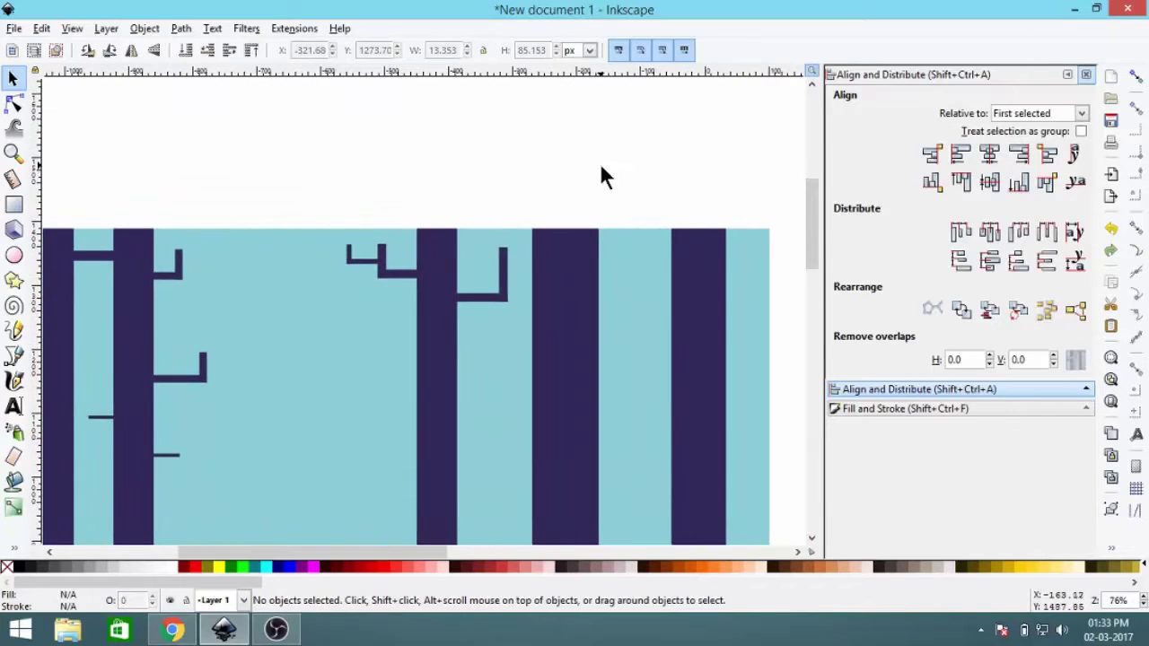
{"action": "mouse_move", "coordinate": [387, 321]}
{"action": "left_mouse_down"}
{"action": "mouse_move", "coordinate": [341, 238]}
{"action": "mouse_move", "coordinate": [363, 395]}
{"action": "left_mouse_up"}
{"action": "scroll", "coordinate": [368, 269], "scroll_direction": "up", "scroll_amount": 1}
{"action": "key", "text": "Escape"}
- Move the small L-shaped hook onto the fourth tree
{"action": "left_click_drag", "start_coordinate": [328, 267], "coordinate": [489, 379]}
{"action": "scroll", "coordinate": [636, 457], "scroll_direction": "up", "scroll_amount": 4}
{"action": "scroll", "coordinate": [392, 282], "scroll_direction": "down", "scroll_amount": 1}
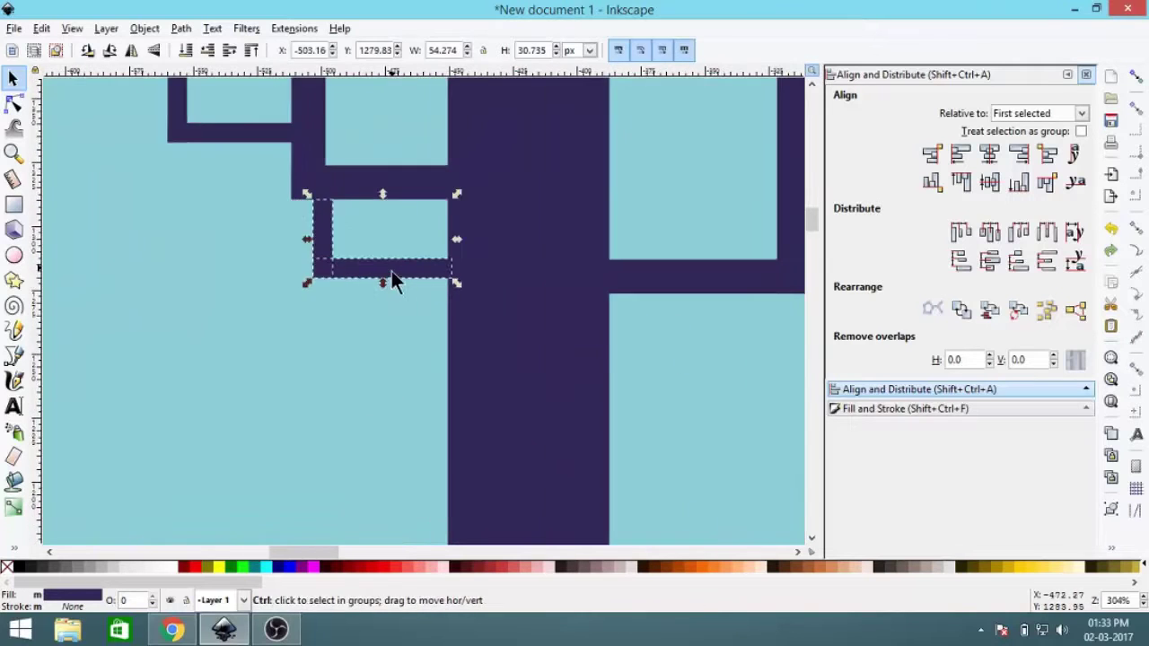
{"action": "scroll", "coordinate": [374, 322], "scroll_direction": "down", "scroll_amount": 1}
{"action": "mouse_move", "coordinate": [373, 321]}
{"action": "left_mouse_down"}
{"action": "mouse_move", "coordinate": [536, 395]}
{"action": "mouse_move", "coordinate": [521, 414]}
{"action": "mouse_move", "coordinate": [663, 401]}
{"action": "left_mouse_up"}
{"action": "scroll", "coordinate": [521, 413], "scroll_direction": "down", "scroll_amount": 2}
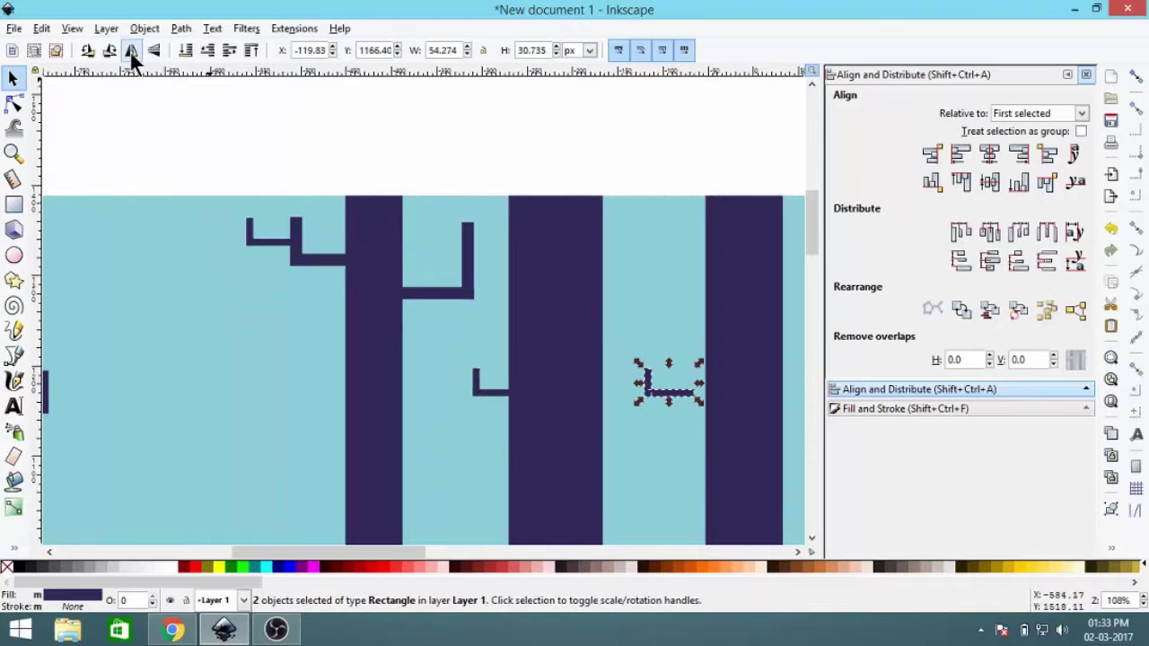
- Stretch the hooks' upright bars taller and nudge a horizontal branch bar into place
{"action": "left_click", "coordinate": [660, 112]}
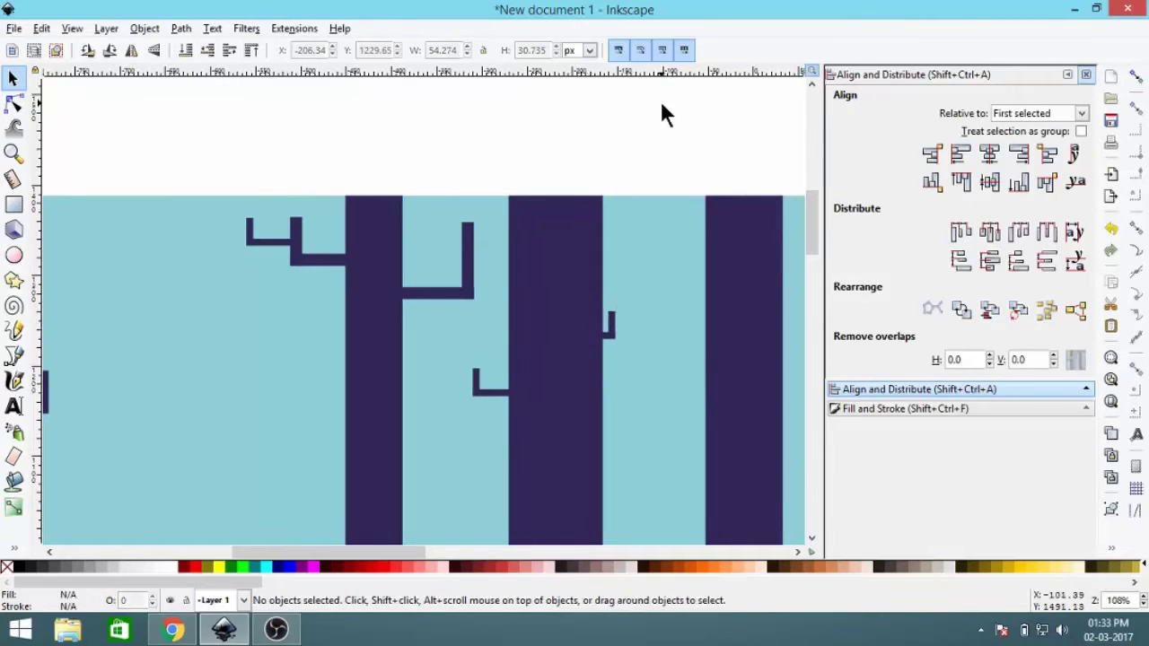
{"action": "left_click", "coordinate": [611, 321]}
{"action": "left_click_drag", "start_coordinate": [614, 309], "coordinate": [612, 293]}
{"action": "key", "text": "Escape"}
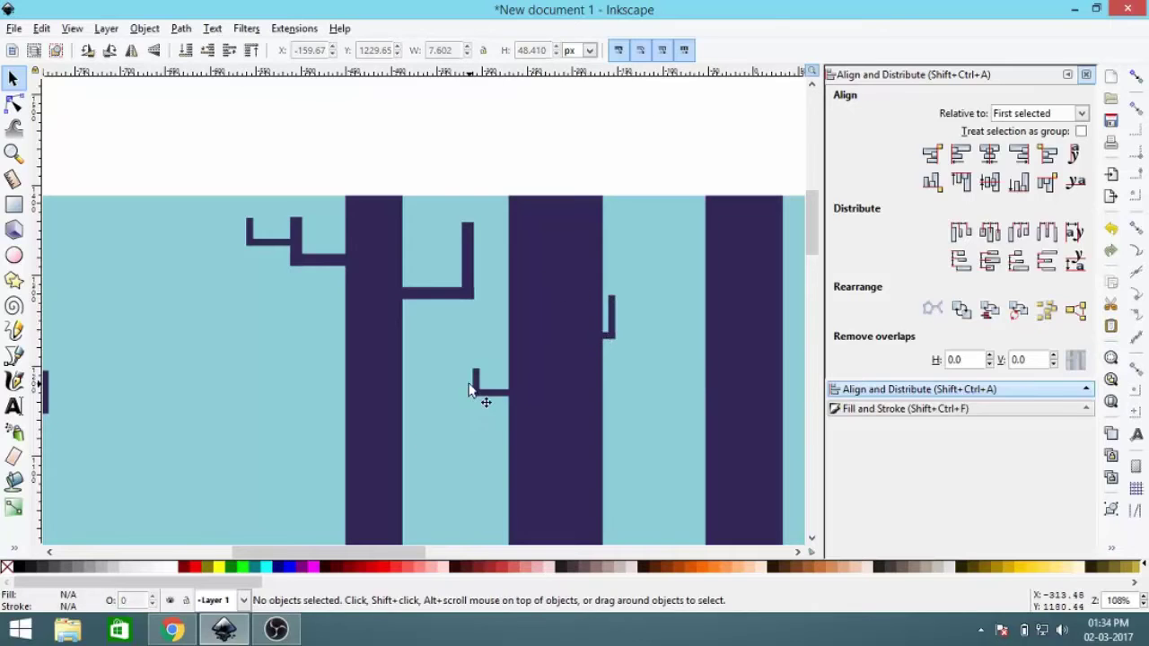
{"action": "left_click", "coordinate": [476, 384]}
{"action": "left_click_drag", "start_coordinate": [476, 361], "coordinate": [476, 355]}
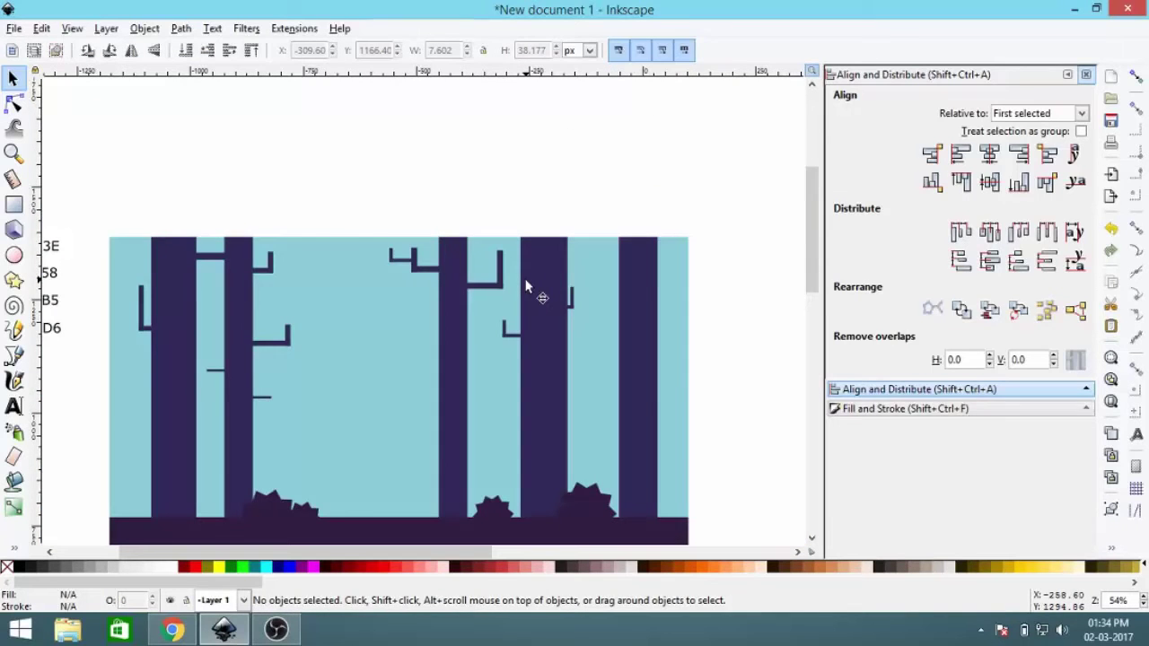
{"action": "left_click", "coordinate": [480, 286]}
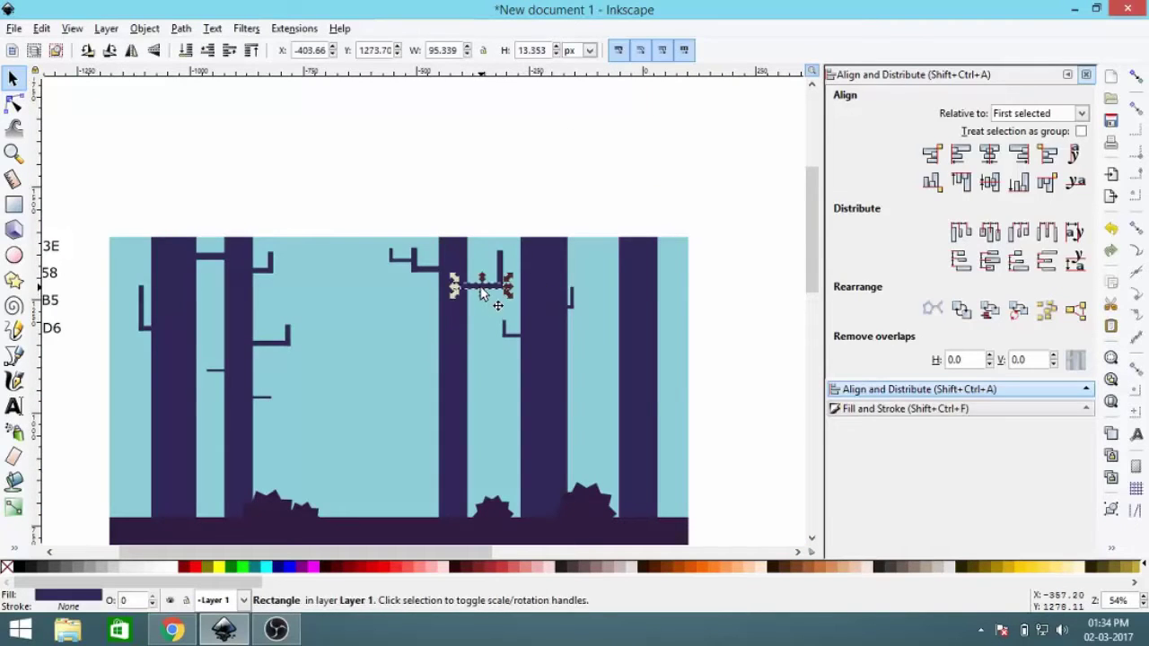
{"action": "left_click_drag", "start_coordinate": [659, 329], "coordinate": [664, 328]}
{"action": "key", "text": "Escape"}
{"action": "scroll", "coordinate": [595, 228], "scroll_direction": "up", "scroll_amount": 2}
{"action": "scroll", "coordinate": [580, 229], "scroll_direction": "down", "scroll_amount": 2}
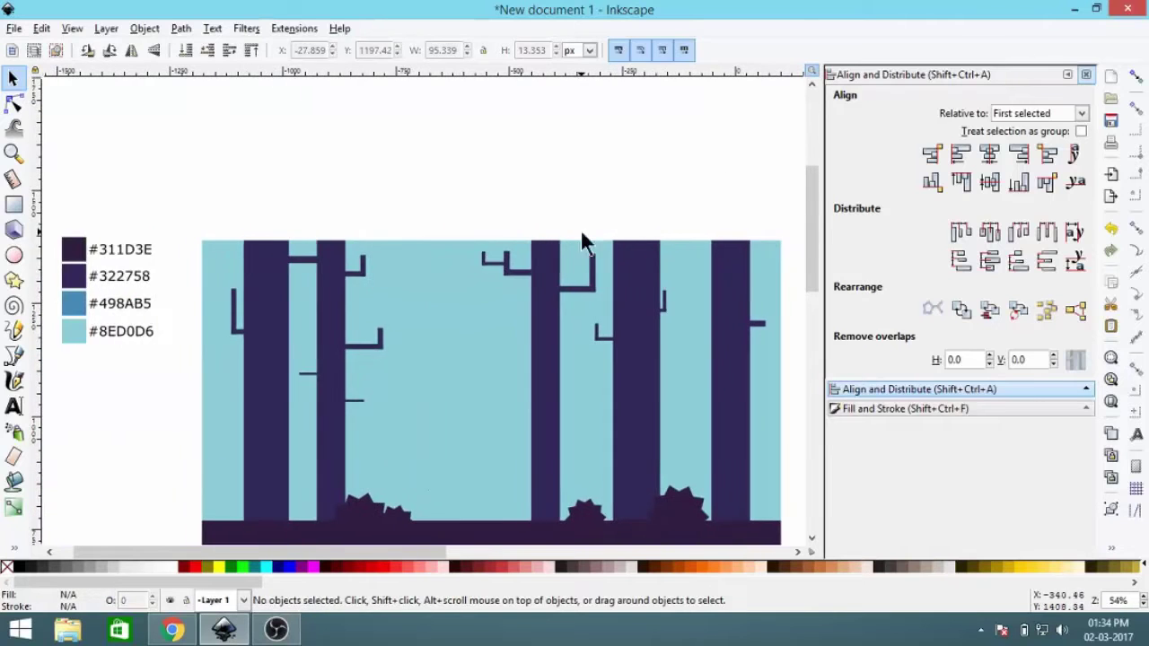
{"action": "scroll", "coordinate": [574, 341], "scroll_direction": "right", "scroll_amount": 4}
{"action": "right_click", "coordinate": [574, 341]}
{"action": "left_click", "coordinate": [584, 111]}
{"action": "scroll", "coordinate": [499, 337], "scroll_direction": "right", "scroll_amount": 4}
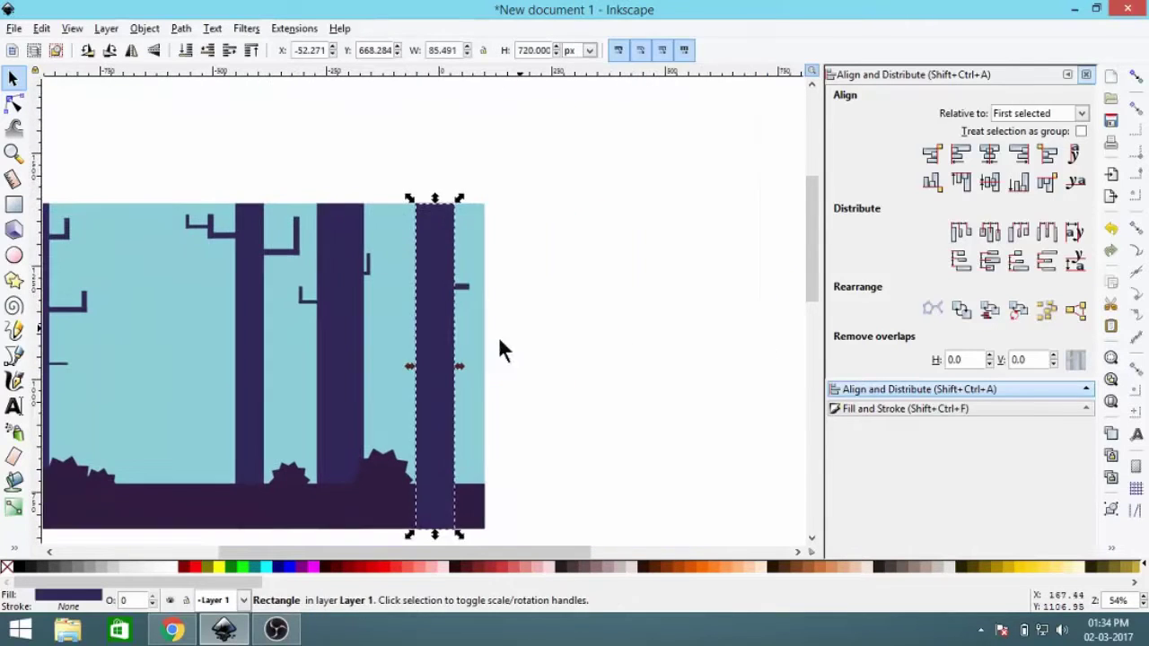
{"action": "mouse_move", "coordinate": [448, 285]}
{"action": "left_mouse_down"}
{"action": "mouse_move", "coordinate": [631, 286]}
{"action": "mouse_move", "coordinate": [663, 484]}
{"action": "left_mouse_up"}
{"action": "scroll", "coordinate": [629, 404], "scroll_direction": "down", "scroll_amount": 5}
{"action": "scroll", "coordinate": [628, 404], "scroll_direction": "right", "scroll_amount": 1}
{"action": "key", "text": "Escape"}
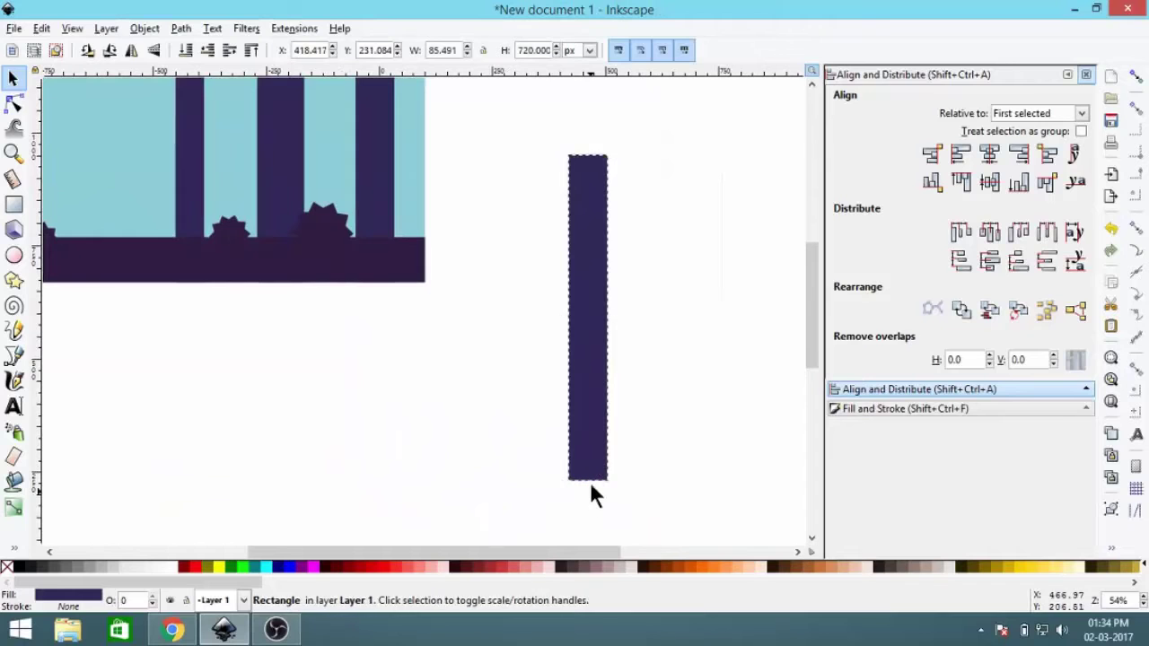
{"action": "left_click", "coordinate": [579, 351]}
{"action": "scroll", "coordinate": [598, 371], "scroll_direction": "down", "scroll_amount": 3, "text": "ctrl"}
{"action": "scroll", "coordinate": [541, 353], "scroll_direction": "up", "scroll_amount": 4, "text": "ctrl"}
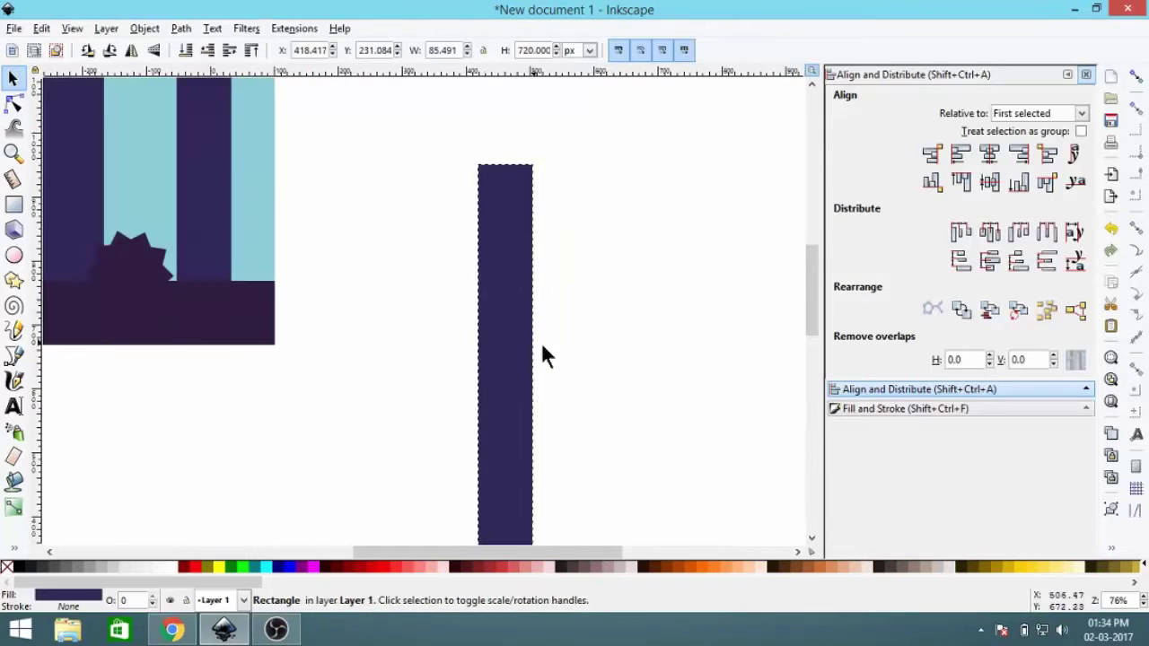
{"action": "scroll", "coordinate": [619, 323], "scroll_direction": "down", "scroll_amount": 3, "text": "ctrl"}
{"action": "scroll", "coordinate": [628, 309], "scroll_direction": "down", "scroll_amount": 1, "text": "ctrl"}
{"action": "key", "text": "Delete"}
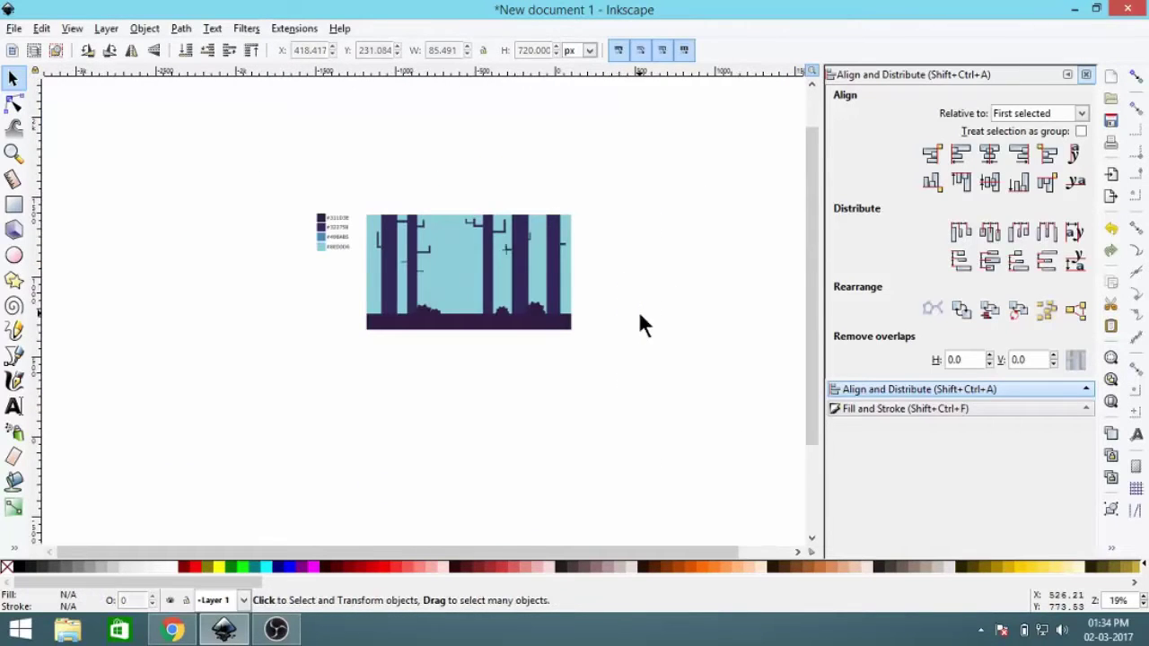
{"action": "scroll", "coordinate": [456, 278], "scroll_direction": "up", "scroll_amount": 4, "text": "ctrl"}
{"action": "scroll", "coordinate": [456, 278], "scroll_direction": "up", "scroll_amount": 3, "text": "ctrl"}
{"action": "scroll", "coordinate": [448, 236], "scroll_direction": "down", "scroll_amount": 1, "text": "ctrl"}
{"action": "scroll", "coordinate": [451, 263], "scroll_direction": "down", "scroll_amount": 3}
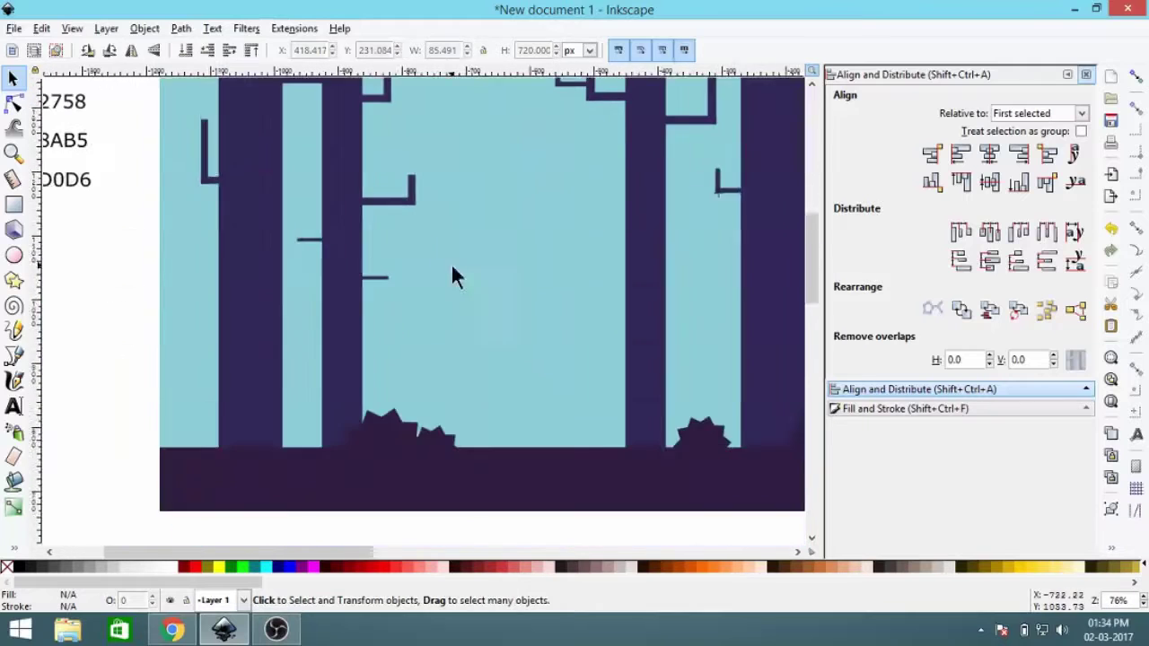
{"action": "scroll", "coordinate": [450, 263], "scroll_direction": "up", "scroll_amount": 3}
- Draw a dark rectangle 1280 px wide, centred over the scene and resting on the tree tops
{"action": "scroll", "coordinate": [385, 320], "scroll_direction": "up", "scroll_amount": 1, "text": "ctrl"}
{"action": "key", "text": "r"}
{"action": "left_click_drag", "start_coordinate": [268, 158], "coordinate": [590, 246]}
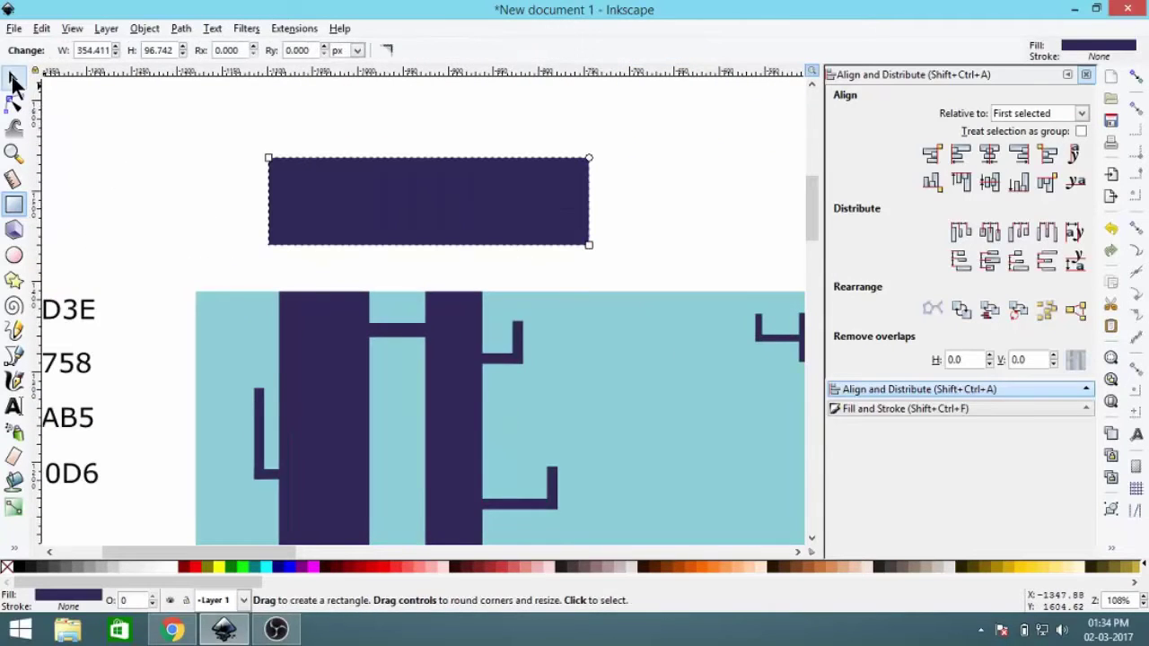
{"action": "key", "text": "s"}
{"action": "scroll", "coordinate": [443, 330], "scroll_direction": "up", "scroll_amount": 1}
{"action": "type", "text": "12"}
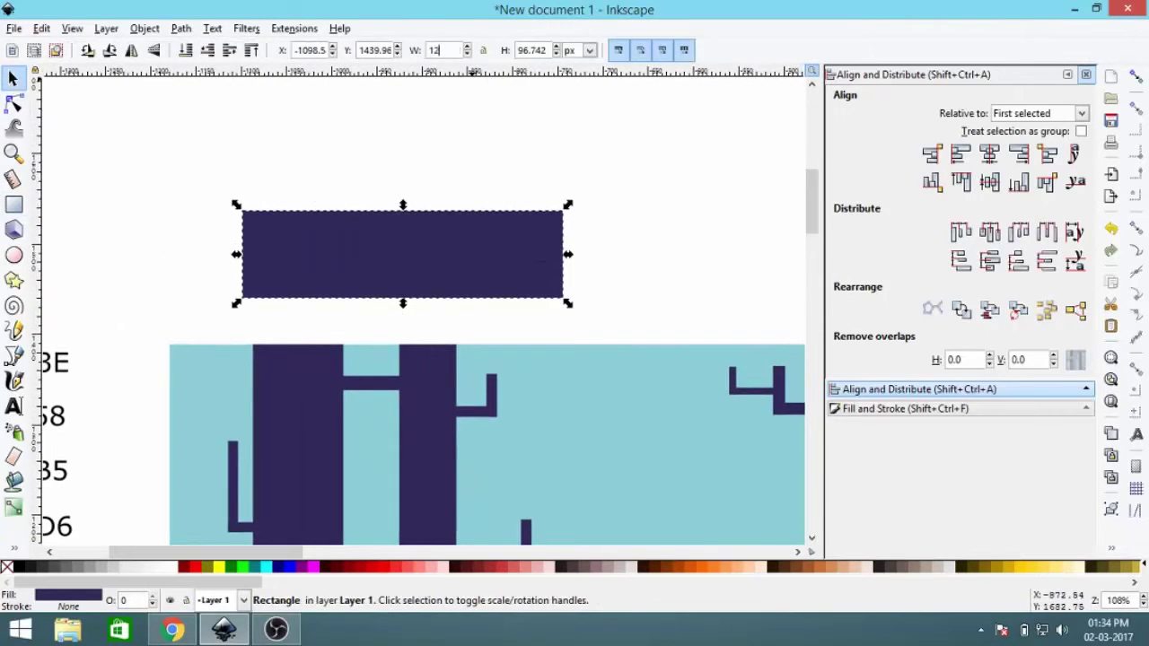
{"action": "type", "text": "80"}
{"action": "key", "text": "Return"}
{"action": "scroll", "coordinate": [436, 155], "scroll_direction": "down", "scroll_amount": 2, "text": "ctrl"}
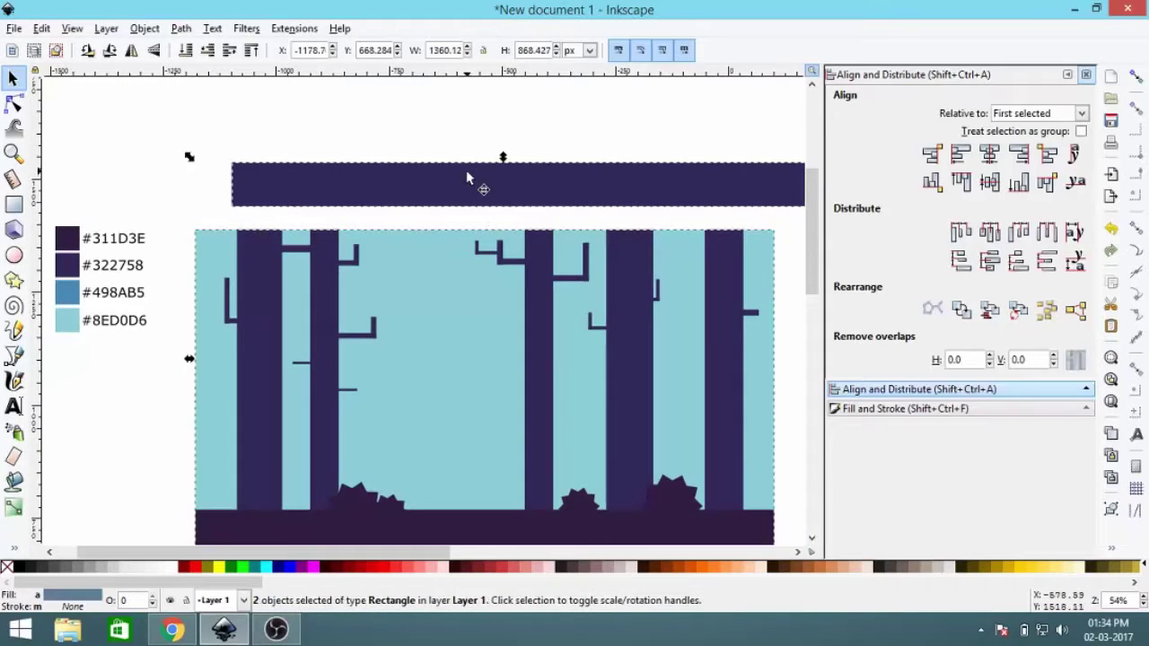
{"action": "left_click", "coordinate": [994, 160]}
{"action": "left_click_drag", "start_coordinate": [559, 167], "coordinate": [565, 198]}
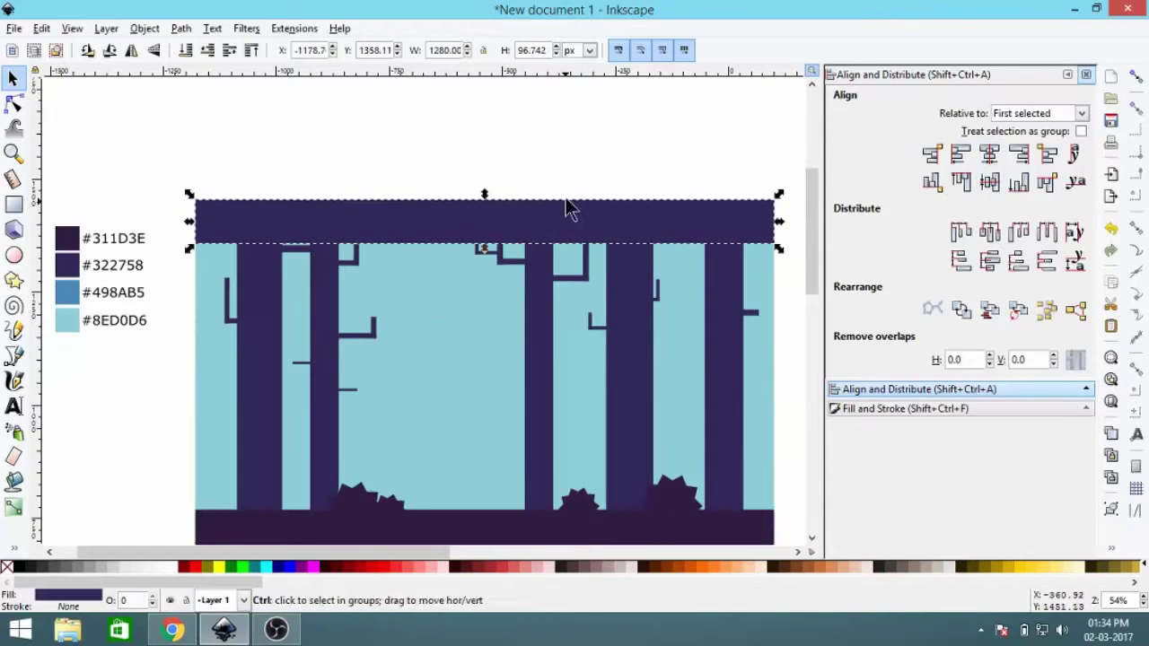
- Paste a copy of the band and narrow it to about 953 px wide
{"action": "key", "text": "Escape"}
{"action": "right_click", "coordinate": [505, 176]}
{"action": "left_click", "coordinate": [539, 259]}
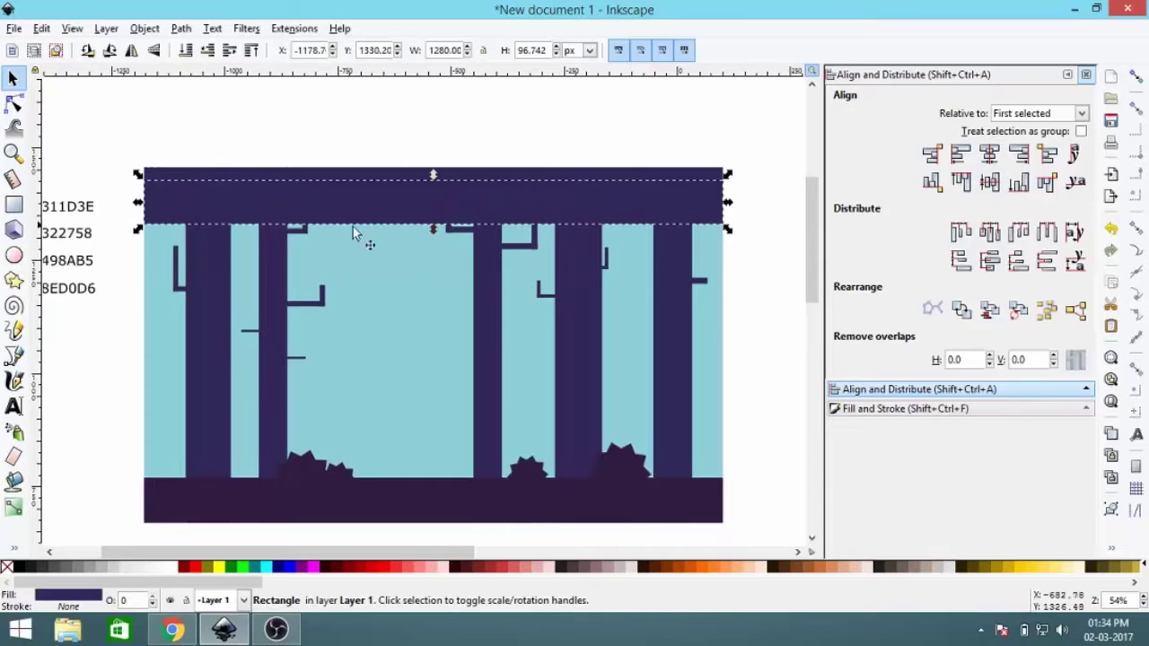
{"action": "mouse_move", "coordinate": [148, 202]}
{"action": "left_mouse_down"}
{"action": "mouse_move", "coordinate": [190, 216]}
{"action": "mouse_move", "coordinate": [287, 211]}
{"action": "left_mouse_up"}
{"action": "scroll", "coordinate": [503, 211], "scroll_direction": "right", "scroll_amount": 2}
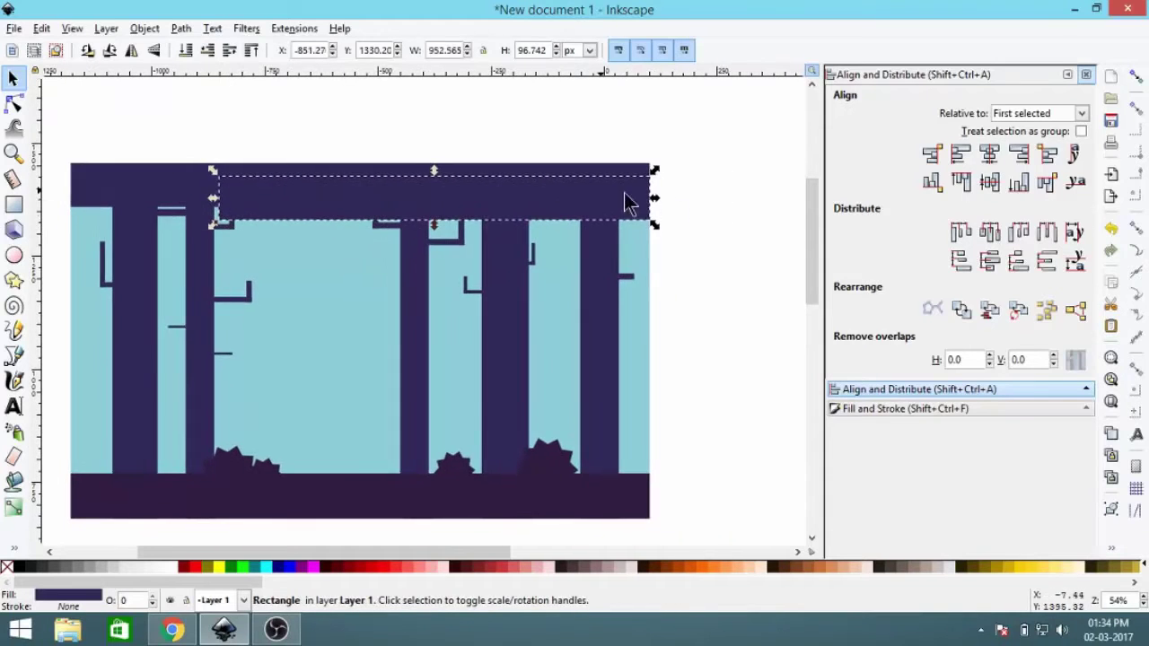
{"action": "left_click_drag", "start_coordinate": [654, 206], "coordinate": [649, 200]}
{"action": "key", "text": "Escape"}
- Check the full-width band and the narrower inner band by selecting each in turn
{"action": "scroll", "coordinate": [396, 215], "scroll_direction": "up", "scroll_amount": 2, "text": "ctrl"}
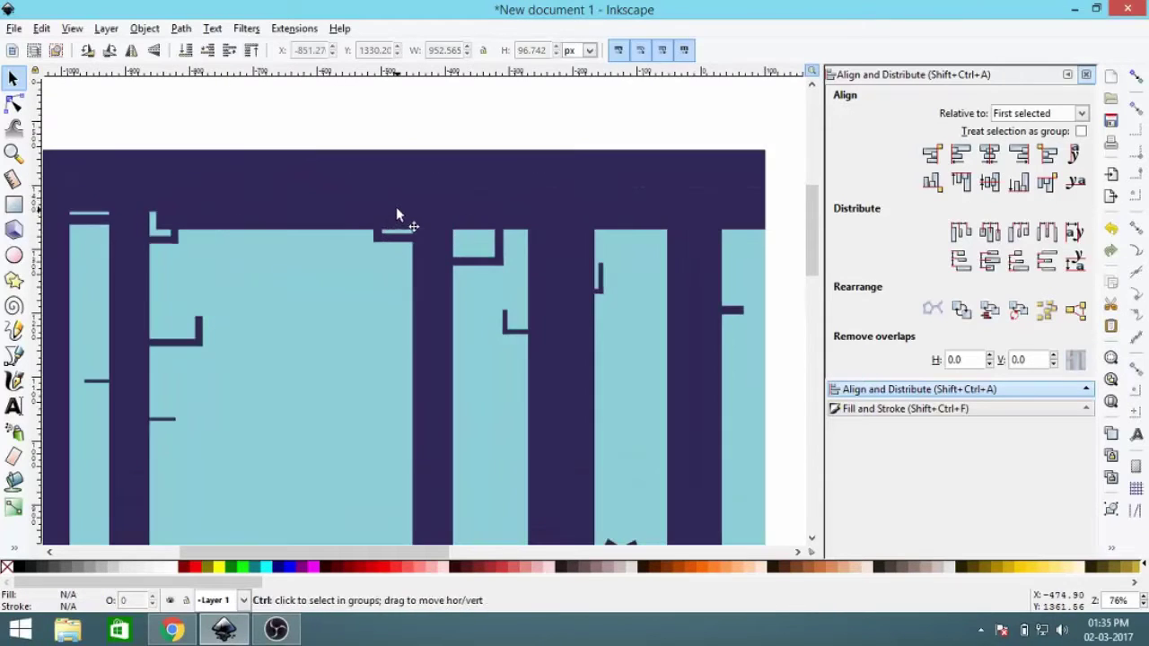
{"action": "left_click", "coordinate": [401, 154]}
{"action": "scroll", "coordinate": [282, 191], "scroll_direction": "left", "scroll_amount": 5}
{"action": "left_click", "coordinate": [279, 172]}
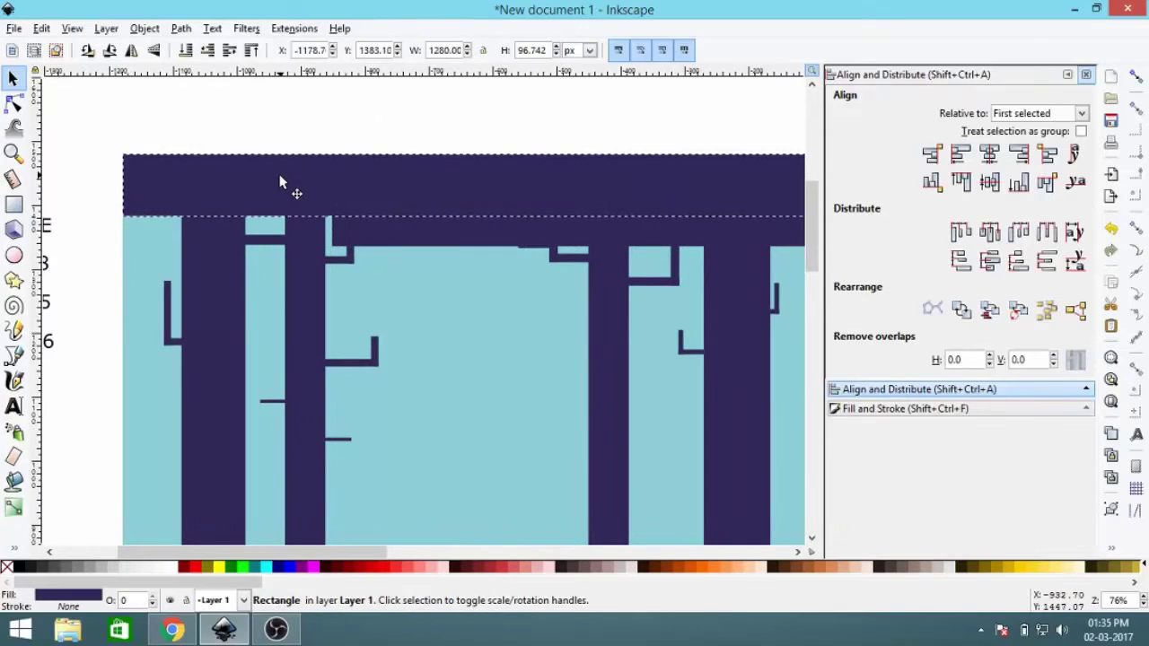
{"action": "left_click", "coordinate": [479, 115]}
{"action": "scroll", "coordinate": [471, 170], "scroll_direction": "right", "scroll_amount": 2}
{"action": "left_click", "coordinate": [466, 215], "text": "ctrl"}
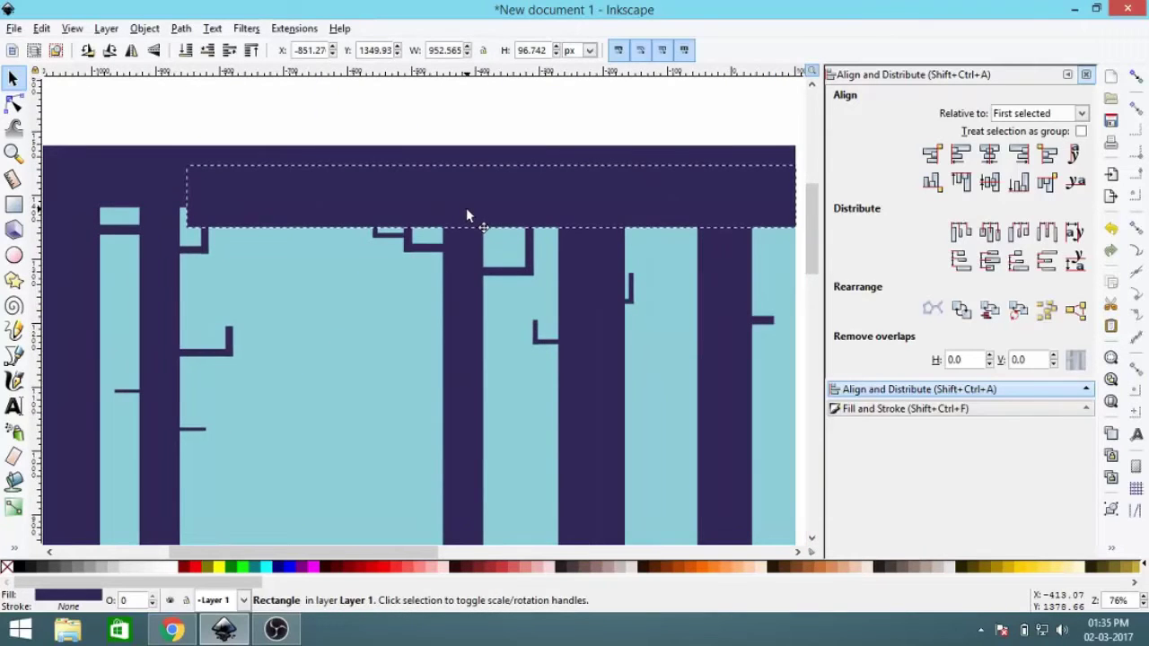
{"action": "scroll", "coordinate": [288, 153], "scroll_direction": "down", "scroll_amount": 2, "text": "ctrl"}
{"action": "key", "text": "Escape"}
- Lower the alpha of both bands together in Fill and Stroke to make them semi-transparent
{"action": "left_click", "coordinate": [623, 167]}
{"action": "left_click", "coordinate": [207, 157], "text": "shift"}
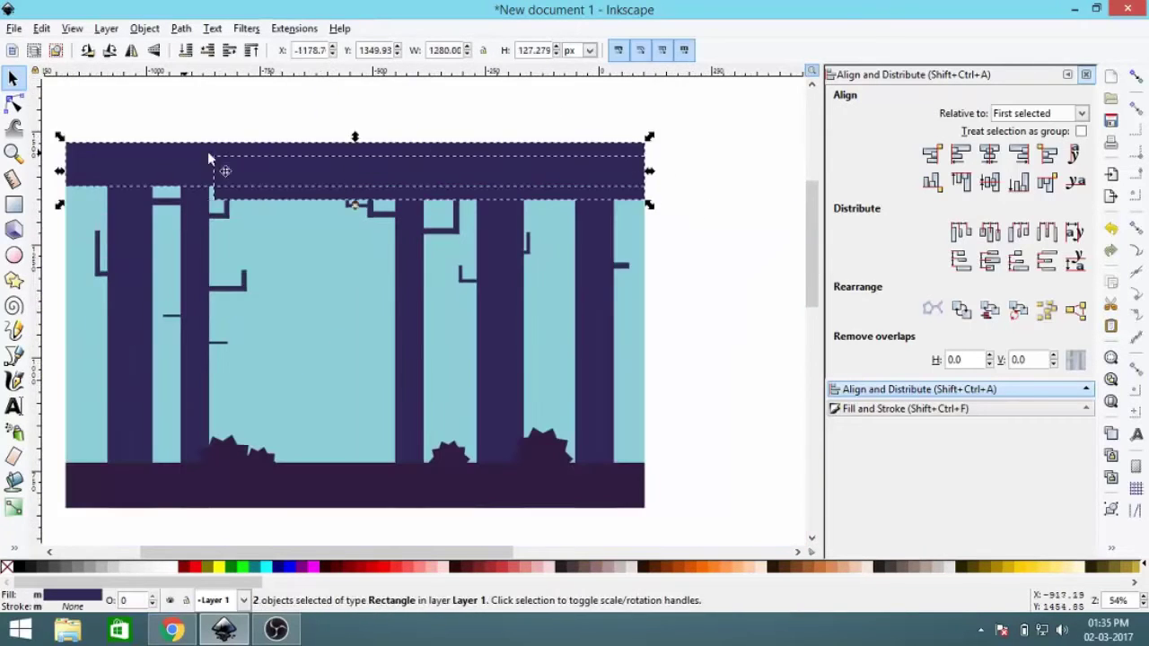
{"action": "left_click", "coordinate": [889, 408]}
{"action": "left_click", "coordinate": [944, 286]}
{"action": "key", "text": "Escape"}
- Rubber-band select all the branch pieces and move them slightly lower
{"action": "scroll", "coordinate": [269, 174], "scroll_direction": "up", "scroll_amount": 1, "text": "ctrl"}
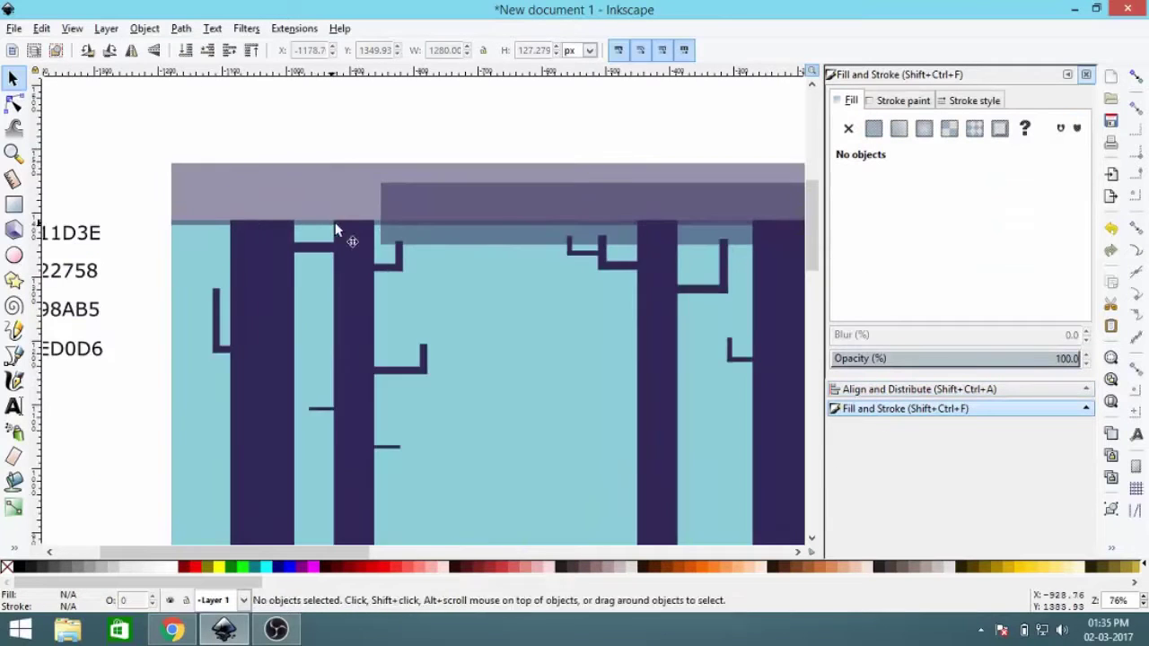
{"action": "scroll", "coordinate": [392, 193], "scroll_direction": "down", "scroll_amount": 1, "text": "ctrl"}
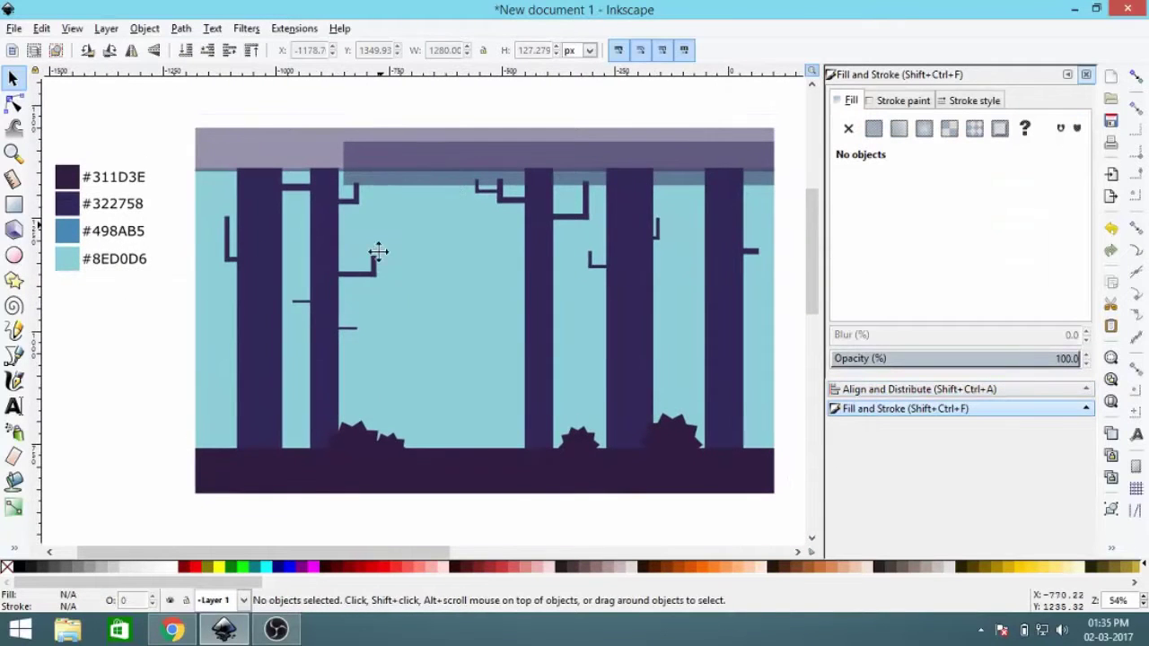
{"action": "scroll", "coordinate": [359, 265], "scroll_direction": "up", "scroll_amount": 2, "text": "ctrl"}
{"action": "left_click", "coordinate": [201, 212]}
{"action": "scroll", "coordinate": [242, 254], "scroll_direction": "down", "scroll_amount": 3, "text": "ctrl"}
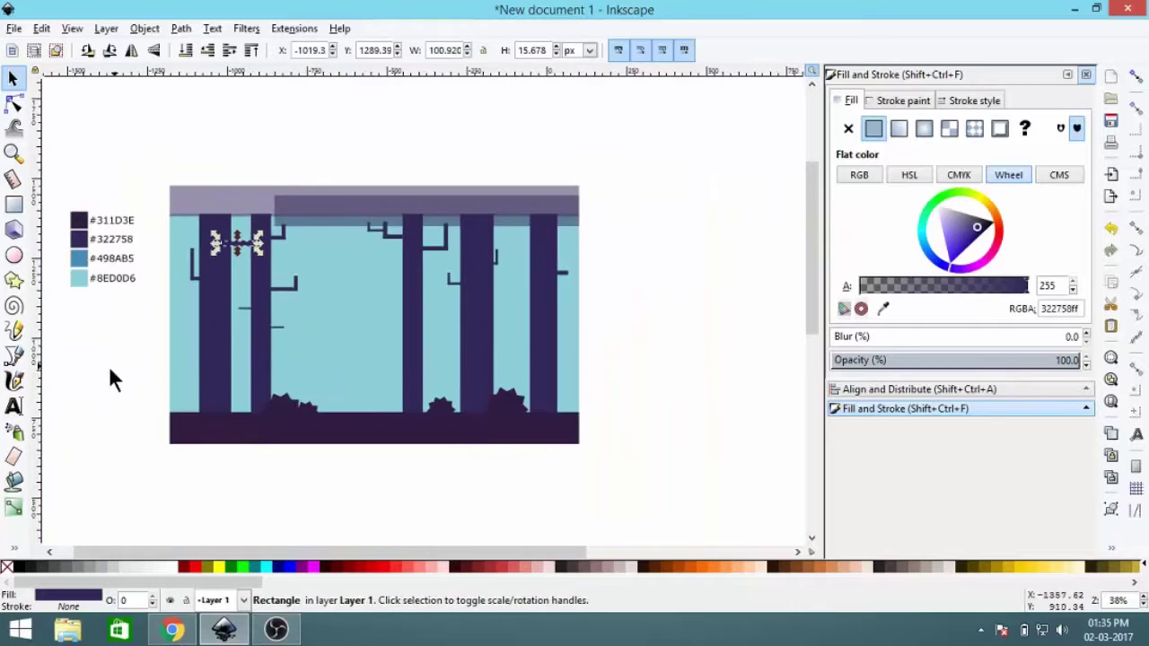
{"action": "left_click_drag", "start_coordinate": [109, 365], "coordinate": [684, 209]}
{"action": "left_click_drag", "start_coordinate": [436, 259], "coordinate": [443, 271]}
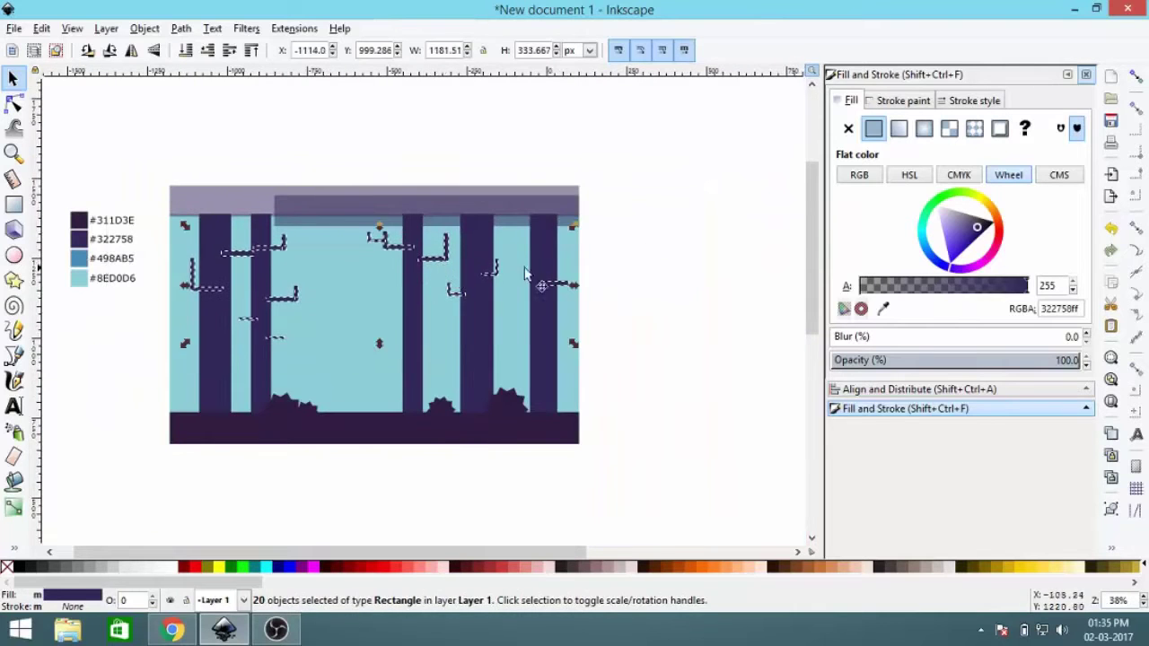
- Select the translucent top bands and duplicate one of them
{"action": "scroll", "coordinate": [525, 274], "scroll_direction": "up", "scroll_amount": 2, "text": "ctrl"}
{"action": "left_click", "coordinate": [299, 206]}
{"action": "left_click", "coordinate": [616, 134]}
{"action": "left_click", "coordinate": [410, 213]}
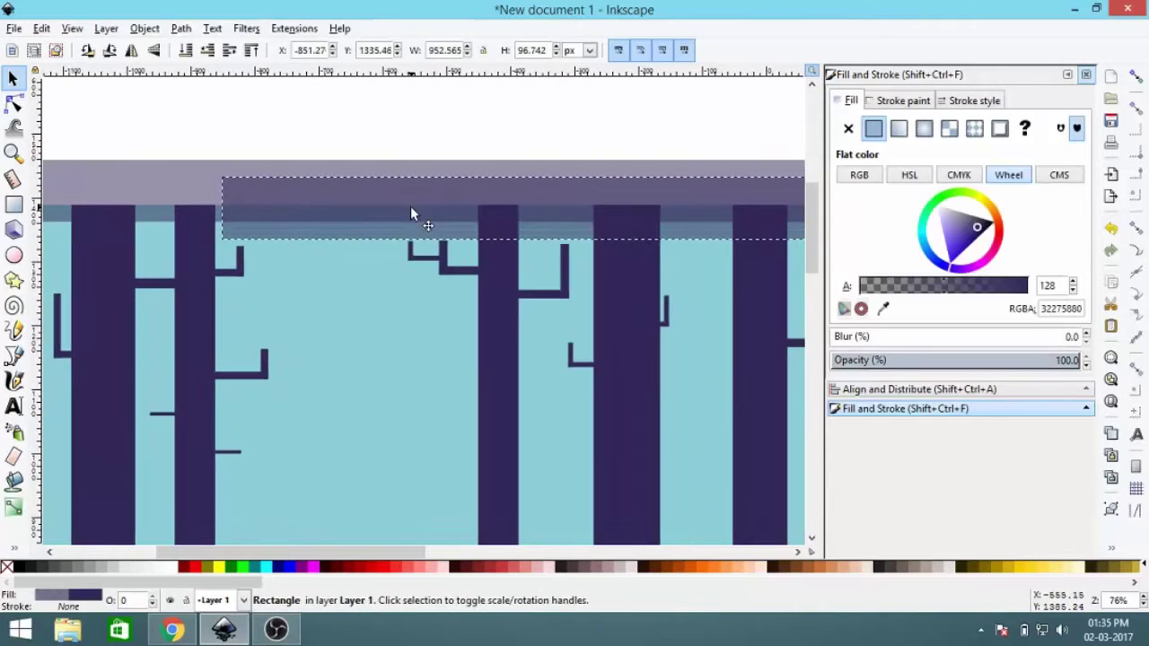
{"action": "scroll", "coordinate": [411, 213], "scroll_direction": "right", "scroll_amount": 5}
{"action": "right_click", "coordinate": [477, 175]}
{"action": "left_click", "coordinate": [503, 276]}
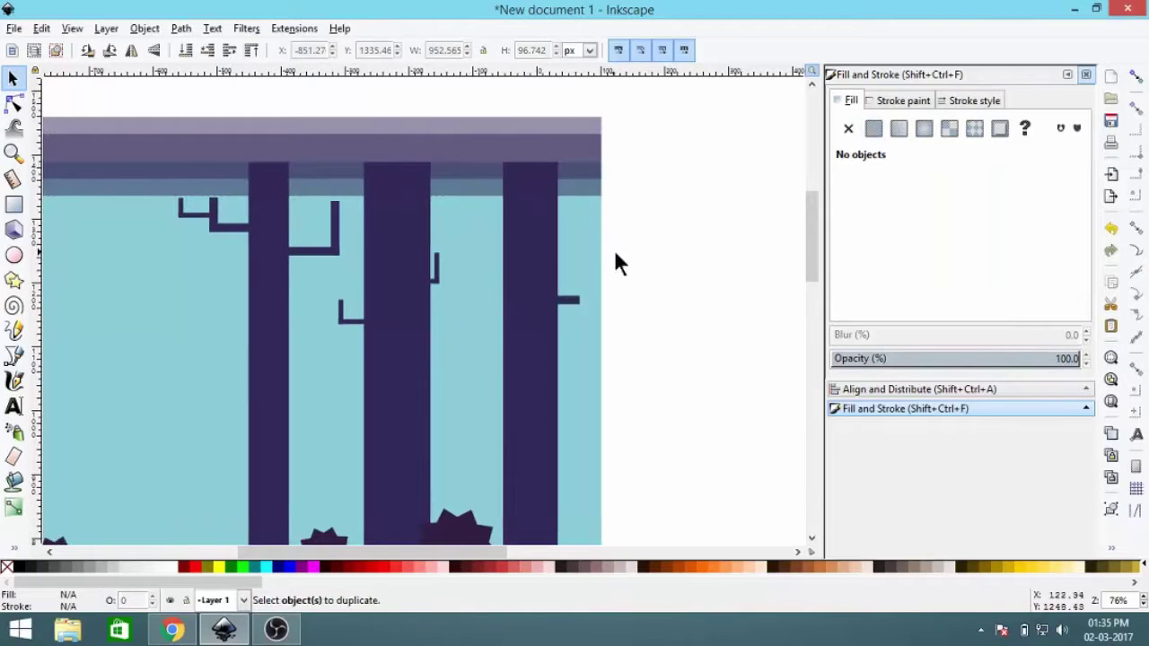
- Duplicate the inner band and narrow the copy from both sides to a roughly 282 px strip
{"action": "scroll", "coordinate": [616, 262], "scroll_direction": "left", "scroll_amount": 3}
{"action": "left_click", "coordinate": [325, 184]}
{"action": "right_click", "coordinate": [446, 157]}
{"action": "left_click", "coordinate": [335, 218]}
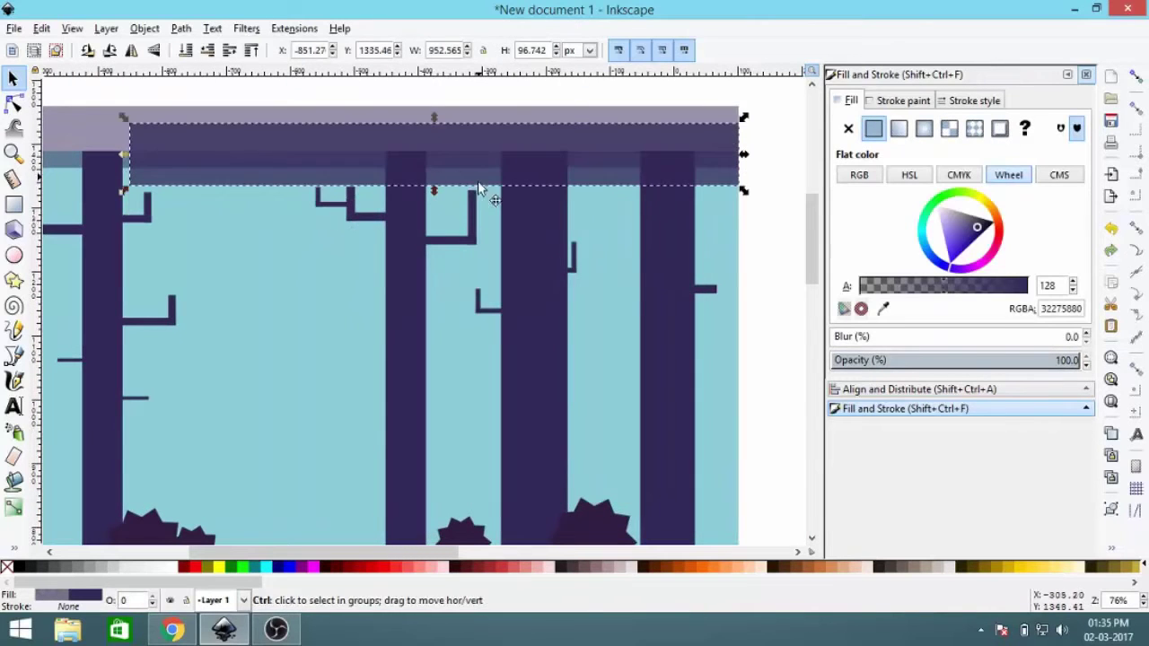
{"action": "left_click_drag", "start_coordinate": [123, 191], "coordinate": [429, 190]}
{"action": "scroll", "coordinate": [539, 175], "scroll_direction": "right", "scroll_amount": 5}
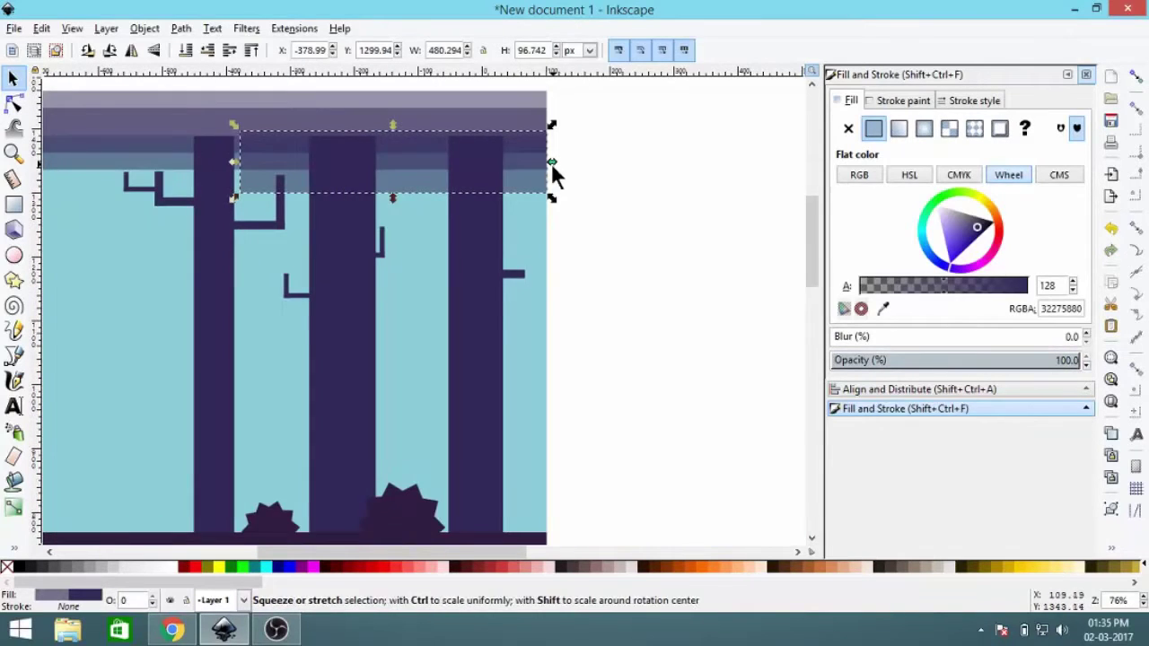
{"action": "left_click_drag", "start_coordinate": [551, 162], "coordinate": [418, 165]}
{"action": "left_click", "coordinate": [645, 164]}
{"action": "key", "text": "minus"}
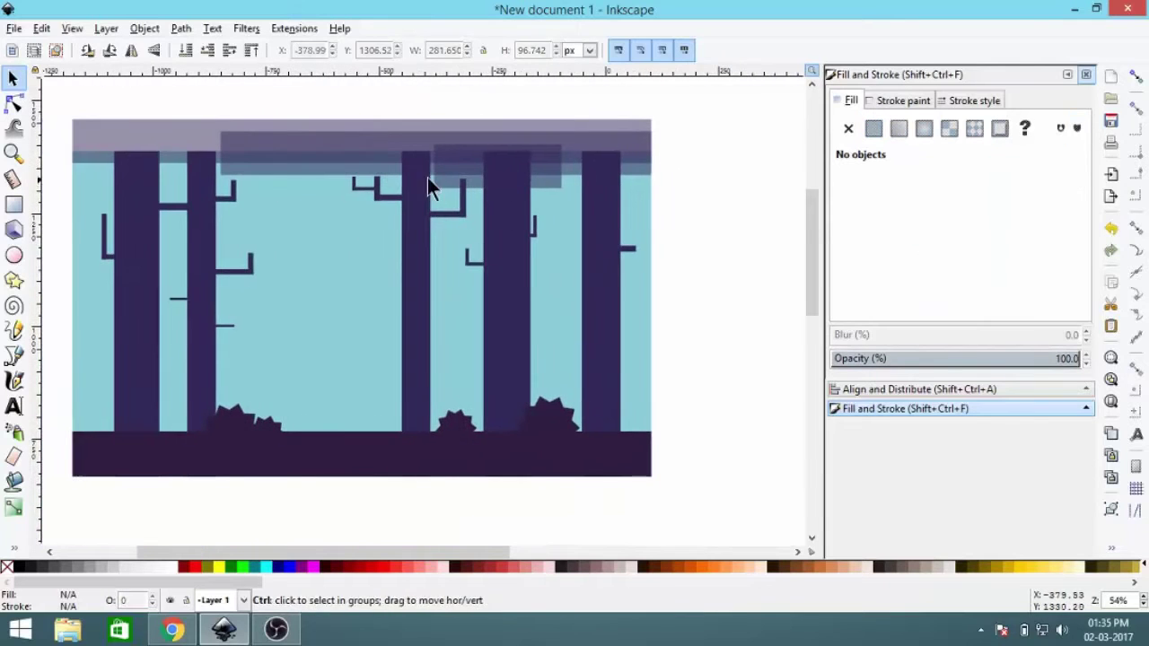
- Delete the three translucent top bands
{"action": "left_click", "coordinate": [130, 131], "text": "shift"}
{"action": "left_click", "coordinate": [288, 149], "text": "shift"}
{"action": "left_click", "coordinate": [459, 182], "text": "shift"}
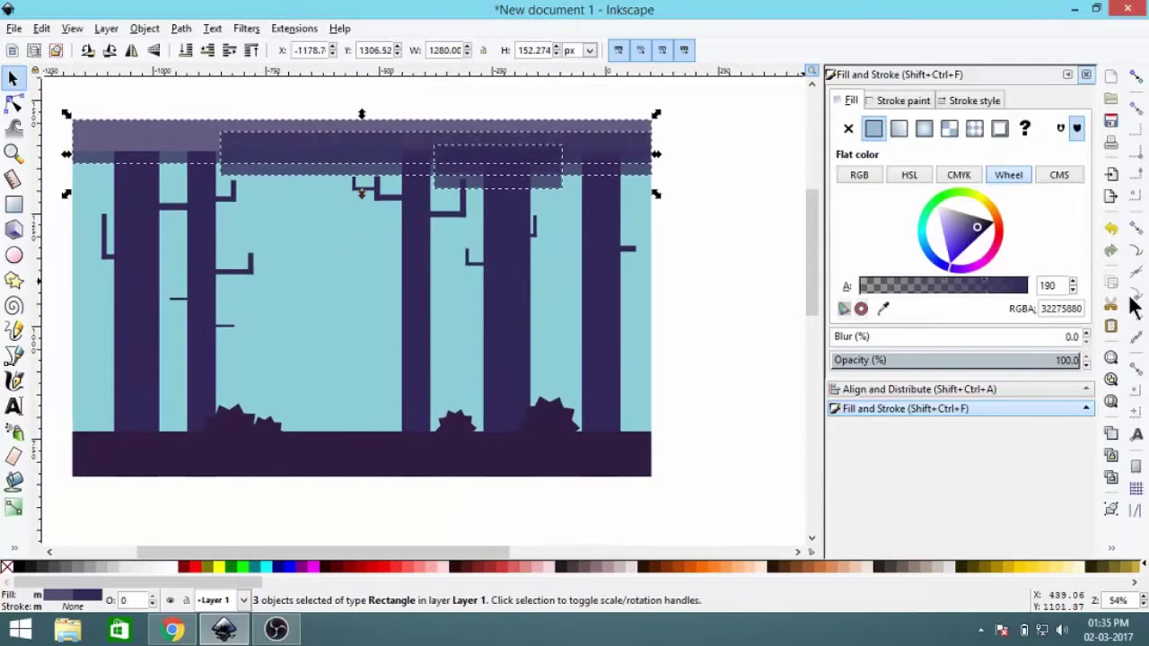
{"action": "key", "text": "Delete"}
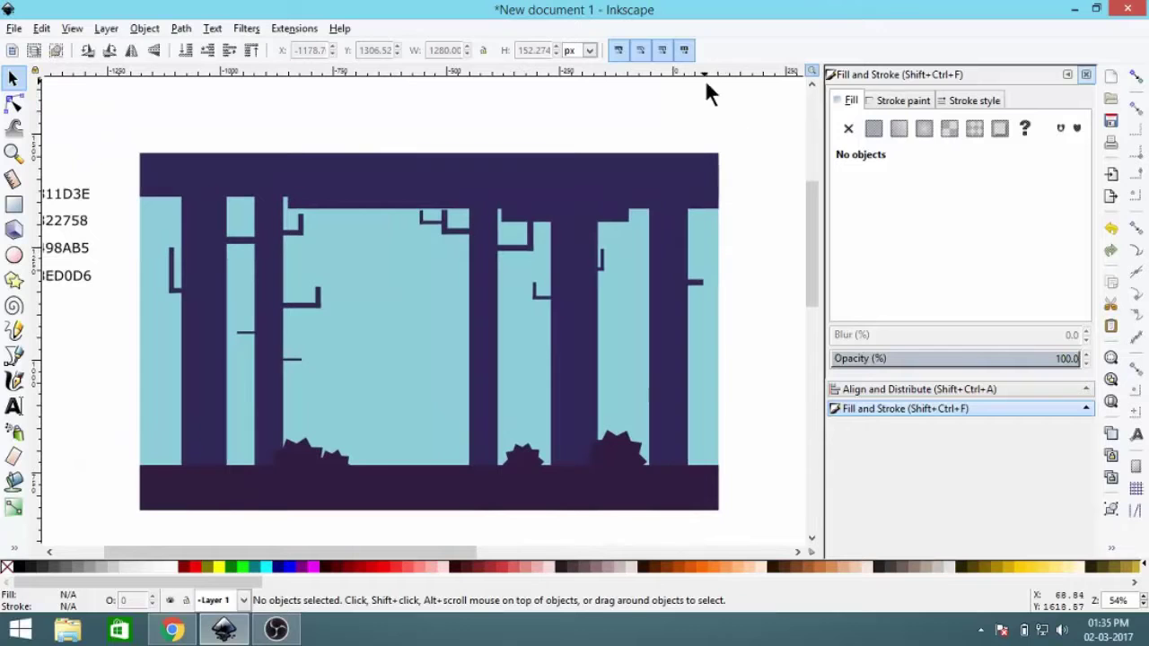
- Duplicate a canopy rectangle, shrink the copy to about half size and move it left
{"action": "right_click", "coordinate": [582, 218]}
{"action": "left_click", "coordinate": [611, 323]}
{"action": "mouse_move", "coordinate": [547, 212]}
{"action": "left_mouse_down"}
{"action": "mouse_move", "coordinate": [381, 226]}
{"action": "mouse_move", "coordinate": [301, 212]}
{"action": "left_mouse_up"}
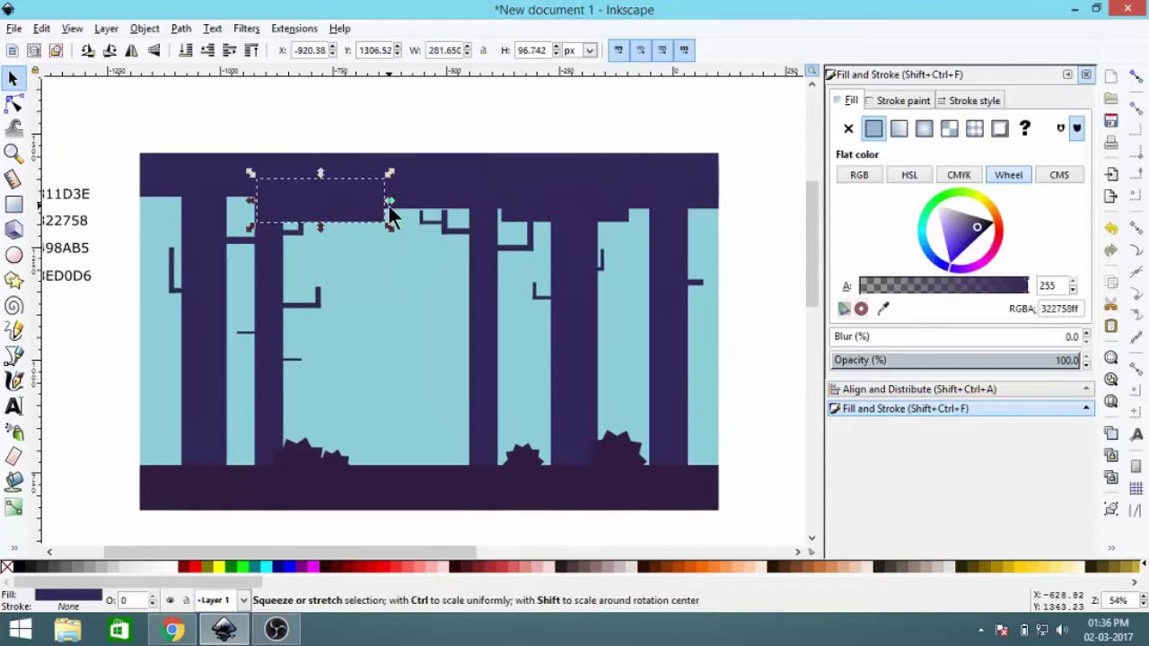
{"action": "mouse_move", "coordinate": [389, 215]}
{"action": "left_mouse_down"}
{"action": "mouse_move", "coordinate": [313, 197]}
{"action": "mouse_move", "coordinate": [339, 228]}
{"action": "left_mouse_up"}
{"action": "scroll", "coordinate": [306, 193], "scroll_direction": "up", "scroll_amount": 3}
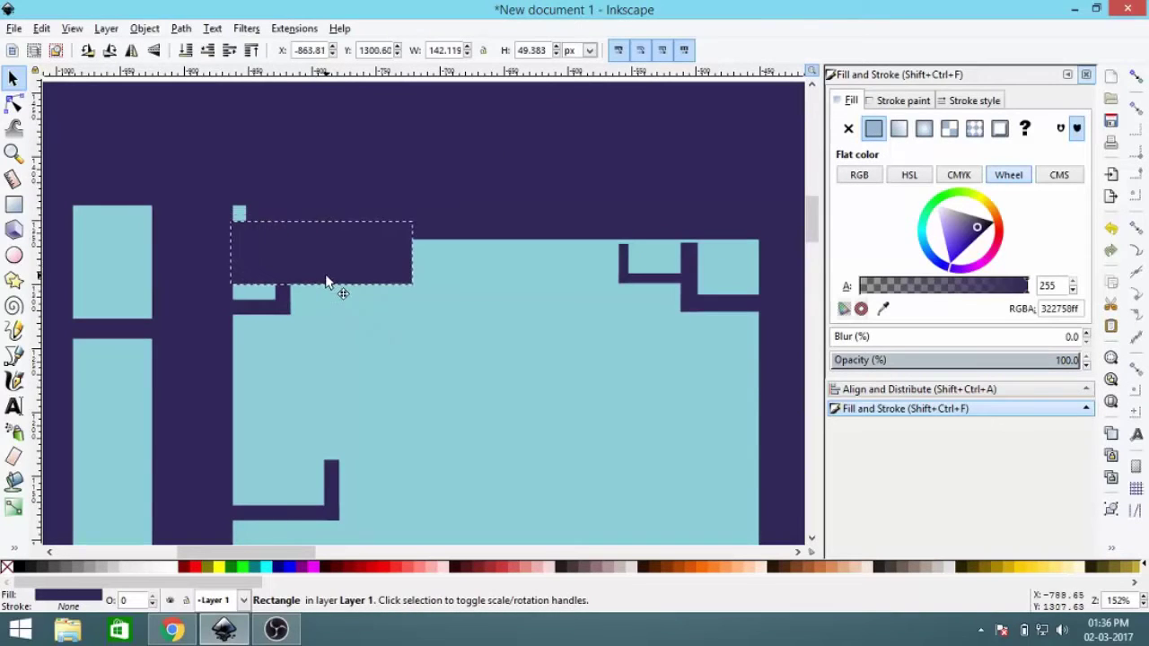
{"action": "left_click_drag", "start_coordinate": [346, 280], "coordinate": [282, 282]}
{"action": "scroll", "coordinate": [482, 213], "scroll_direction": "down", "scroll_amount": 1}
- Duplicate the small rectangle onto a left branch and make another copy of it
{"action": "right_click", "coordinate": [481, 214]}
{"action": "left_click", "coordinate": [507, 324]}
{"action": "left_click_drag", "start_coordinate": [480, 240], "coordinate": [256, 287]}
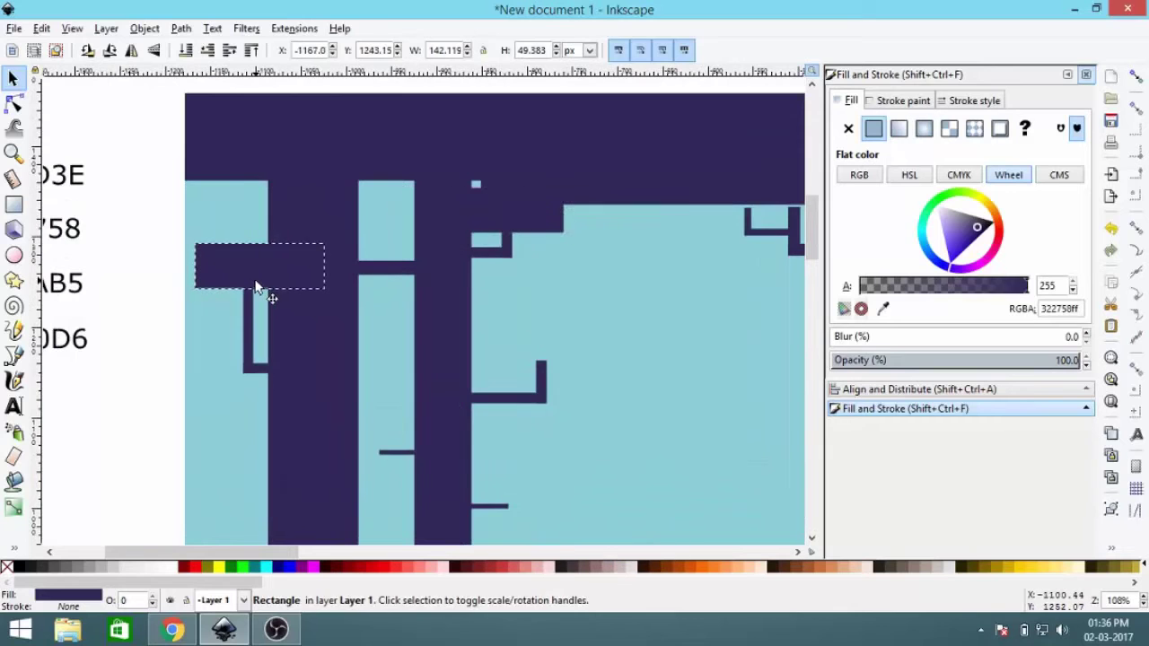
{"action": "mouse_move", "coordinate": [267, 236]}
{"action": "left_mouse_down"}
{"action": "mouse_move", "coordinate": [271, 289]}
{"action": "mouse_move", "coordinate": [626, 392]}
{"action": "mouse_move", "coordinate": [589, 375]}
{"action": "left_mouse_up"}
{"action": "right_click", "coordinate": [271, 289]}
{"action": "left_click", "coordinate": [287, 400]}
{"action": "left_click", "coordinate": [616, 362]}
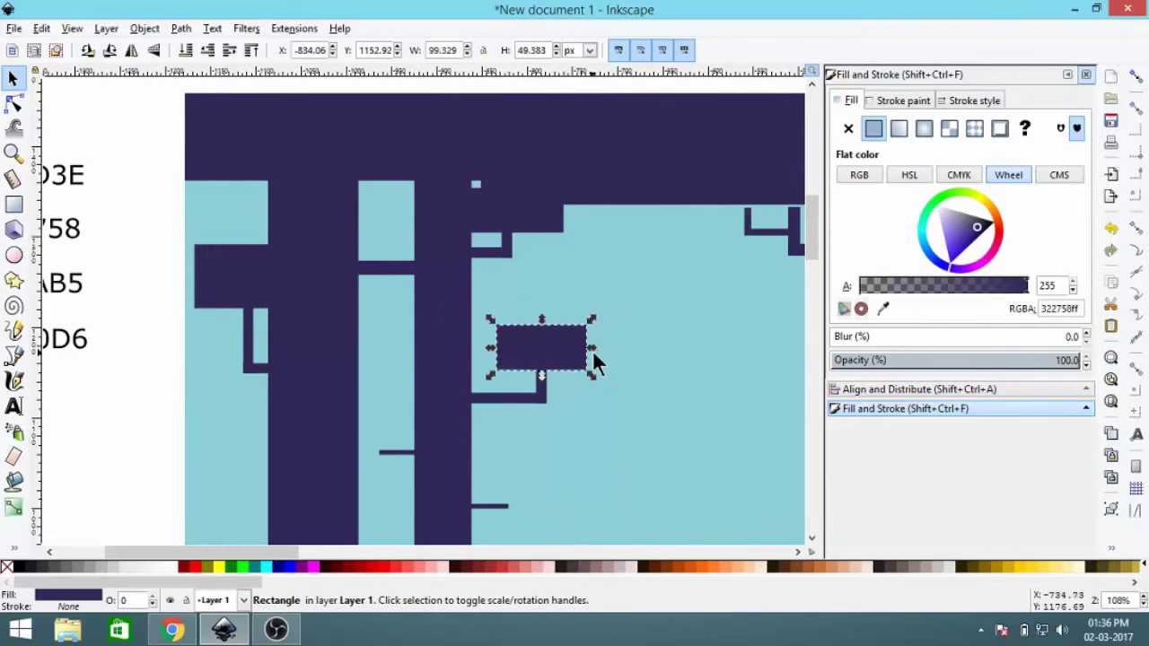
{"action": "key", "text": "minus"}
{"action": "key", "text": "Escape"}
- Make the small rectangle under the canopy slightly taller
{"action": "left_click", "coordinate": [315, 212]}
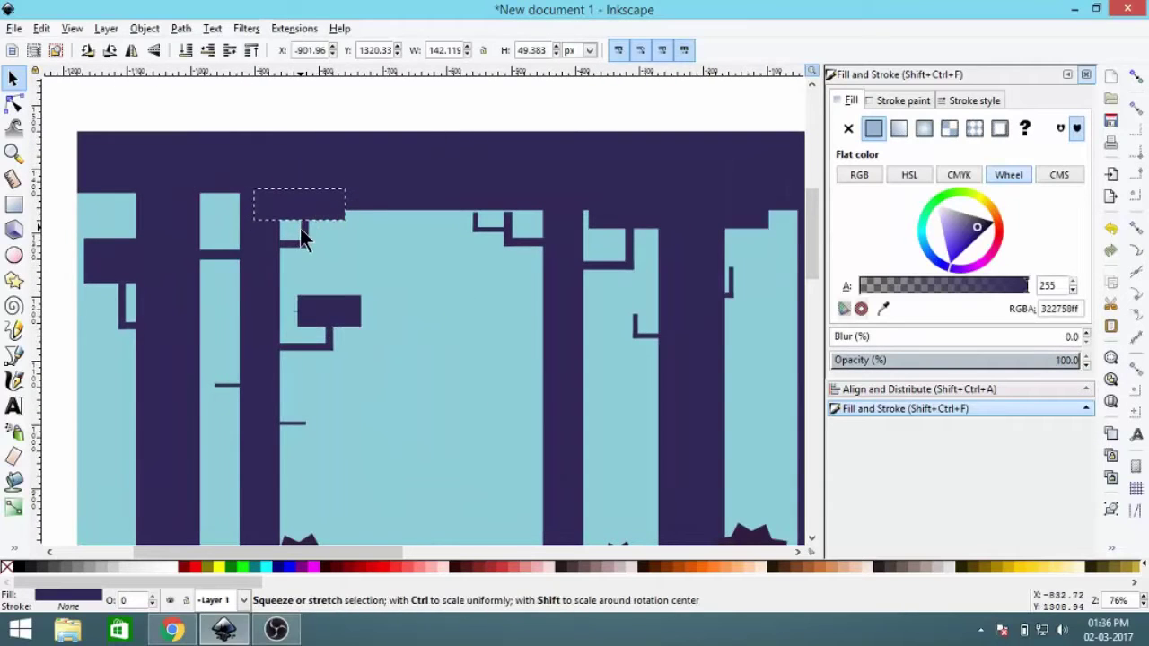
{"action": "left_click_drag", "start_coordinate": [302, 230], "coordinate": [302, 238]}
{"action": "key", "text": "Escape"}
{"action": "key", "text": "minus"}
{"action": "key", "text": "minus"}
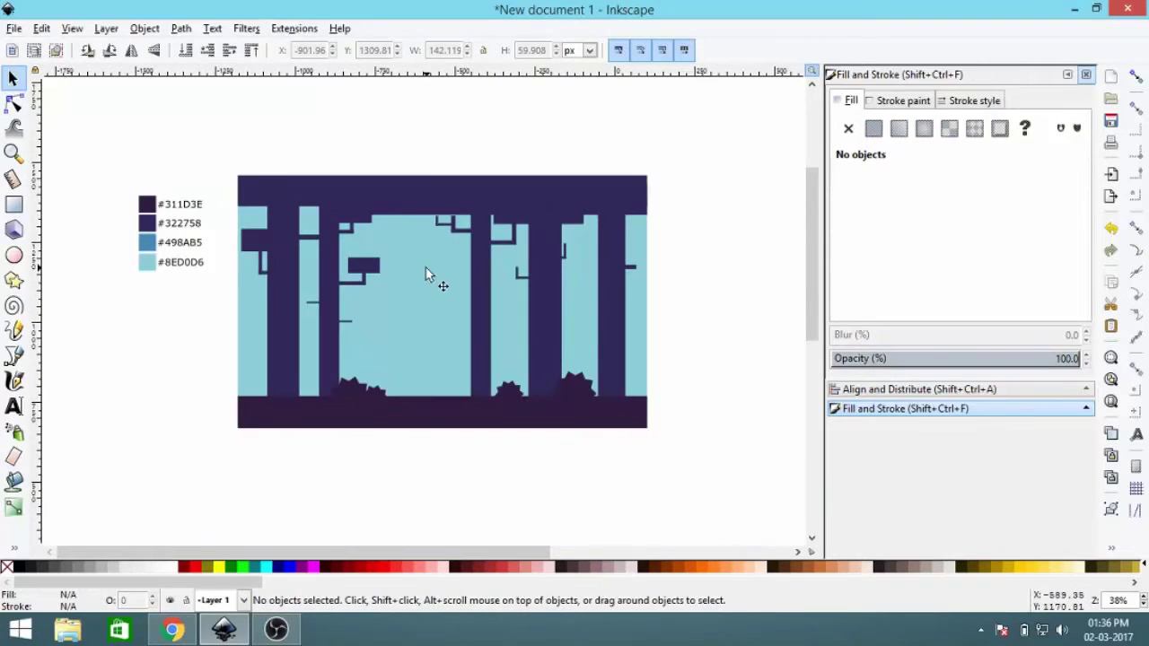
{"action": "key", "text": "plus"}
{"action": "key", "text": "plus"}
{"action": "key", "text": "plus"}
{"action": "scroll", "coordinate": [392, 242], "scroll_direction": "up", "scroll_amount": 3}
- Duplicate a dark rectangle and move the copy to the canopy's top right
{"action": "right_click", "coordinate": [337, 370]}
{"action": "left_click", "coordinate": [353, 138]}
{"action": "left_click_drag", "start_coordinate": [363, 366], "coordinate": [682, 180]}
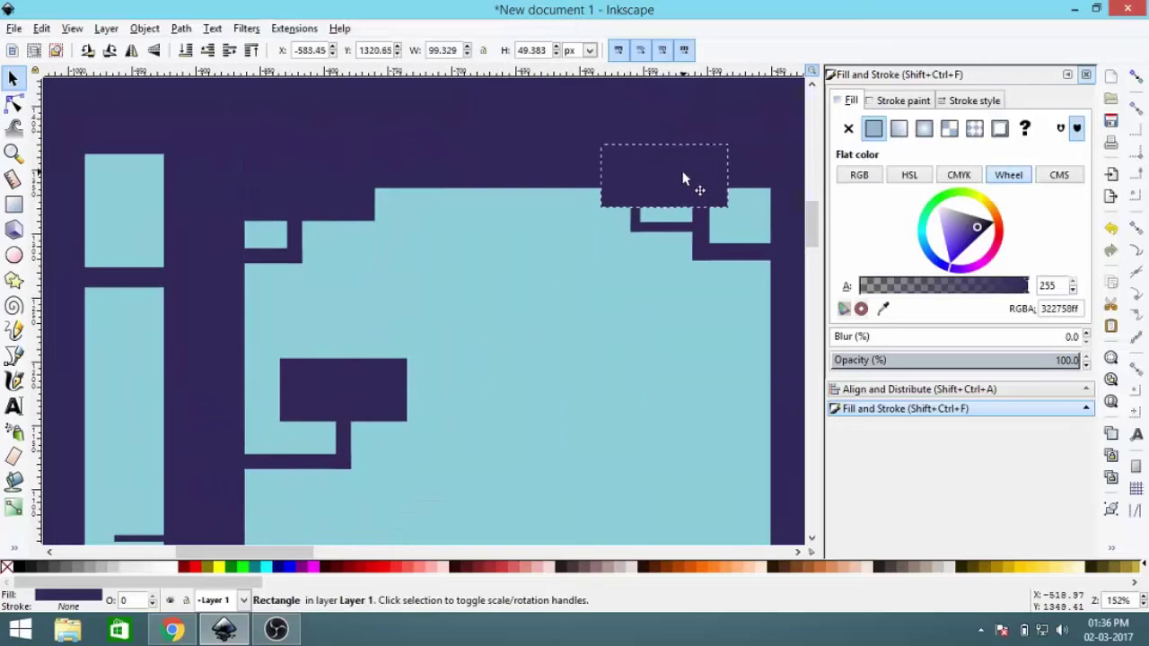
{"action": "left_click", "coordinate": [531, 271]}
{"action": "scroll", "coordinate": [300, 272], "scroll_direction": "down", "scroll_amount": 2}
{"action": "scroll", "coordinate": [449, 270], "scroll_direction": "right", "scroll_amount": 6}
{"action": "left_click", "coordinate": [611, 247]}
{"action": "scroll", "coordinate": [443, 241], "scroll_direction": "up", "scroll_amount": 1}
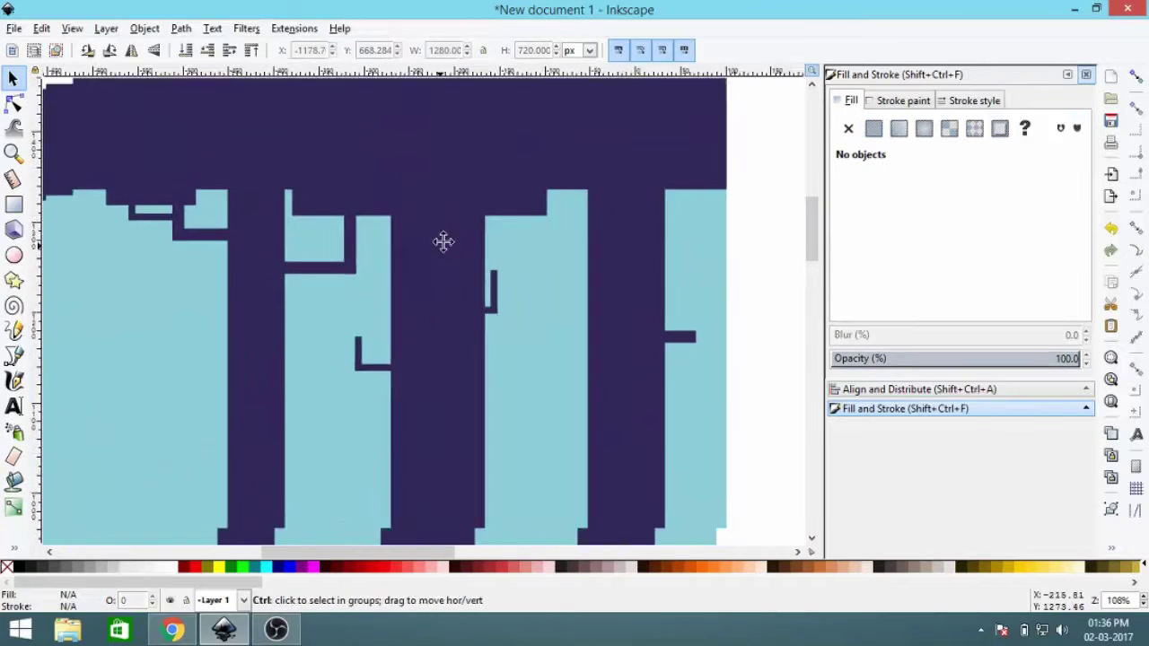
{"action": "scroll", "coordinate": [508, 282], "scroll_direction": "left", "scroll_amount": 3}
- Duplicate the small dark branch block on the left tree
{"action": "left_click", "coordinate": [264, 191]}
{"action": "right_click", "coordinate": [264, 190]}
{"action": "left_click", "coordinate": [276, 303]}
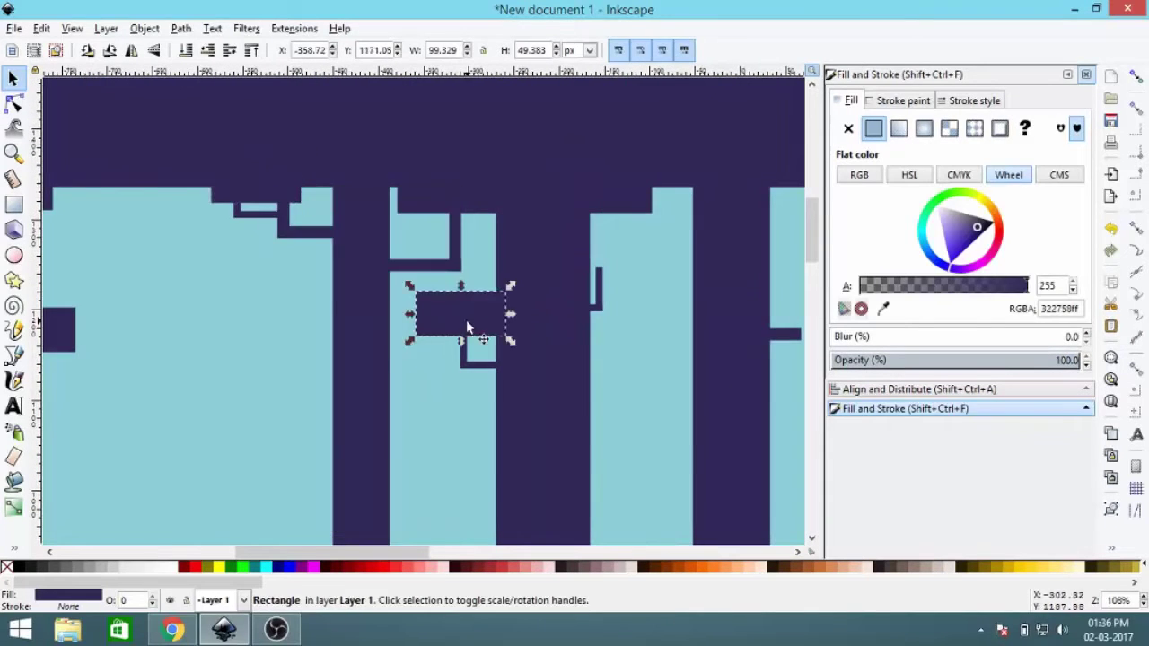
{"action": "scroll", "coordinate": [462, 320], "scroll_direction": "up", "scroll_amount": 4}
{"action": "scroll", "coordinate": [463, 360], "scroll_direction": "down", "scroll_amount": 1}
{"action": "scroll", "coordinate": [476, 360], "scroll_direction": "down", "scroll_amount": 1}
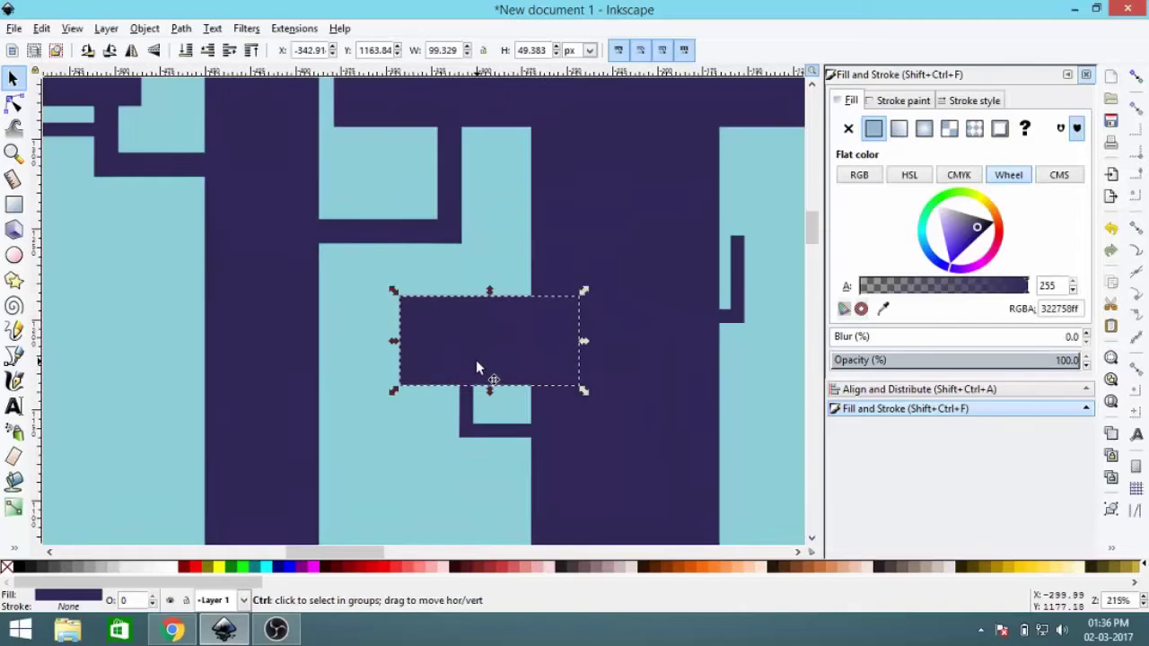
{"action": "scroll", "coordinate": [484, 364], "scroll_direction": "down", "scroll_amount": 1}
{"action": "left_click", "coordinate": [378, 362], "text": "alt"}
{"action": "right_click", "coordinate": [378, 362]}
{"action": "left_click", "coordinate": [430, 356]}
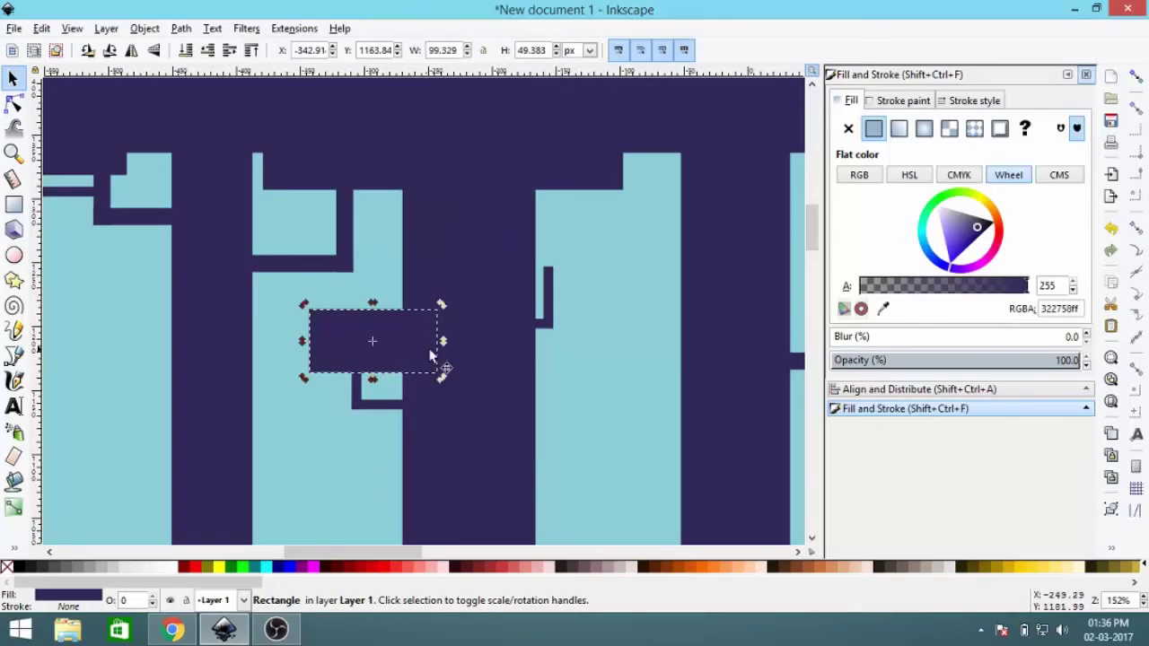
- Place another copy of the small block up and right onto a neighbouring tree, then fit the page
{"action": "right_click", "coordinate": [420, 354]}
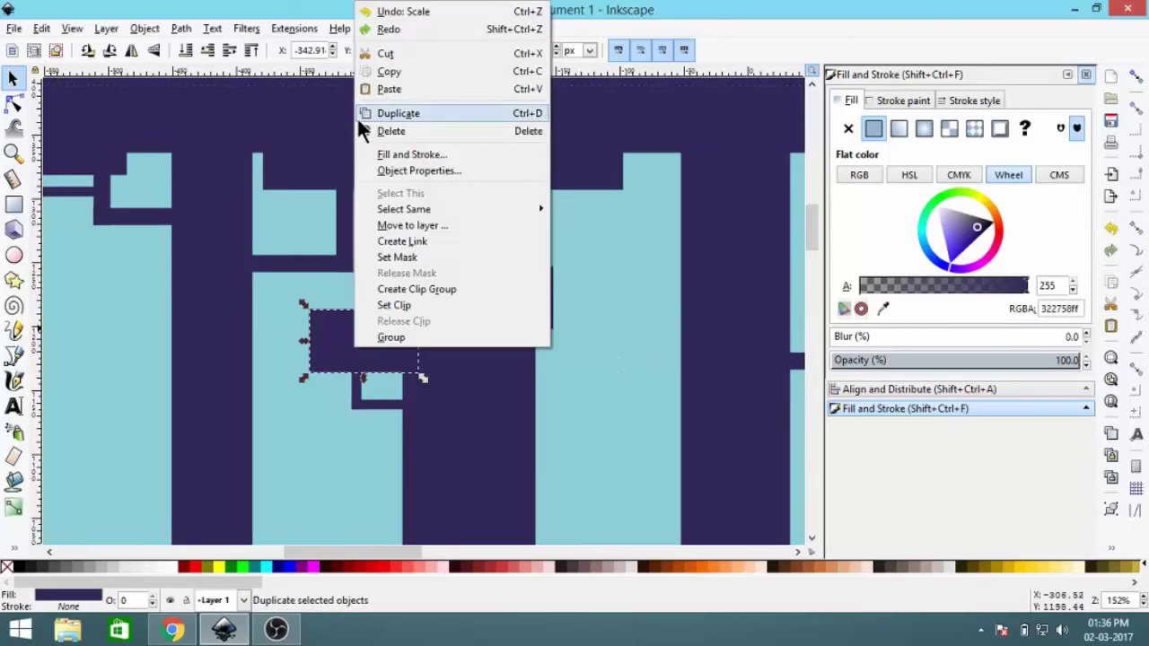
{"action": "left_click", "coordinate": [386, 110]}
{"action": "left_click_drag", "start_coordinate": [380, 349], "coordinate": [561, 241]}
{"action": "scroll", "coordinate": [660, 227], "scroll_direction": "down", "scroll_amount": 3}
{"action": "left_click", "coordinate": [660, 227]}
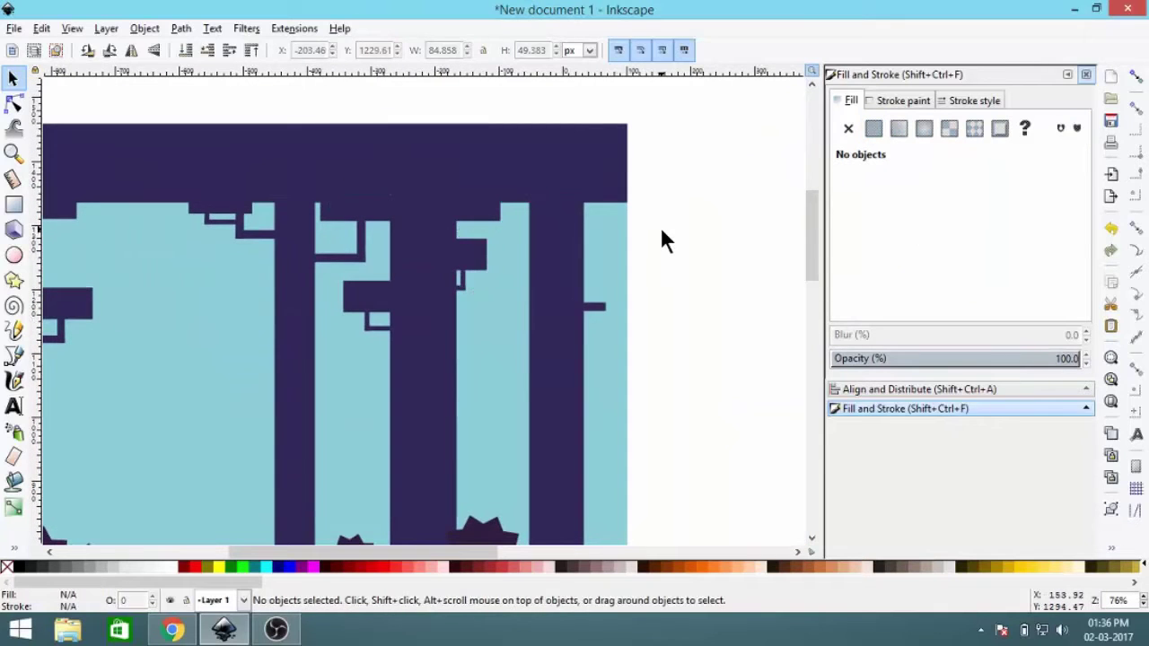
{"action": "key", "text": "5"}
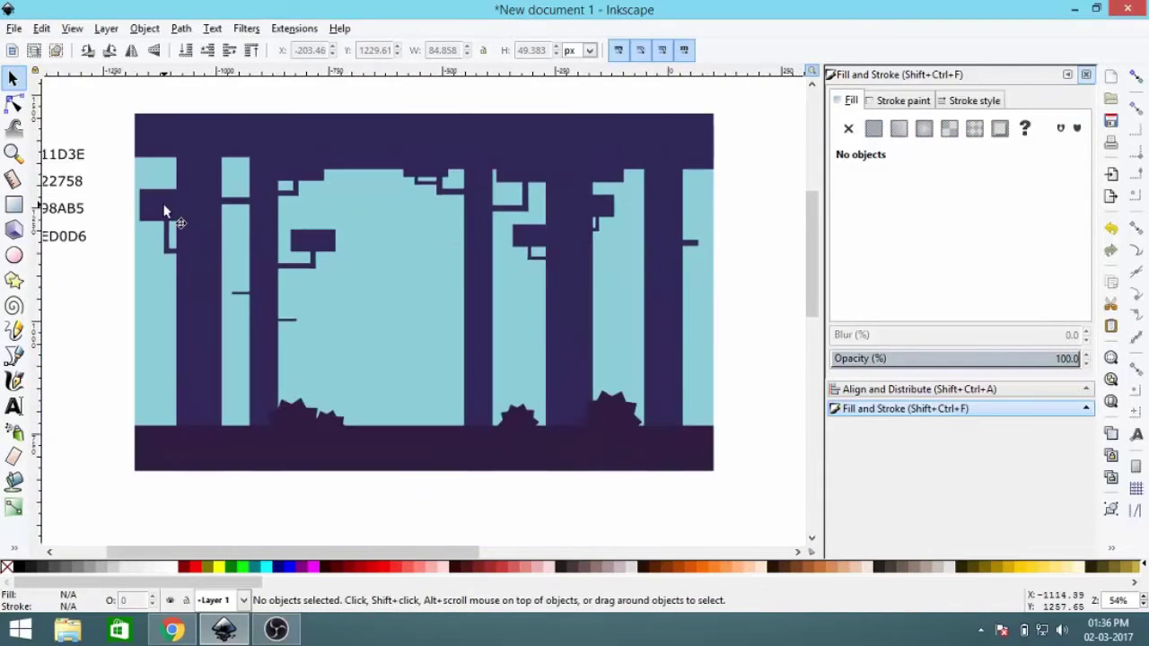
{"action": "left_click", "coordinate": [164, 211]}
{"action": "left_click", "coordinate": [205, 148], "text": "shift"}
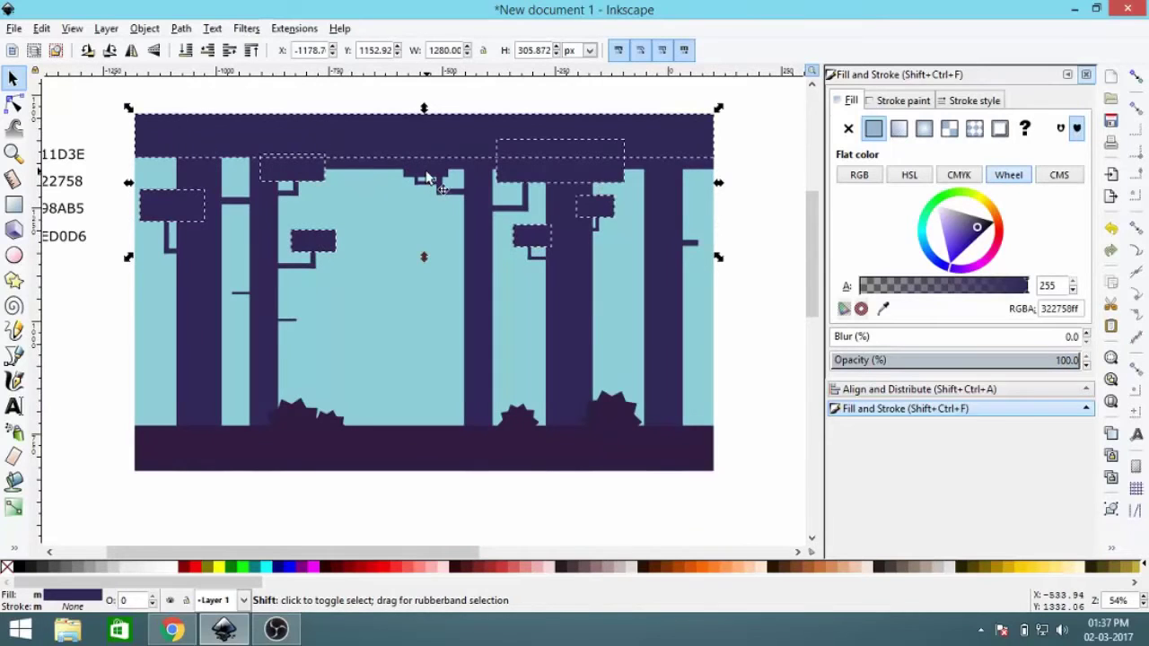
- Sample the ground's #311D3E onto the top band and branch blocks, then review the new colours
{"action": "left_click", "coordinate": [427, 177], "text": "shift"}
{"action": "key", "text": "d"}
{"action": "left_click", "coordinate": [709, 453]}
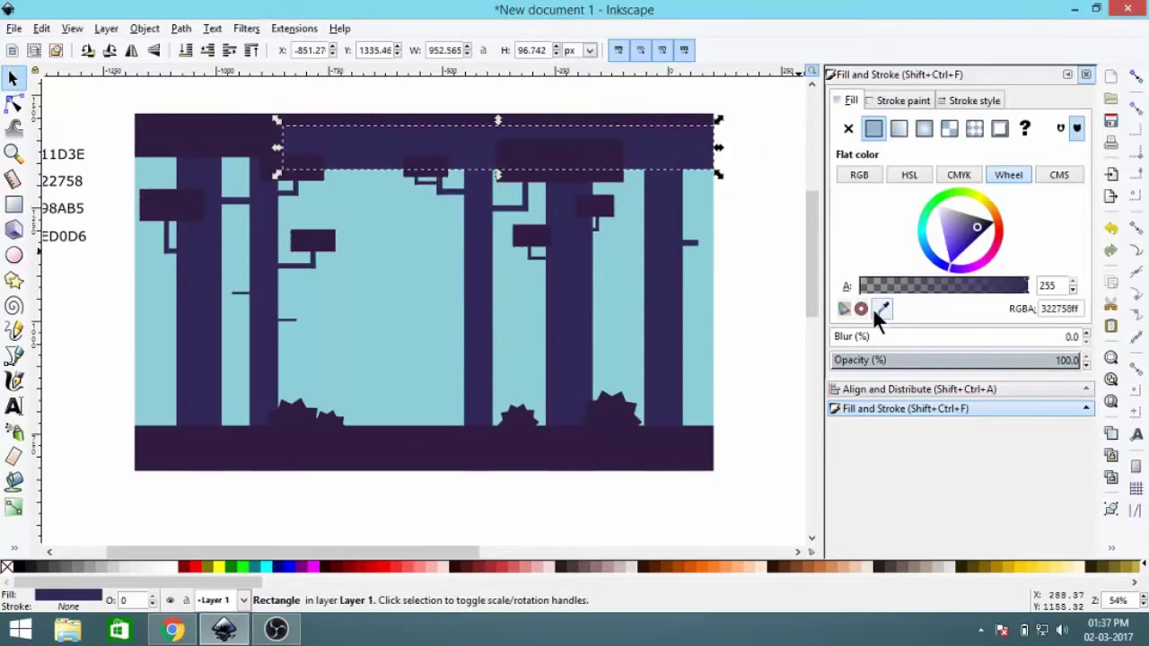
{"action": "left_click", "coordinate": [745, 256]}
{"action": "scroll", "coordinate": [538, 287], "scroll_direction": "down", "scroll_amount": 1, "text": "ctrl"}
{"action": "scroll", "coordinate": [381, 229], "scroll_direction": "up", "scroll_amount": 2, "text": "ctrl"}
{"action": "scroll", "coordinate": [413, 251], "scroll_direction": "up", "scroll_amount": 1}
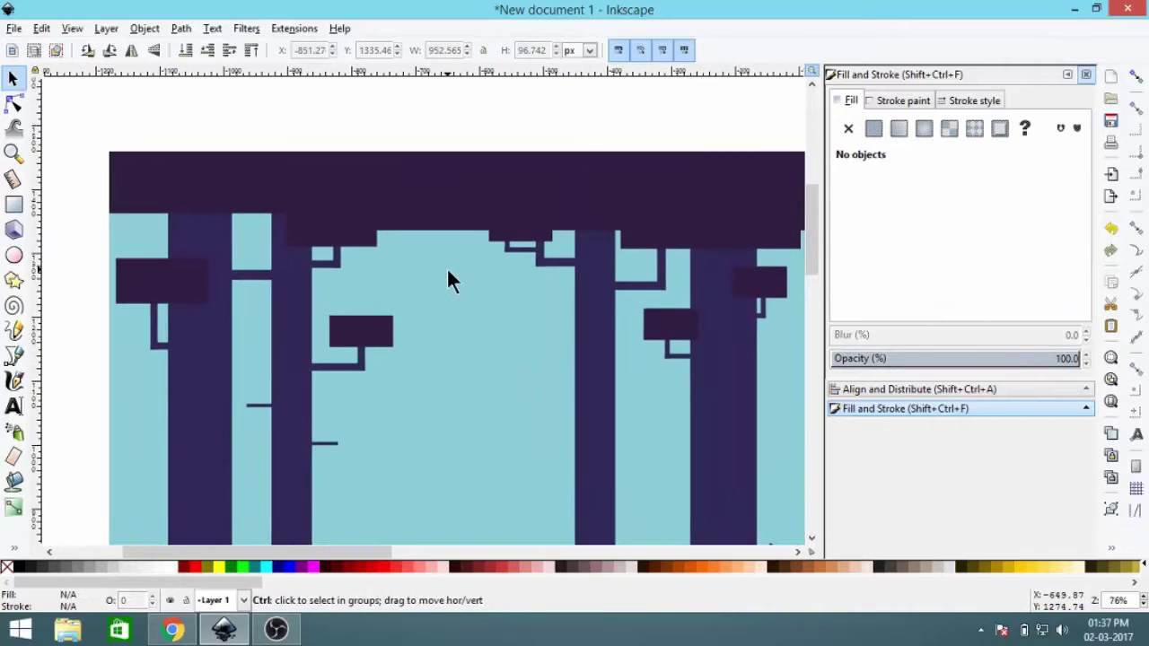
{"action": "scroll", "coordinate": [448, 277], "scroll_direction": "down", "scroll_amount": 1, "text": "ctrl"}
{"action": "scroll", "coordinate": [533, 318], "scroll_direction": "down", "scroll_amount": 2}
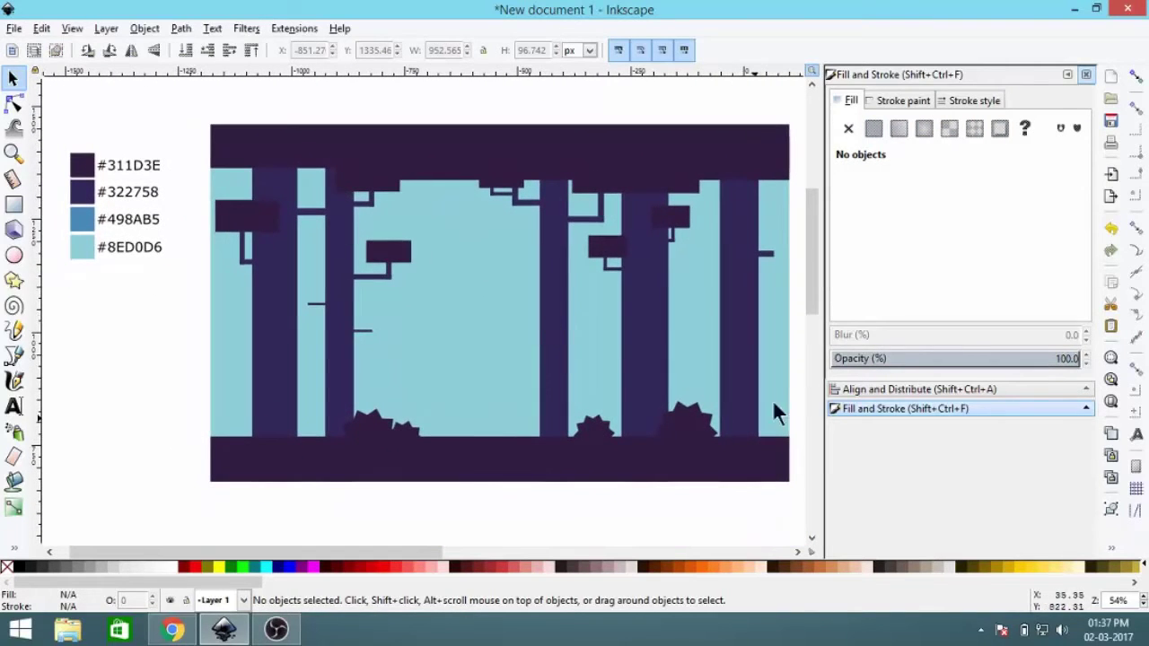
{"action": "left_click_drag", "start_coordinate": [726, 355], "coordinate": [655, 350]}
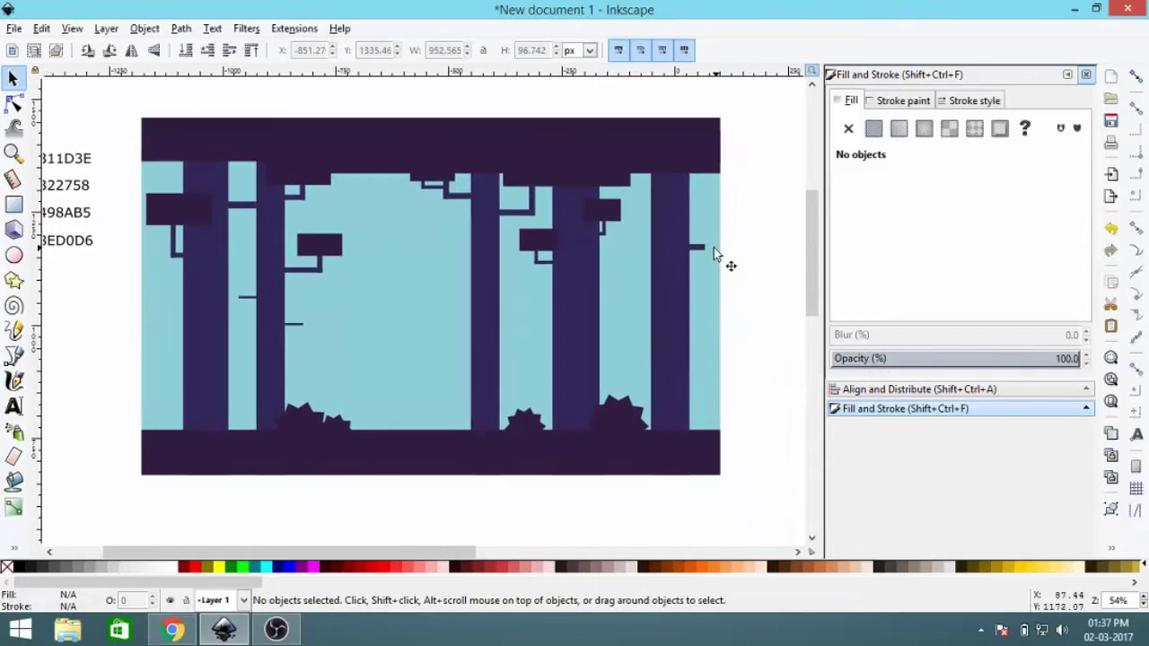
{"action": "scroll", "coordinate": [546, 337], "scroll_direction": "left", "scroll_amount": 2}
{"action": "scroll", "coordinate": [547, 337], "scroll_direction": "down", "scroll_amount": 1}
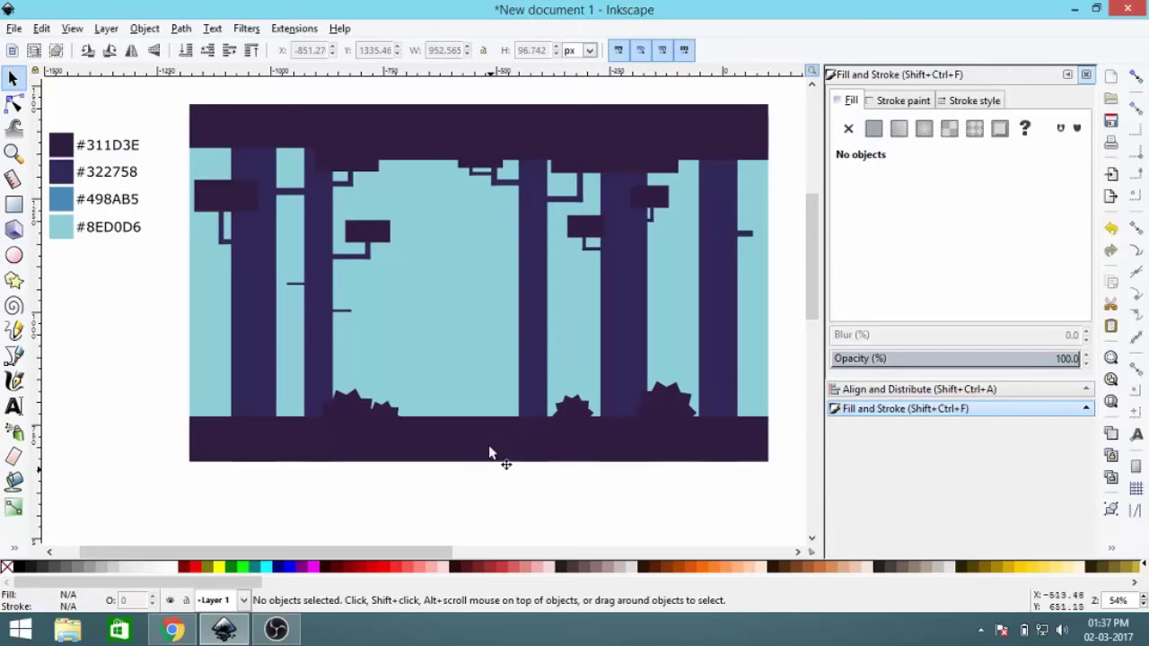
{"action": "scroll", "coordinate": [472, 242], "scroll_direction": "up", "scroll_amount": 1, "text": "ctrl"}
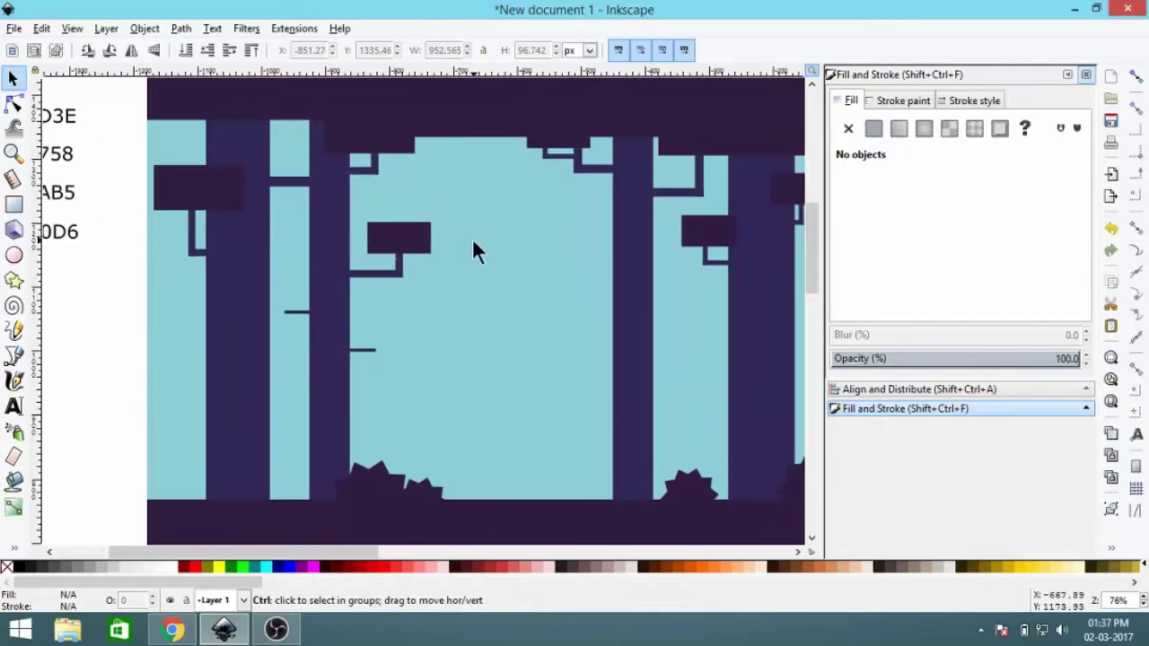
- Draw a dark circle below the scene with the Ellipse tool
{"action": "left_click", "coordinate": [13, 255]}
{"action": "scroll", "coordinate": [391, 395], "scroll_direction": "down", "scroll_amount": 1, "text": "ctrl"}
{"action": "left_click_drag", "start_coordinate": [345, 446], "coordinate": [427, 528]}
{"action": "scroll", "coordinate": [436, 530], "scroll_direction": "up", "scroll_amount": 2, "text": "ctrl"}
- Duplicate the circle, offset the copy up and right, and fill it red
{"action": "left_click", "coordinate": [13, 78]}
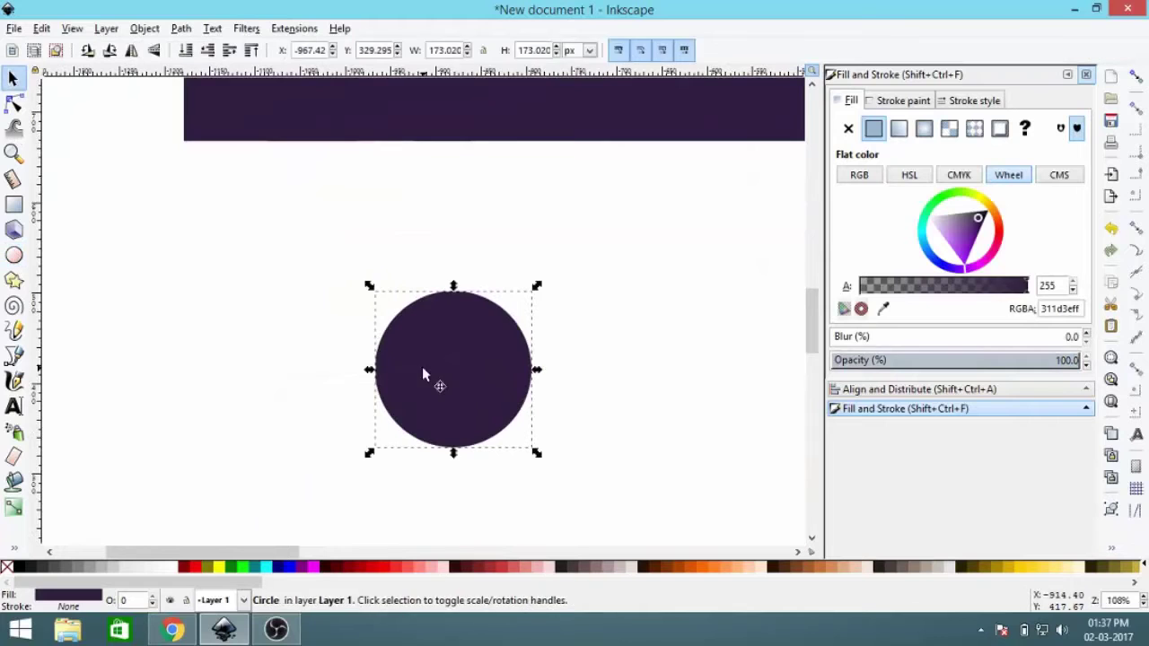
{"action": "right_click", "coordinate": [422, 367]}
{"action": "left_click", "coordinate": [437, 153]}
{"action": "left_click_drag", "start_coordinate": [453, 368], "coordinate": [470, 361]}
{"action": "left_click", "coordinate": [186, 566]}
{"action": "left_click", "coordinate": [509, 452]}
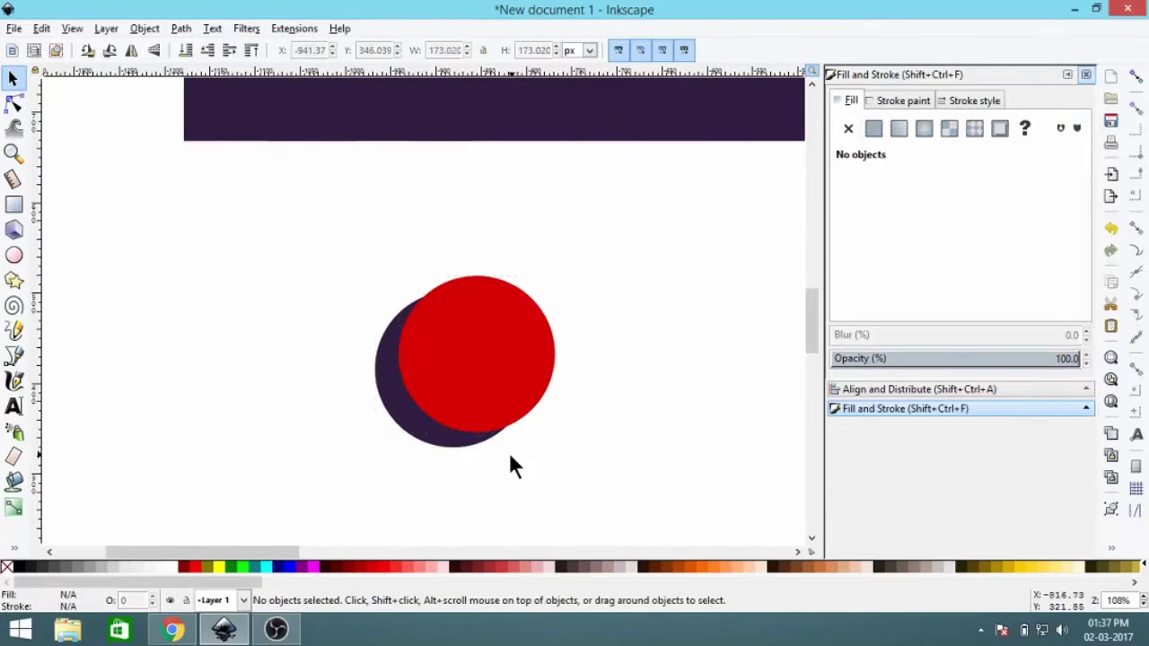
{"action": "left_click", "coordinate": [498, 429]}
{"action": "left_click_drag", "start_coordinate": [499, 429], "coordinate": [501, 424]}
{"action": "left_click", "coordinate": [351, 441]}
- Centre the two overlapping circles vertically on each other
{"action": "left_click_drag", "start_coordinate": [269, 485], "coordinate": [601, 250]}
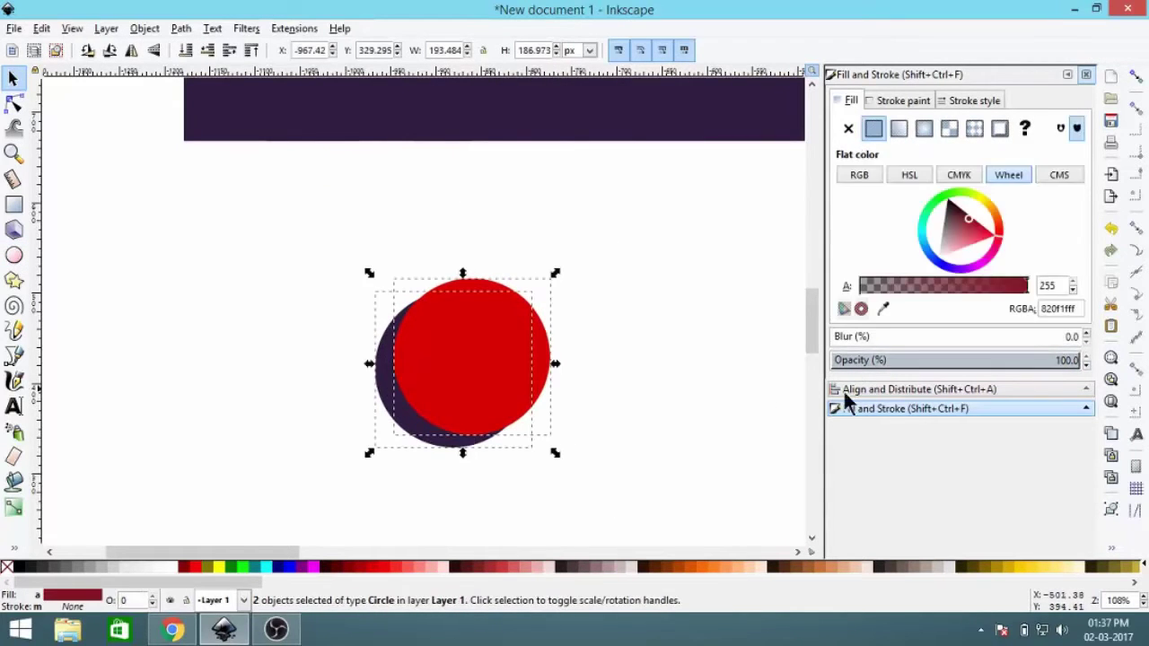
{"action": "left_click", "coordinate": [843, 389]}
{"action": "left_click", "coordinate": [987, 184]}
{"action": "key", "text": "Escape"}
- Subtract the red circle from the dark one with Path > Difference to form a crescent
{"action": "left_click", "coordinate": [499, 402]}
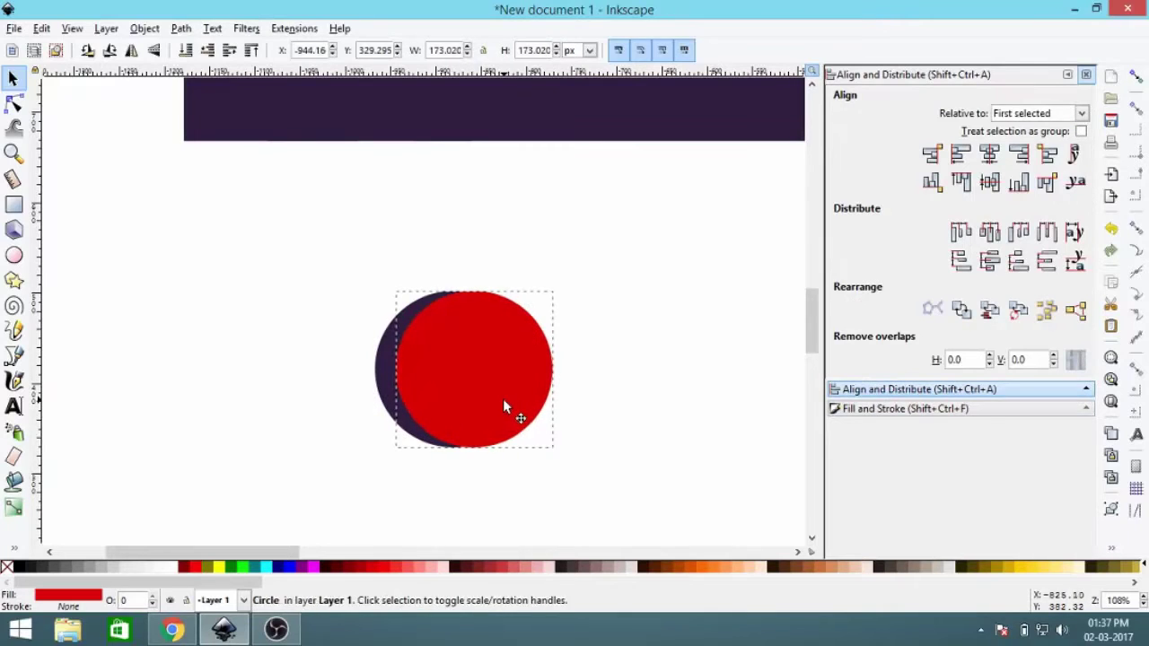
{"action": "left_click_drag", "start_coordinate": [304, 259], "coordinate": [628, 467]}
{"action": "left_click", "coordinate": [180, 28]}
{"action": "left_click", "coordinate": [191, 153]}
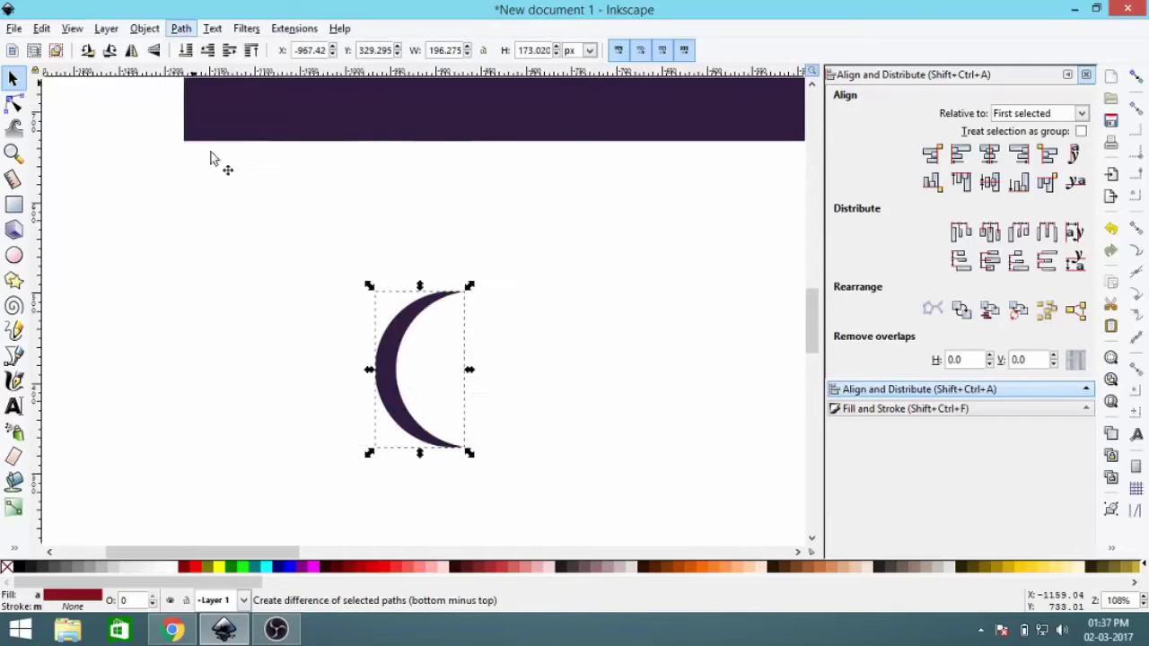
{"action": "key", "text": "minus"}
{"action": "key", "text": "minus"}
- Move the crescent into the sky, shrink it, and fill it white
{"action": "left_click_drag", "start_coordinate": [418, 346], "coordinate": [529, 128]}
{"action": "scroll", "coordinate": [529, 128], "scroll_direction": "up", "scroll_amount": 7}
{"action": "left_click_drag", "start_coordinate": [448, 444], "coordinate": [513, 260]}
{"action": "left_click", "coordinate": [170, 566]}
- Shrink the crescent further and tilt it slightly between the trees
{"action": "scroll", "coordinate": [465, 422], "scroll_direction": "up", "scroll_amount": 1}
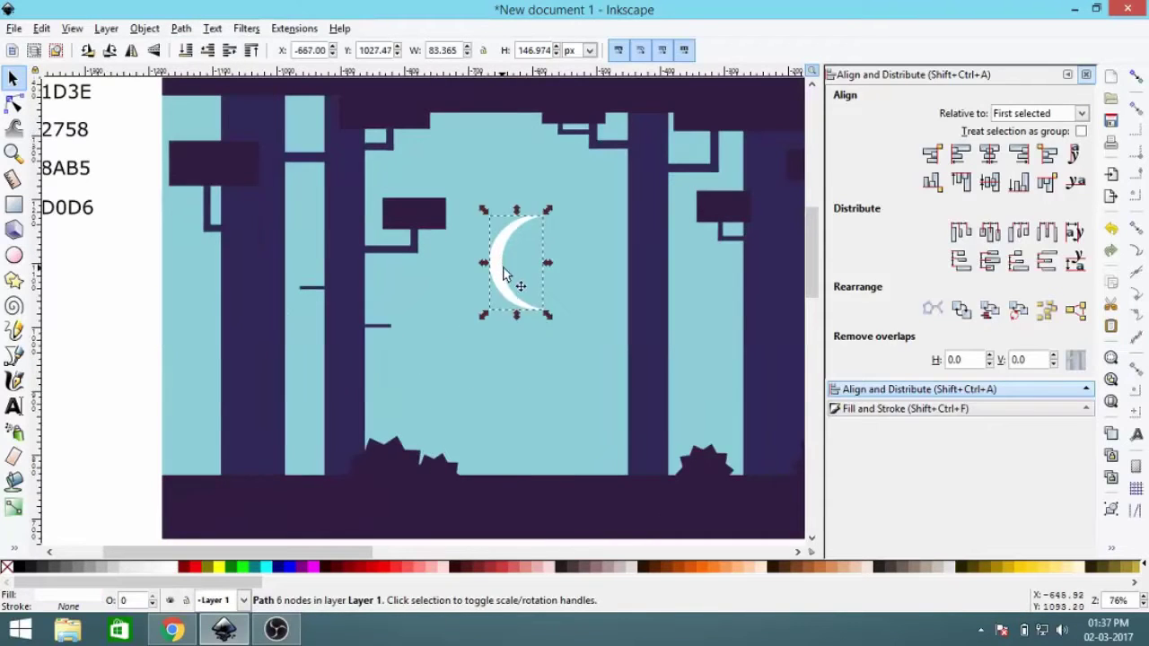
{"action": "scroll", "coordinate": [489, 323], "scroll_direction": "up", "scroll_amount": 2}
{"action": "left_click_drag", "start_coordinate": [539, 303], "coordinate": [525, 328]}
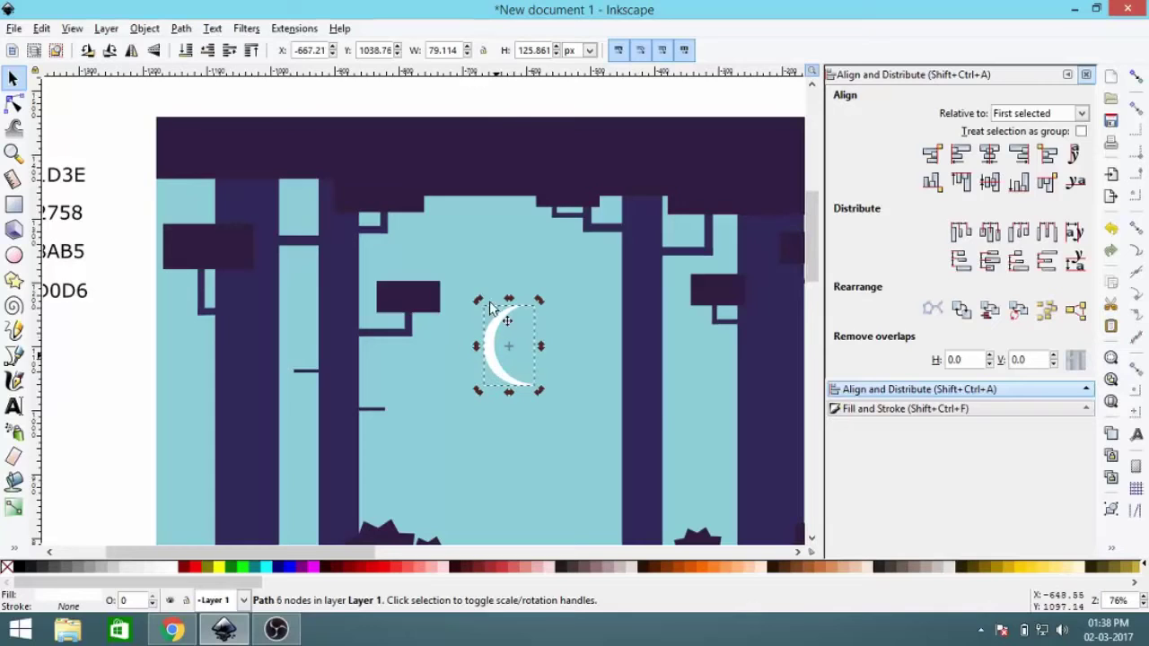
{"action": "key", "text": "Escape"}
{"action": "scroll", "coordinate": [521, 303], "scroll_direction": "down", "scroll_amount": 1}
{"action": "scroll", "coordinate": [523, 299], "scroll_direction": "down", "scroll_amount": 1}
{"action": "scroll", "coordinate": [520, 384], "scroll_direction": "up", "scroll_amount": 1}
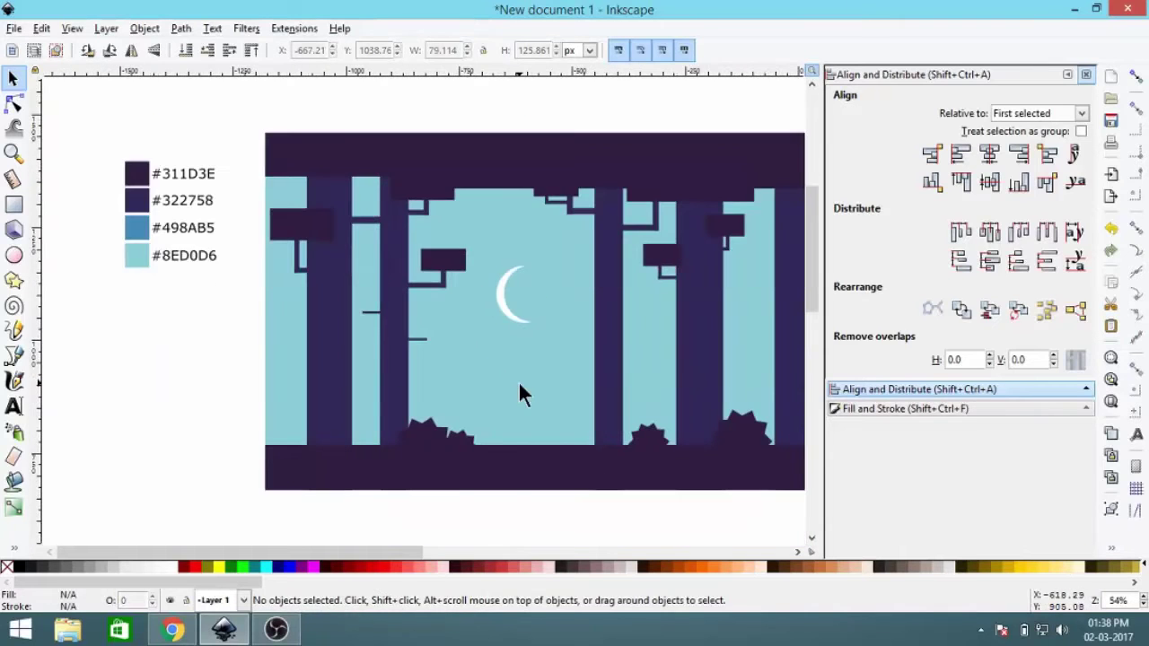
- Add a vertical gradient across the background sky rectangle
{"action": "left_click", "coordinate": [517, 399]}
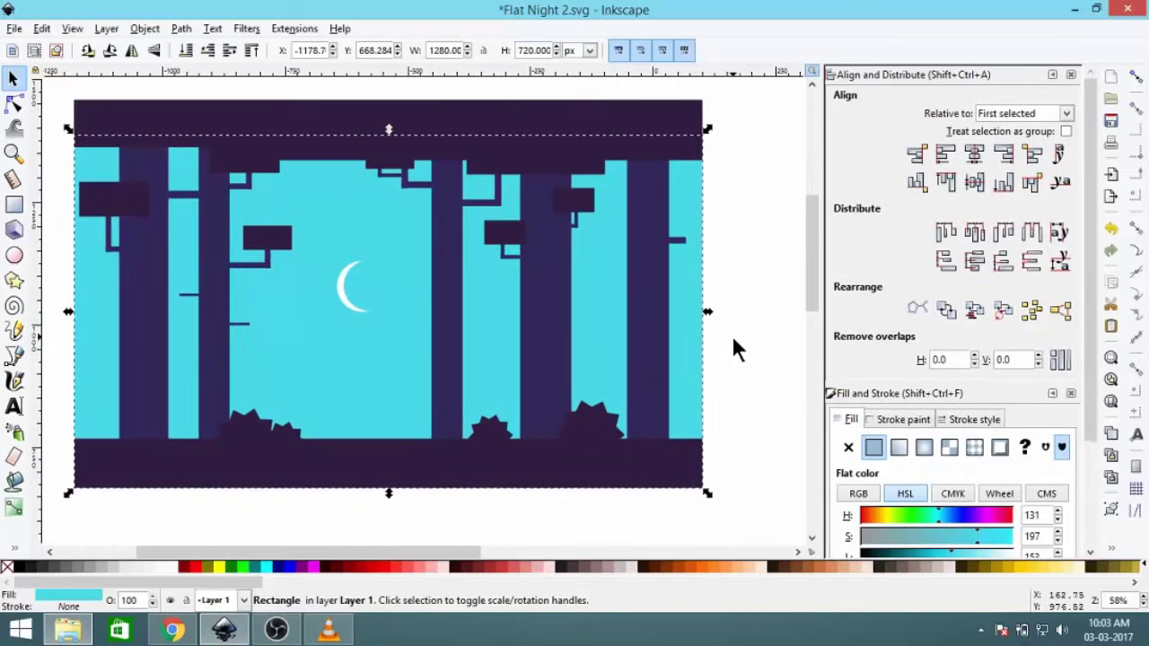
{"action": "left_click", "coordinate": [459, 382]}
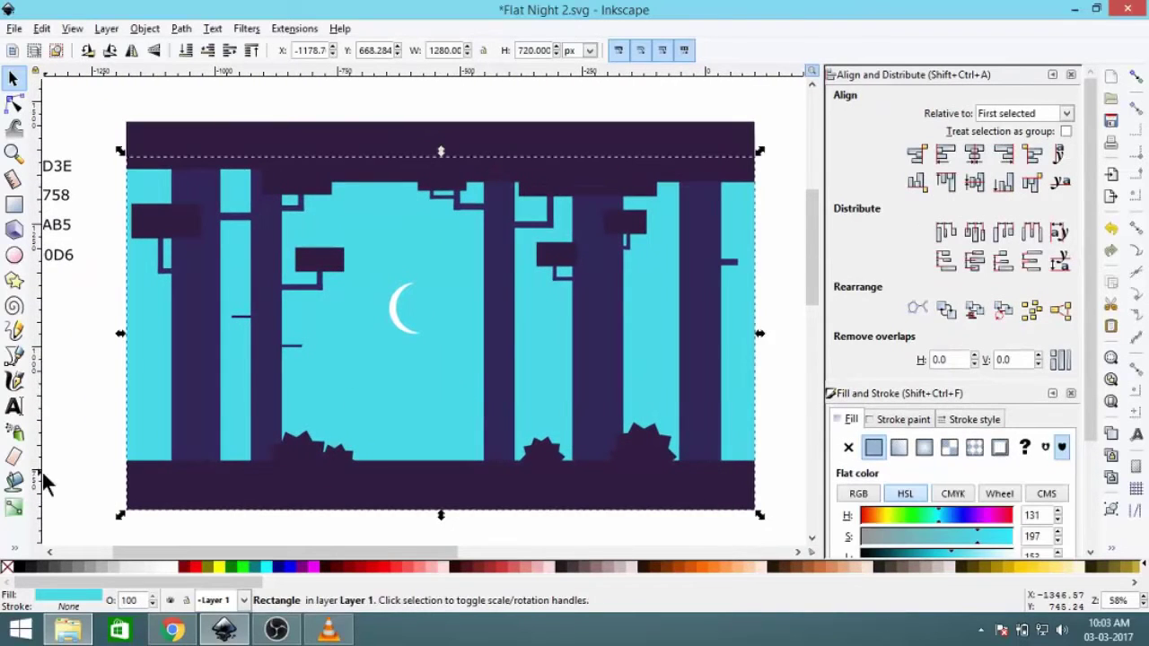
{"action": "left_click", "coordinate": [13, 508]}
{"action": "mouse_move", "coordinate": [421, 511]}
{"action": "left_mouse_down"}
{"action": "mouse_move", "coordinate": [436, 159]}
{"action": "mouse_move", "coordinate": [421, 153]}
{"action": "mouse_move", "coordinate": [425, 113]}
{"action": "left_mouse_up"}
{"action": "key", "text": "minus"}
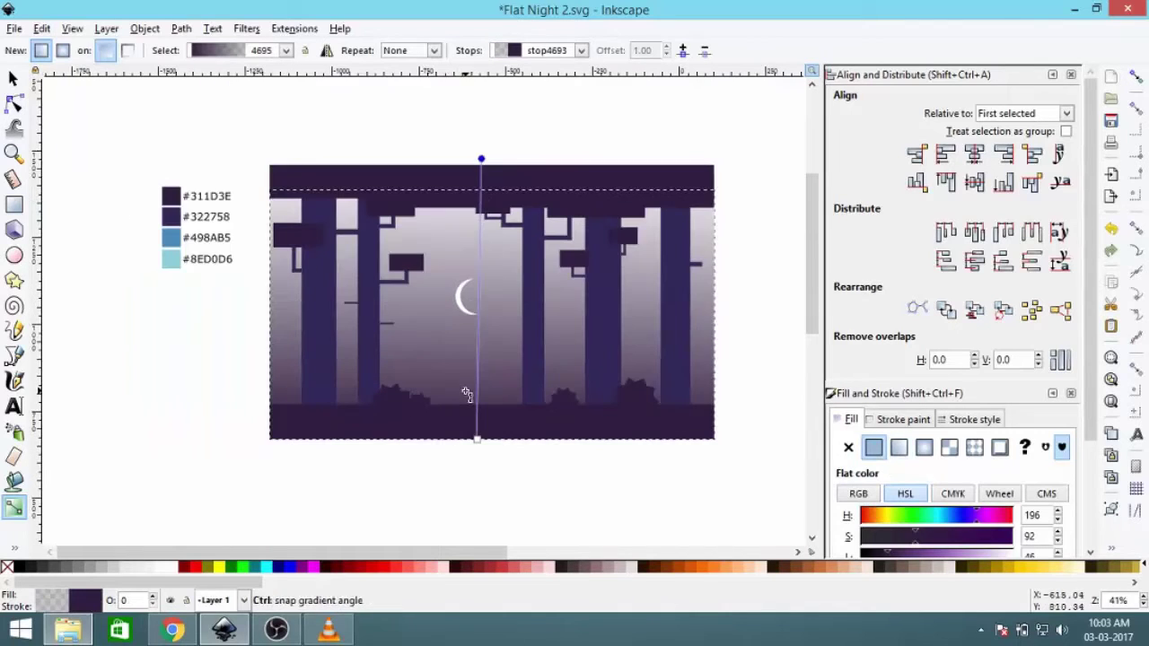
{"action": "scroll", "coordinate": [951, 359], "scroll_direction": "down", "scroll_amount": 3}
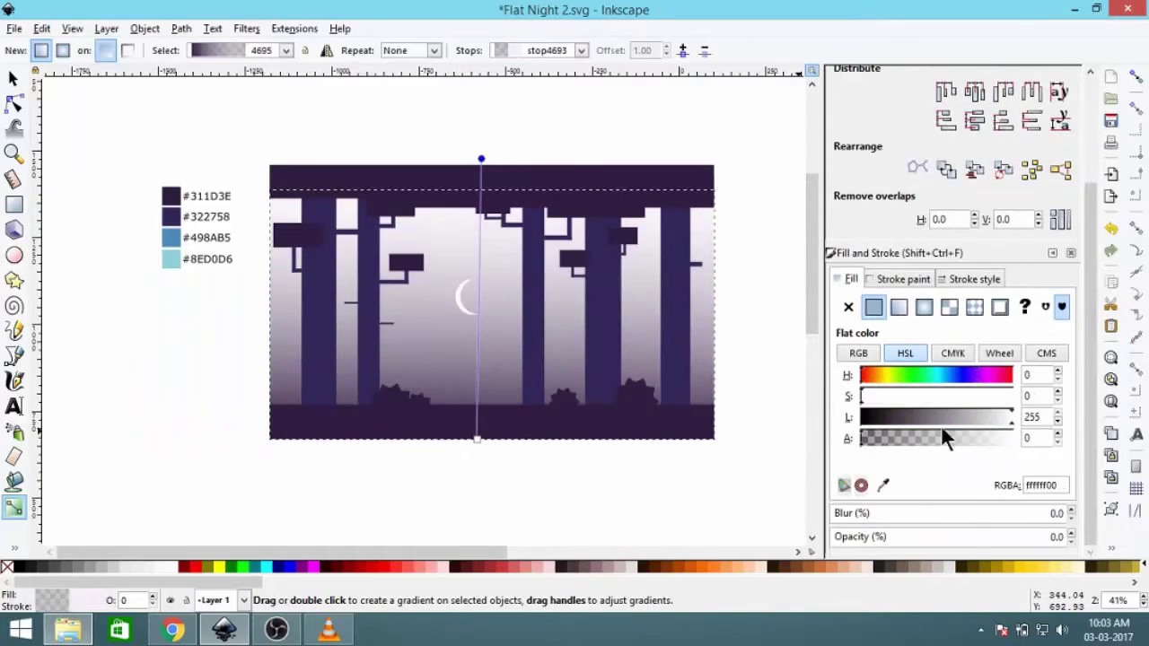
{"action": "key", "text": "ctrl+z"}
- Make the top gradient stop fully opaque and set the bottom stop to #8ED0D6
{"action": "left_click", "coordinate": [481, 159]}
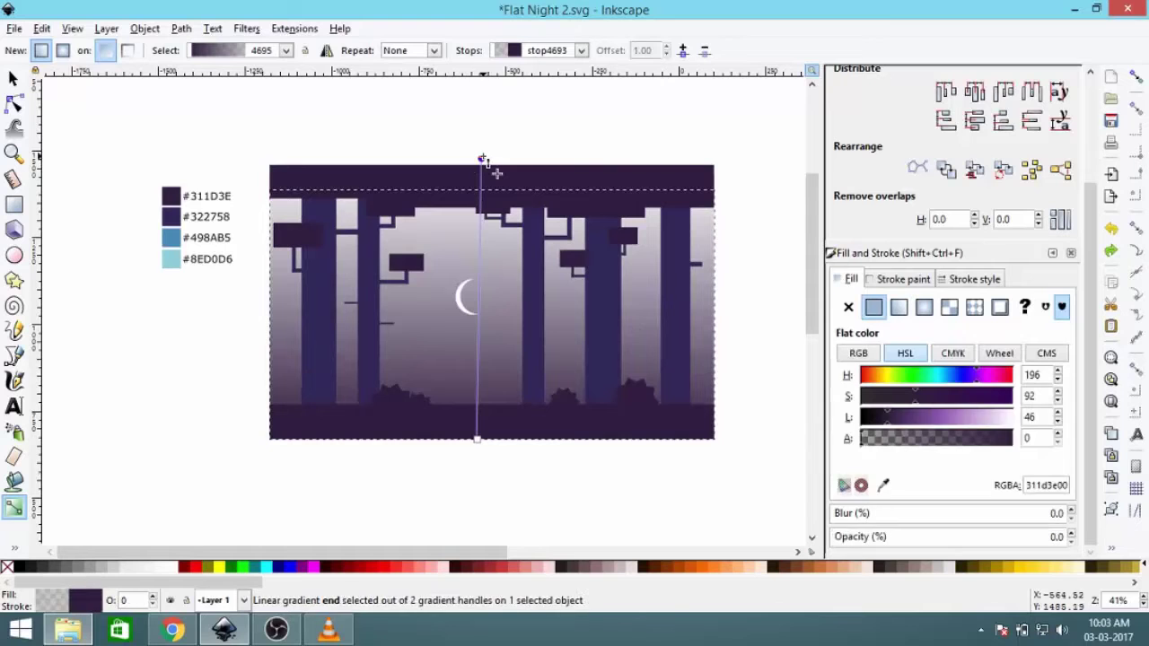
{"action": "left_click_drag", "start_coordinate": [891, 439], "coordinate": [1074, 433]}
{"action": "left_click", "coordinate": [477, 442]}
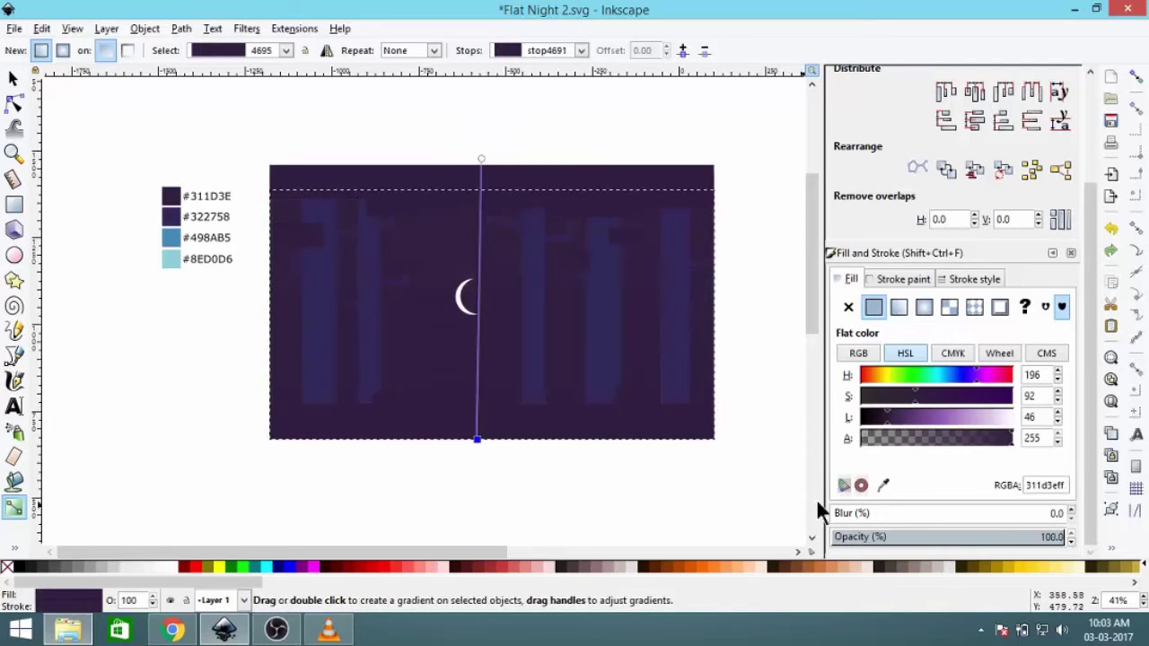
{"action": "key", "text": "d"}
{"action": "left_click", "coordinate": [171, 259]}
- Raise the bottom stop near the ground and increase the cyan's saturation
{"action": "key", "text": "g"}
{"action": "left_click_drag", "start_coordinate": [476, 442], "coordinate": [476, 389]}
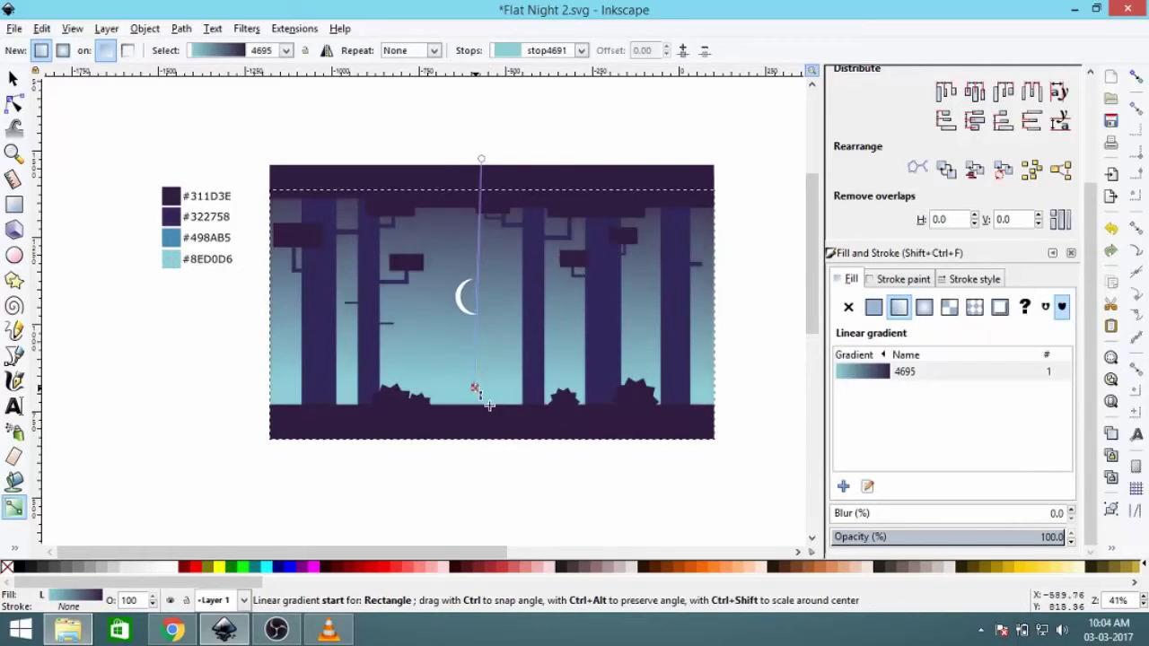
{"action": "left_click", "coordinate": [477, 386]}
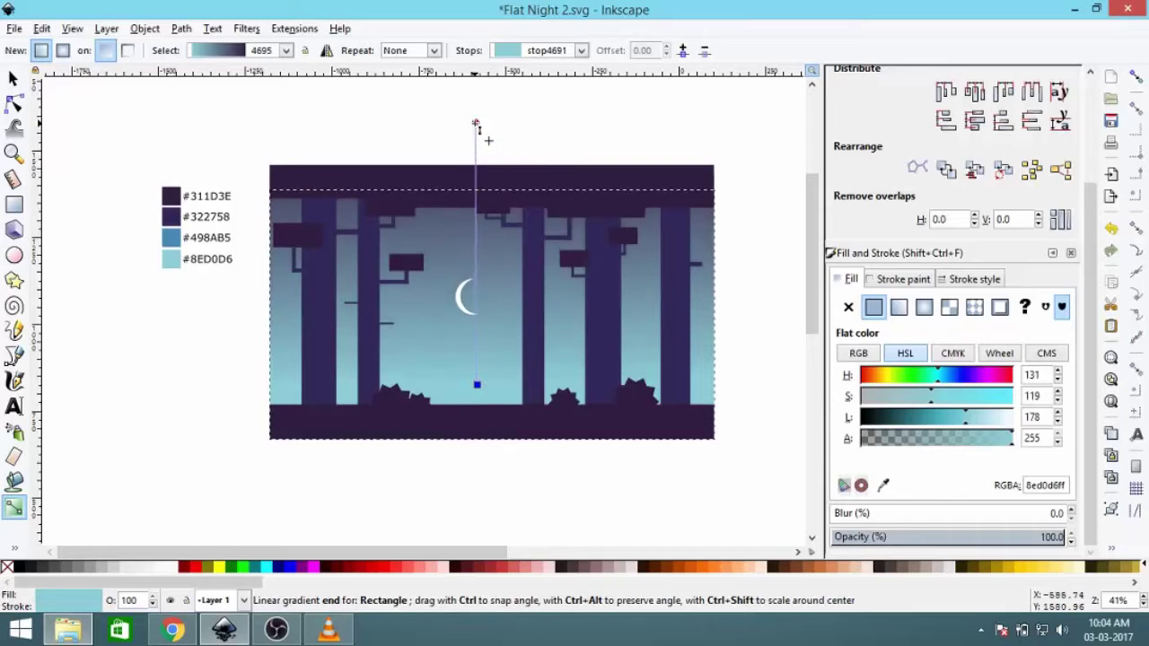
{"action": "left_click_drag", "start_coordinate": [931, 396], "coordinate": [974, 401]}
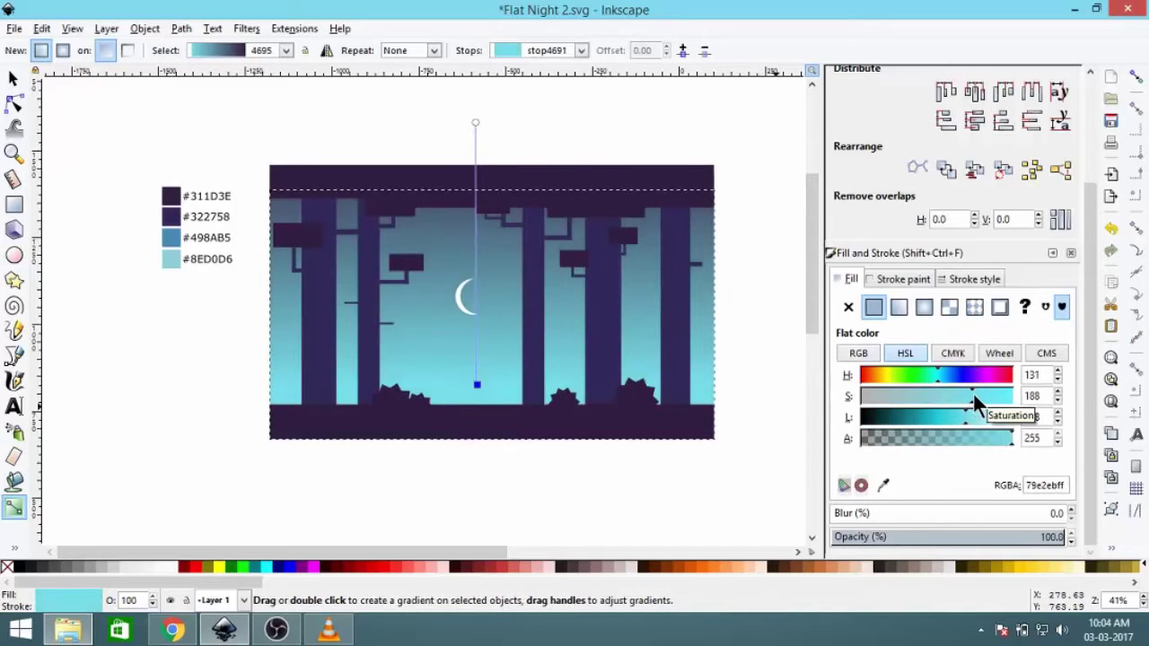
- Start a straight-segment hill outline from the left of the scene across two ridge points
{"action": "key", "text": "s"}
{"action": "key", "text": "Escape"}
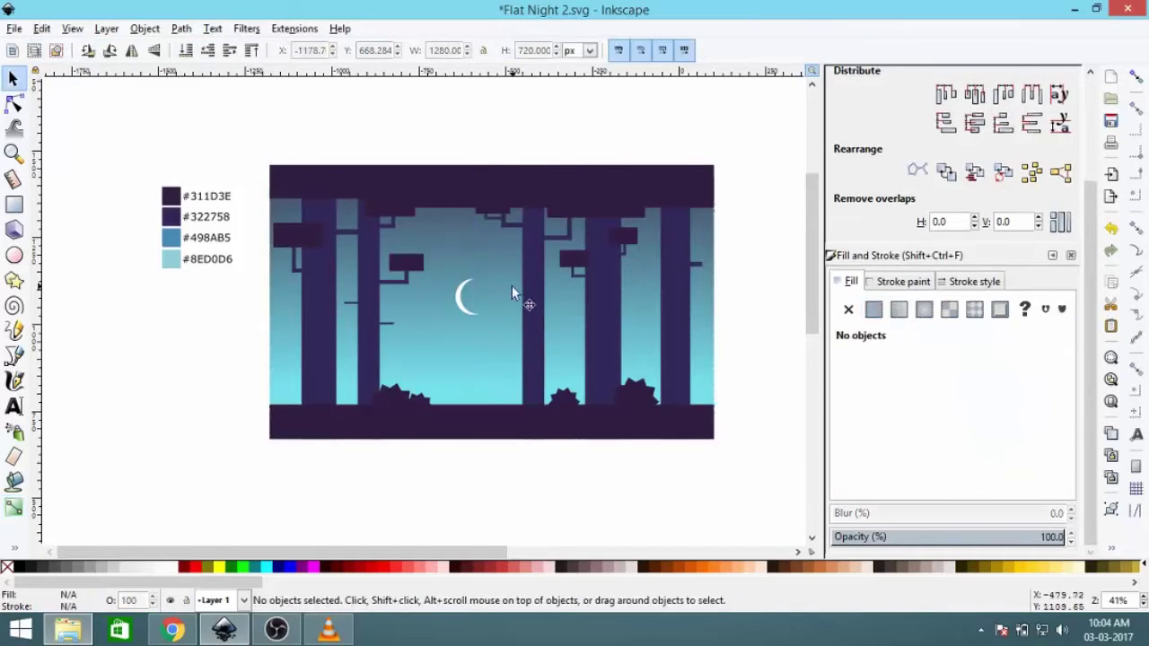
{"action": "scroll", "coordinate": [431, 377], "scroll_direction": "up", "scroll_amount": 1, "text": "ctrl"}
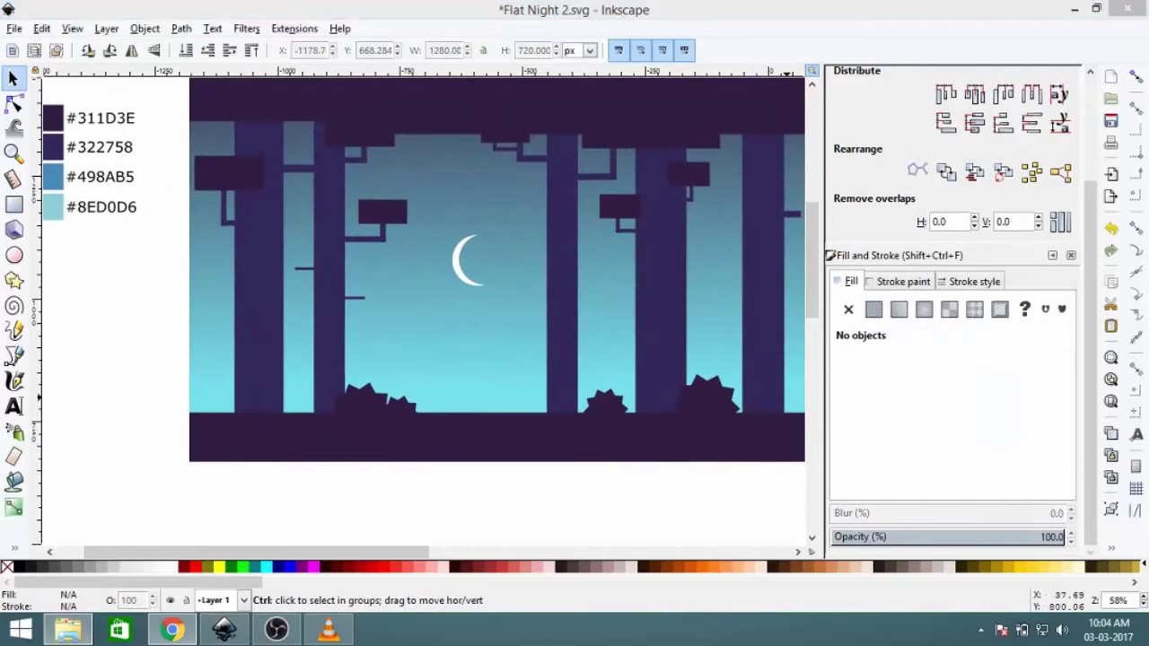
{"action": "left_click", "coordinate": [15, 358]}
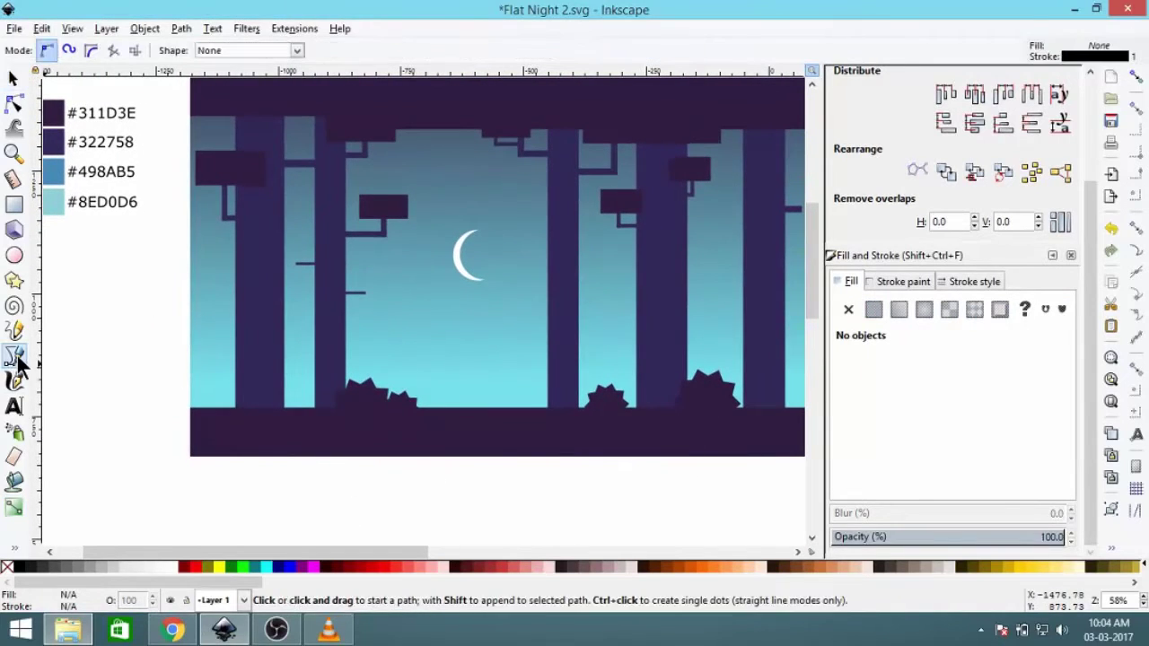
{"action": "left_click", "coordinate": [170, 359]}
{"action": "left_click", "coordinate": [375, 406]}
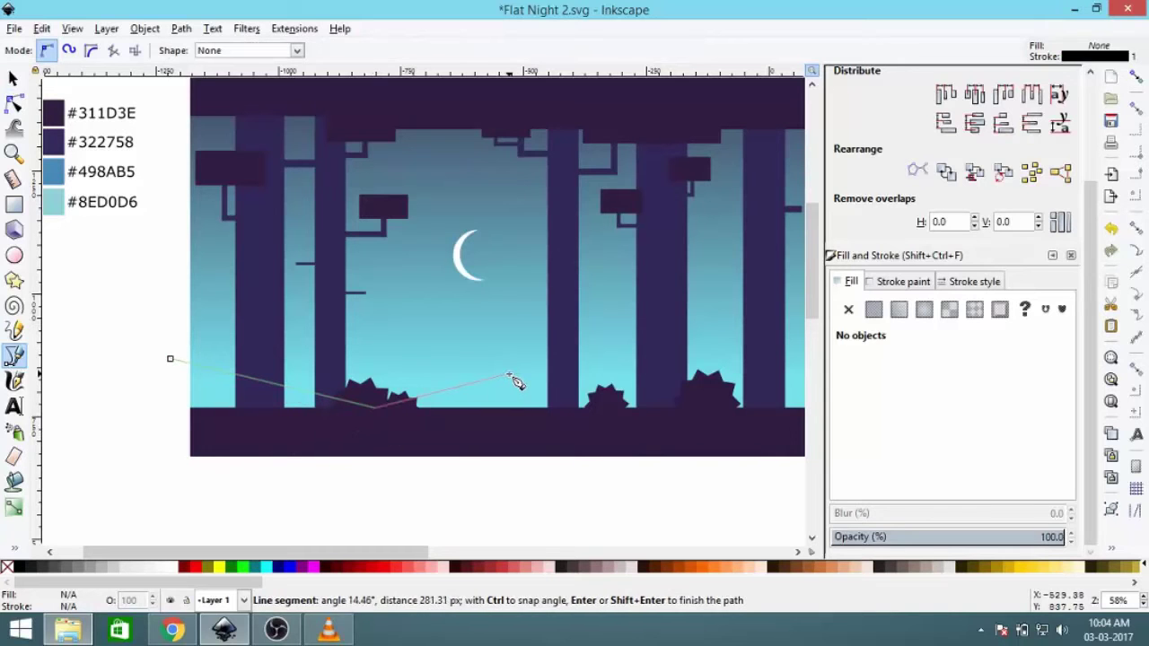
{"action": "left_click", "coordinate": [656, 392]}
- Extend the hill outline past the right edge and close it along the bottom
{"action": "scroll", "coordinate": [520, 397], "scroll_direction": "right", "scroll_amount": 5}
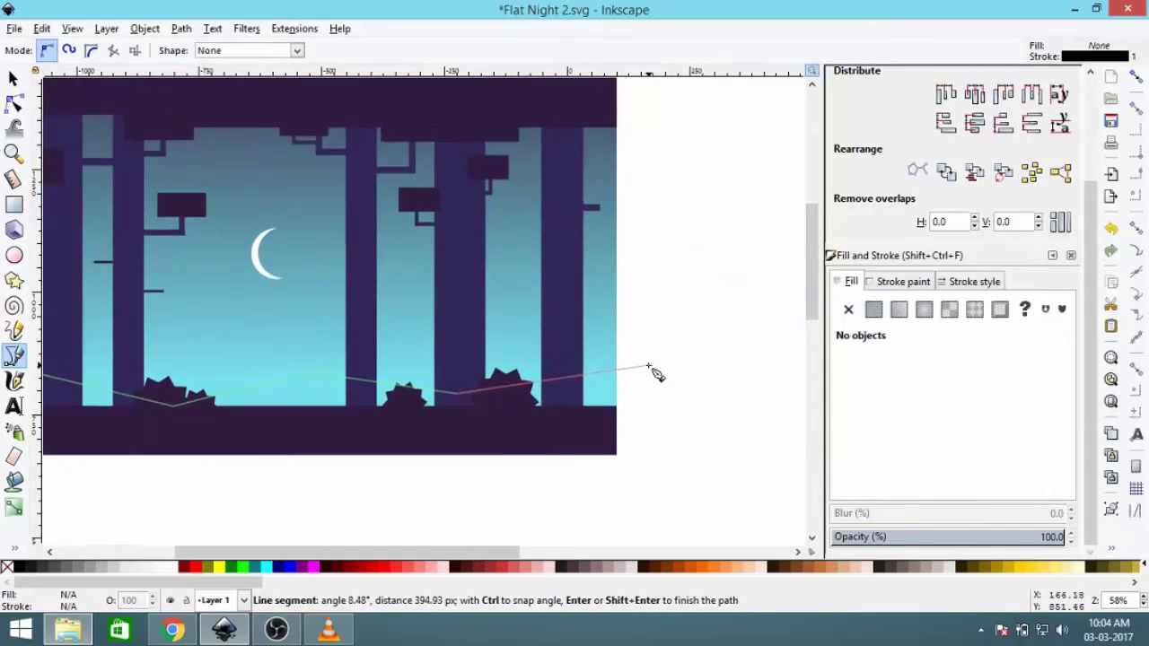
{"action": "left_click", "coordinate": [648, 367]}
{"action": "scroll", "coordinate": [595, 464], "scroll_direction": "down", "scroll_amount": 2}
{"action": "left_click", "coordinate": [595, 464]}
{"action": "scroll", "coordinate": [359, 404], "scroll_direction": "left", "scroll_amount": 5}
{"action": "left_click", "coordinate": [207, 460]}
{"action": "left_click", "coordinate": [231, 287]}
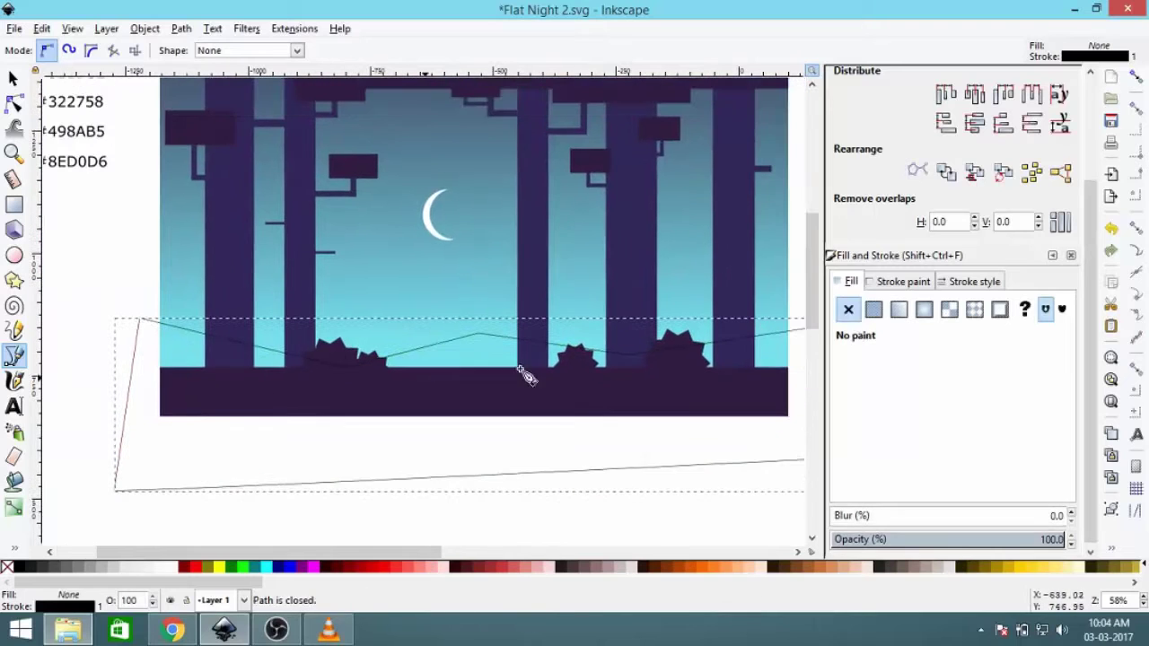
- Give the hill a flat cyan fill with no stroke
{"action": "left_click", "coordinate": [873, 309]}
{"action": "left_click", "coordinate": [903, 281]}
{"action": "left_click", "coordinate": [848, 308]}
{"action": "left_click", "coordinate": [850, 281]}
{"action": "left_click", "coordinate": [940, 419]}
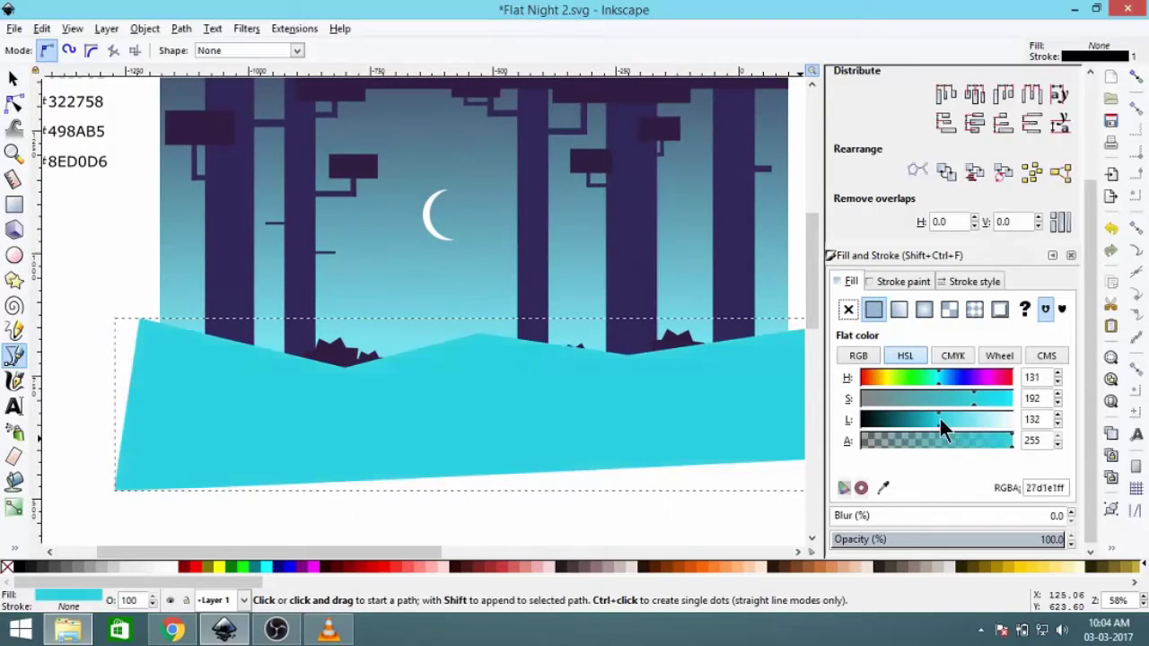
- Crop the hill to the scene by intersecting it with a duplicated background rectangle
{"action": "left_click", "coordinate": [13, 79]}
{"action": "scroll", "coordinate": [352, 323], "scroll_direction": "down", "scroll_amount": 1}
{"action": "left_click", "coordinate": [443, 250]}
{"action": "right_click", "coordinate": [444, 252]}
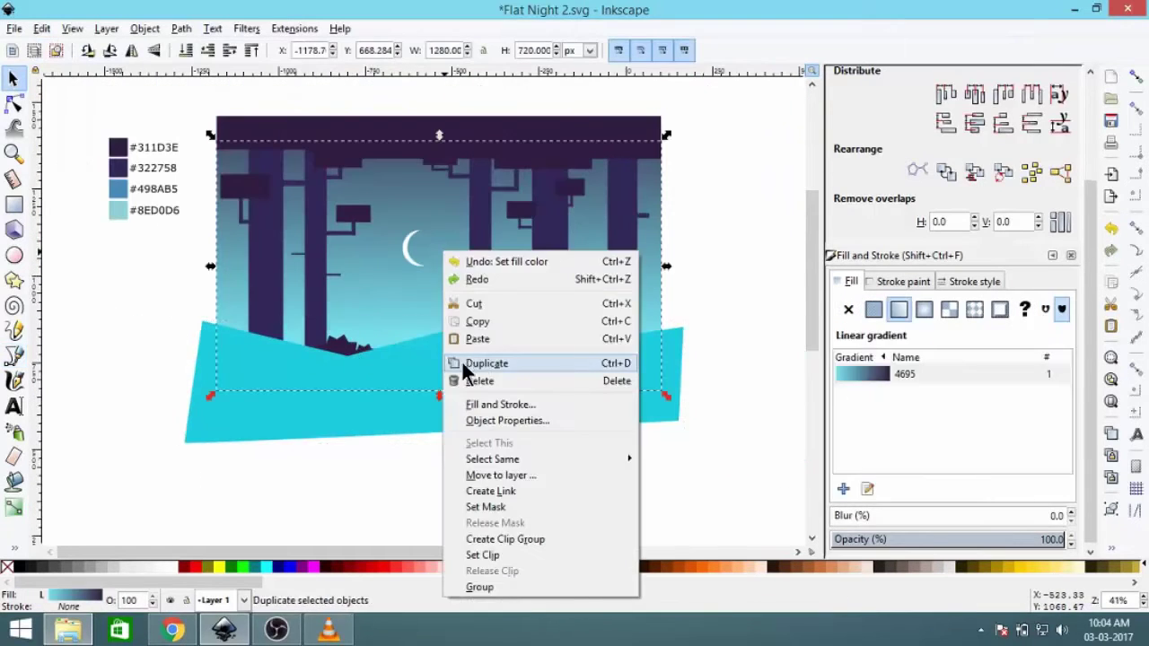
{"action": "left_click", "coordinate": [462, 363]}
{"action": "left_click", "coordinate": [671, 363]}
{"action": "left_click", "coordinate": [664, 386]}
{"action": "left_click", "coordinate": [505, 225], "text": "shift"}
- Restack the hill just above the sky, behind the trees and ground
{"action": "left_click", "coordinate": [182, 29]}
{"action": "left_click", "coordinate": [184, 162]}
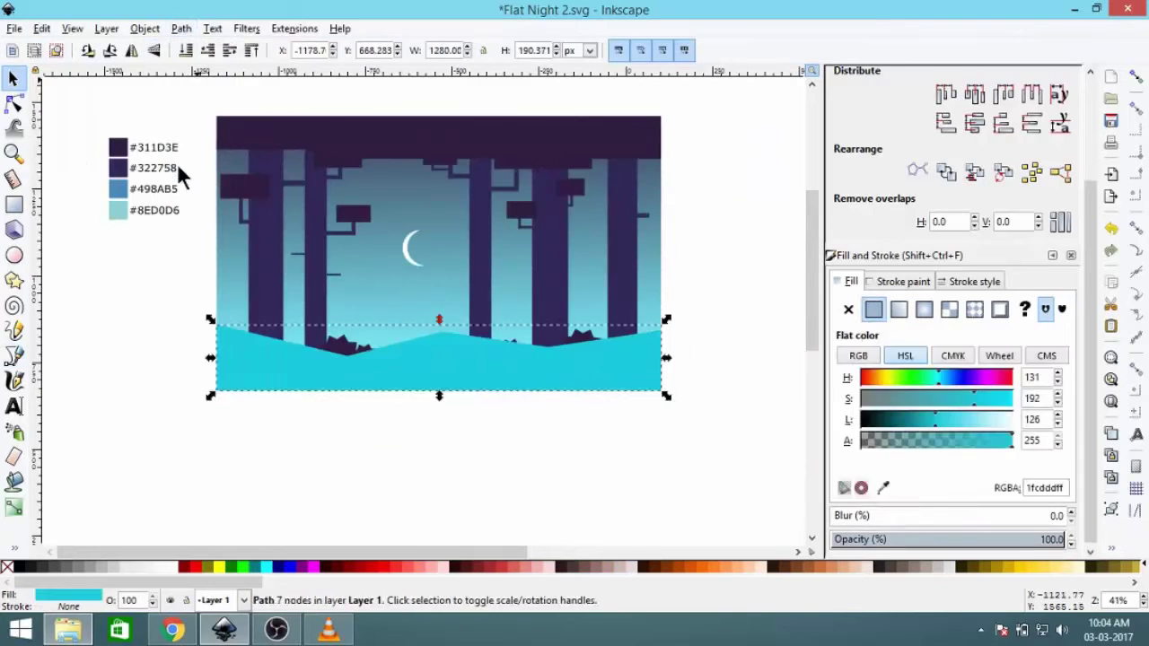
{"action": "left_click", "coordinate": [212, 55]}
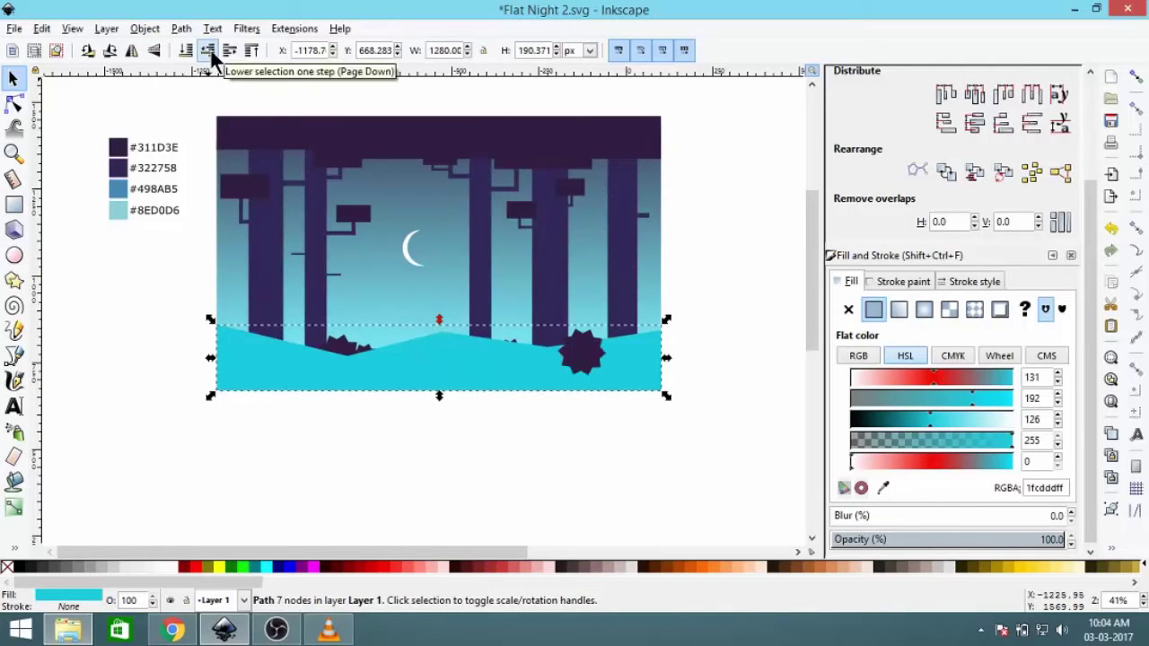
{"action": "left_click", "coordinate": [186, 50]}
{"action": "left_click", "coordinate": [231, 51]}
{"action": "key", "text": "Escape"}
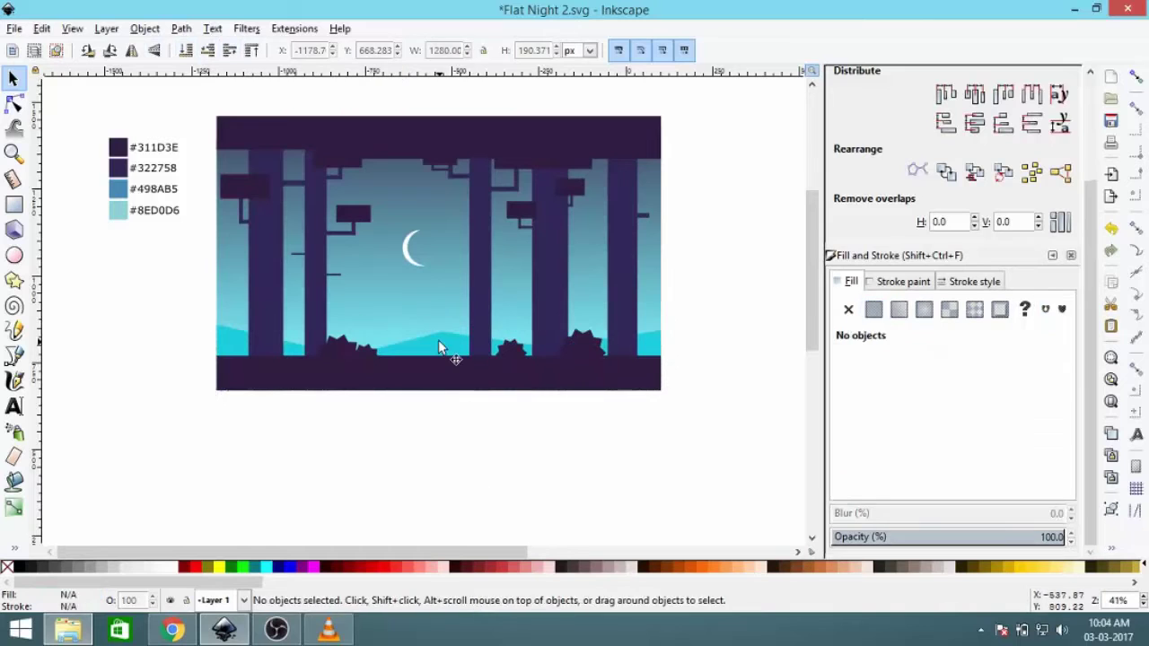
- Lower the hill fill's alpha to make it translucent
{"action": "left_click", "coordinate": [440, 348]}
{"action": "left_click_drag", "start_coordinate": [958, 439], "coordinate": [948, 439]}
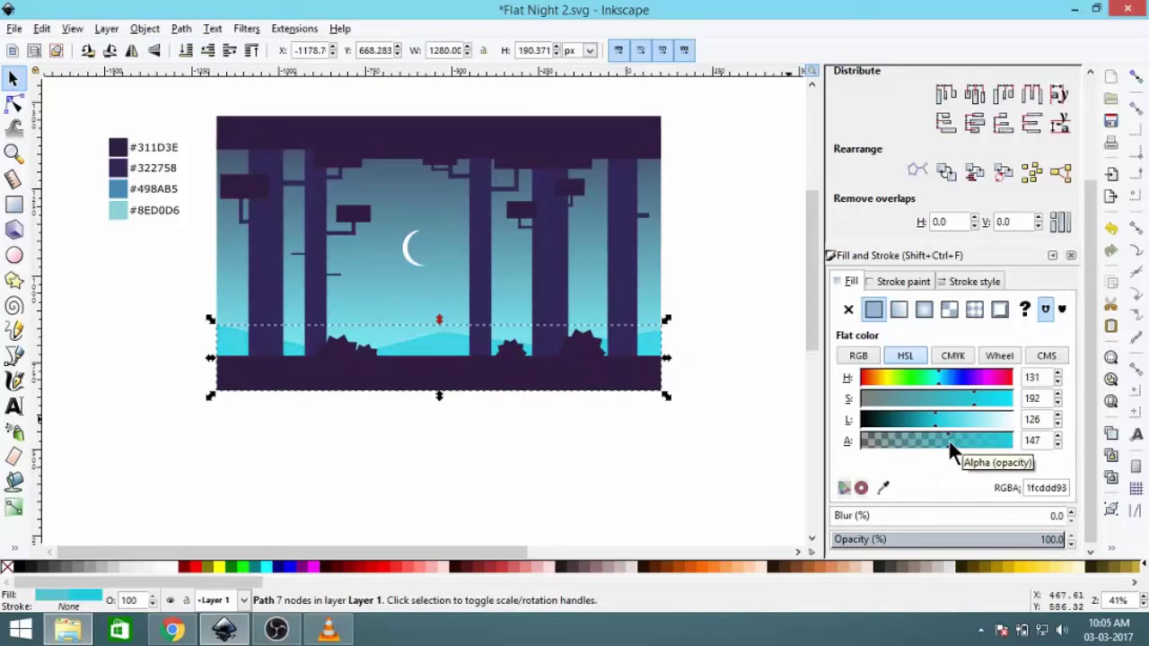
{"action": "scroll", "coordinate": [449, 361], "scroll_direction": "up", "scroll_amount": 1, "text": "ctrl"}
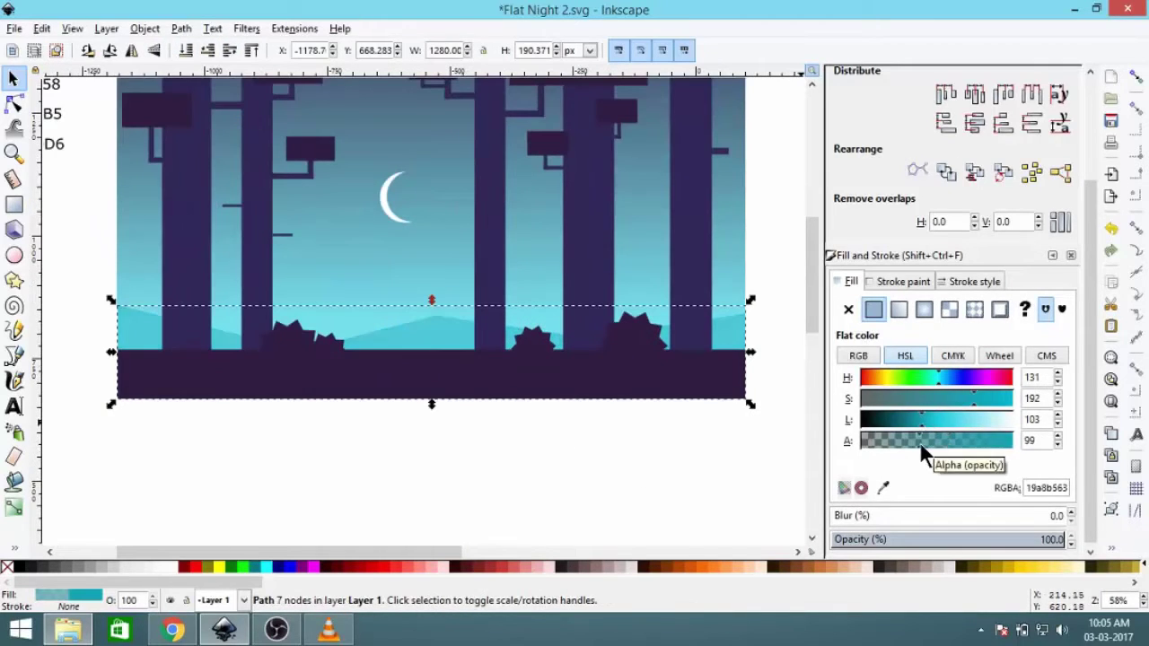
{"action": "key", "text": "Escape"}
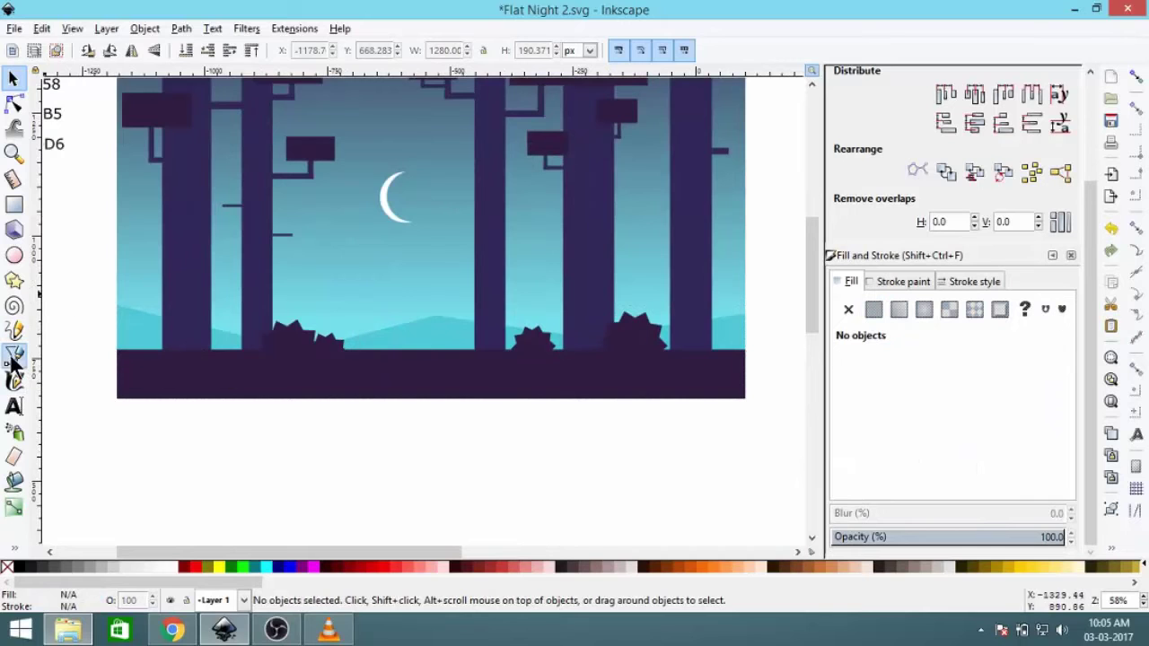
- Draw a second closed ridge outline spanning past both scene edges with a translucent teal fill
{"action": "left_click", "coordinate": [13, 356]}
{"action": "left_click", "coordinate": [163, 356]}
{"action": "left_click", "coordinate": [348, 305]}
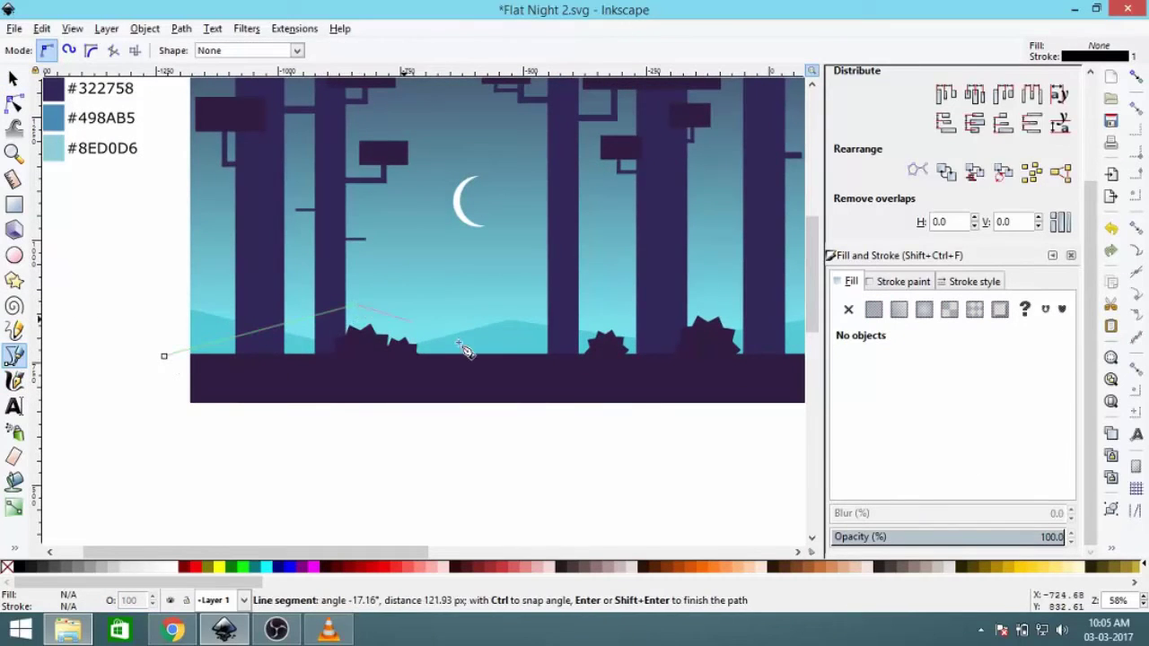
{"action": "left_click", "coordinate": [566, 371]}
{"action": "left_click", "coordinate": [738, 322]}
{"action": "scroll", "coordinate": [584, 341], "scroll_direction": "right", "scroll_amount": 3}
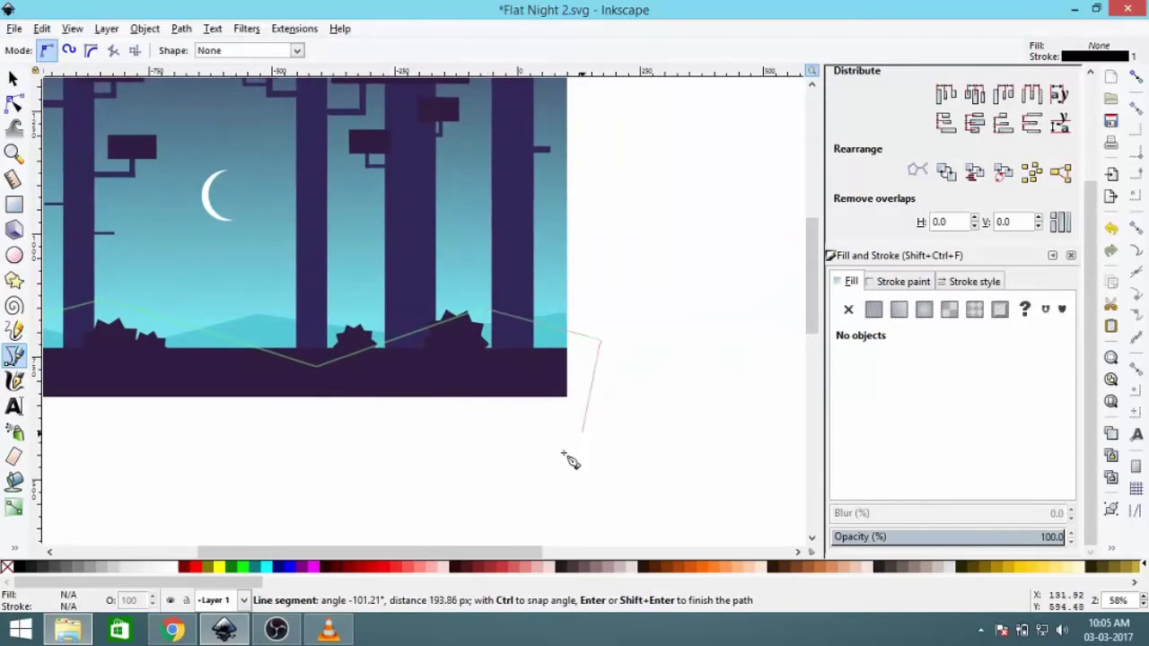
{"action": "left_click", "coordinate": [605, 488]}
{"action": "scroll", "coordinate": [204, 483], "scroll_direction": "left", "scroll_amount": 5}
{"action": "left_click", "coordinate": [205, 485]}
{"action": "left_click", "coordinate": [229, 356]}
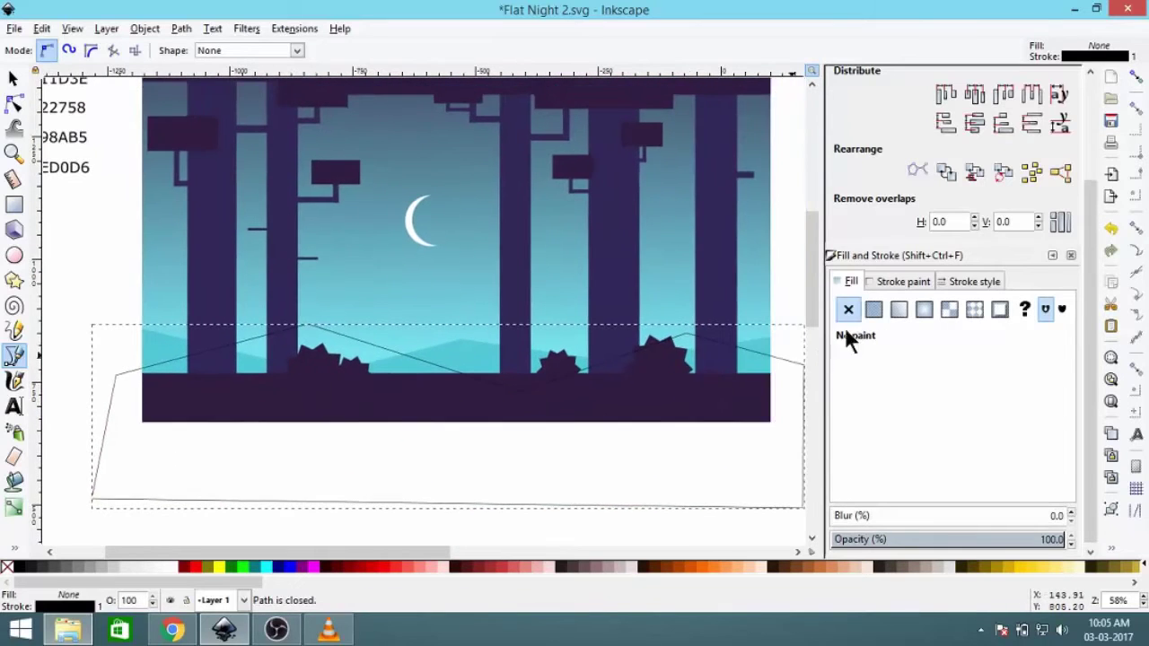
{"action": "left_click", "coordinate": [874, 309]}
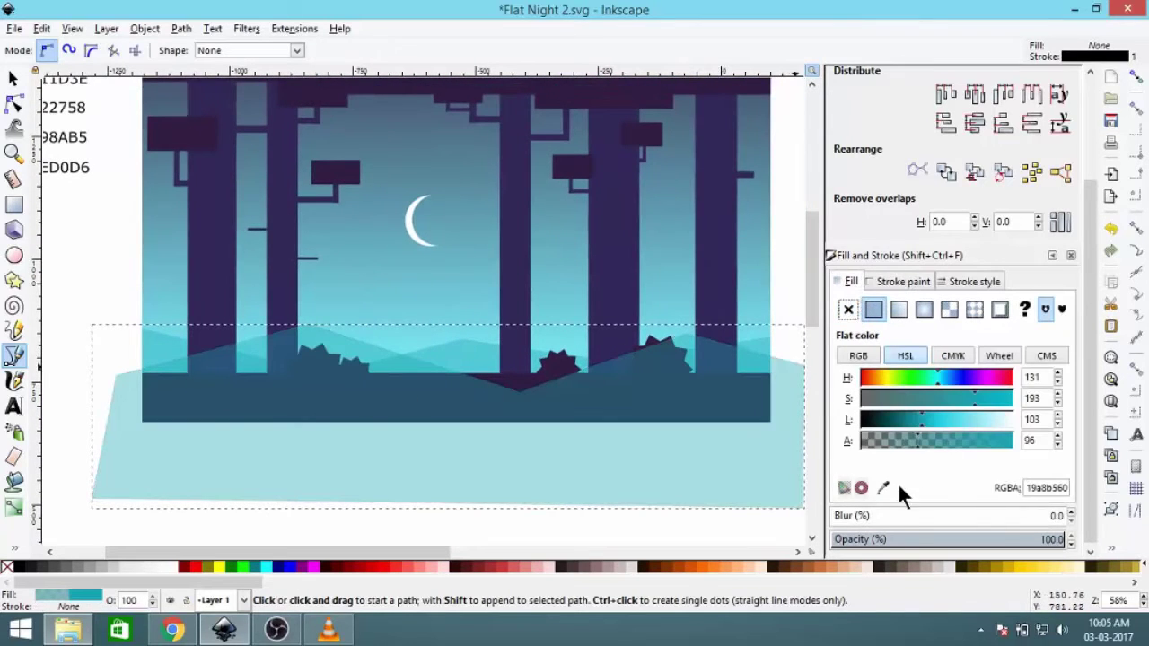
- Crop the ridge to the scene by intersecting it with a copy of the sky rectangle
{"action": "left_click", "coordinate": [12, 78]}
{"action": "left_click", "coordinate": [303, 307]}
{"action": "key", "text": "Home"}
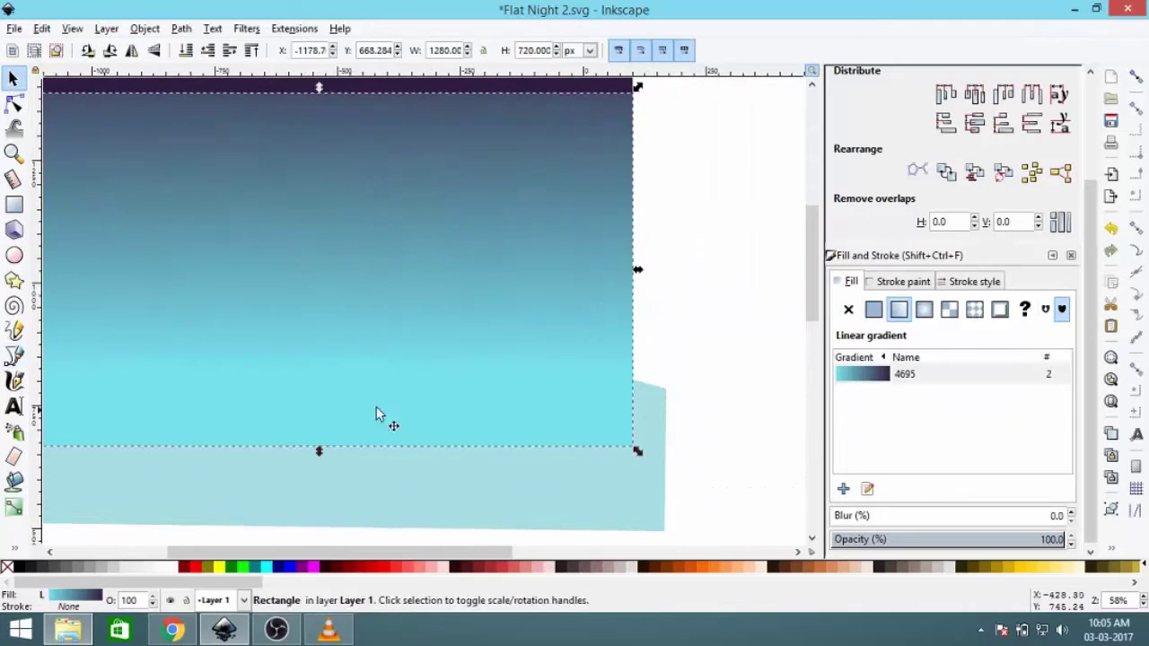
{"action": "key", "text": "minus"}
{"action": "left_click", "coordinate": [577, 308], "text": "alt"}
{"action": "left_click", "coordinate": [577, 308], "text": "shift"}
{"action": "left_click", "coordinate": [181, 28]}
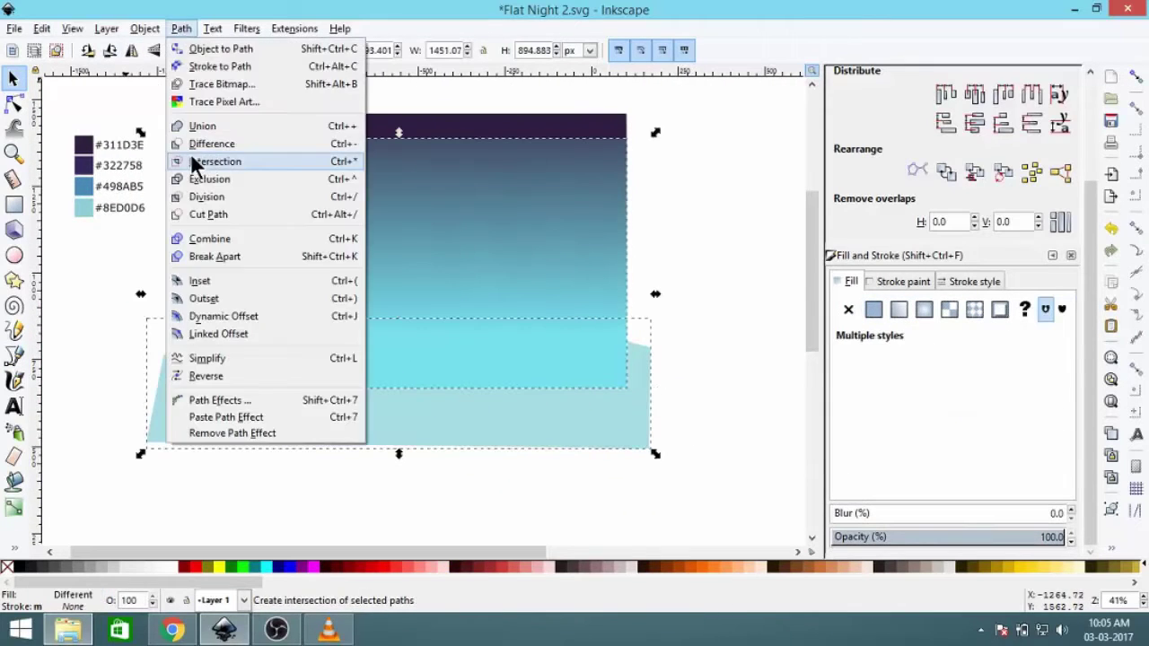
{"action": "left_click", "coordinate": [192, 159]}
- Lower the cropped ridge behind the trees and the dark ground
{"action": "key", "text": "Escape"}
{"action": "left_click", "coordinate": [466, 388]}
{"action": "left_click", "coordinate": [229, 50]}
{"action": "key", "text": "Escape"}
{"action": "scroll", "coordinate": [326, 367], "scroll_direction": "up", "scroll_amount": 2}
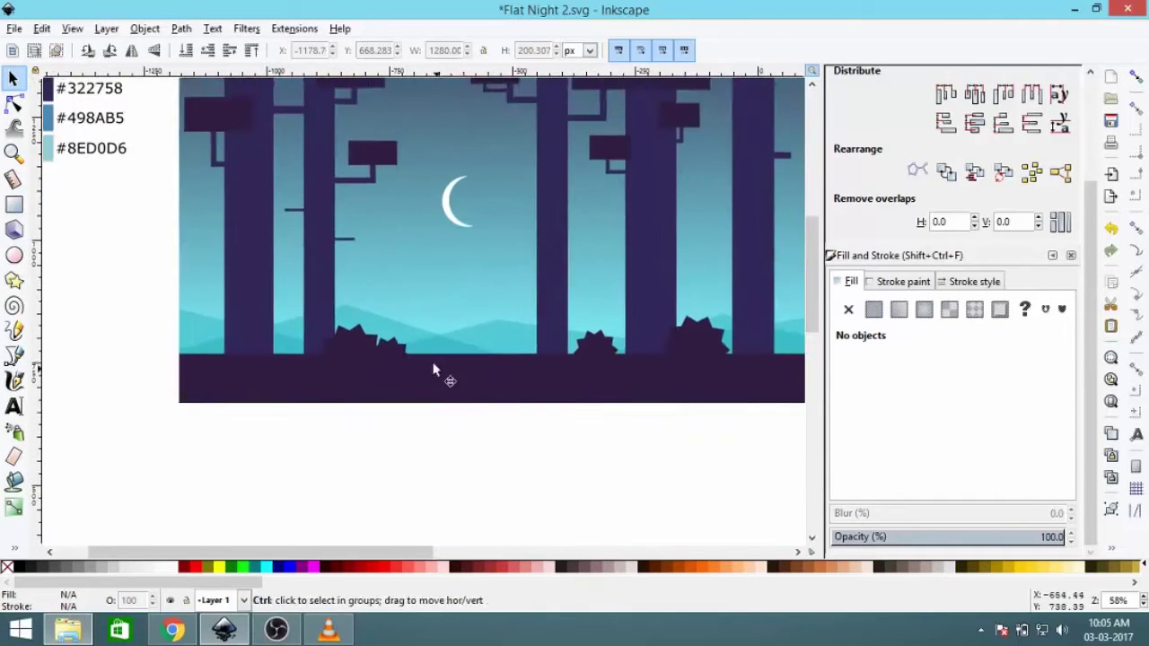
- Adjust one mountain's lightness and alpha to make it dimmer and semi-transparent
{"action": "left_click", "coordinate": [803, 426], "text": "alt"}
{"action": "left_click_drag", "start_coordinate": [924, 441], "coordinate": [1011, 441]}
{"action": "left_click_drag", "start_coordinate": [928, 419], "coordinate": [972, 439]}
{"action": "left_click", "coordinate": [983, 440]}
- Fade the farther mountain to about alpha 30 so it is only faintly visible
{"action": "left_click", "coordinate": [370, 307]}
{"action": "left_click_drag", "start_coordinate": [902, 440], "coordinate": [884, 440]}
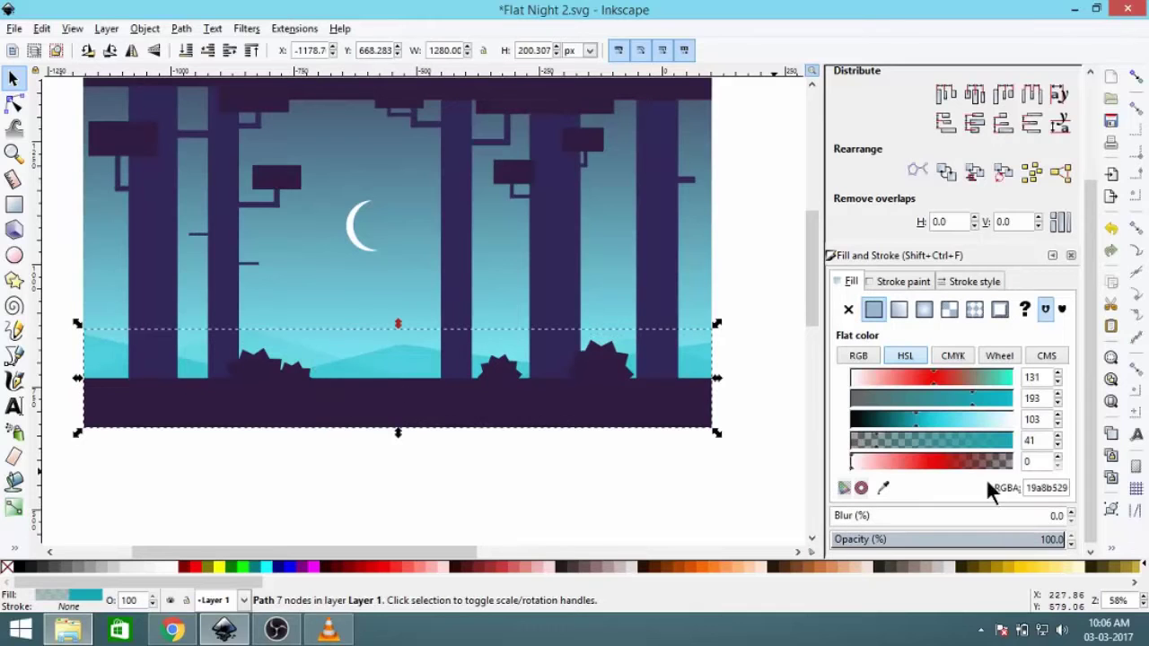
{"action": "left_click", "coordinate": [298, 468]}
{"action": "left_click", "coordinate": [249, 336]}
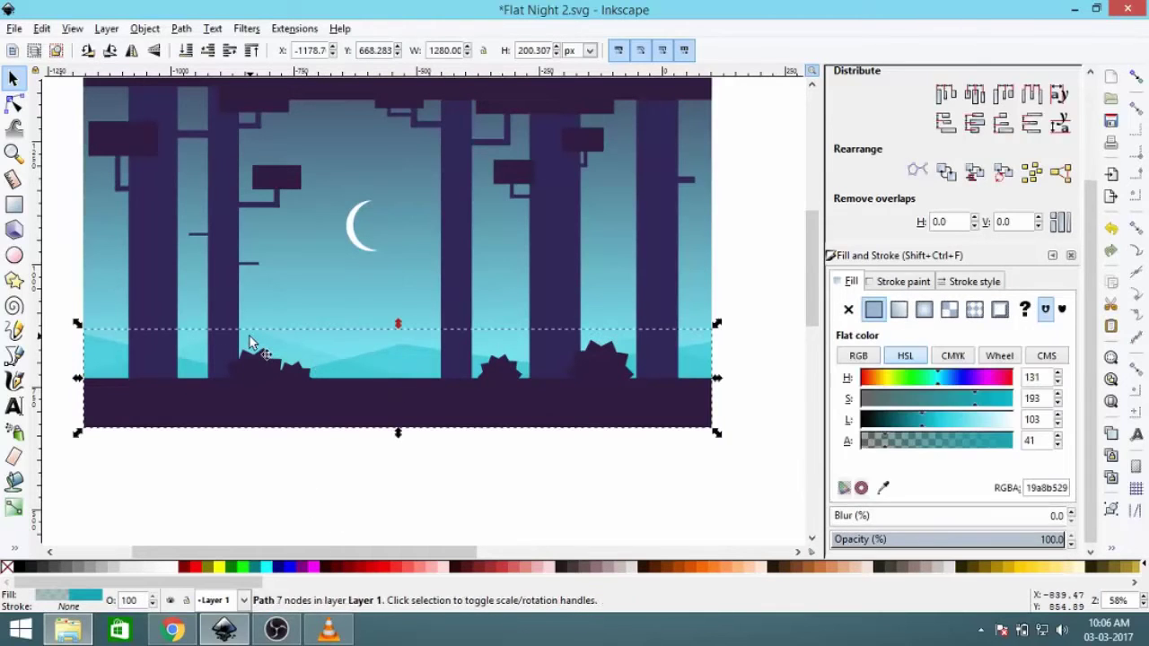
{"action": "left_click", "coordinate": [878, 439]}
{"action": "left_click", "coordinate": [470, 477]}
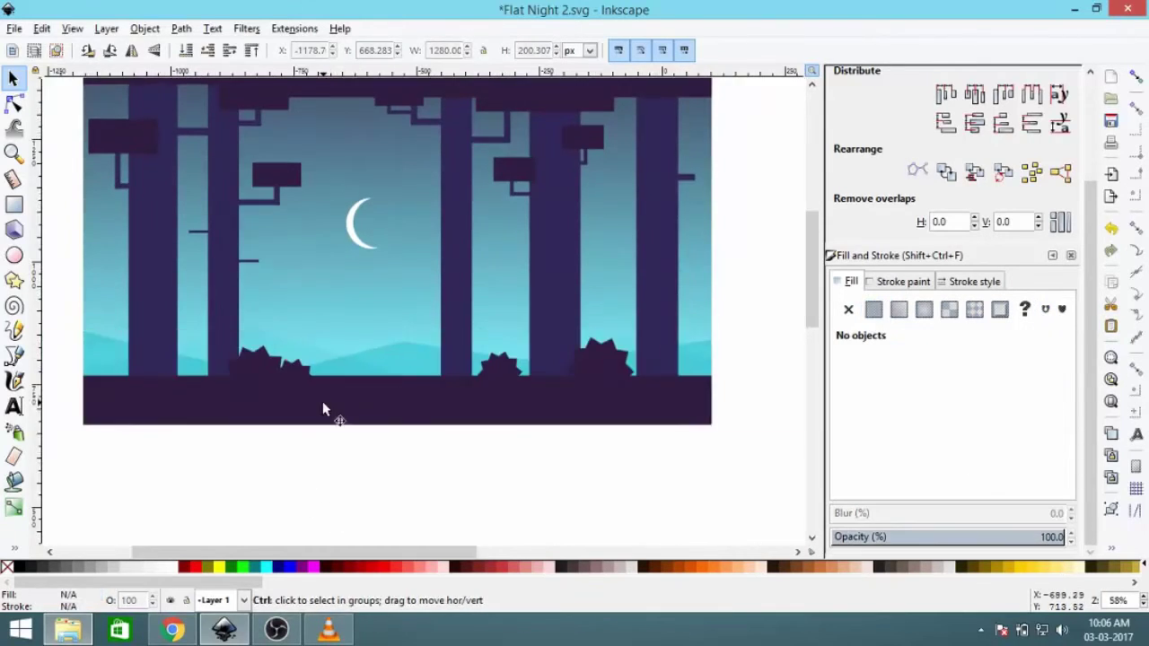
{"action": "left_click", "coordinate": [322, 401]}
{"action": "left_click_drag", "start_coordinate": [911, 418], "coordinate": [886, 425]}
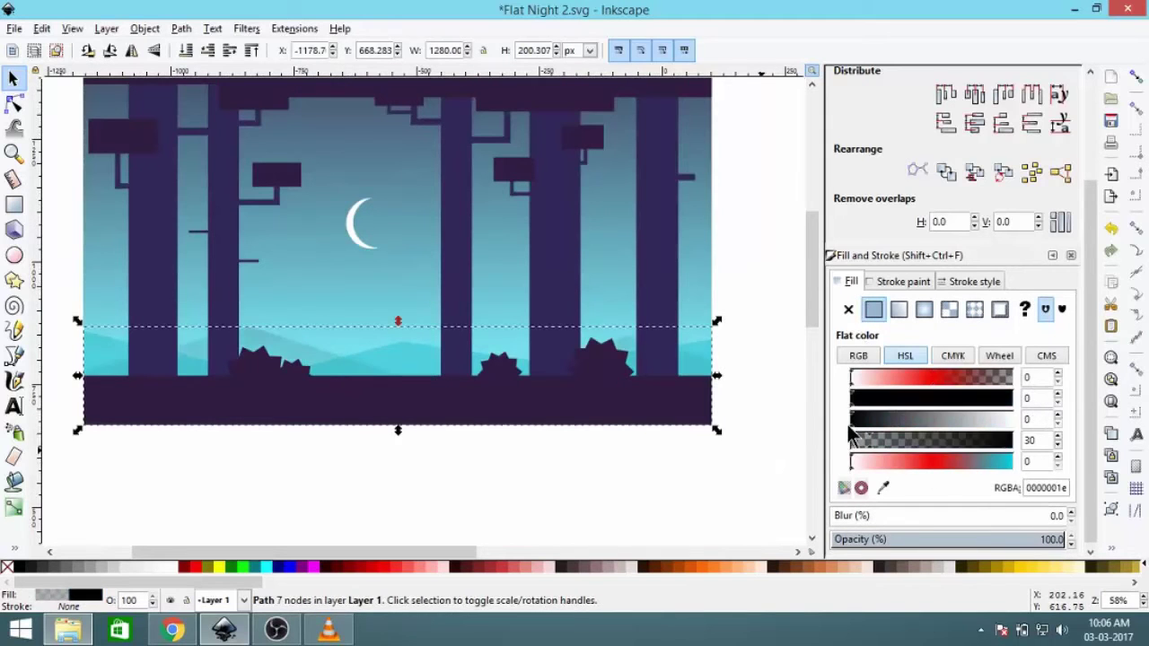
{"action": "key", "text": "ctrl+z"}
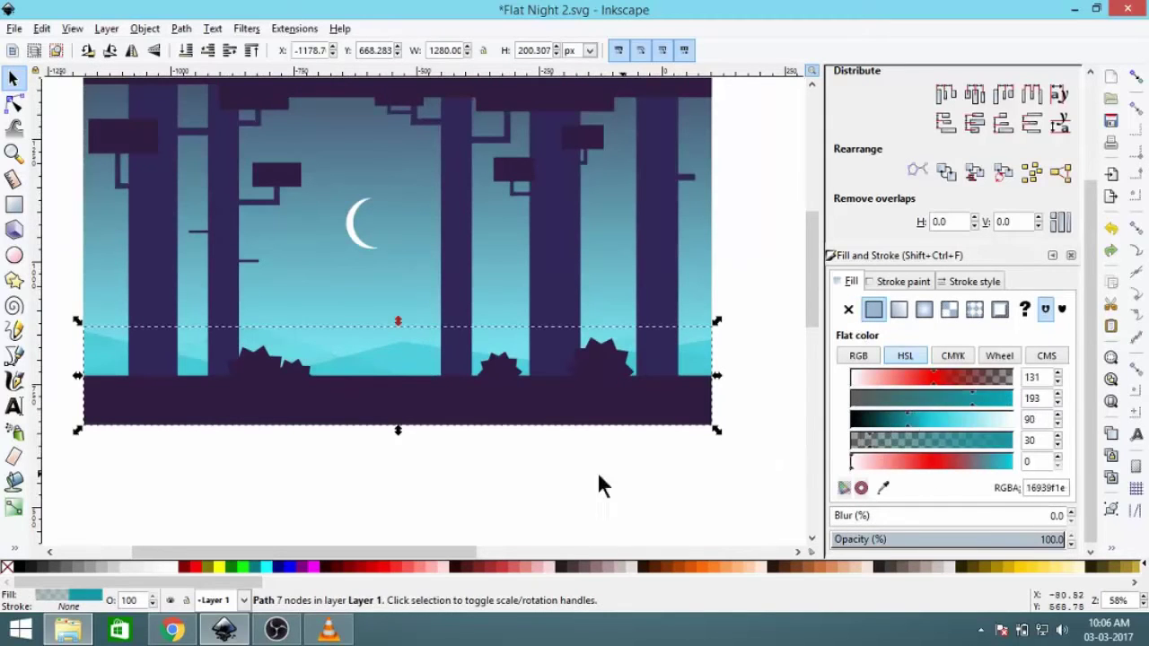
{"action": "left_click", "coordinate": [597, 471]}
- Pan the view toward the empty area below the scene
{"action": "left_click_drag", "start_coordinate": [597, 471], "coordinate": [560, 365]}
{"action": "scroll", "coordinate": [440, 379], "scroll_direction": "left", "scroll_amount": 3}
{"action": "scroll", "coordinate": [500, 380], "scroll_direction": "up", "scroll_amount": 1, "text": "ctrl"}
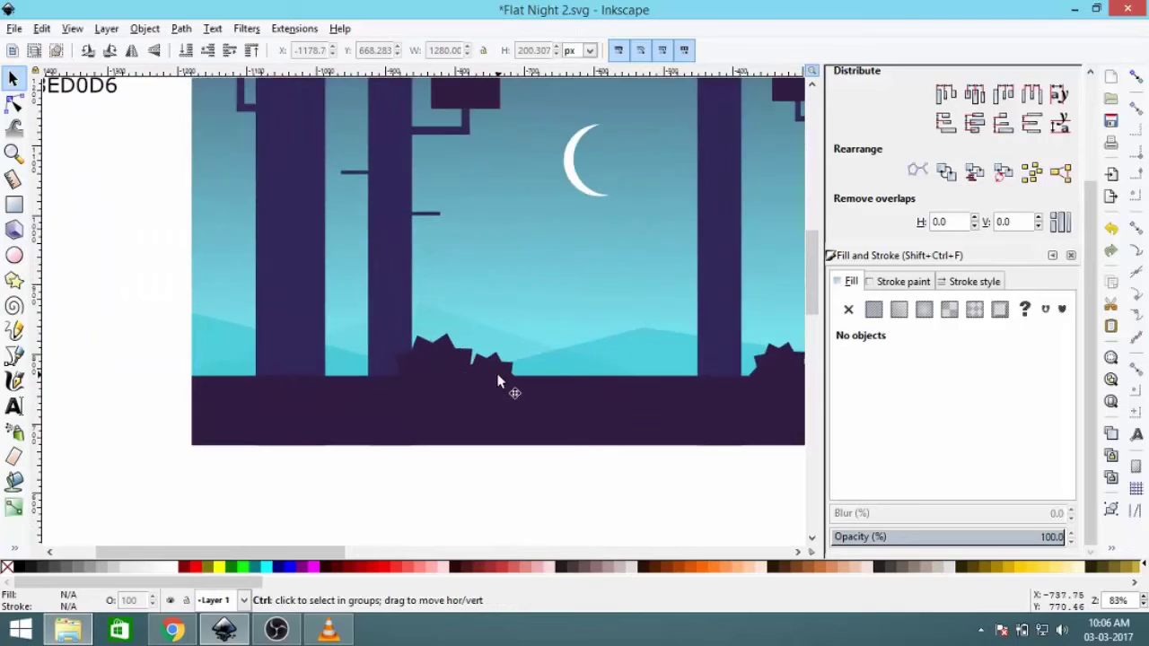
{"action": "scroll", "coordinate": [584, 400], "scroll_direction": "up", "scroll_amount": 1, "text": "ctrl"}
{"action": "scroll", "coordinate": [495, 395], "scroll_direction": "down", "scroll_amount": 1, "text": "ctrl"}
{"action": "scroll", "coordinate": [496, 396], "scroll_direction": "down", "scroll_amount": 1, "text": "ctrl"}
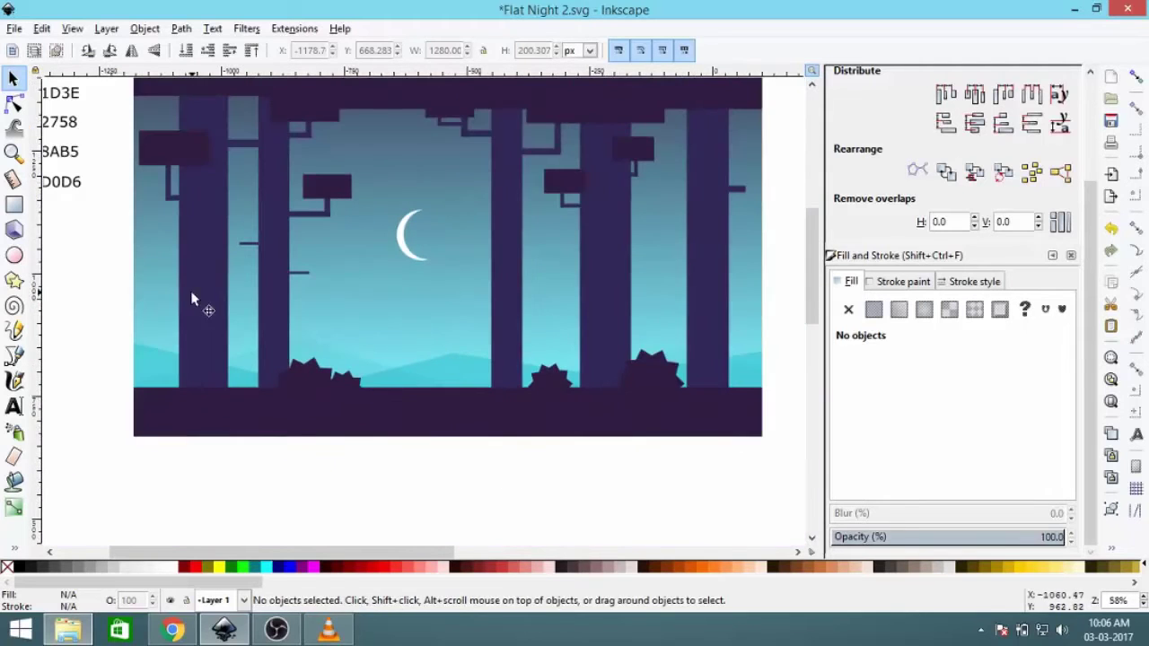
{"action": "left_click", "coordinate": [14, 280]}
{"action": "scroll", "coordinate": [513, 232], "scroll_direction": "down", "scroll_amount": 4}
{"action": "scroll", "coordinate": [513, 232], "scroll_direction": "left", "scroll_amount": 1}
- Draw a saturated, opaque cyan (#25dbeb) triangle and move it up over the moon
{"action": "left_click_drag", "start_coordinate": [437, 481], "coordinate": [438, 333]}
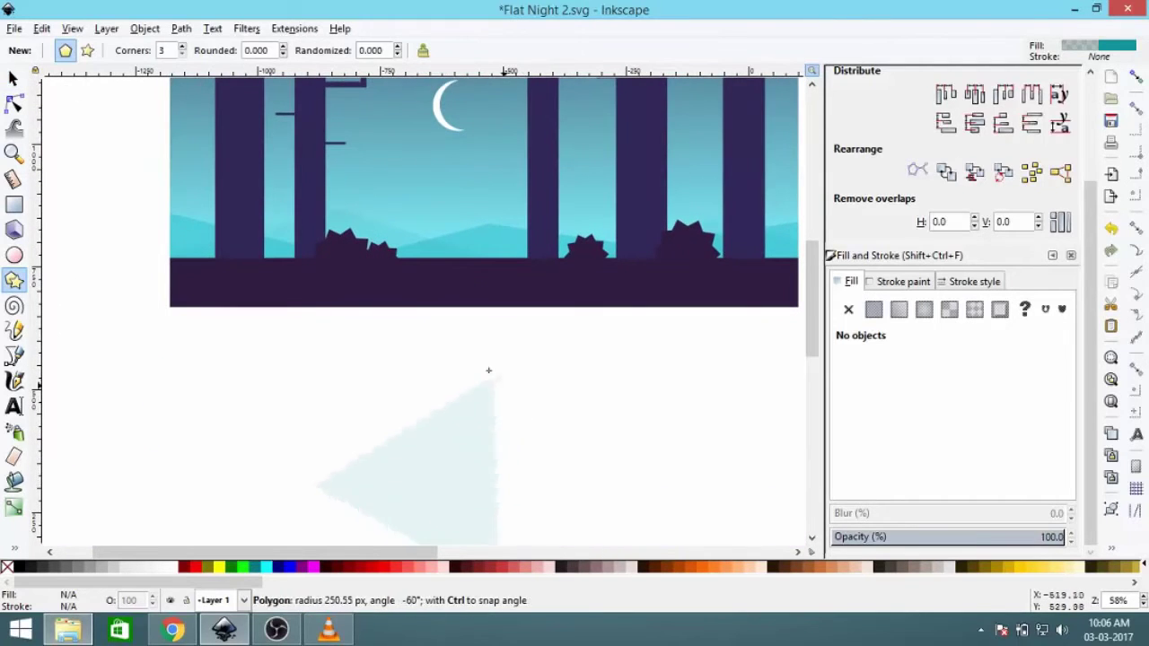
{"action": "left_click_drag", "start_coordinate": [925, 440], "coordinate": [1063, 432]}
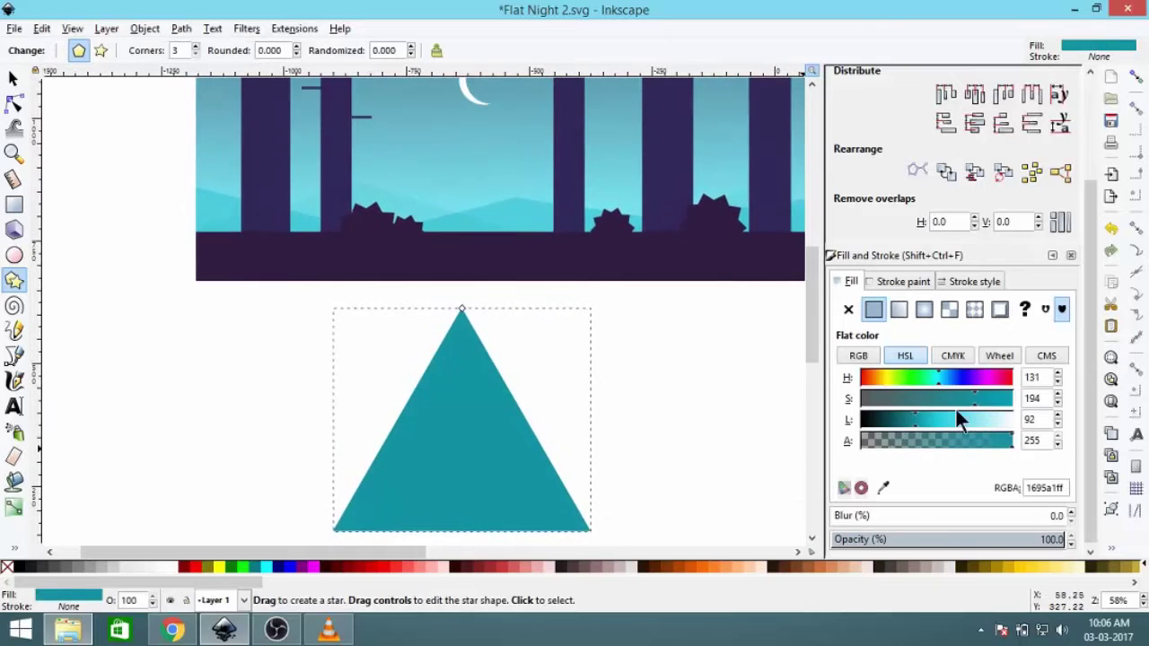
{"action": "left_click_drag", "start_coordinate": [955, 419], "coordinate": [945, 421]}
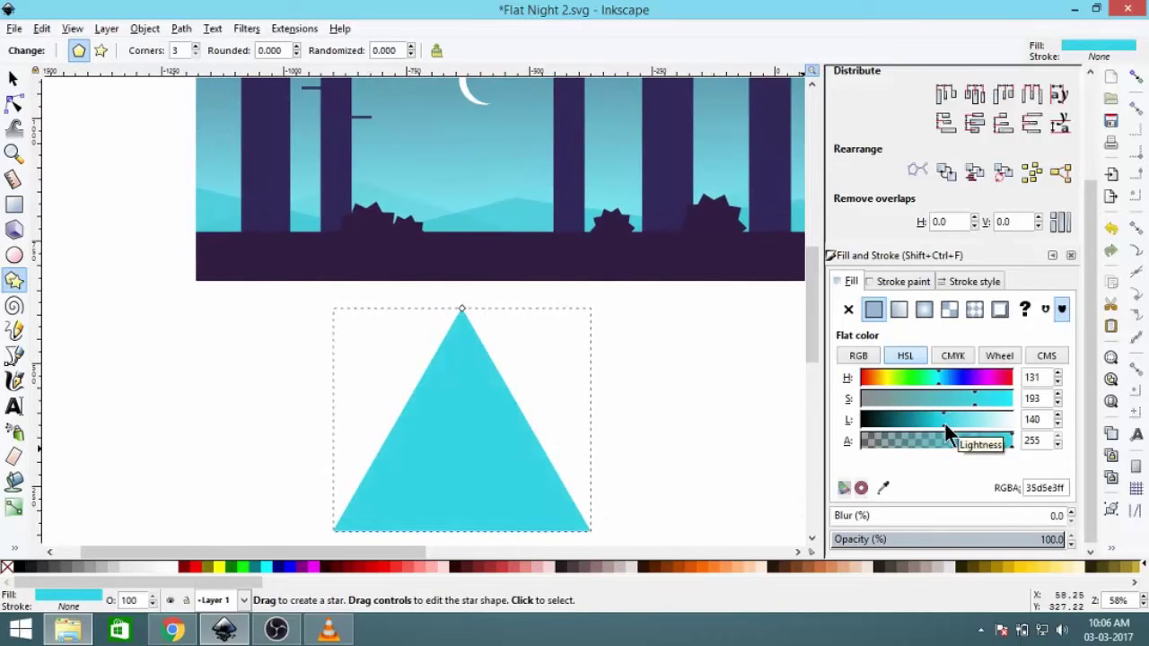
{"action": "left_click_drag", "start_coordinate": [974, 398], "coordinate": [986, 400]}
{"action": "left_click", "coordinate": [14, 78]}
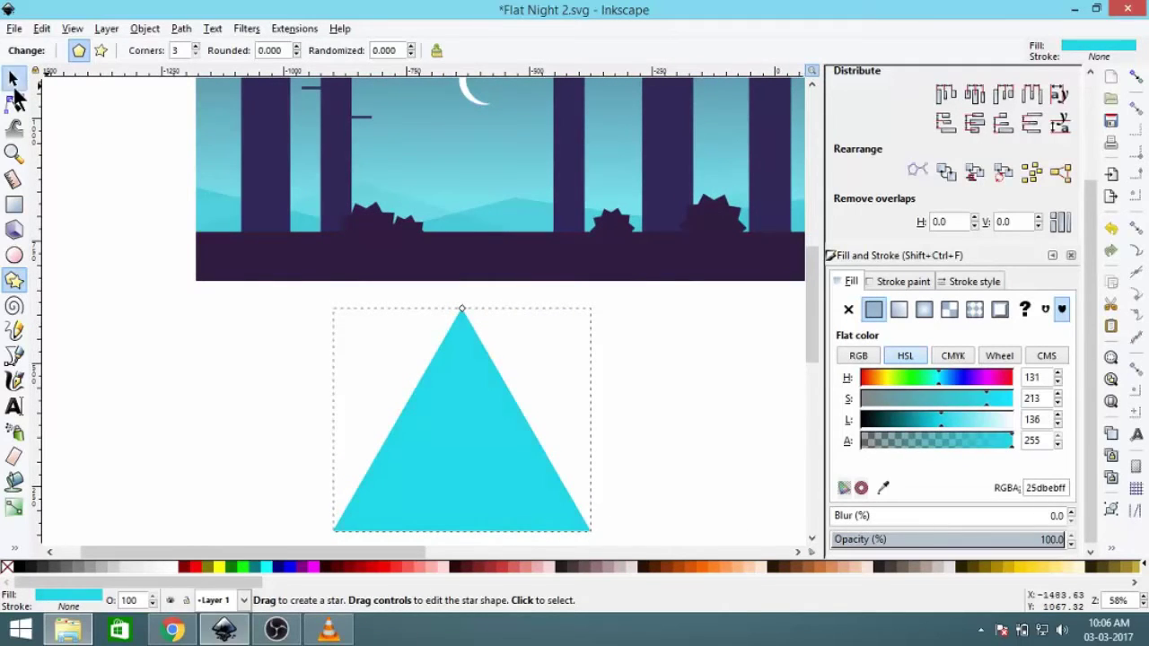
{"action": "left_click_drag", "start_coordinate": [462, 359], "coordinate": [500, 306]}
- Lower the triangle's Alpha to 79 and give it a vertical linear gradient
{"action": "left_click", "coordinate": [909, 443]}
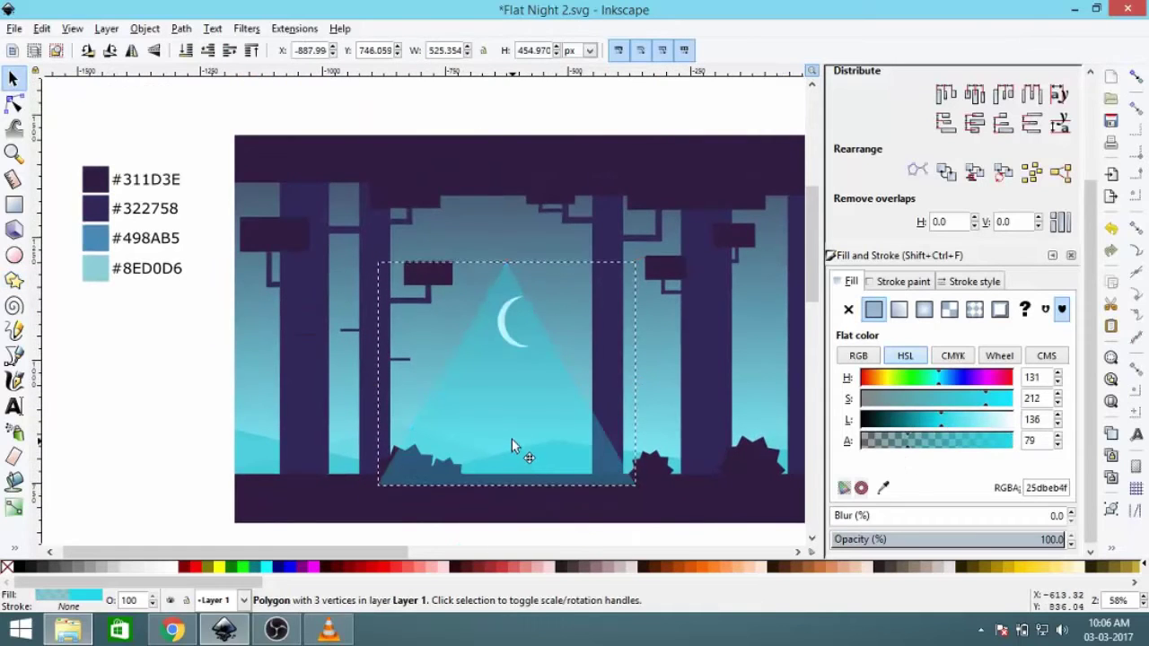
{"action": "scroll", "coordinate": [512, 431], "scroll_direction": "up", "scroll_amount": 1}
{"action": "scroll", "coordinate": [521, 434], "scroll_direction": "up", "scroll_amount": 2}
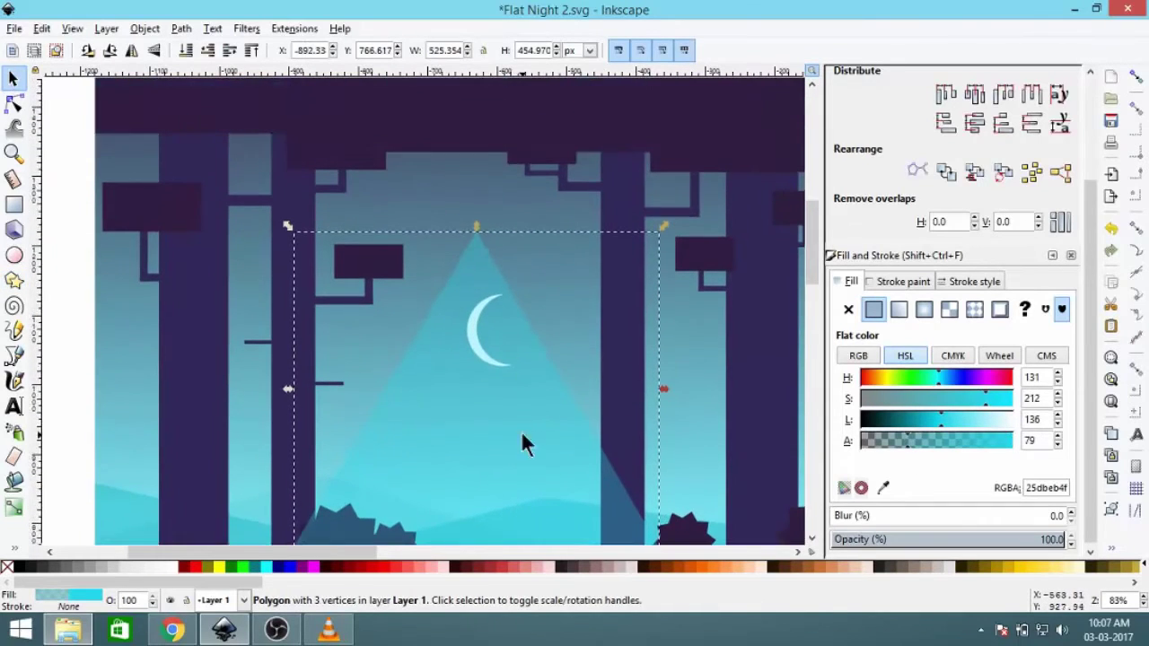
{"action": "scroll", "coordinate": [482, 213], "scroll_direction": "down", "scroll_amount": 1}
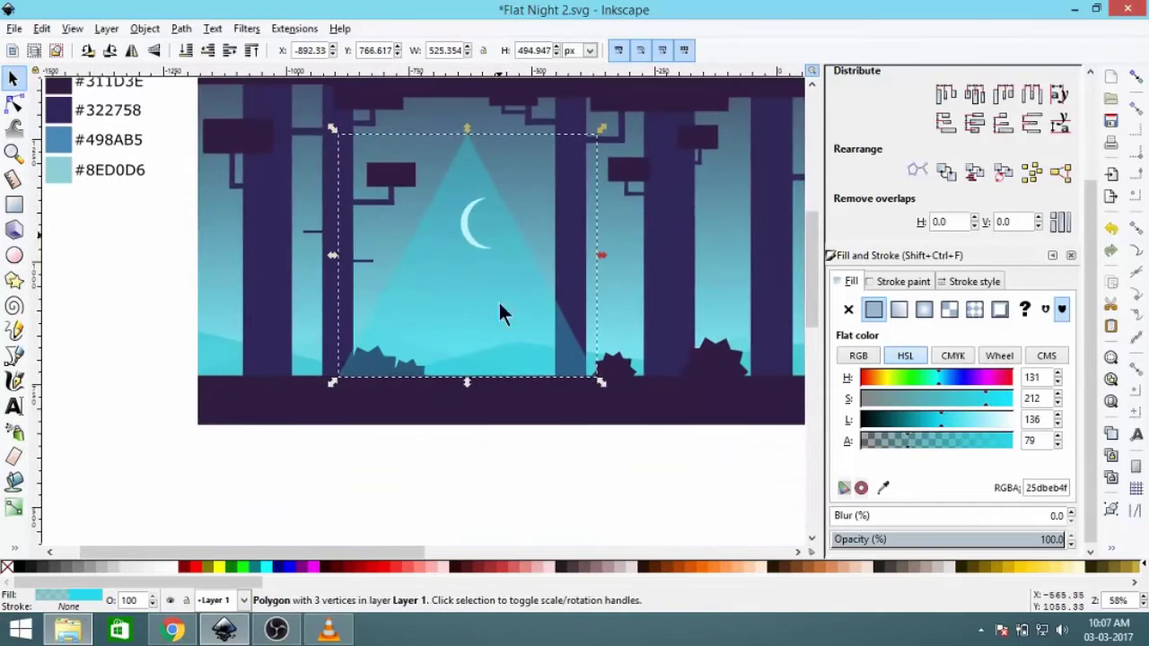
{"action": "left_click", "coordinate": [14, 508]}
{"action": "left_click_drag", "start_coordinate": [466, 377], "coordinate": [467, 151]}
- Make the beam gradient's top stop fully transparent and blur the beam to 8
{"action": "left_click", "coordinate": [468, 121]}
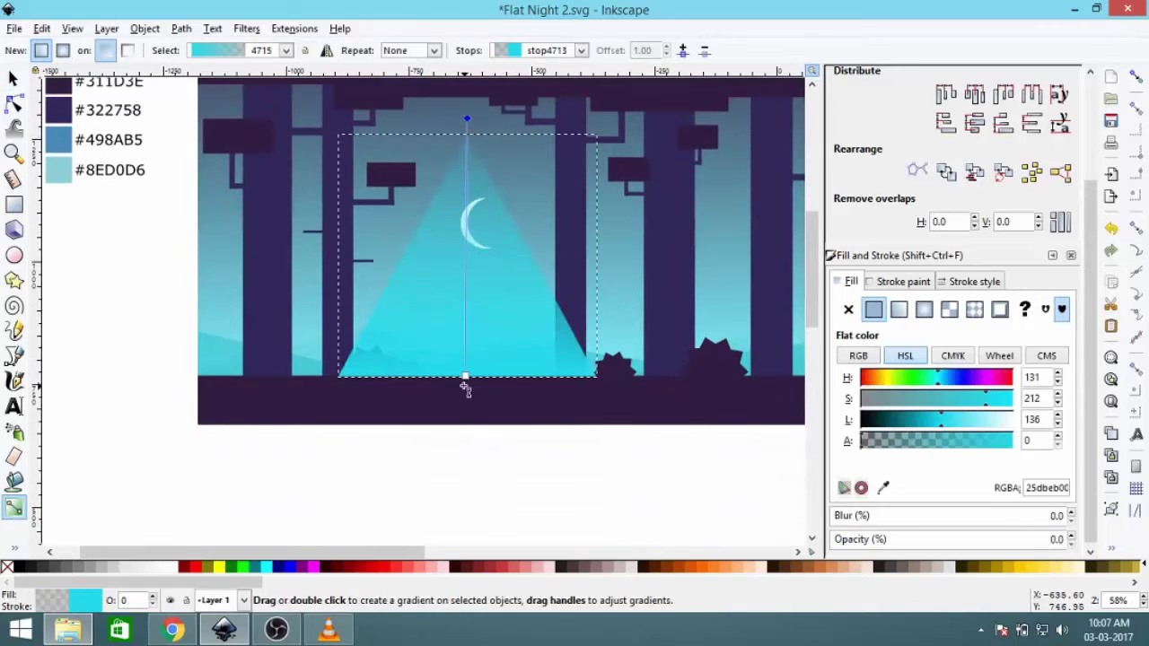
{"action": "left_click_drag", "start_coordinate": [918, 439], "coordinate": [822, 448]}
{"action": "left_click", "coordinate": [466, 118]}
{"action": "left_click", "coordinate": [856, 517]}
{"action": "type", "text": "8"}
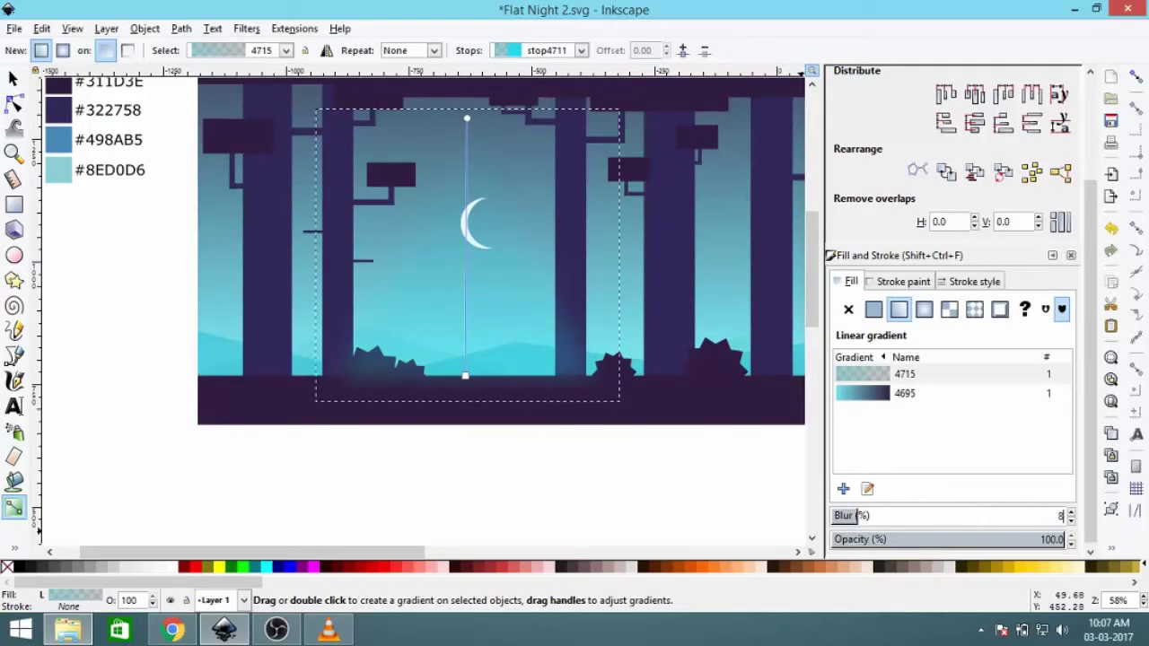
- Lower the beam to the bottom, then raise it one step above the sky
{"action": "left_click", "coordinate": [13, 81]}
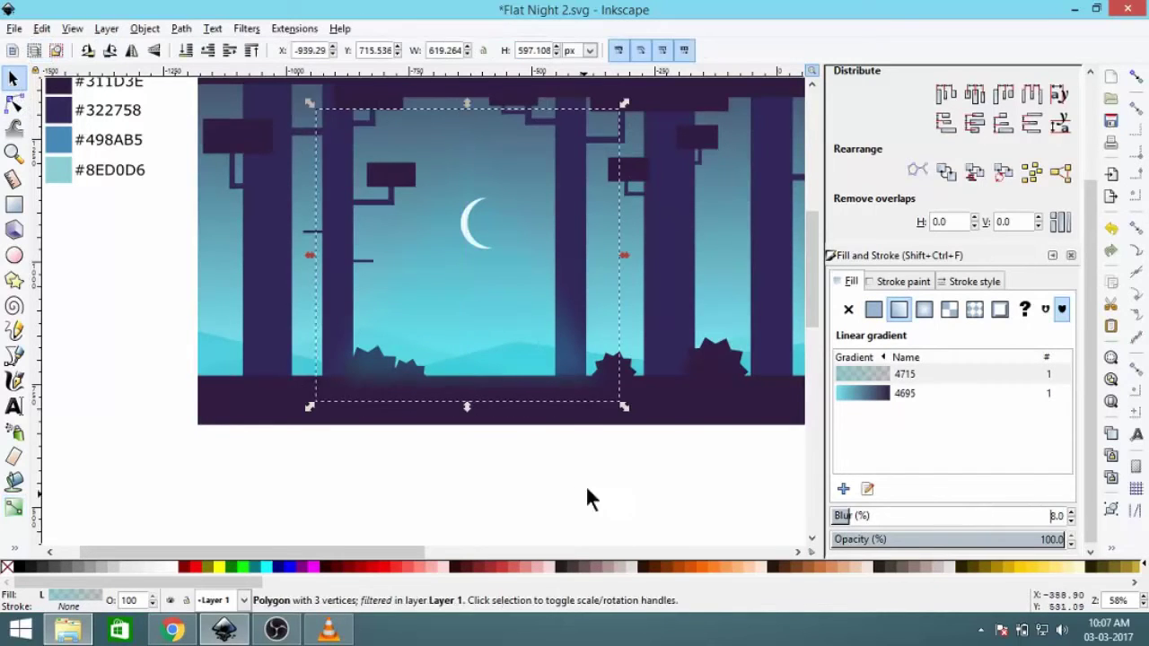
{"action": "left_click", "coordinate": [184, 52]}
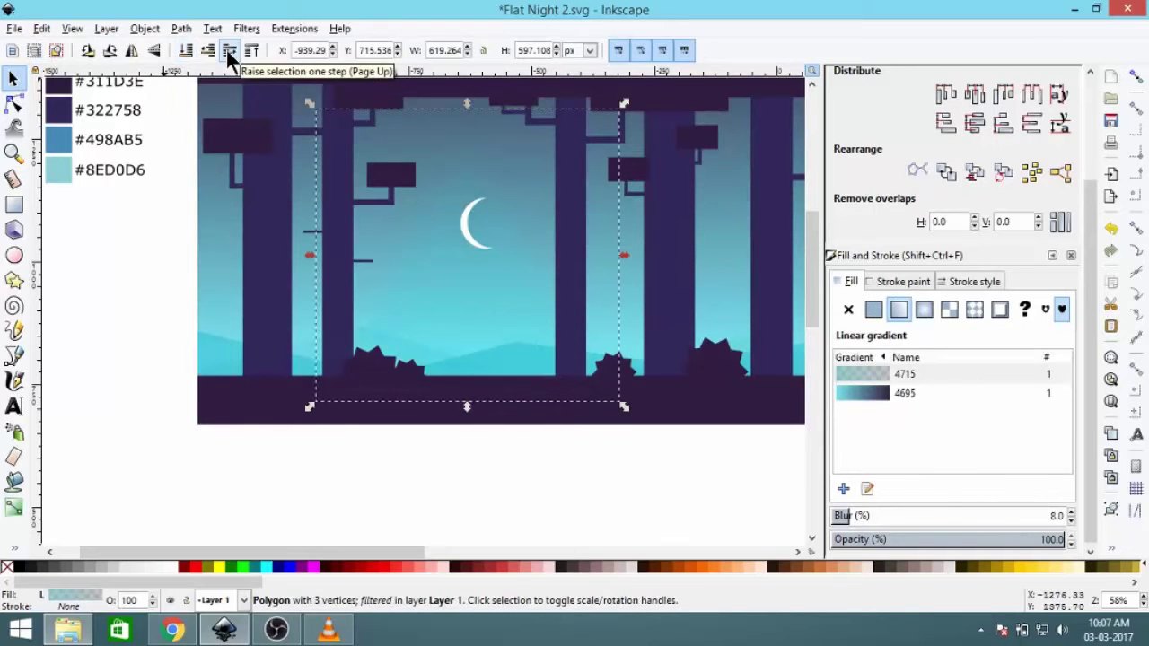
{"action": "left_click", "coordinate": [449, 423]}
{"action": "scroll", "coordinate": [474, 380], "scroll_direction": "down", "scroll_amount": 2}
{"action": "scroll", "coordinate": [404, 306], "scroll_direction": "up", "scroll_amount": 2}
- Stretch the beam taller at the top and pull its bottom up to the ground
{"action": "left_click", "coordinate": [404, 306], "text": "alt"}
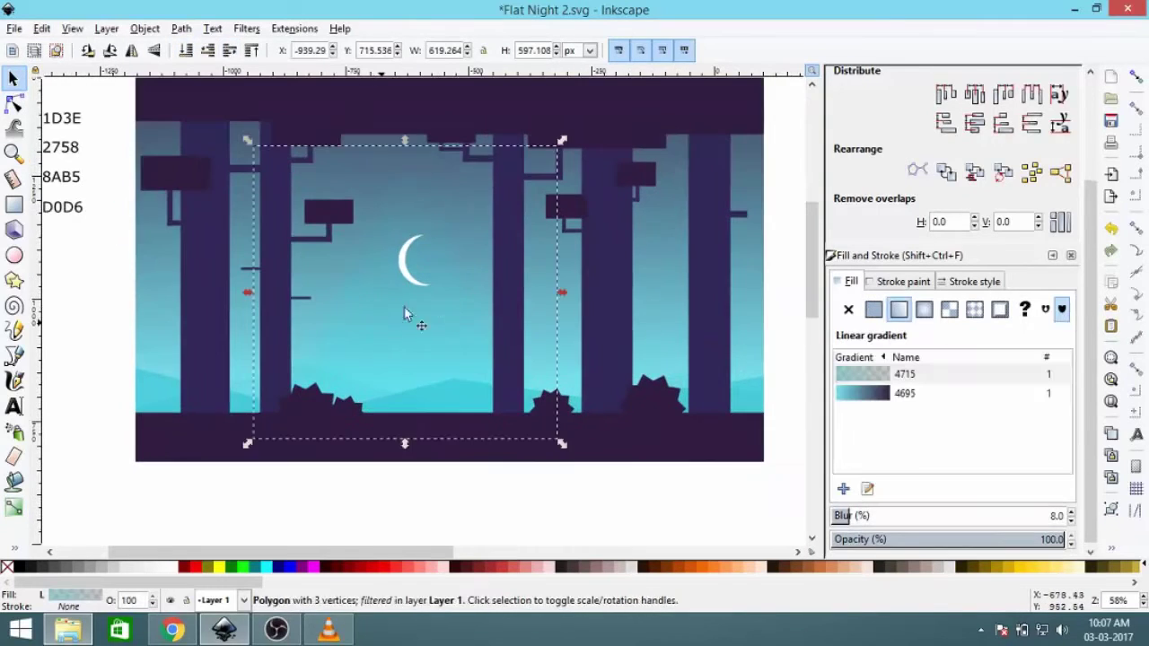
{"action": "left_click_drag", "start_coordinate": [405, 141], "coordinate": [405, 117]}
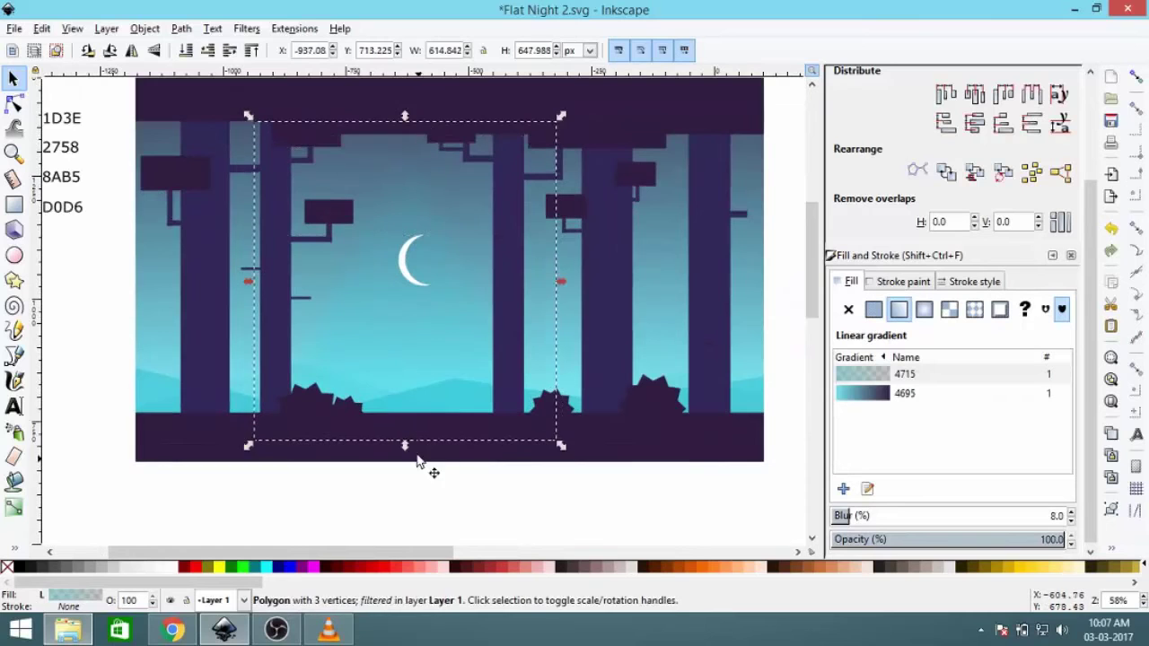
{"action": "left_click_drag", "start_coordinate": [417, 457], "coordinate": [416, 422]}
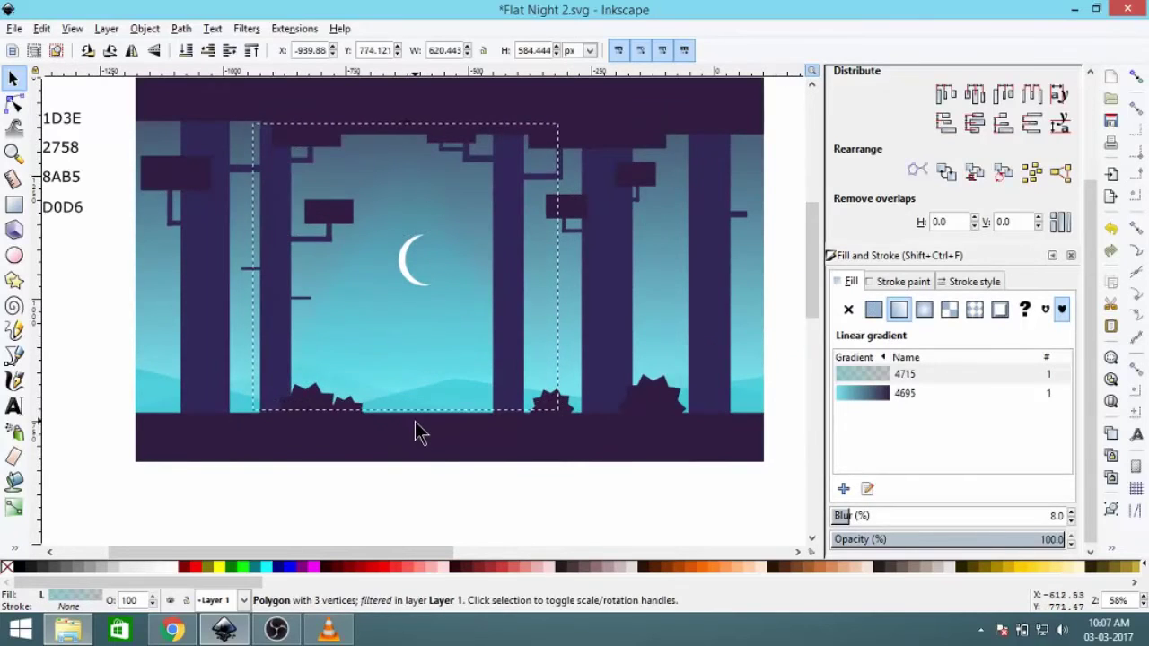
{"action": "left_click", "coordinate": [414, 421]}
{"action": "scroll", "coordinate": [415, 421], "scroll_direction": "down", "scroll_amount": 2}
{"action": "scroll", "coordinate": [538, 410], "scroll_direction": "up", "scroll_amount": 2}
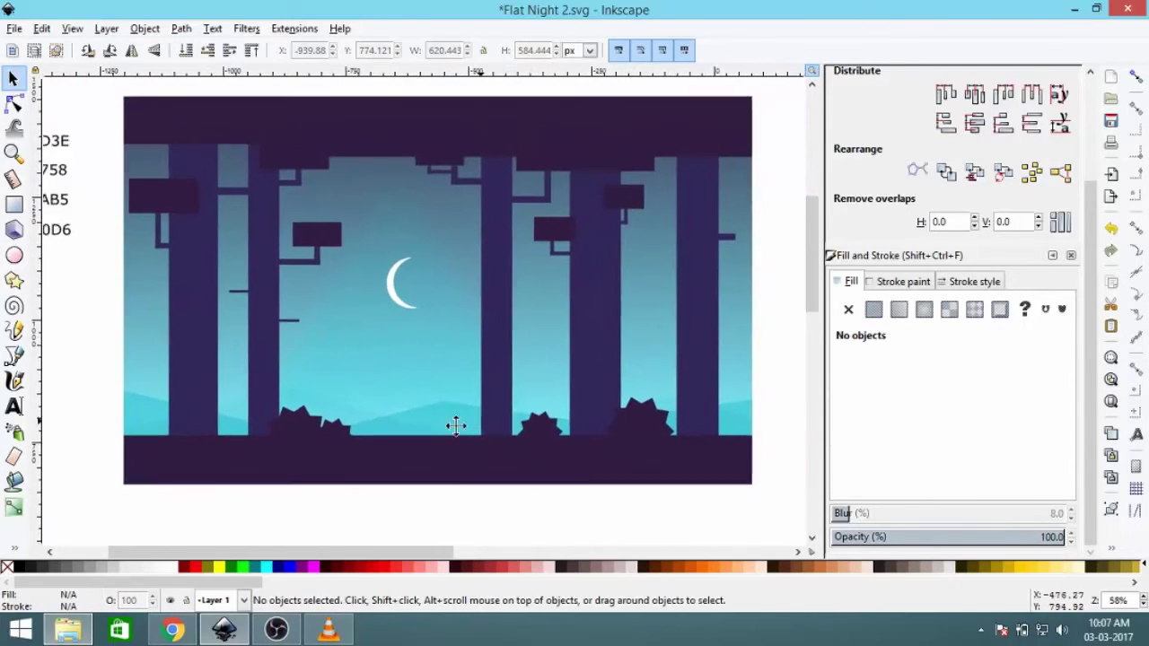
{"action": "left_click", "coordinate": [715, 216]}
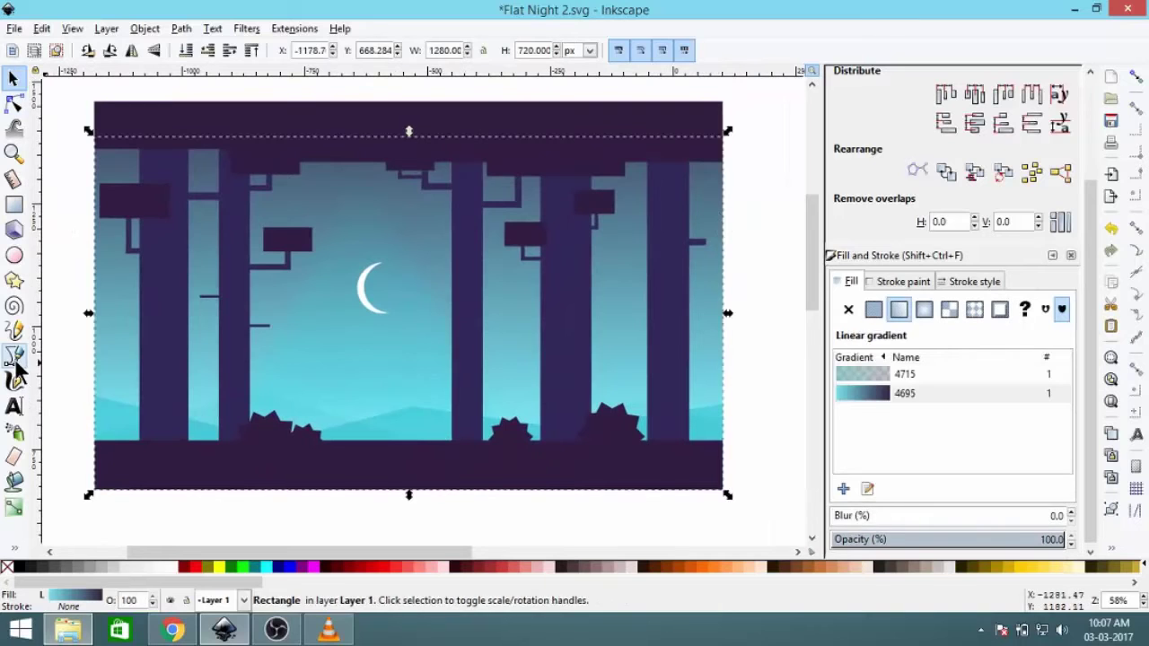
- Move the sky gradient's start to the ground and darken its top stop to #254c65
{"action": "left_click", "coordinate": [13, 508]}
{"action": "left_click_drag", "start_coordinate": [386, 412], "coordinate": [385, 441]}
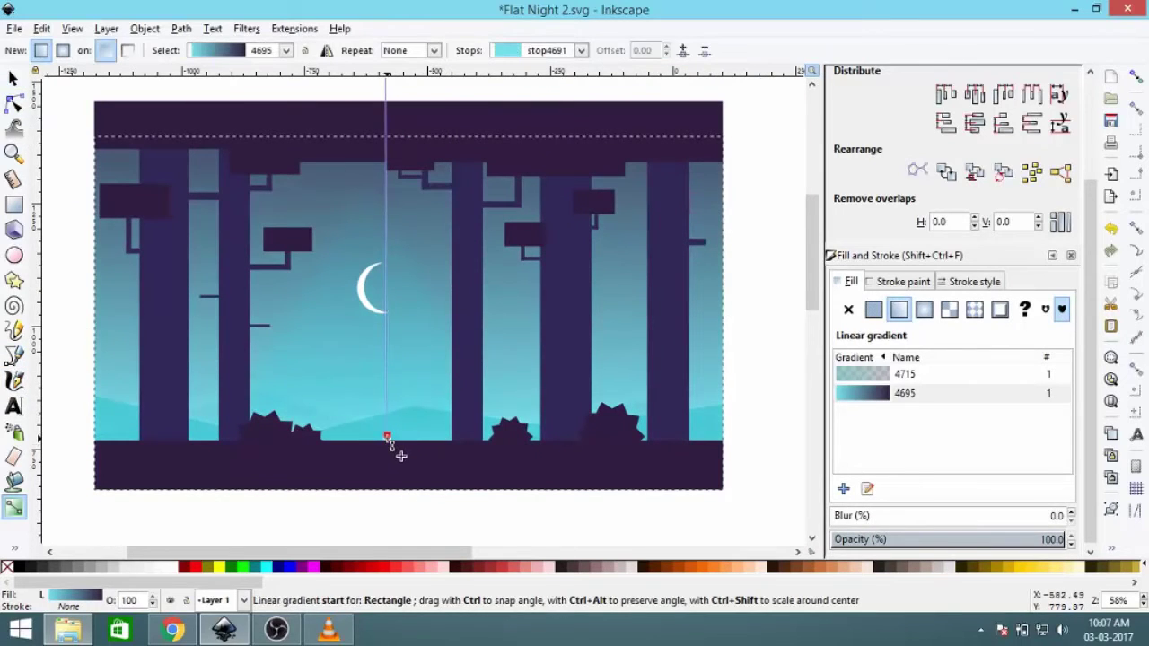
{"action": "key", "text": "Tab"}
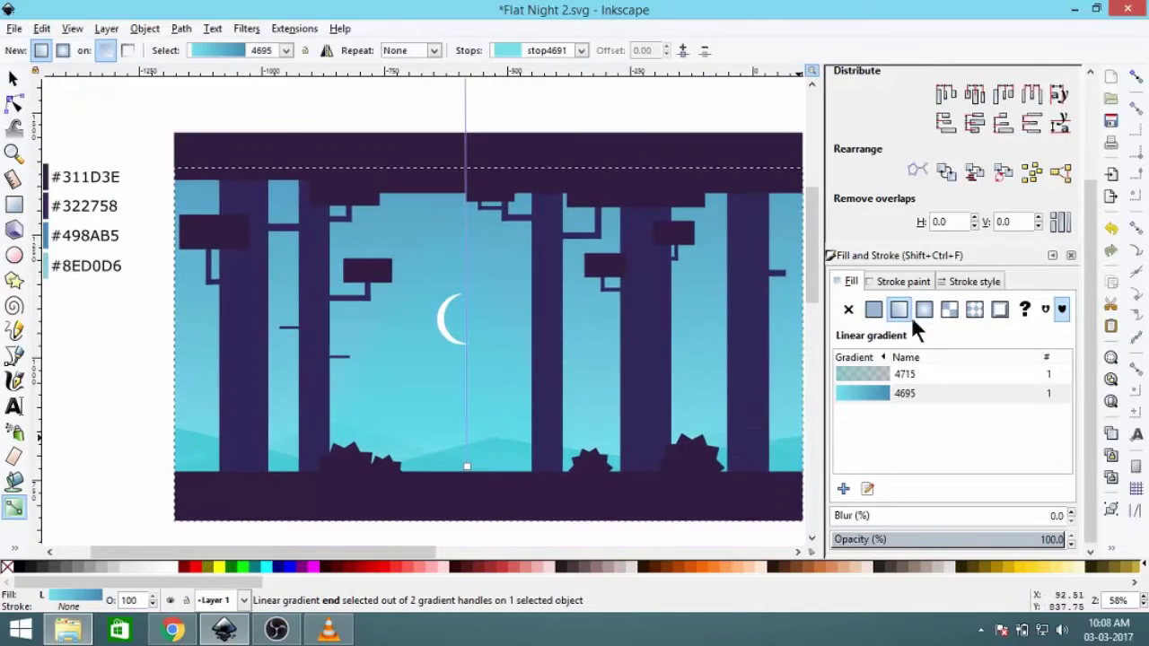
{"action": "scroll", "coordinate": [482, 144], "scroll_direction": "up", "scroll_amount": 1}
{"action": "left_click", "coordinate": [462, 108]}
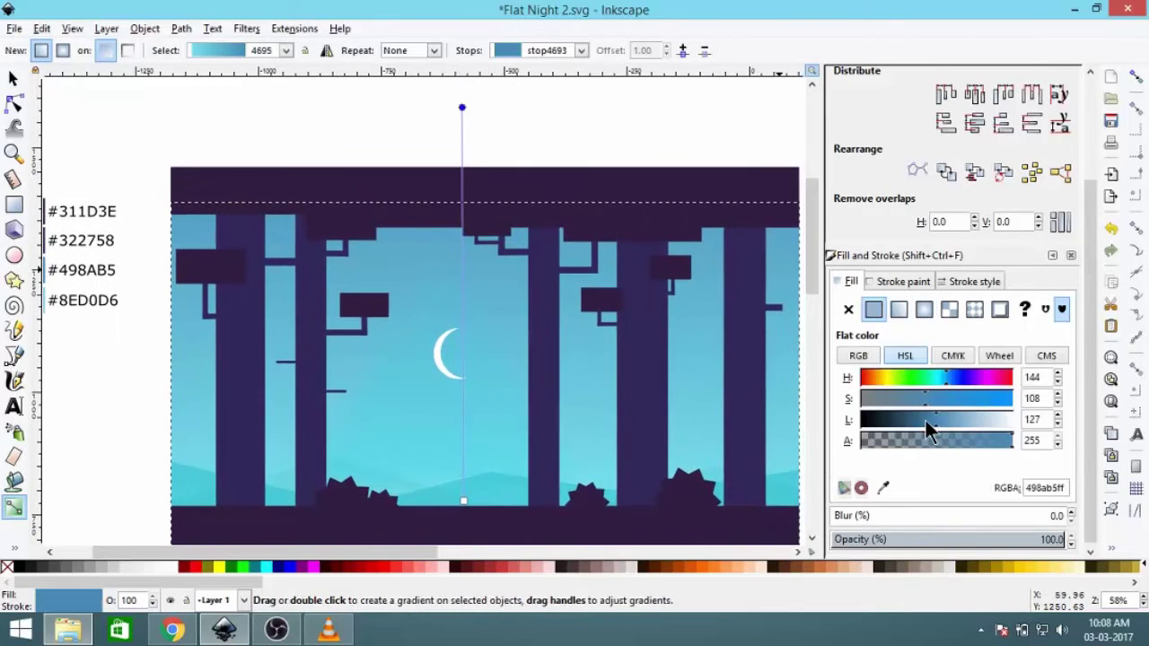
{"action": "left_click_drag", "start_coordinate": [925, 419], "coordinate": [916, 422]}
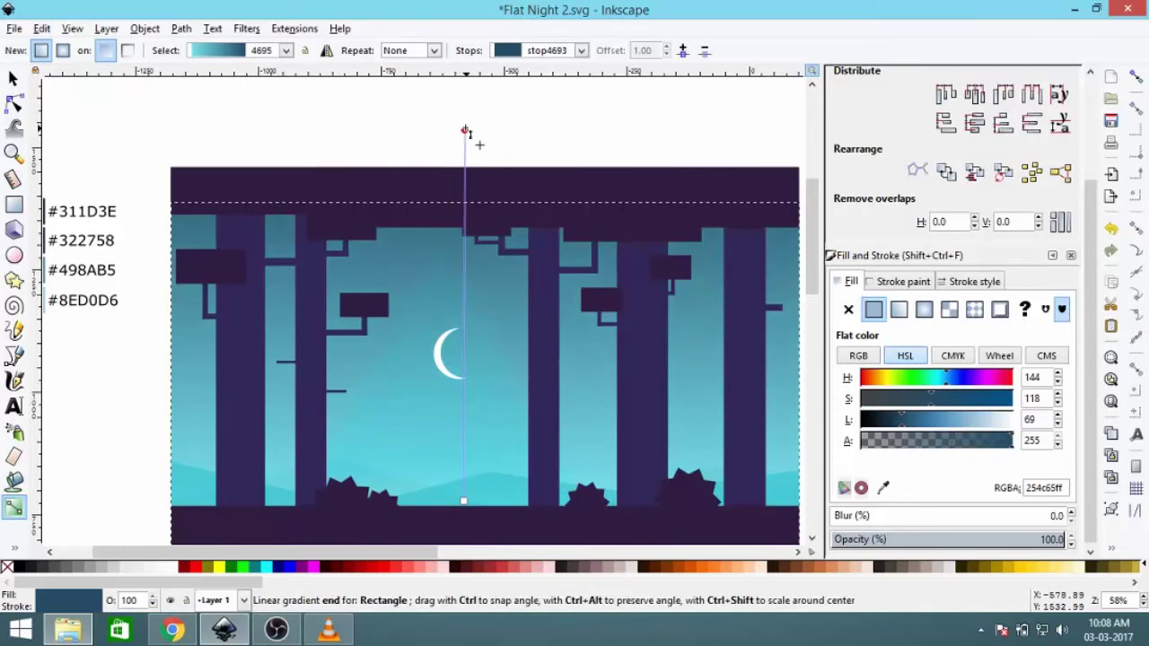
{"action": "left_click", "coordinate": [464, 499]}
- Adjust a beam gradient stop's alpha, lightness and saturation to brighten the beam
{"action": "key", "text": "Escape"}
{"action": "key", "text": "s"}
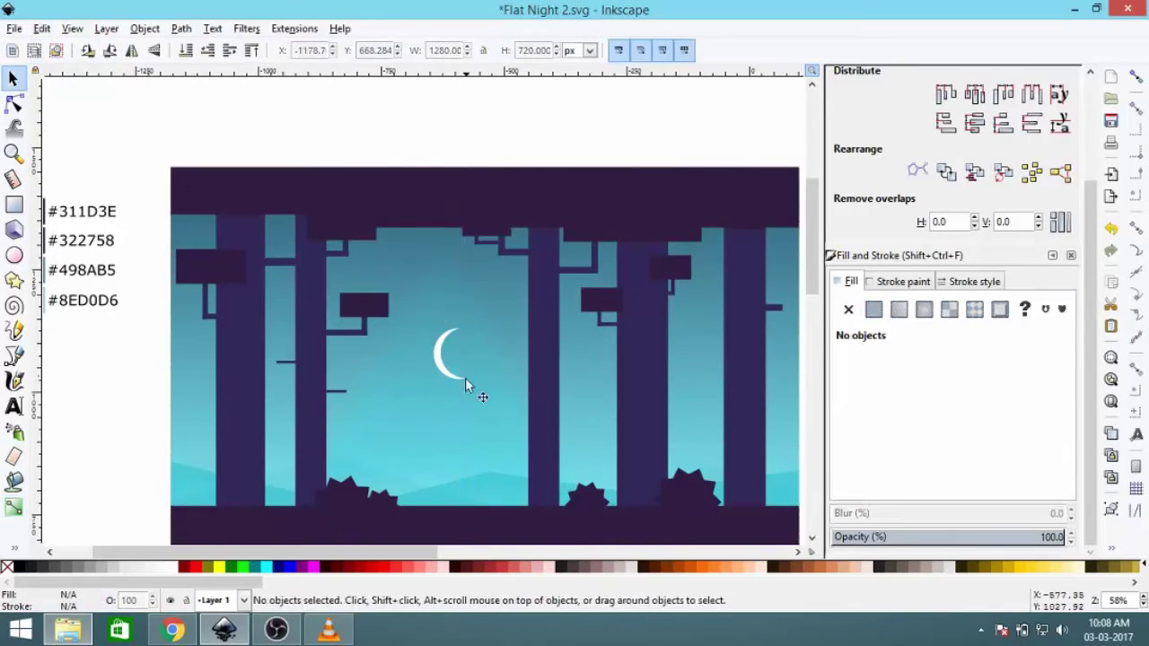
{"action": "left_click", "coordinate": [465, 379]}
{"action": "left_click", "coordinate": [13, 510]}
{"action": "left_click", "coordinate": [438, 477]}
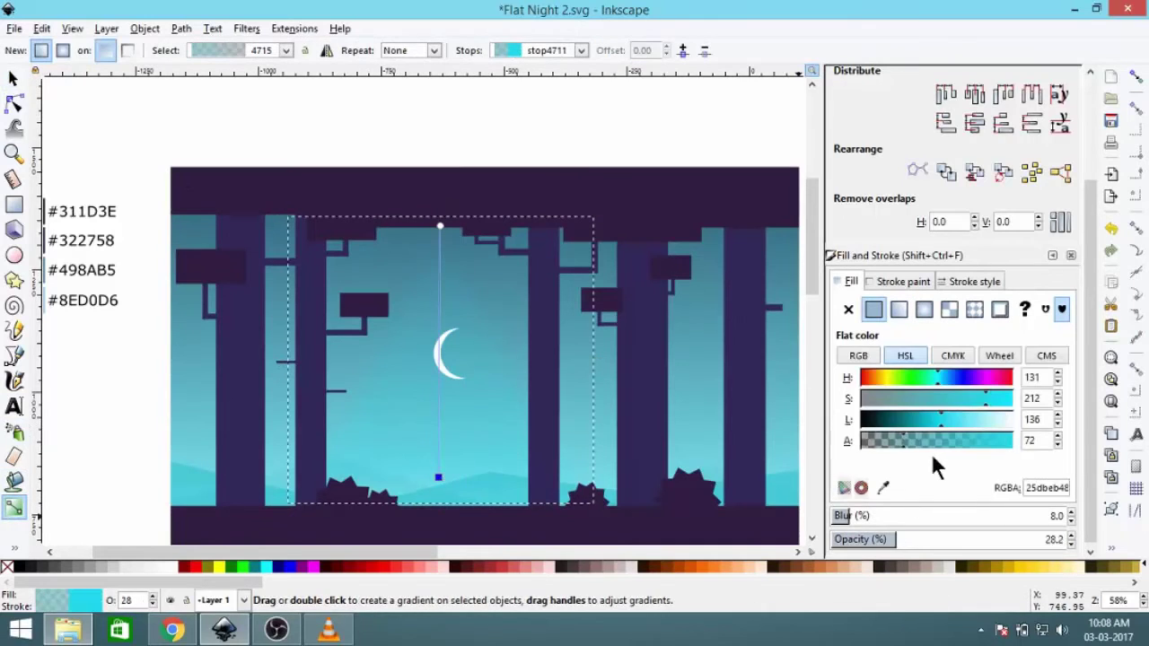
{"action": "left_click_drag", "start_coordinate": [930, 440], "coordinate": [949, 439]}
{"action": "left_click", "coordinate": [947, 421]}
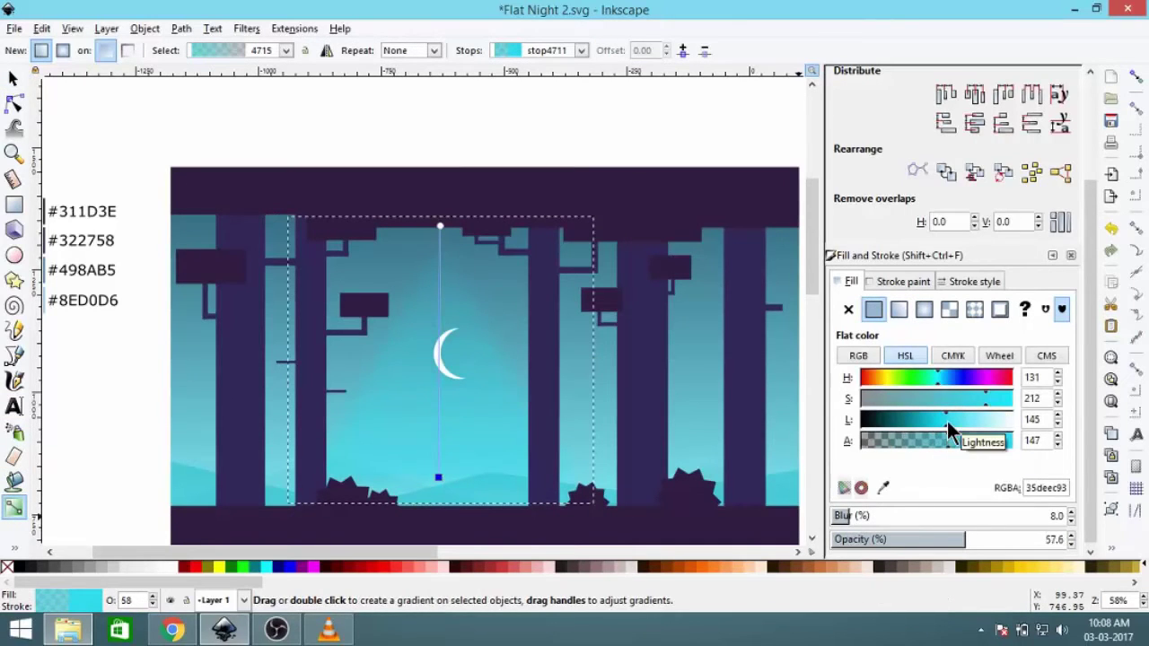
{"action": "left_click", "coordinate": [996, 399]}
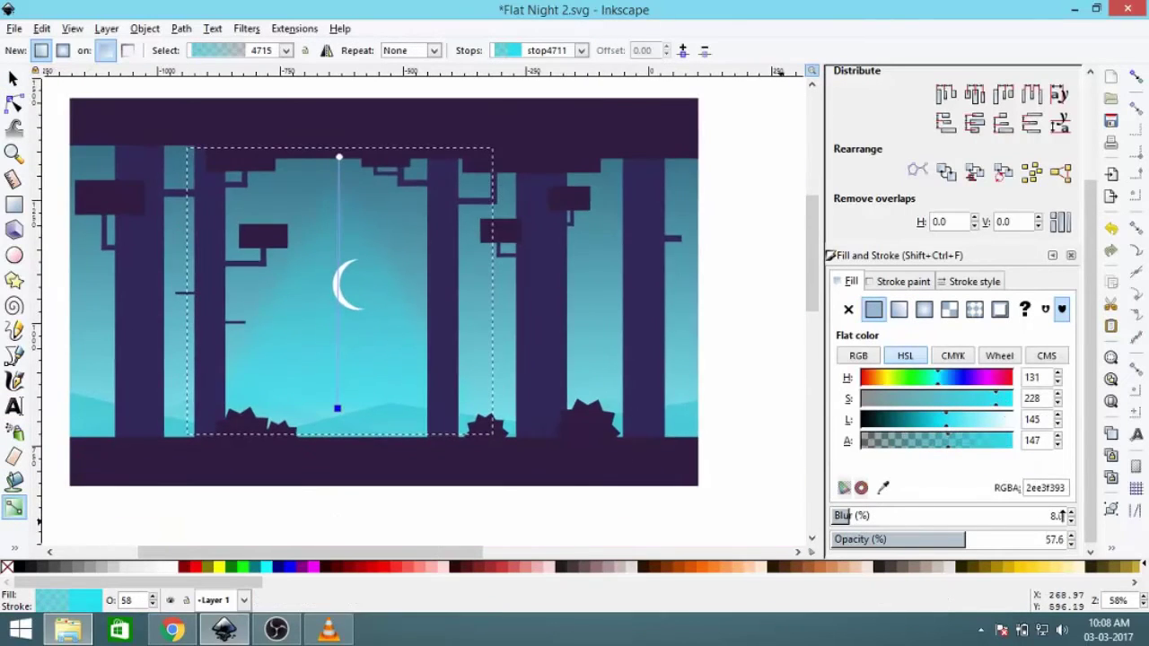
- Raise the beam's blur to 12, reselect it in the grouped scene, and zoom out
{"action": "scroll", "coordinate": [980, 518], "scroll_direction": "up", "scroll_amount": 4}
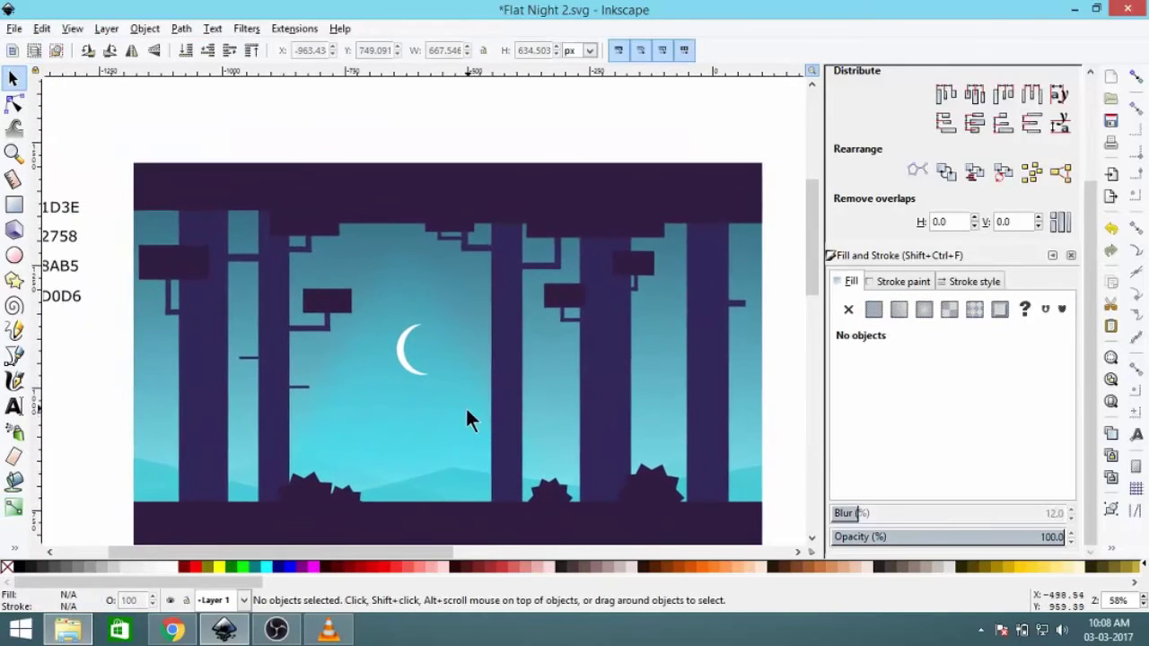
{"action": "key", "text": "ctrl+Left"}
{"action": "key", "text": "ctrl+Up"}
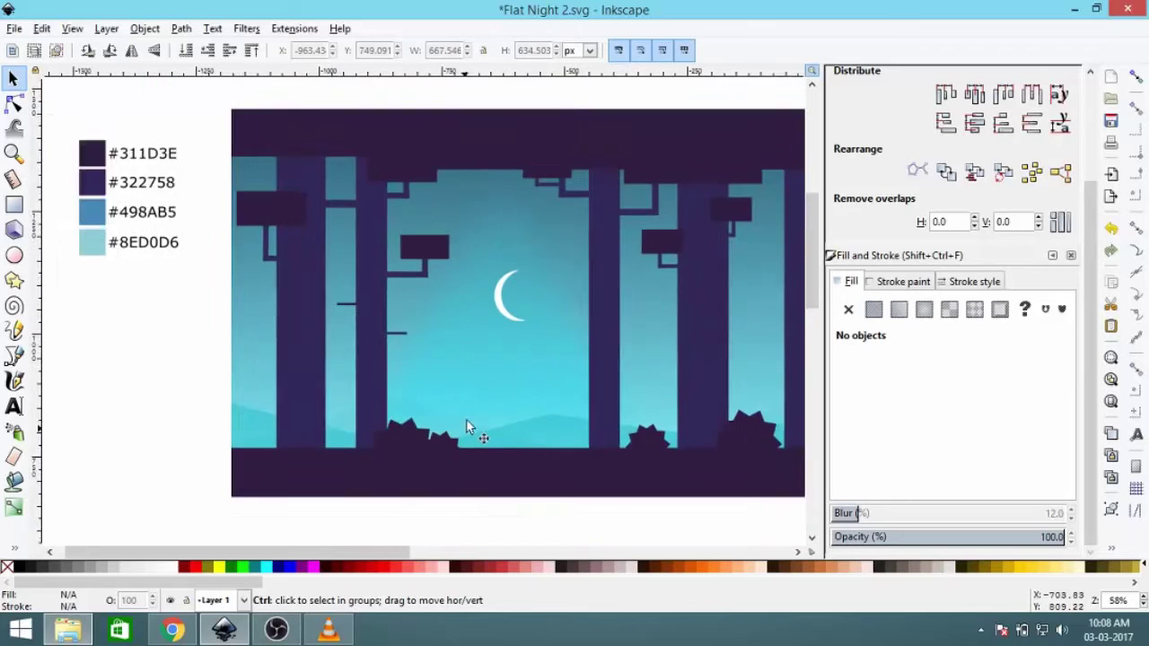
{"action": "left_click", "coordinate": [476, 449], "text": "ctrl"}
{"action": "left_click", "coordinate": [463, 413], "text": "ctrl"}
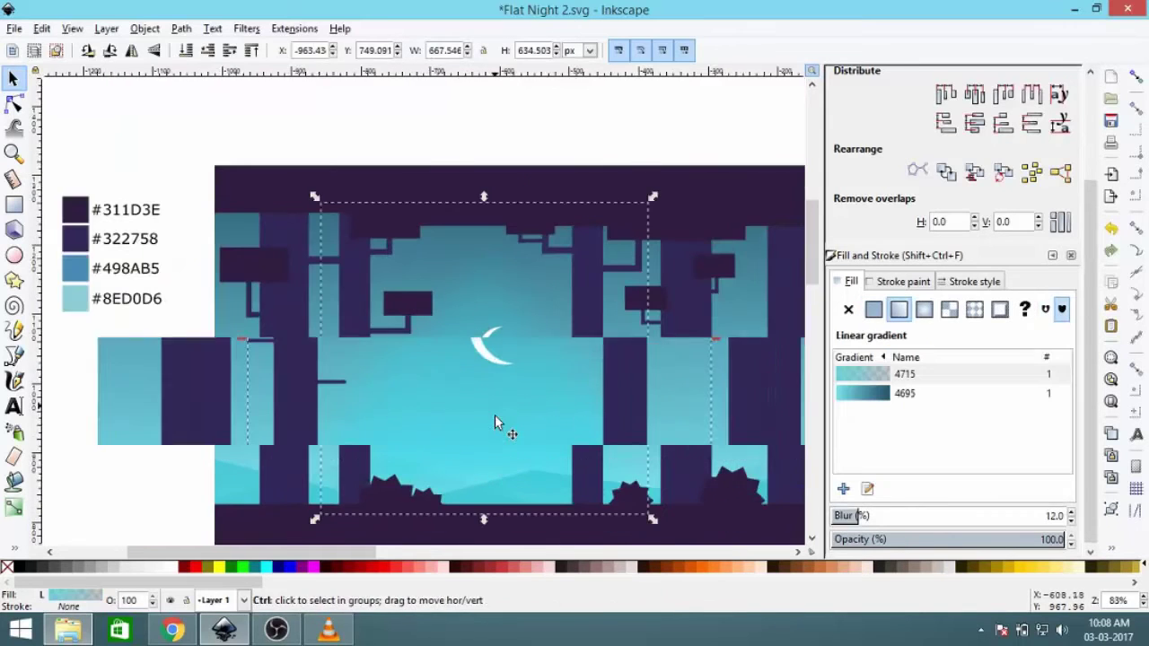
{"action": "scroll", "coordinate": [346, 164], "scroll_direction": "up", "scroll_amount": 1}
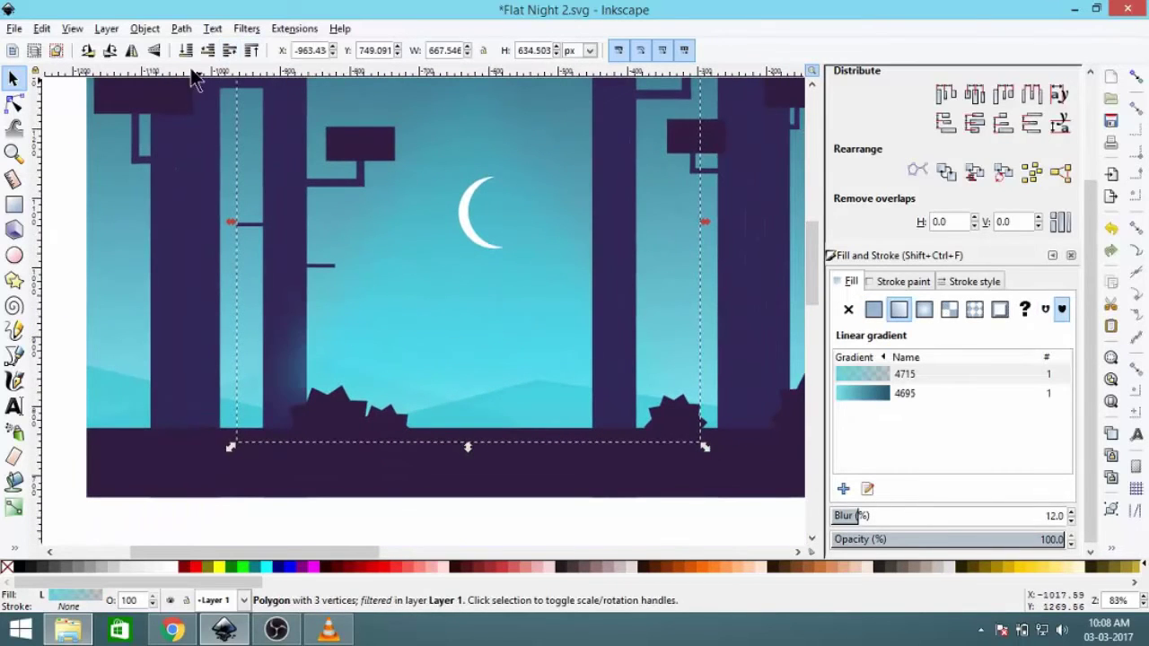
{"action": "key", "text": "5"}
{"action": "left_click", "coordinate": [415, 480]}
{"action": "scroll", "coordinate": [422, 377], "scroll_direction": "up", "scroll_amount": 1, "text": "ctrl"}
{"action": "scroll", "coordinate": [225, 269], "scroll_direction": "up", "scroll_amount": 1}
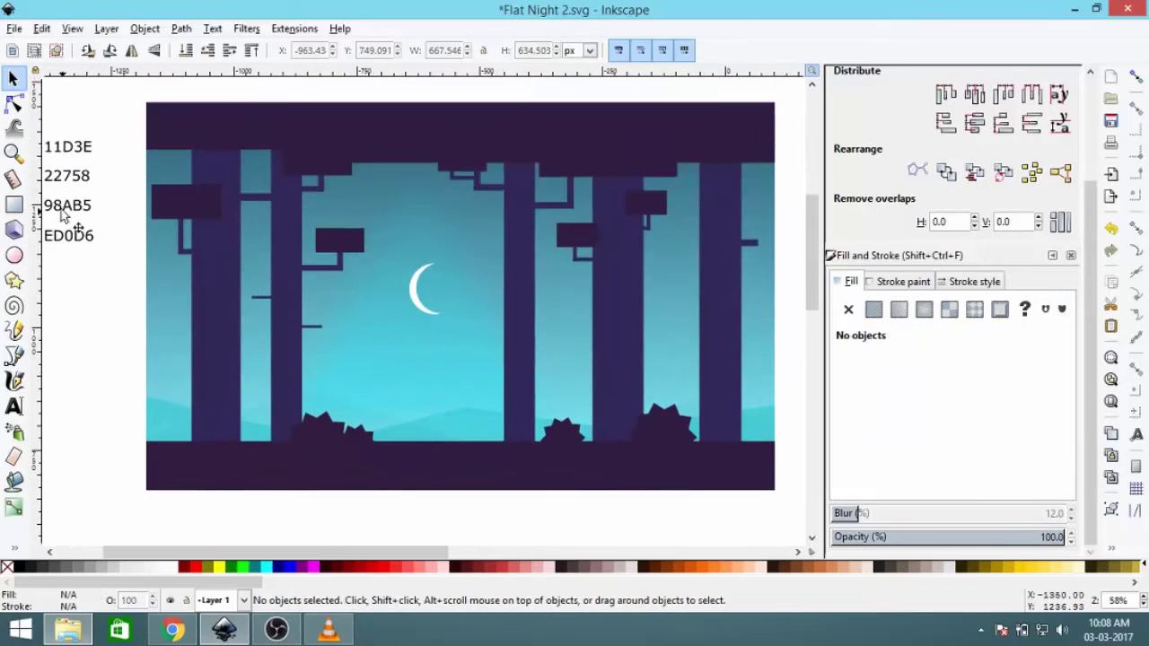
{"action": "left_click", "coordinate": [13, 255]}
{"action": "scroll", "coordinate": [602, 278], "scroll_direction": "up", "scroll_amount": 1}
{"action": "scroll", "coordinate": [601, 278], "scroll_direction": "right", "scroll_amount": 5}
- Draw a tiny opaque white 4.697 px circle star, place it, and save the drawing
{"action": "mouse_move", "coordinate": [645, 251]}
{"action": "left_mouse_down"}
{"action": "mouse_move", "coordinate": [659, 264]}
{"action": "mouse_move", "coordinate": [288, 216]}
{"action": "left_mouse_up"}
{"action": "scroll", "coordinate": [658, 265], "scroll_direction": "up", "scroll_amount": 4, "text": "ctrl"}
{"action": "key", "text": "s"}
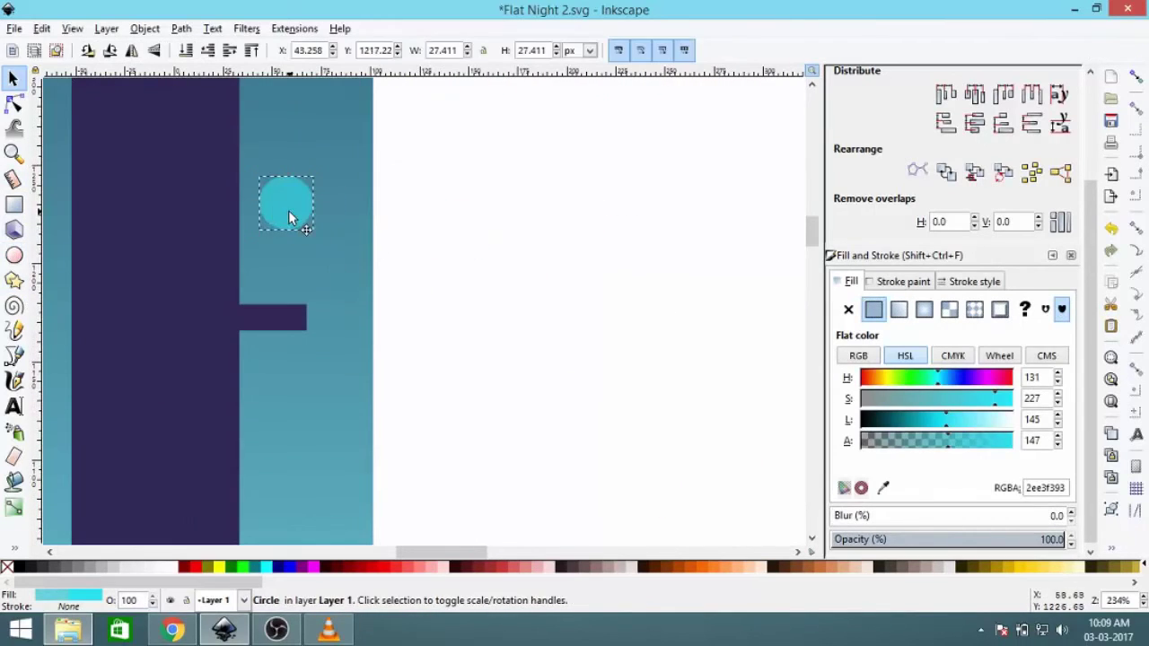
{"action": "left_click", "coordinate": [172, 567]}
{"action": "left_click", "coordinate": [1010, 441]}
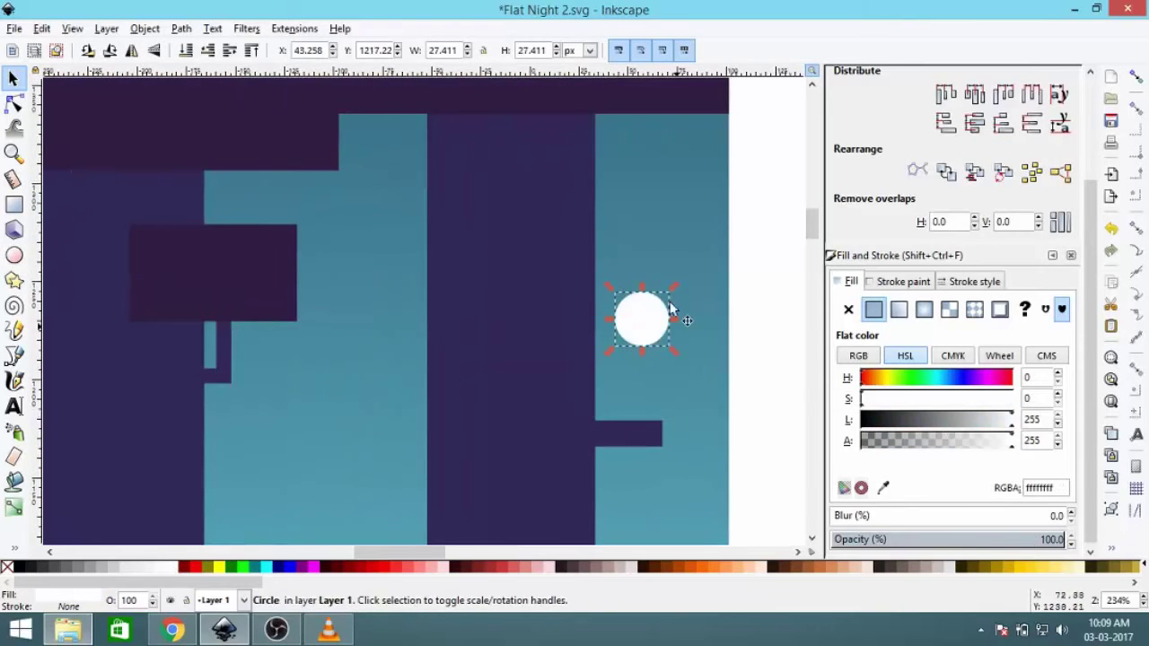
{"action": "left_click_drag", "start_coordinate": [673, 287], "coordinate": [640, 350]}
{"action": "scroll", "coordinate": [640, 359], "scroll_direction": "down", "scroll_amount": 4, "text": "ctrl"}
{"action": "scroll", "coordinate": [650, 386], "scroll_direction": "down", "scroll_amount": 1, "text": "ctrl"}
{"action": "left_click", "coordinate": [656, 388]}
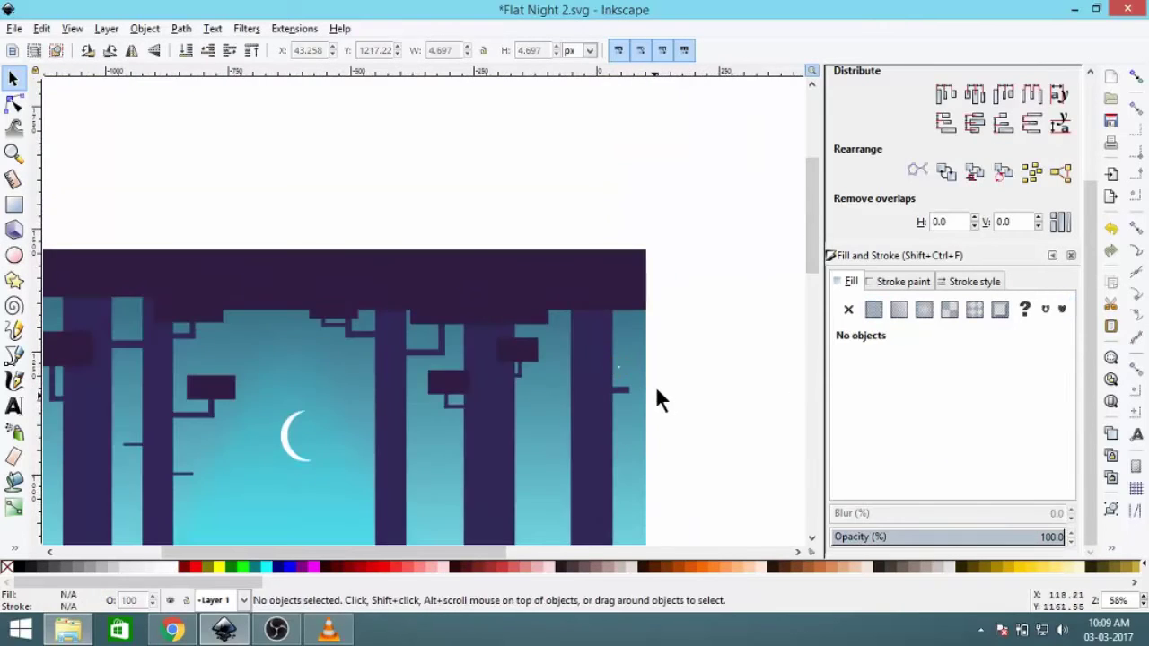
{"action": "scroll", "coordinate": [529, 324], "scroll_direction": "up", "scroll_amount": 5, "text": "ctrl"}
{"action": "left_click_drag", "start_coordinate": [526, 320], "coordinate": [554, 252]}
{"action": "key", "text": "ctrl+s"}
- Undo an accidental stretch, then duplicate the star dot and move the copy lower
{"action": "scroll", "coordinate": [518, 267], "scroll_direction": "down", "scroll_amount": 1, "text": "ctrl"}
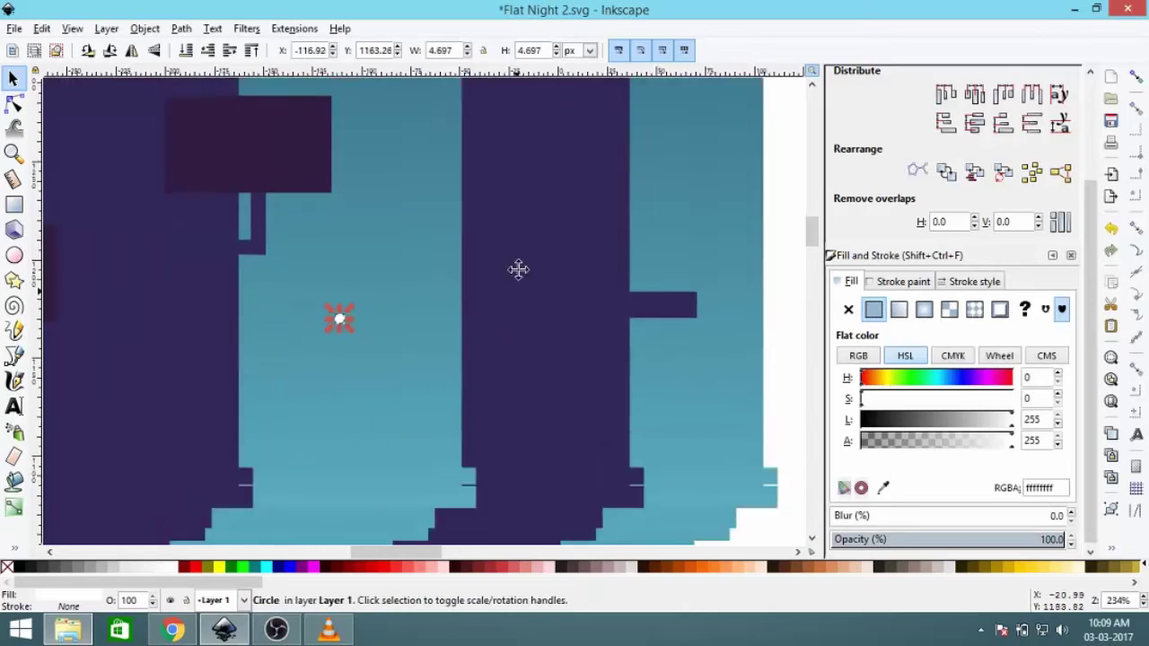
{"action": "scroll", "coordinate": [367, 326], "scroll_direction": "down", "scroll_amount": 1, "text": "ctrl"}
{"action": "left_click_drag", "start_coordinate": [375, 291], "coordinate": [375, 220]}
{"action": "scroll", "coordinate": [547, 225], "scroll_direction": "up", "scroll_amount": 1, "text": "ctrl"}
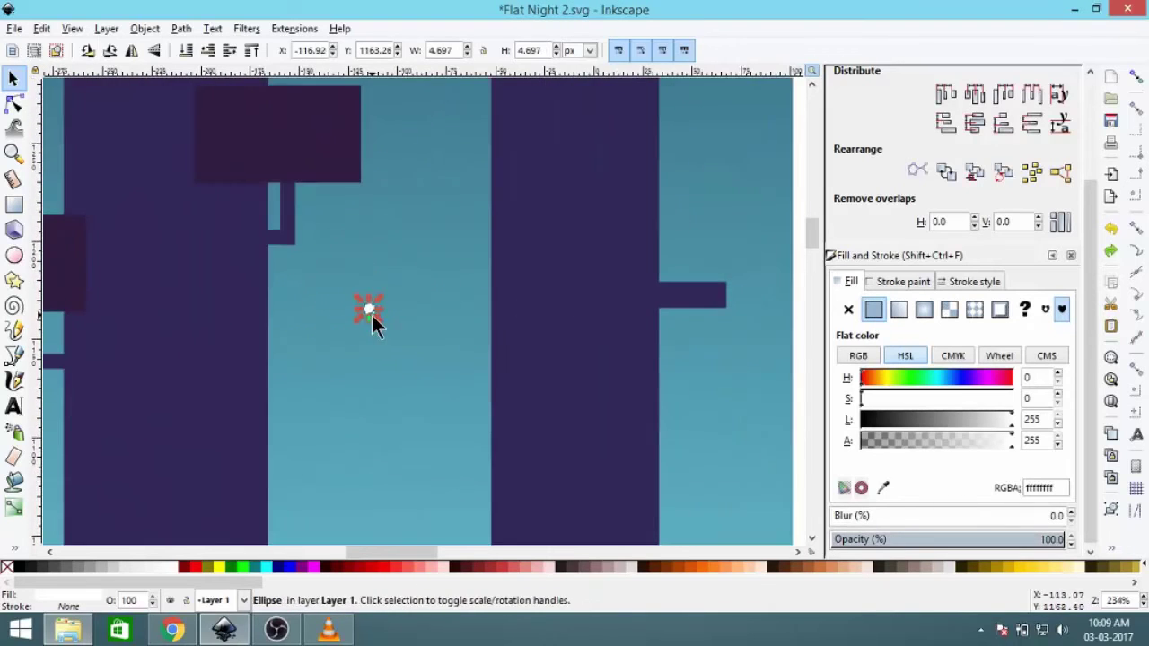
{"action": "key", "text": "ctrl+z"}
{"action": "right_click", "coordinate": [468, 195]}
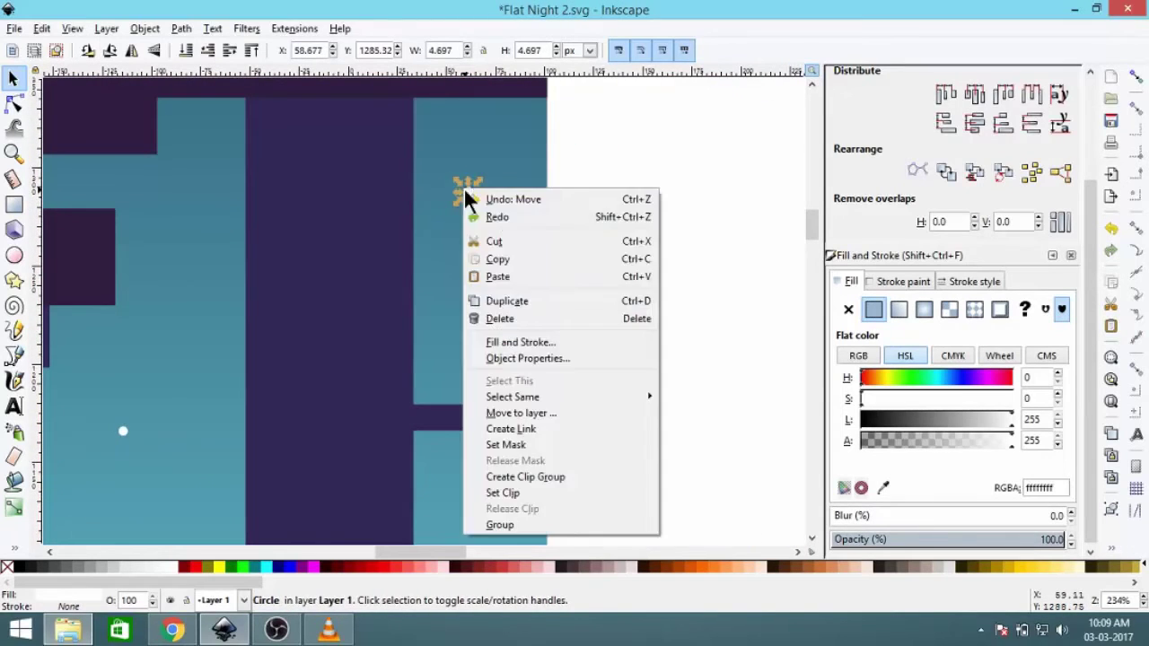
{"action": "left_click", "coordinate": [484, 299]}
{"action": "left_click_drag", "start_coordinate": [469, 194], "coordinate": [503, 467]}
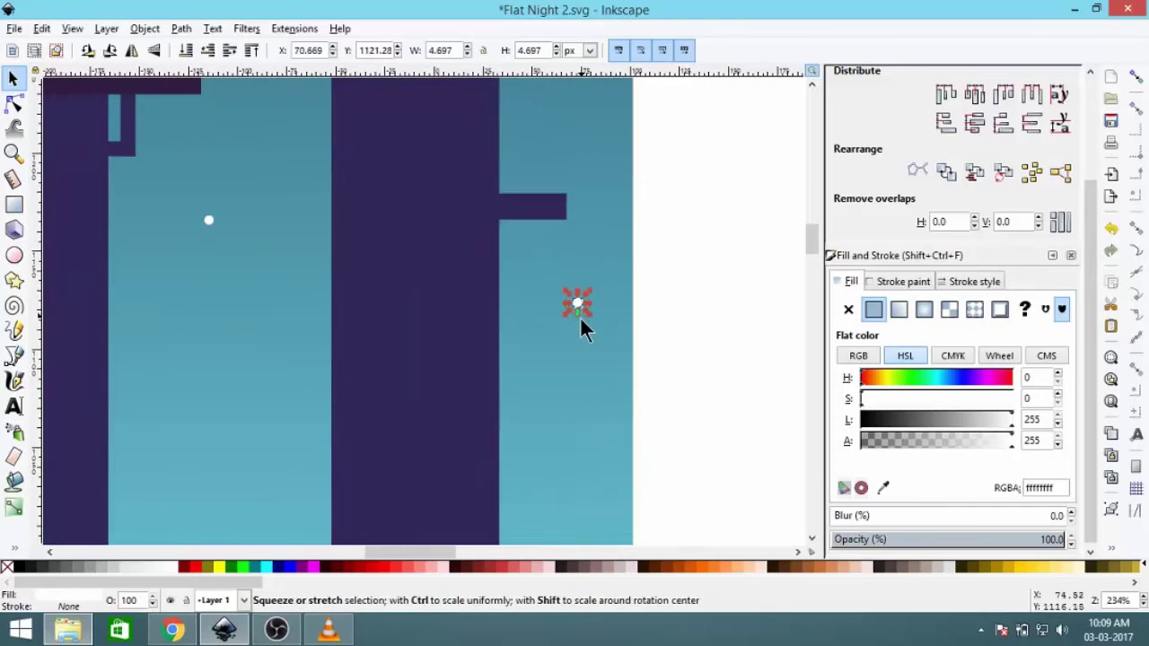
{"action": "left_click_drag", "start_coordinate": [582, 305], "coordinate": [585, 405]}
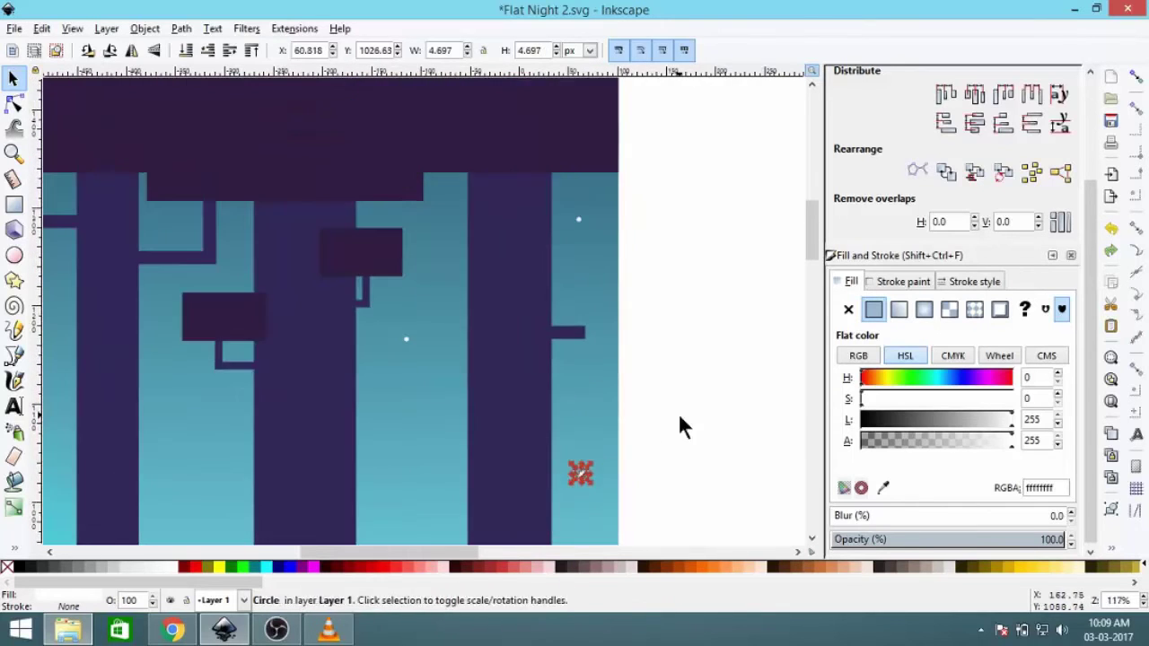
- Place star dots beside the moon, left of the moon, and near the left tree
{"action": "scroll", "coordinate": [682, 425], "scroll_direction": "down", "scroll_amount": 1, "text": "ctrl"}
{"action": "scroll", "coordinate": [622, 377], "scroll_direction": "up", "scroll_amount": 1, "text": "ctrl"}
{"action": "left_click", "coordinate": [620, 345]}
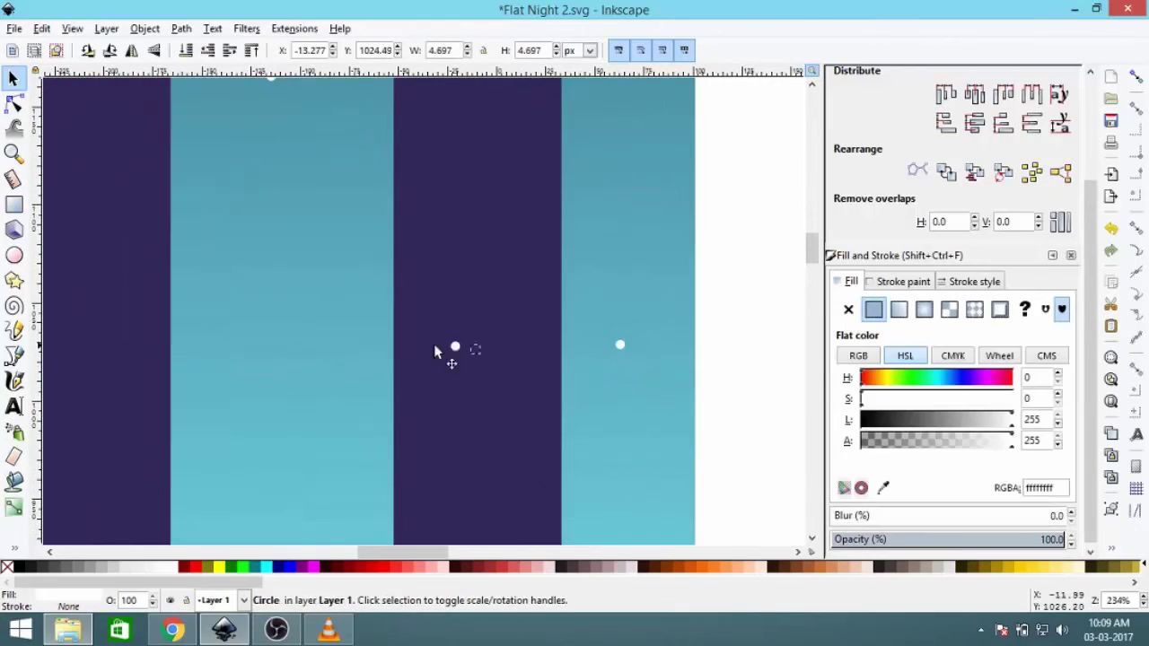
{"action": "left_click_drag", "start_coordinate": [433, 351], "coordinate": [388, 410]}
{"action": "scroll", "coordinate": [425, 389], "scroll_direction": "down", "scroll_amount": 1}
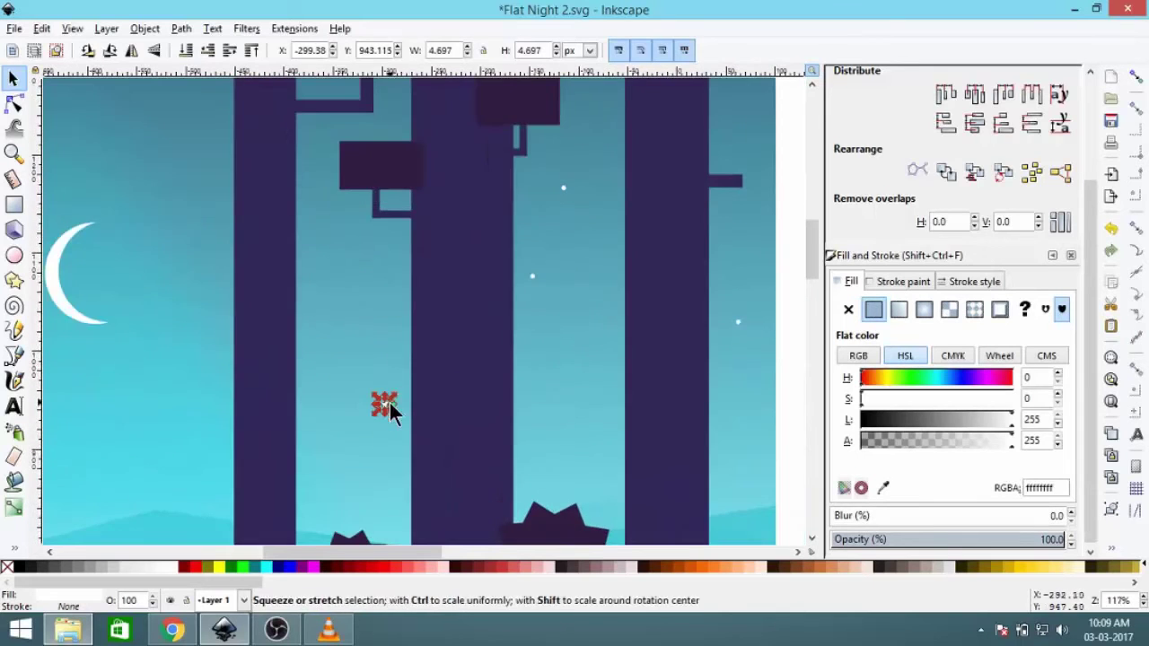
{"action": "scroll", "coordinate": [388, 406], "scroll_direction": "up", "scroll_amount": 1, "text": "ctrl"}
{"action": "left_click_drag", "start_coordinate": [379, 408], "coordinate": [580, 463]}
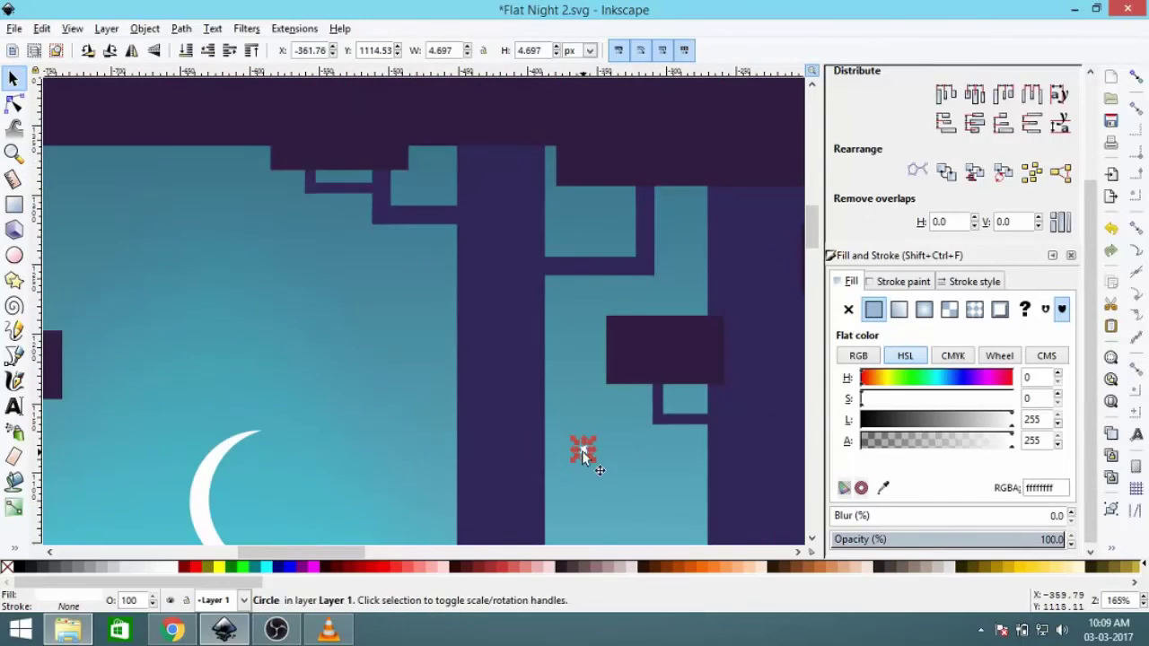
{"action": "left_click_drag", "start_coordinate": [411, 259], "coordinate": [508, 332]}
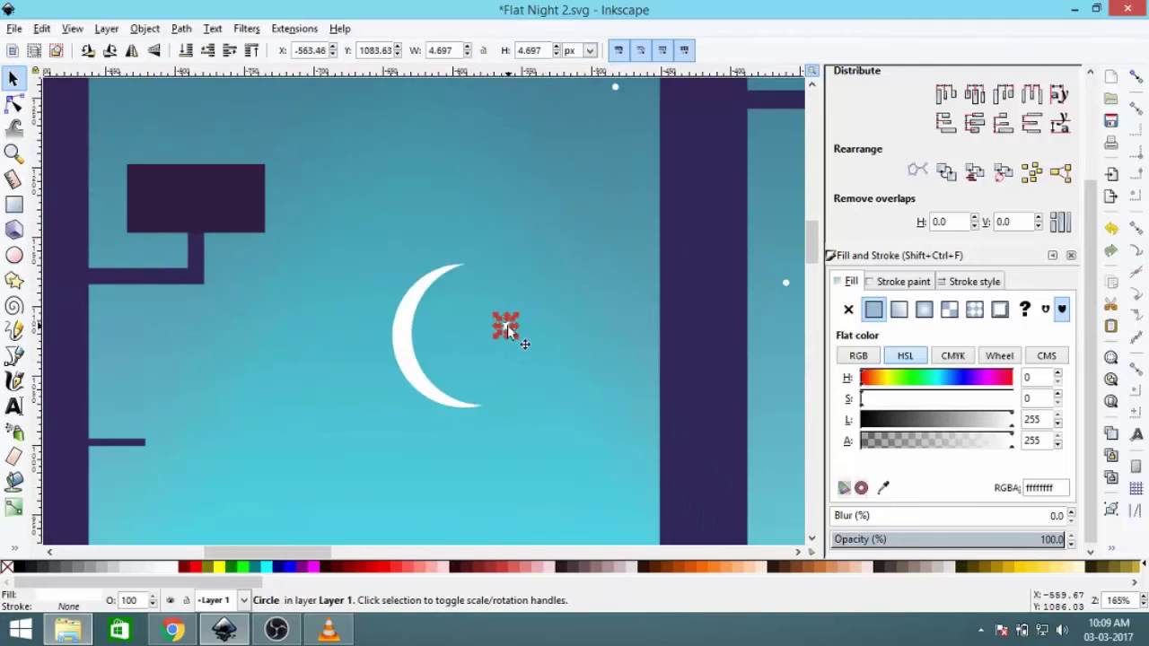
{"action": "left_click_drag", "start_coordinate": [356, 252], "coordinate": [364, 284]}
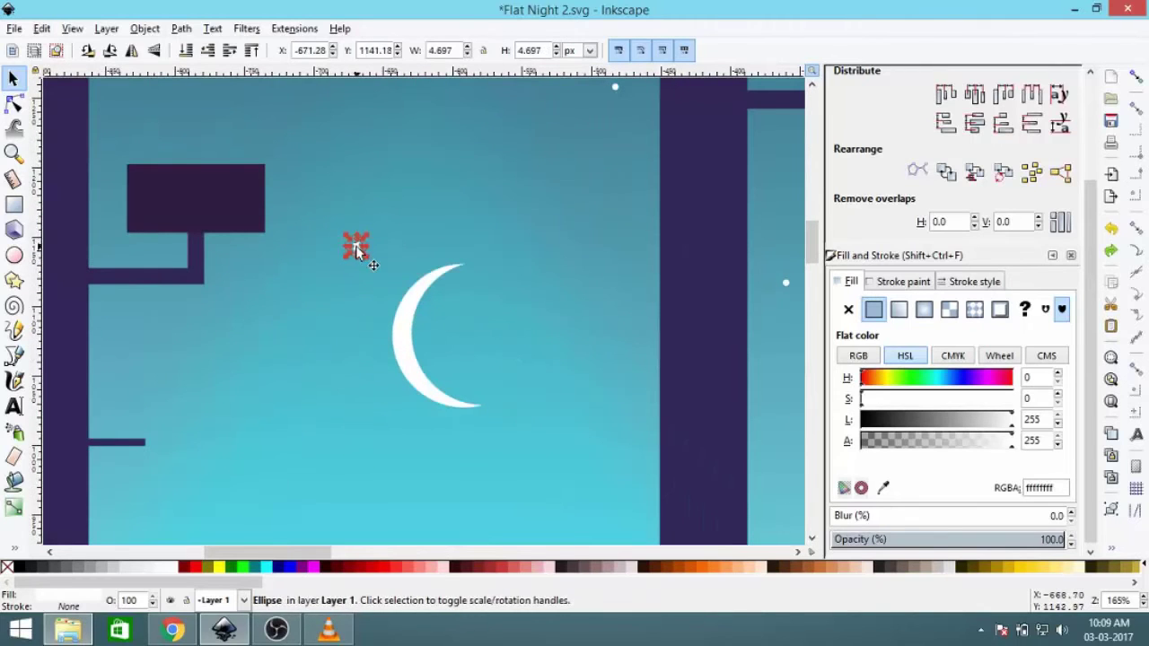
{"action": "left_click_drag", "start_coordinate": [570, 511], "coordinate": [642, 395]}
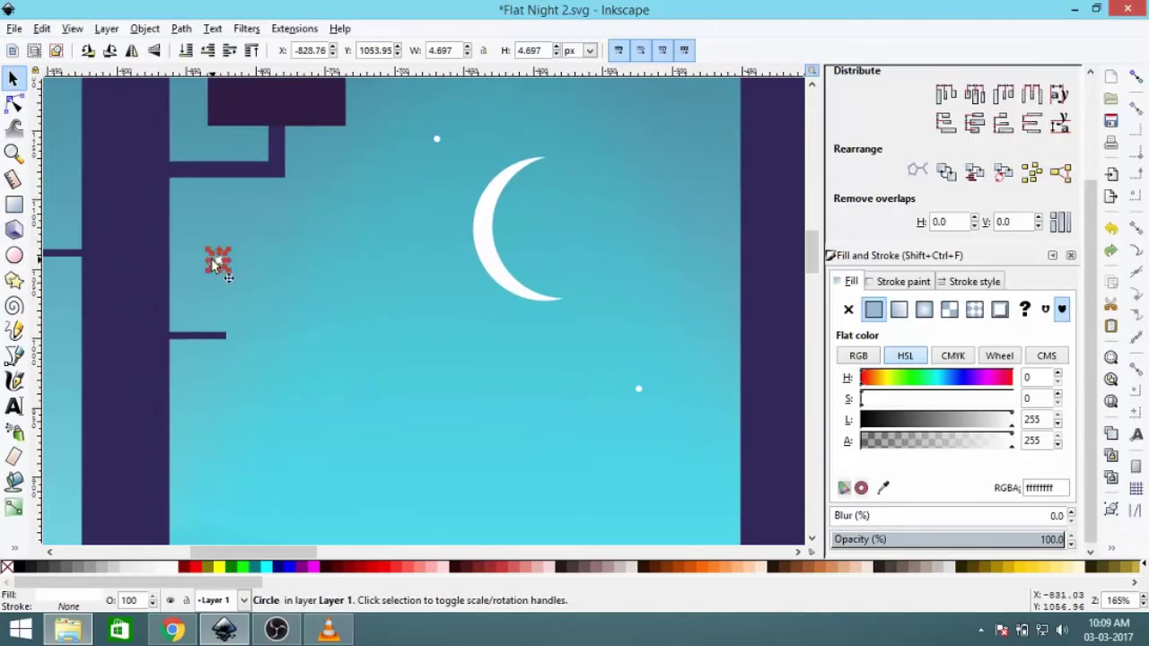
{"action": "left_click_drag", "start_coordinate": [216, 263], "coordinate": [562, 314]}
- Move two more star dots to new spots, one between the trees
{"action": "left_click", "coordinate": [470, 462]}
{"action": "scroll", "coordinate": [526, 465], "scroll_direction": "down", "scroll_amount": 2, "text": "ctrl"}
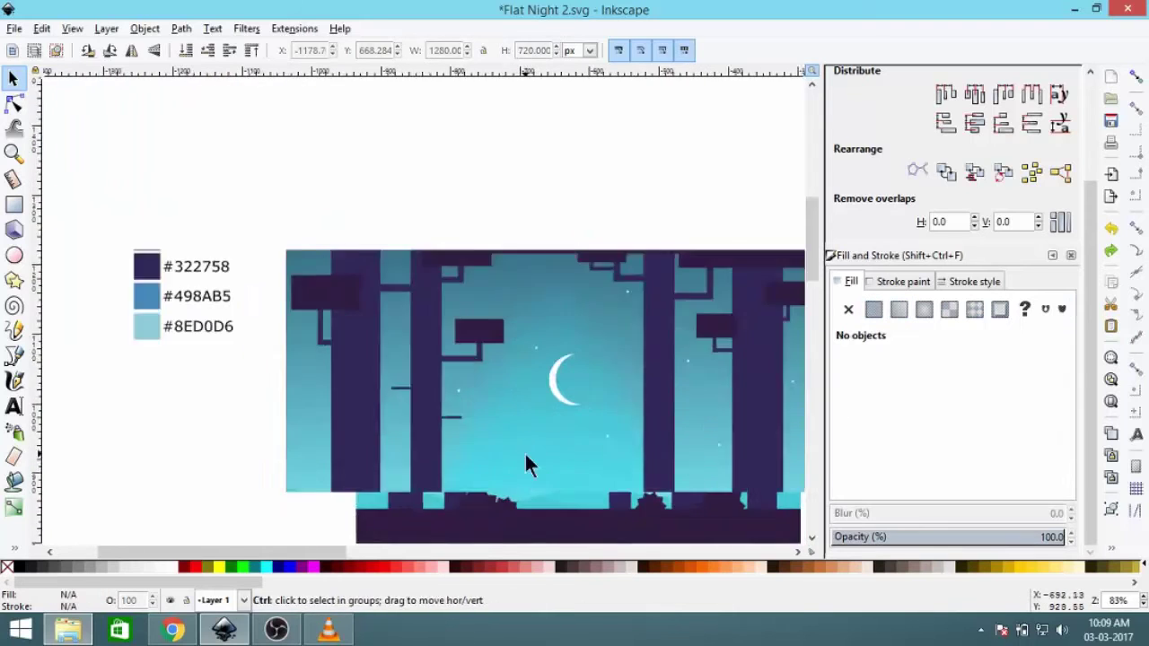
{"action": "scroll", "coordinate": [395, 328], "scroll_direction": "up", "scroll_amount": 1, "text": "ctrl"}
{"action": "left_click", "coordinate": [395, 325]}
{"action": "scroll", "coordinate": [404, 325], "scroll_direction": "up", "scroll_amount": 1, "text": "ctrl"}
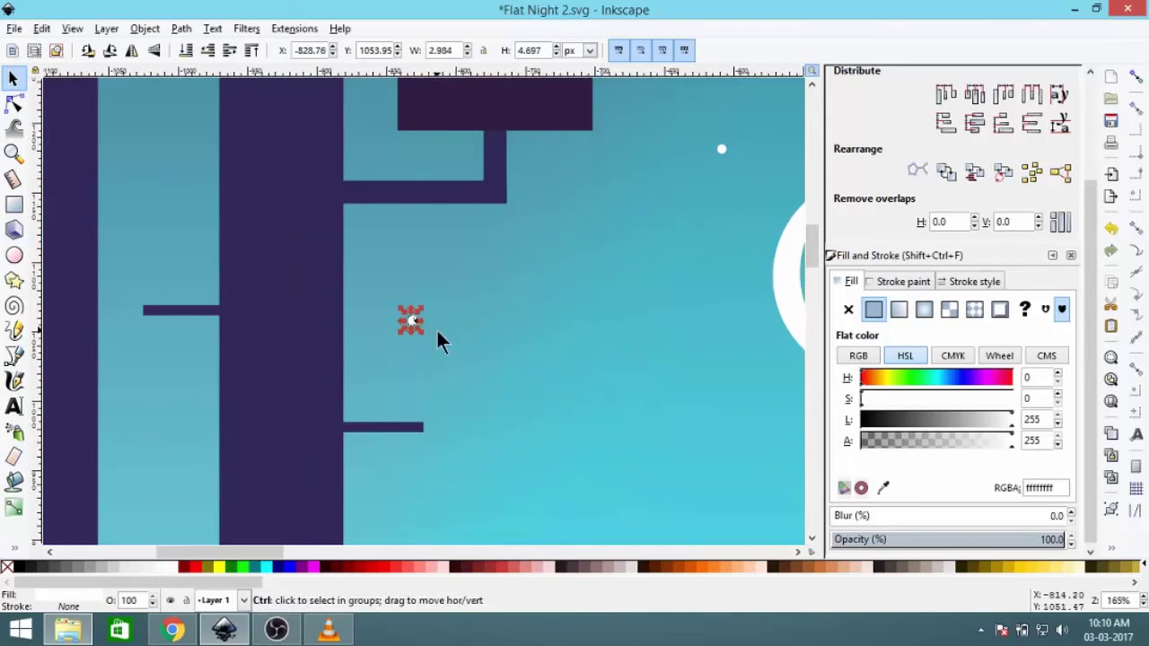
{"action": "left_click_drag", "start_coordinate": [410, 320], "coordinate": [445, 252]}
{"action": "key", "text": "Escape"}
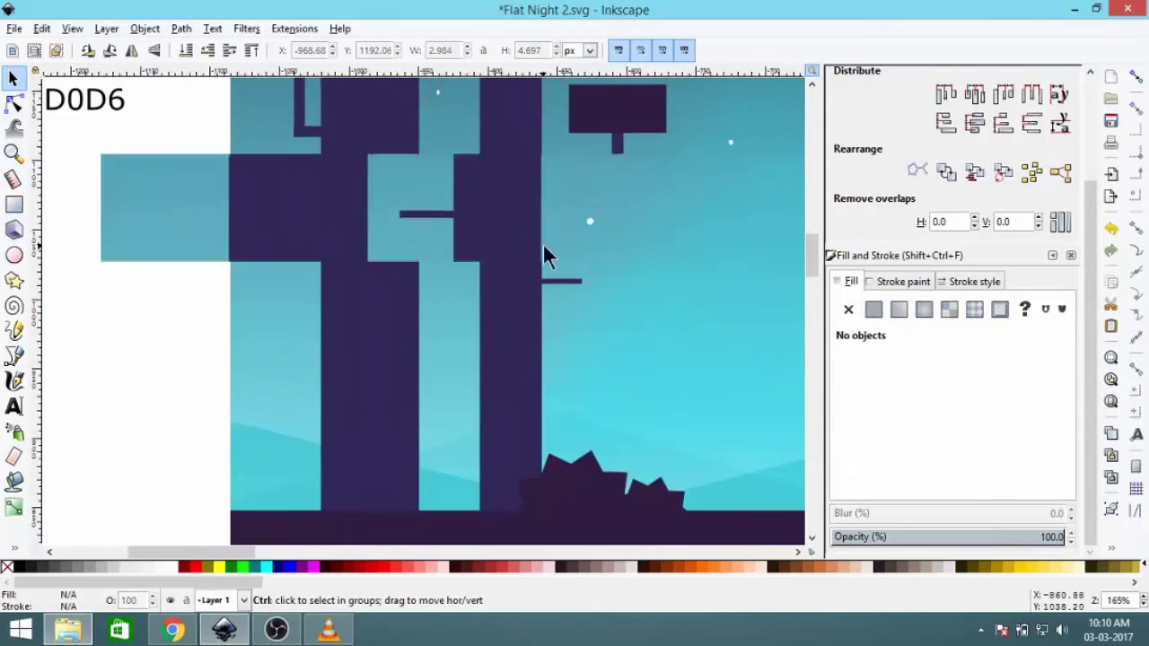
{"action": "scroll", "coordinate": [545, 246], "scroll_direction": "up", "scroll_amount": 1, "text": "ctrl"}
{"action": "left_click", "coordinate": [609, 212]}
{"action": "scroll", "coordinate": [367, 460], "scroll_direction": "down", "scroll_amount": 2, "text": "ctrl"}
{"action": "scroll", "coordinate": [377, 431], "scroll_direction": "up", "scroll_amount": 3, "text": "ctrl"}
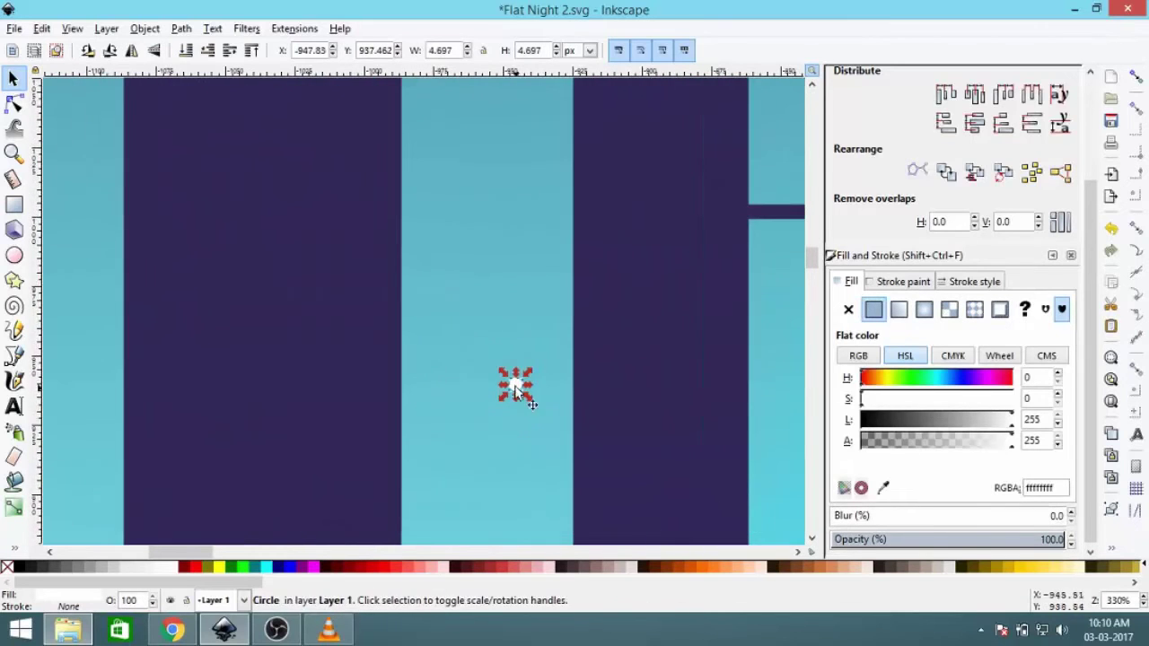
{"action": "left_click_drag", "start_coordinate": [367, 460], "coordinate": [367, 251]}
{"action": "key", "text": "Escape"}
- Move another star dot higher in the sky and deselect it
{"action": "scroll", "coordinate": [333, 329], "scroll_direction": "down", "scroll_amount": 3, "text": "ctrl"}
{"action": "scroll", "coordinate": [346, 437], "scroll_direction": "down", "scroll_amount": 4, "text": "ctrl"}
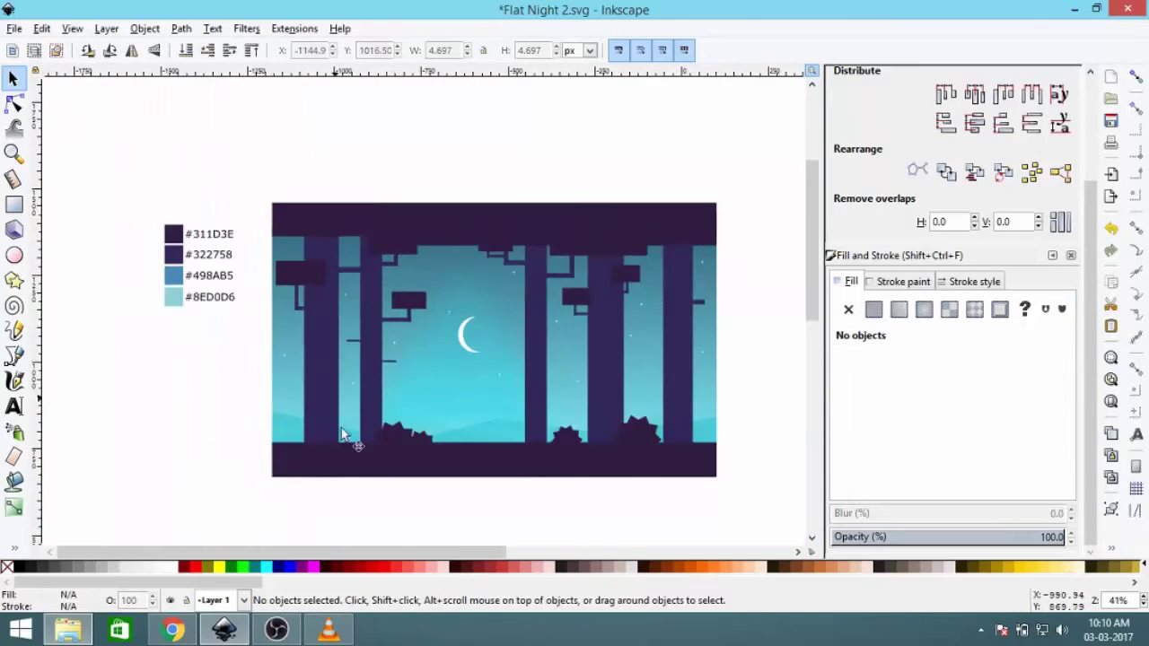
{"action": "scroll", "coordinate": [316, 380], "scroll_direction": "up", "scroll_amount": 1, "text": "ctrl"}
{"action": "scroll", "coordinate": [306, 323], "scroll_direction": "up", "scroll_amount": 1, "text": "ctrl"}
{"action": "scroll", "coordinate": [171, 390], "scroll_direction": "up", "scroll_amount": 2, "text": "ctrl"}
{"action": "scroll", "coordinate": [164, 379], "scroll_direction": "up", "scroll_amount": 1, "text": "ctrl"}
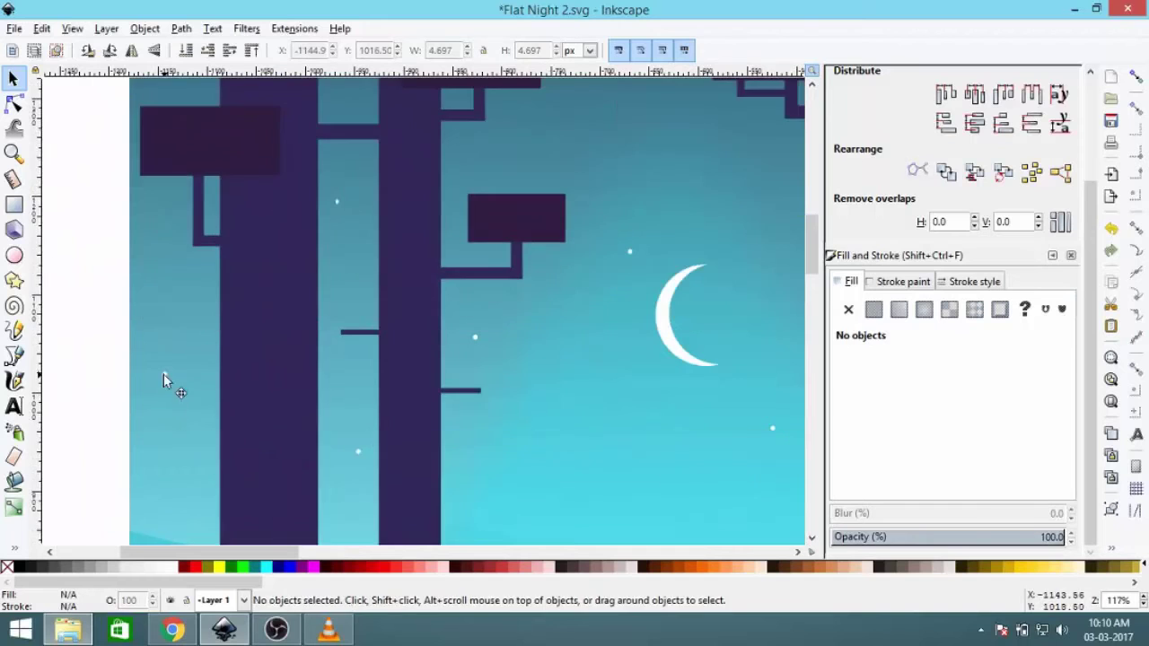
{"action": "scroll", "coordinate": [164, 380], "scroll_direction": "up", "scroll_amount": 1, "text": "ctrl"}
{"action": "left_click", "coordinate": [213, 443]}
{"action": "scroll", "coordinate": [215, 438], "scroll_direction": "down", "scroll_amount": 2, "text": "ctrl"}
{"action": "left_click_drag", "start_coordinate": [379, 492], "coordinate": [367, 216]}
{"action": "key", "text": "Escape"}
{"action": "scroll", "coordinate": [250, 377], "scroll_direction": "down", "scroll_amount": 2, "text": "ctrl"}
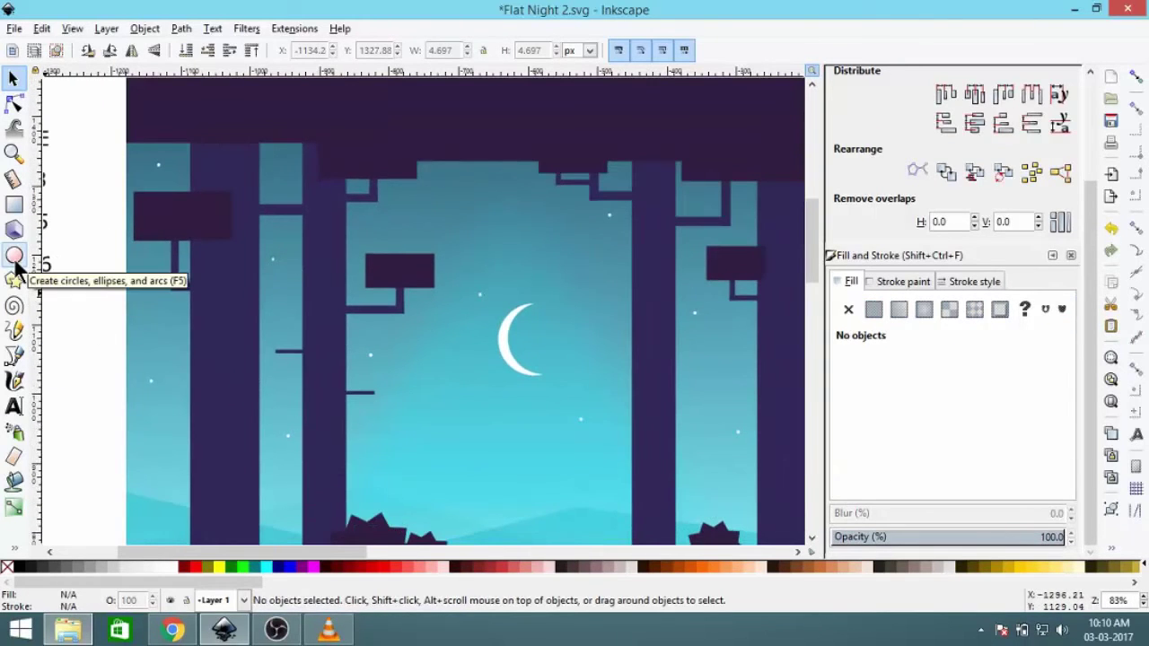
- Draw a small white square on the dark ground and rotate it 45° into a diamond
{"action": "left_click", "coordinate": [14, 204]}
{"action": "scroll", "coordinate": [512, 347], "scroll_direction": "right", "scroll_amount": 5}
{"action": "scroll", "coordinate": [562, 347], "scroll_direction": "down", "scroll_amount": 5}
{"action": "scroll", "coordinate": [503, 332], "scroll_direction": "left", "scroll_amount": 3}
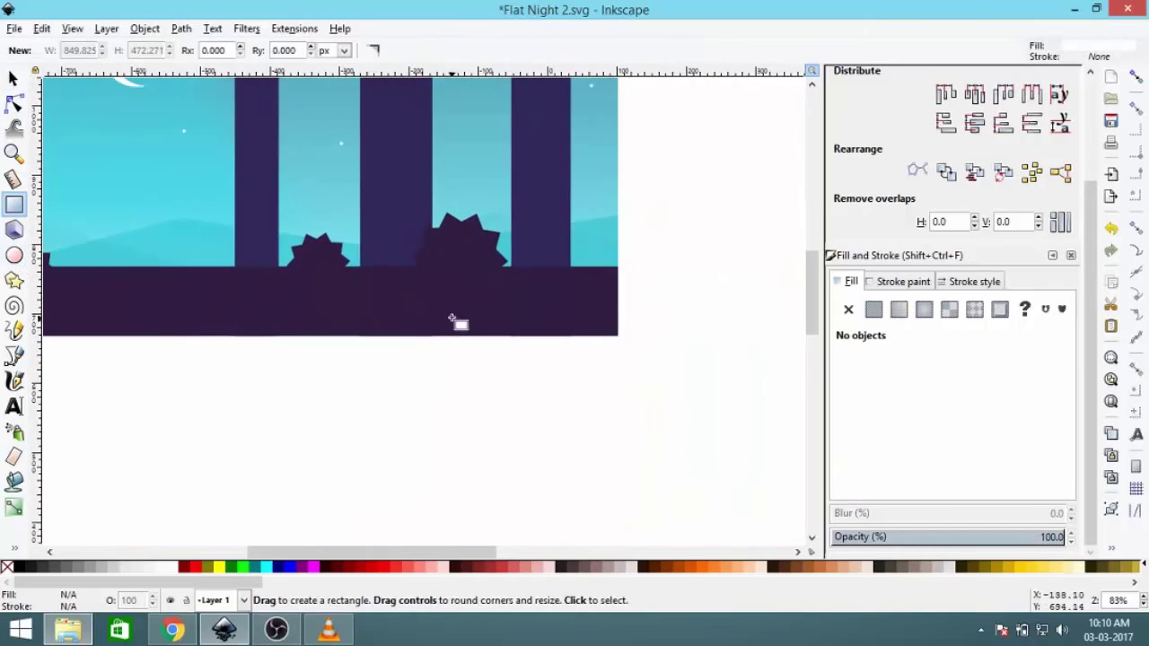
{"action": "scroll", "coordinate": [457, 323], "scroll_direction": "up", "scroll_amount": 1, "text": "ctrl"}
{"action": "left_click_drag", "start_coordinate": [405, 300], "coordinate": [440, 333]}
{"action": "scroll", "coordinate": [449, 308], "scroll_direction": "up", "scroll_amount": 3, "text": "ctrl"}
{"action": "key", "text": "s"}
{"action": "scroll", "coordinate": [296, 207], "scroll_direction": "up", "scroll_amount": 1, "text": "ctrl"}
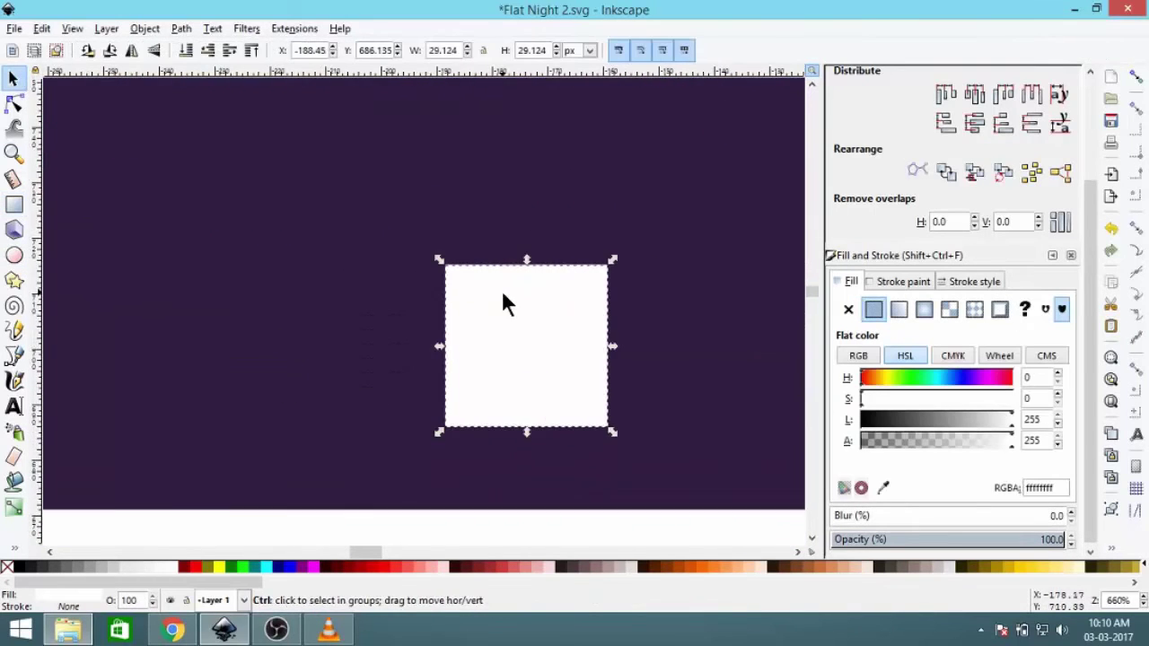
{"action": "scroll", "coordinate": [517, 196], "scroll_direction": "down", "scroll_amount": 3}
{"action": "left_click", "coordinate": [539, 260]}
{"action": "scroll", "coordinate": [588, 303], "scroll_direction": "up", "scroll_amount": 3}
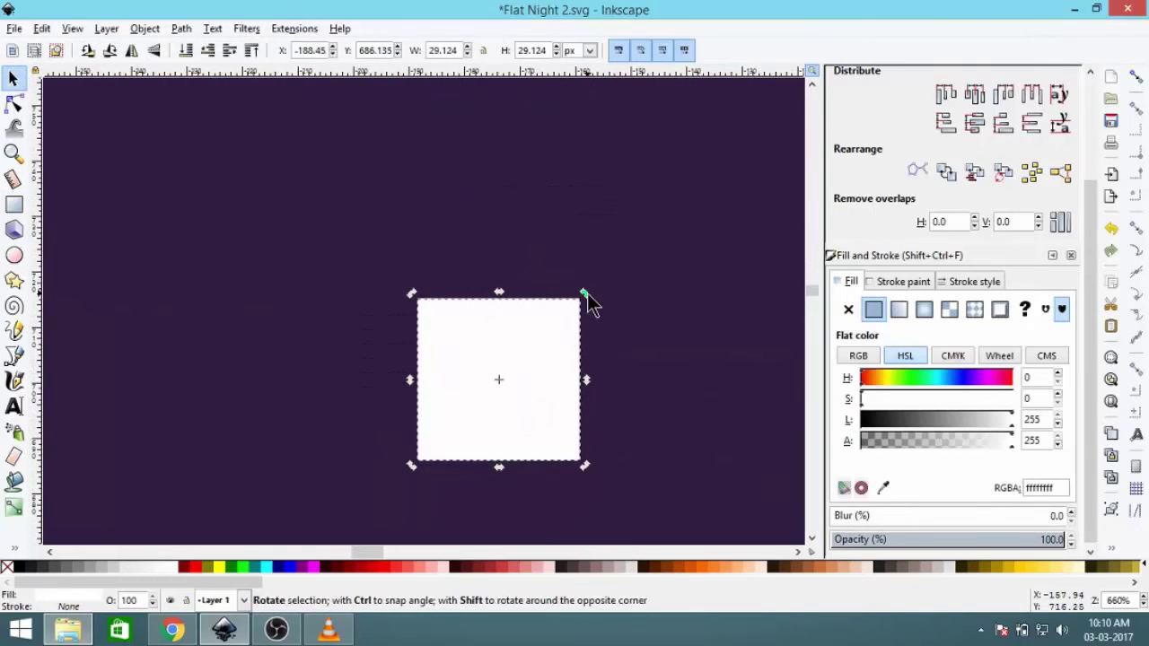
{"action": "left_click_drag", "start_coordinate": [587, 294], "coordinate": [636, 399]}
- Convert the diamond to a path and delete its left corner node
{"action": "left_click", "coordinate": [180, 28]}
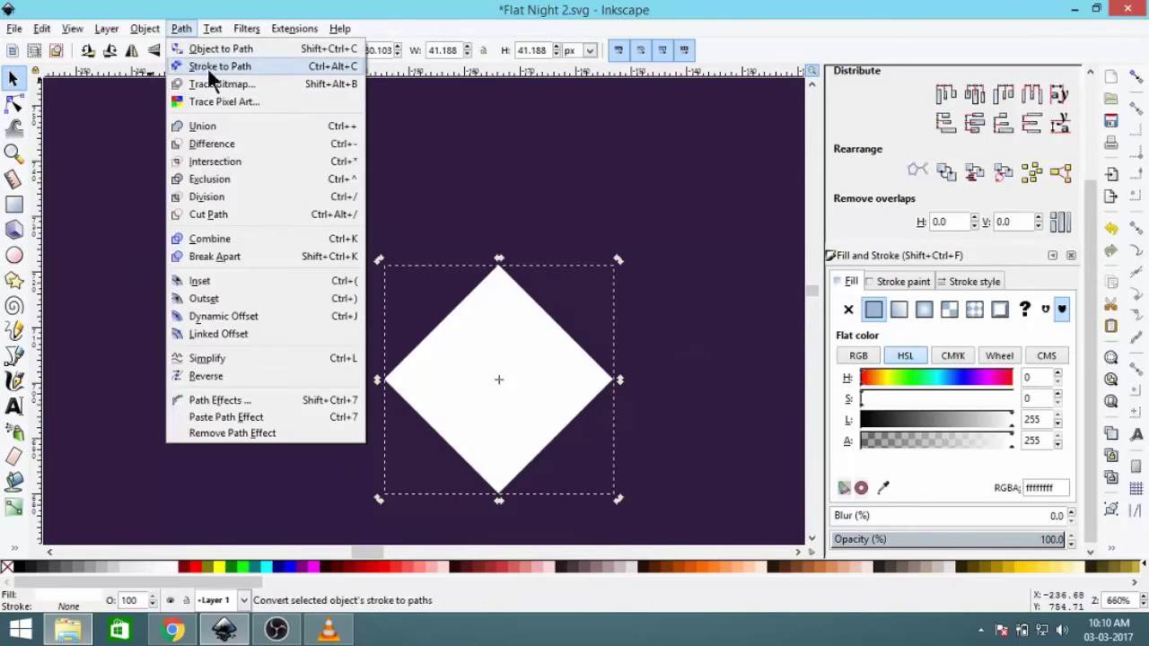
{"action": "left_click", "coordinate": [215, 67]}
{"action": "key", "text": "n"}
{"action": "scroll", "coordinate": [479, 511], "scroll_direction": "down", "scroll_amount": 2}
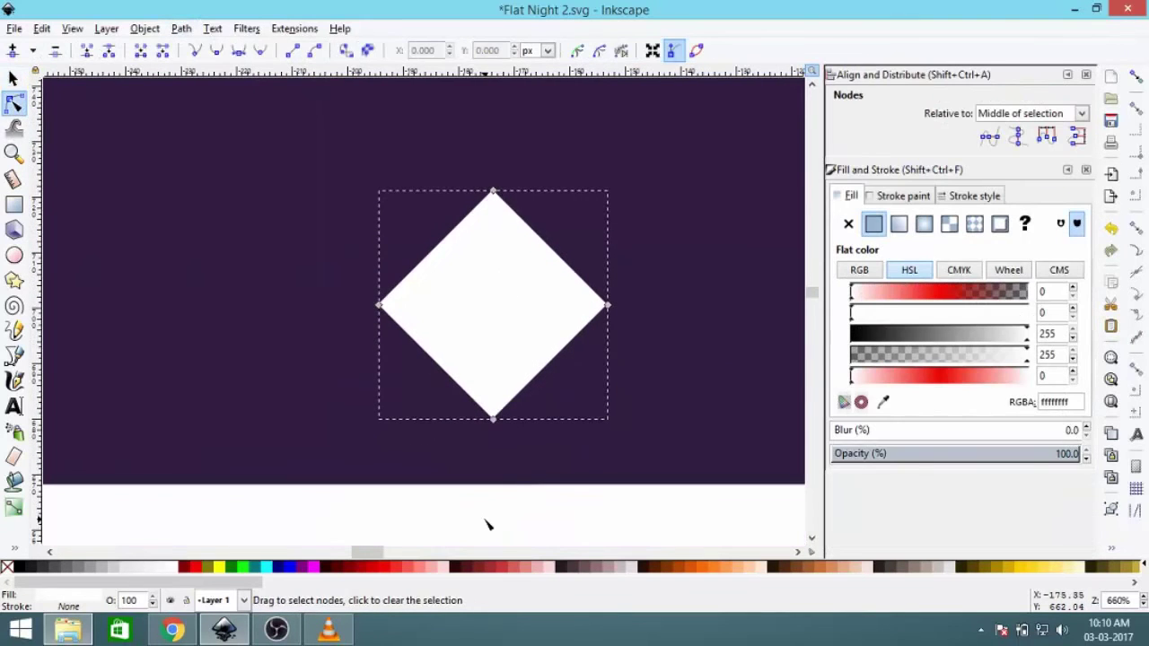
{"action": "left_click_drag", "start_coordinate": [411, 190], "coordinate": [409, 191]}
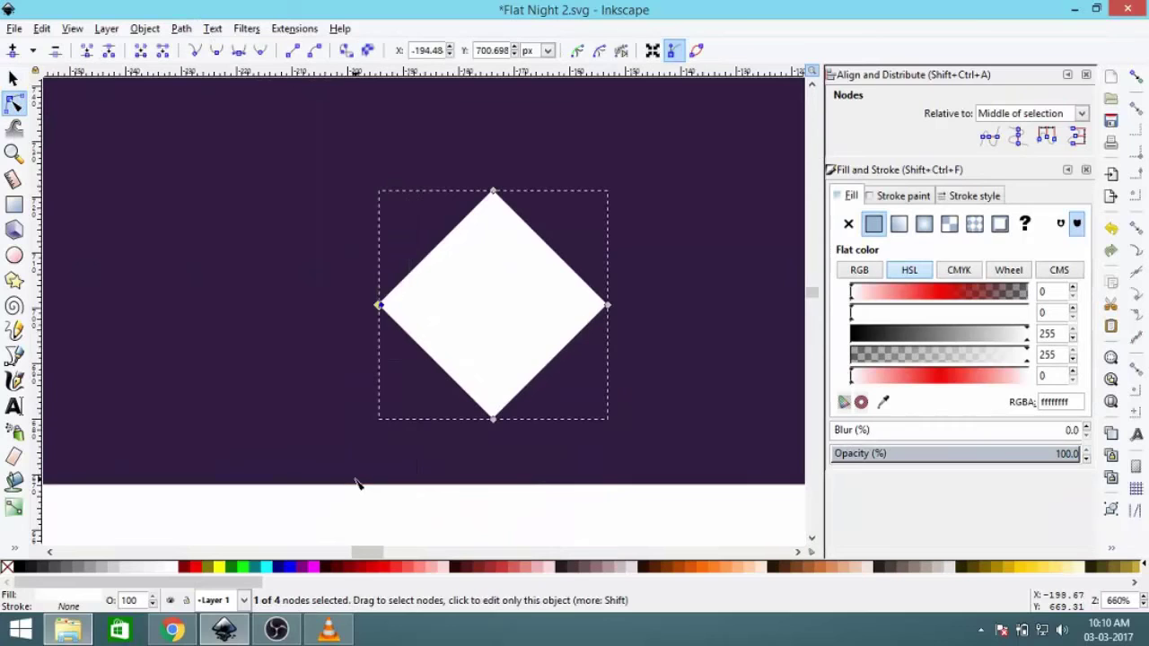
{"action": "key", "text": "Delete"}
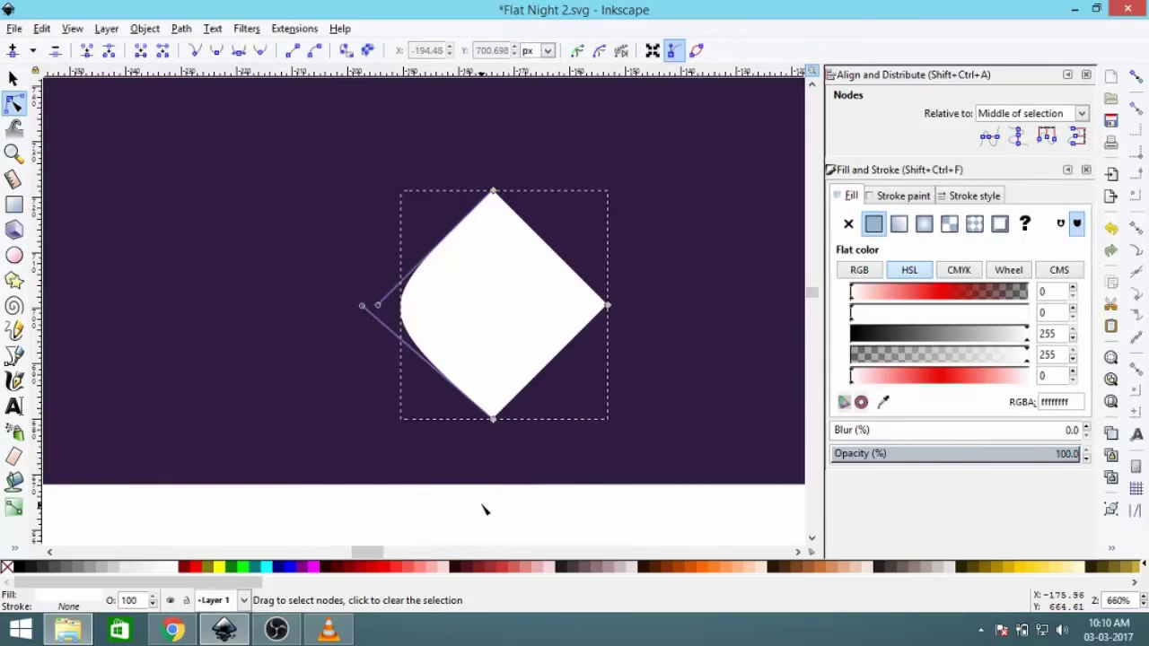
{"action": "left_click", "coordinate": [13, 79]}
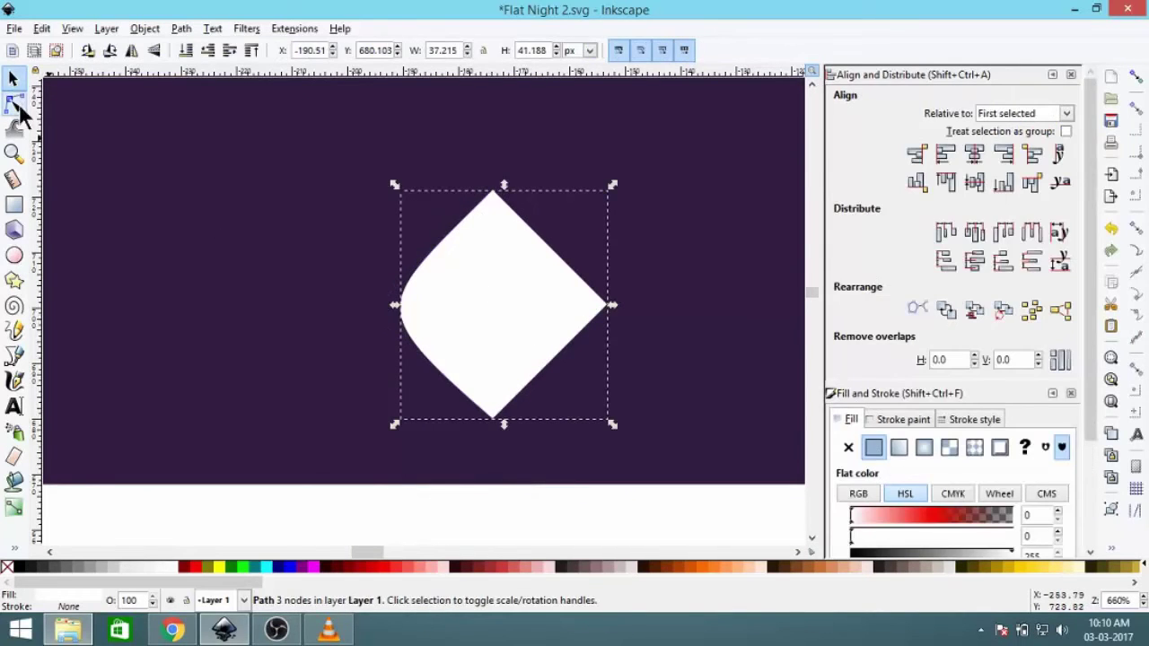
{"action": "left_click", "coordinate": [15, 105]}
{"action": "scroll", "coordinate": [546, 329], "scroll_direction": "down", "scroll_amount": 1, "text": "ctrl"}
- Drag the remaining nodes into a tapered streak about 72×13 px with a rounded left end
{"action": "mouse_move", "coordinate": [579, 310]}
{"action": "left_mouse_down"}
{"action": "mouse_move", "coordinate": [822, 321]}
{"action": "mouse_move", "coordinate": [763, 317]}
{"action": "left_mouse_up"}
{"action": "left_click_drag", "start_coordinate": [499, 395], "coordinate": [500, 344]}
{"action": "scroll", "coordinate": [498, 241], "scroll_direction": "up", "scroll_amount": 2, "text": "ctrl"}
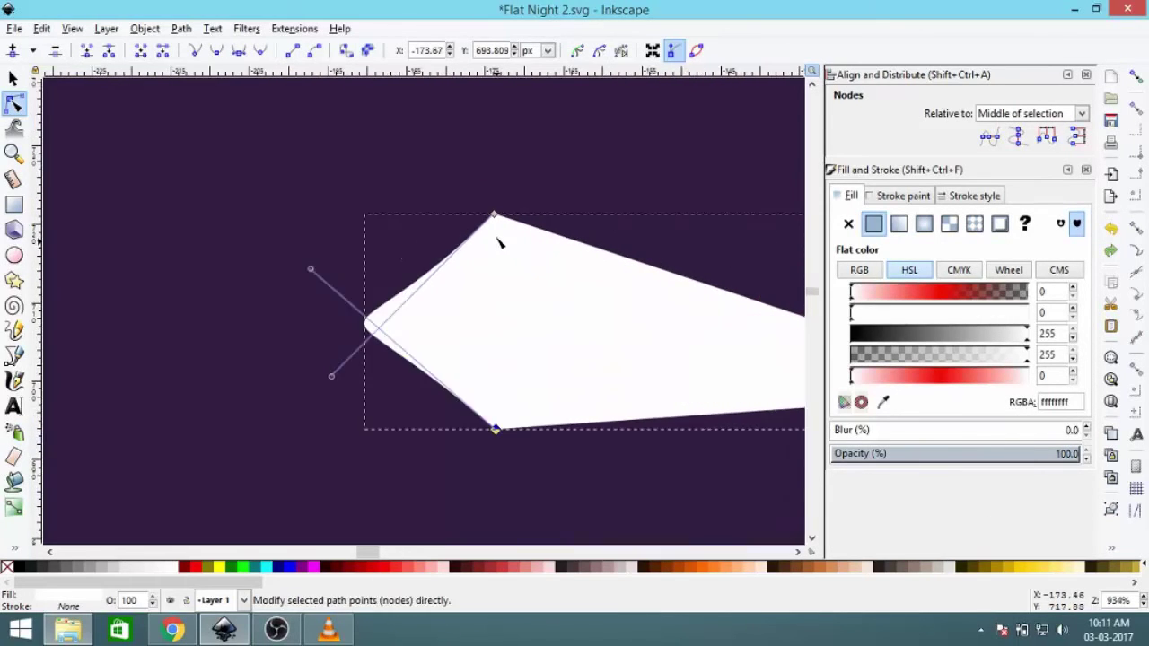
{"action": "left_click_drag", "start_coordinate": [495, 220], "coordinate": [493, 325]}
{"action": "scroll", "coordinate": [437, 408], "scroll_direction": "up", "scroll_amount": 2, "text": "ctrl"}
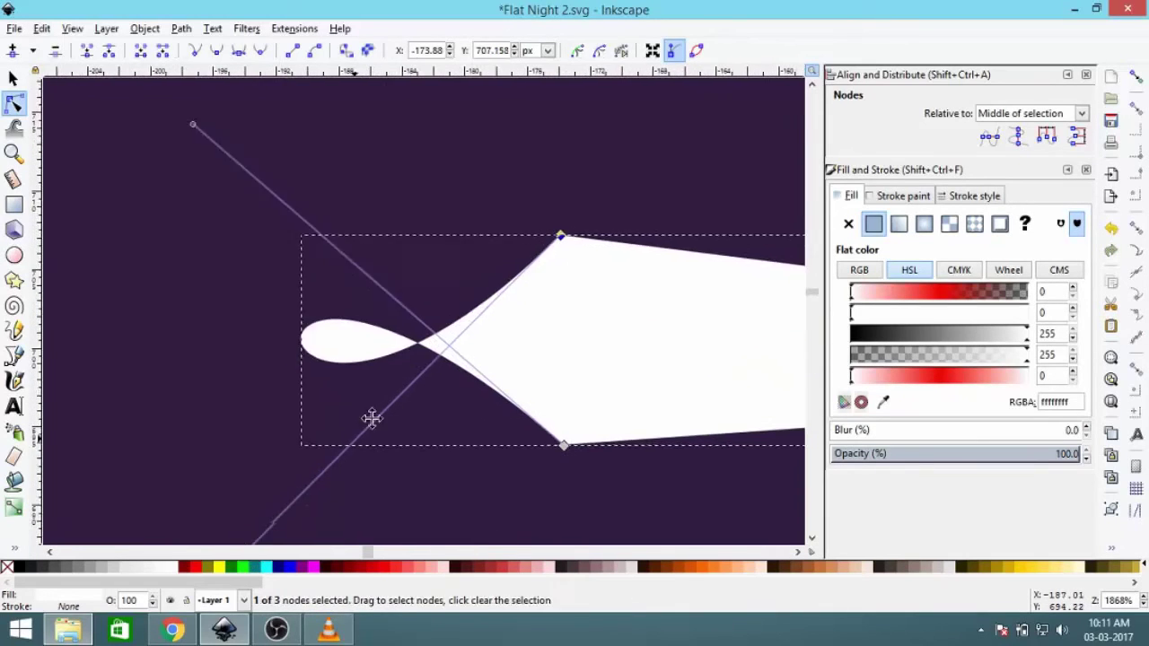
{"action": "left_click_drag", "start_coordinate": [282, 512], "coordinate": [516, 228]}
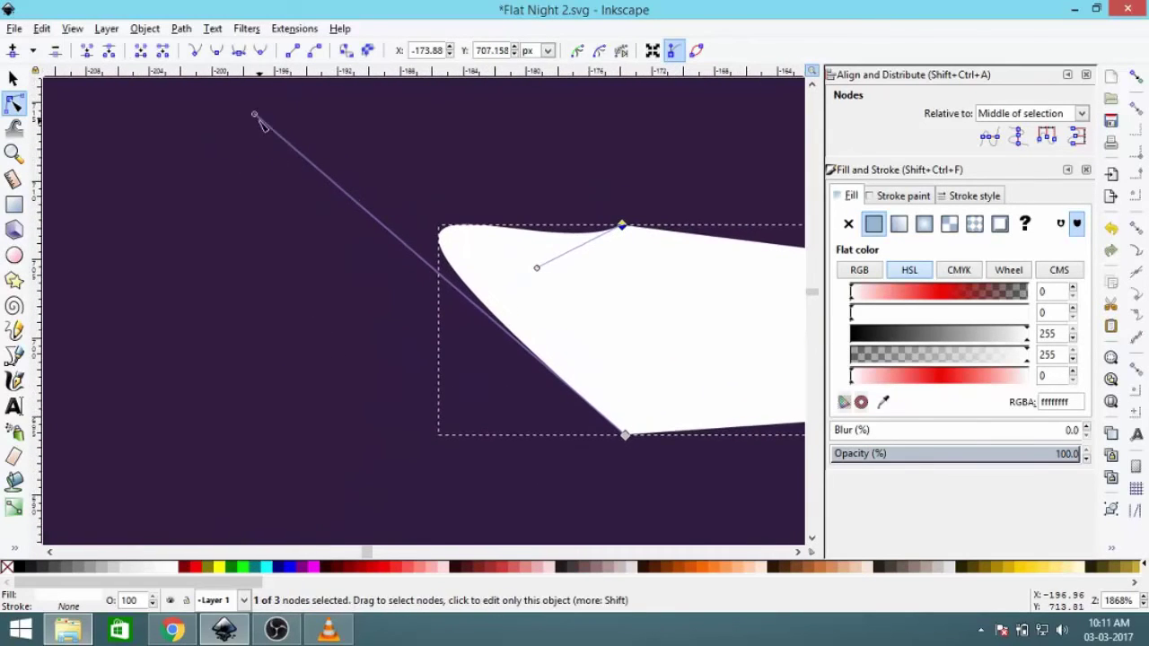
{"action": "left_click_drag", "start_coordinate": [257, 115], "coordinate": [540, 396]}
{"action": "scroll", "coordinate": [542, 399], "scroll_direction": "down", "scroll_amount": 3, "text": "ctrl"}
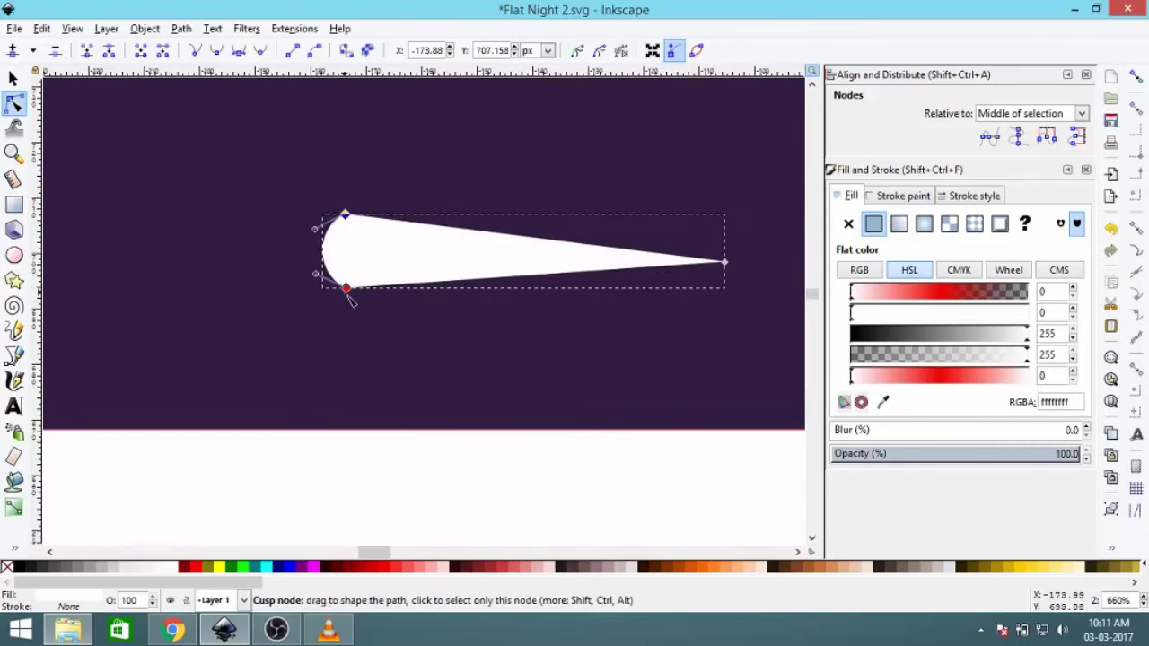
{"action": "key", "text": "Escape"}
{"action": "scroll", "coordinate": [464, 472], "scroll_direction": "down", "scroll_amount": 1, "text": "ctrl"}
{"action": "scroll", "coordinate": [434, 348], "scroll_direction": "down", "scroll_amount": 2, "text": "ctrl"}
- Move the white streak above the moon and make it thinner and wider
{"action": "left_click", "coordinate": [13, 79]}
{"action": "scroll", "coordinate": [583, 395], "scroll_direction": "down", "scroll_amount": 3, "text": "ctrl"}
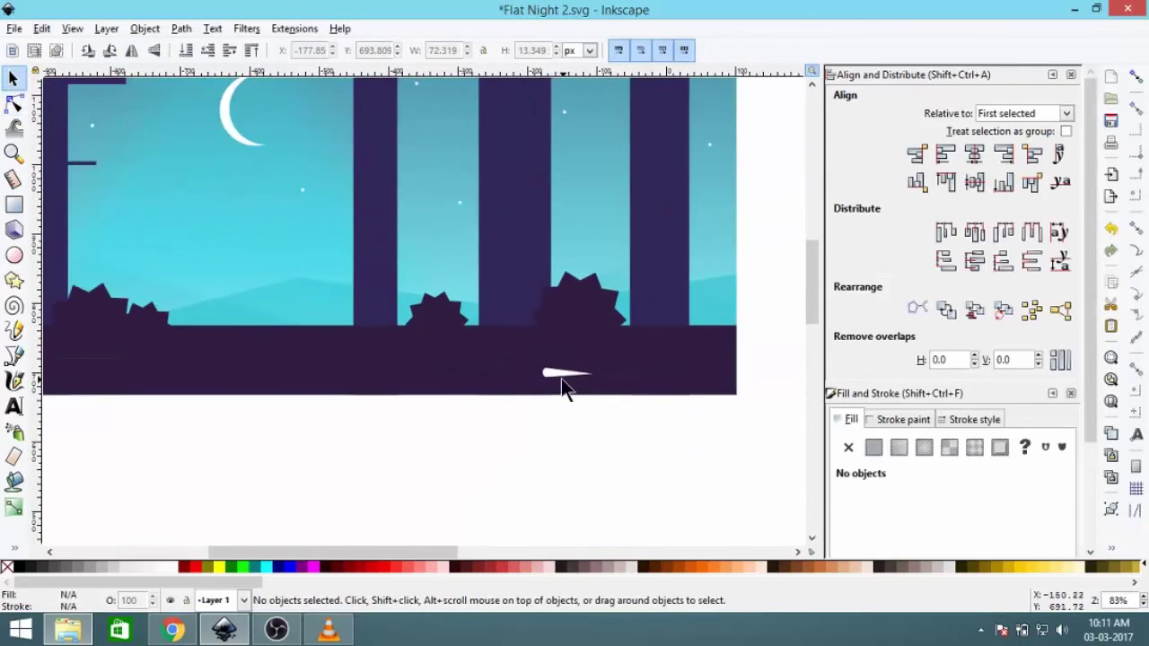
{"action": "left_click_drag", "start_coordinate": [561, 381], "coordinate": [348, 187]}
{"action": "scroll", "coordinate": [220, 90], "scroll_direction": "up", "scroll_amount": 3, "text": "ctrl"}
{"action": "left_click_drag", "start_coordinate": [587, 508], "coordinate": [276, 164]}
{"action": "scroll", "coordinate": [276, 163], "scroll_direction": "up", "scroll_amount": 3}
{"action": "scroll", "coordinate": [277, 163], "scroll_direction": "left", "scroll_amount": 2}
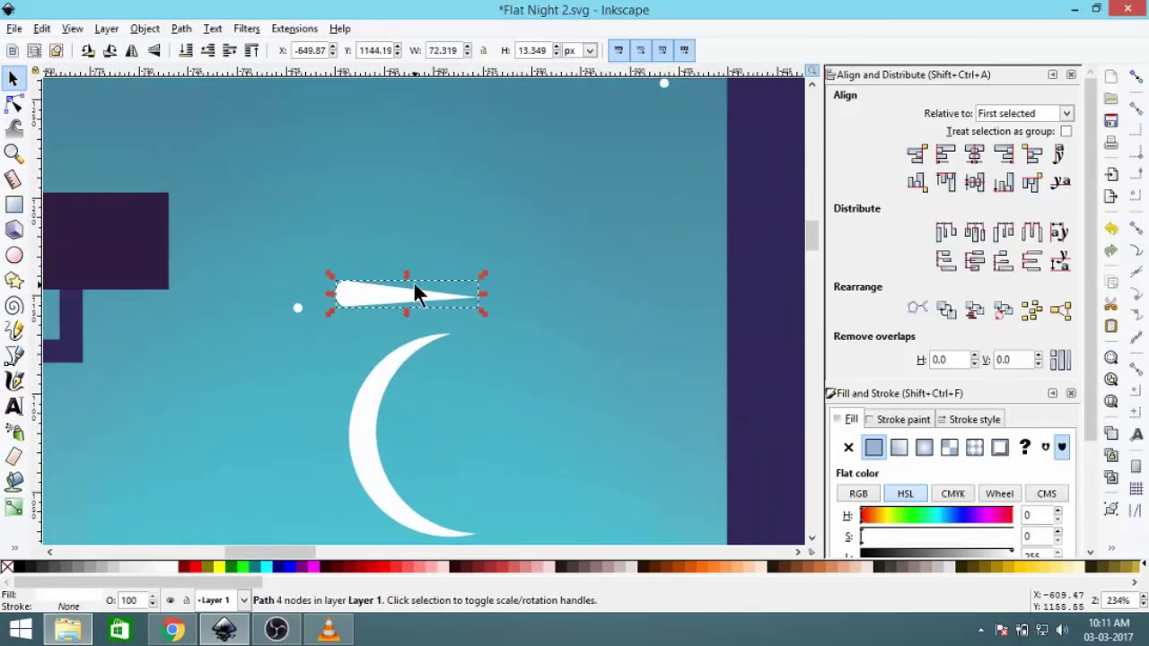
{"action": "left_click_drag", "start_coordinate": [411, 308], "coordinate": [414, 295]}
{"action": "mouse_move", "coordinate": [485, 303]}
{"action": "left_mouse_down"}
{"action": "mouse_move", "coordinate": [583, 306]}
{"action": "mouse_move", "coordinate": [591, 324]}
{"action": "mouse_move", "coordinate": [557, 252]}
{"action": "left_mouse_up"}
- Tilt the streak diagonally, scale it down slightly and settle it beside the moon
{"action": "left_click", "coordinate": [580, 306]}
{"action": "left_click_drag", "start_coordinate": [448, 301], "coordinate": [448, 144]}
{"action": "scroll", "coordinate": [382, 284], "scroll_direction": "down", "scroll_amount": 3, "text": "ctrl"}
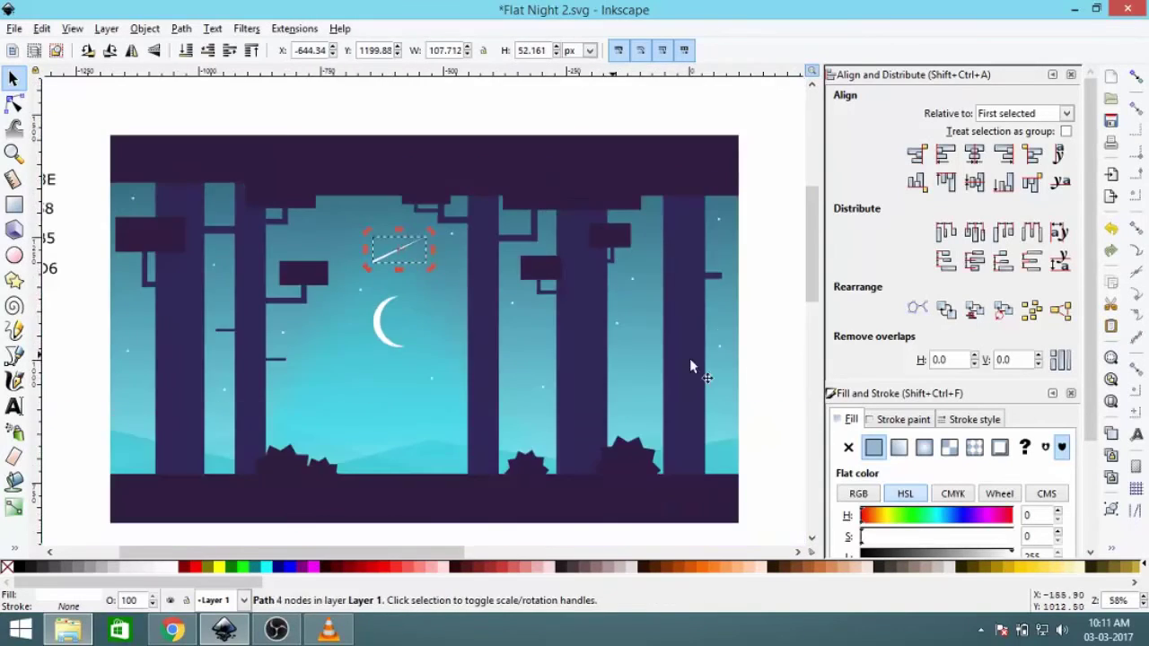
{"action": "scroll", "coordinate": [427, 258], "scroll_direction": "up", "scroll_amount": 2, "text": "ctrl"}
{"action": "left_click_drag", "start_coordinate": [427, 258], "coordinate": [324, 261]}
{"action": "scroll", "coordinate": [324, 261], "scroll_direction": "up", "scroll_amount": 2, "text": "ctrl"}
{"action": "left_click_drag", "start_coordinate": [278, 179], "coordinate": [321, 202]}
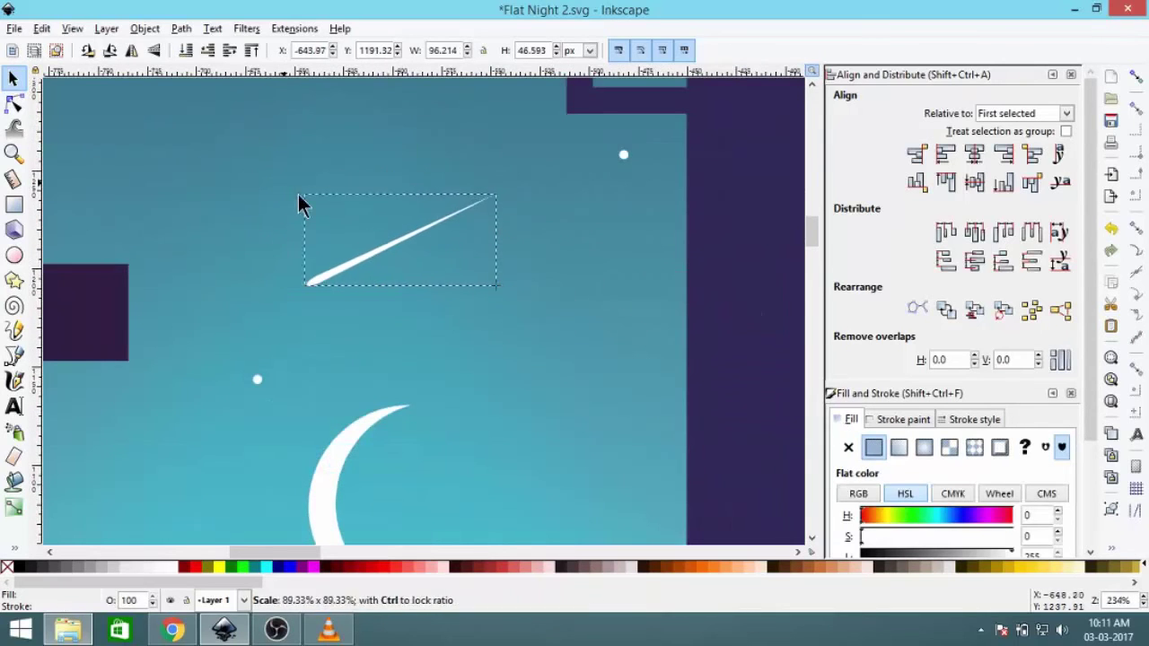
{"action": "left_click_drag", "start_coordinate": [367, 274], "coordinate": [311, 280]}
- Duplicate the shooting star, squashing and skewing the copy into a thin diagonal streak
{"action": "right_click", "coordinate": [305, 272]}
{"action": "left_click", "coordinate": [303, 380]}
{"action": "scroll", "coordinate": [282, 311], "scroll_direction": "down", "scroll_amount": 3, "text": "ctrl"}
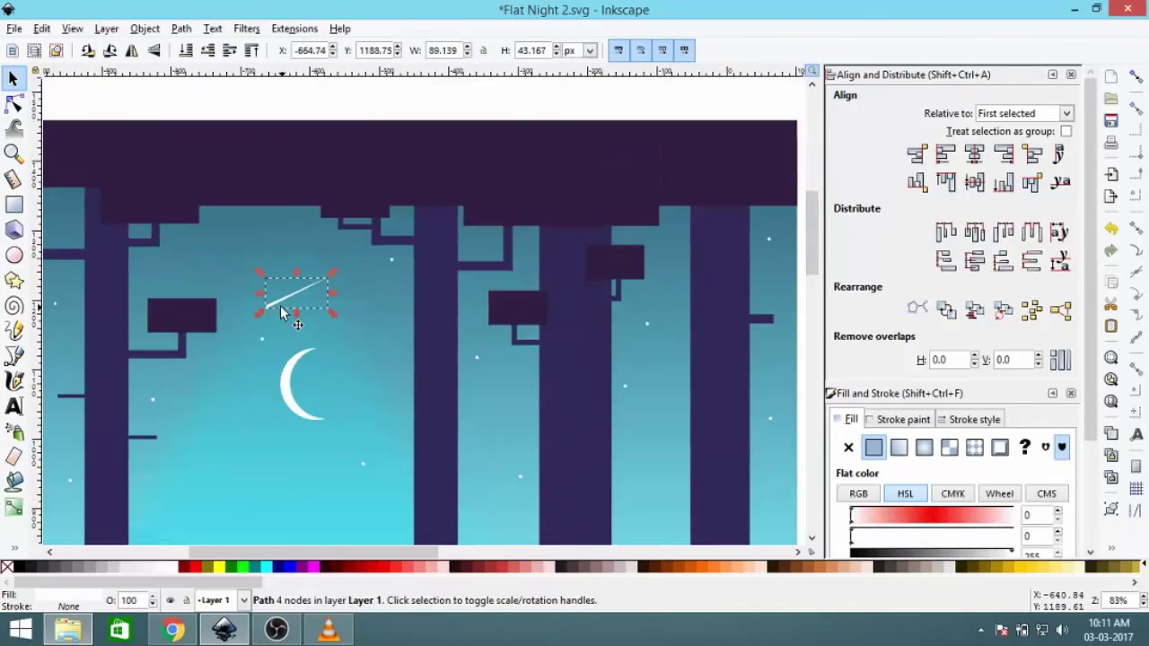
{"action": "scroll", "coordinate": [646, 284], "scroll_direction": "up", "scroll_amount": 3, "text": "ctrl"}
{"action": "left_click_drag", "start_coordinate": [430, 251], "coordinate": [441, 451]}
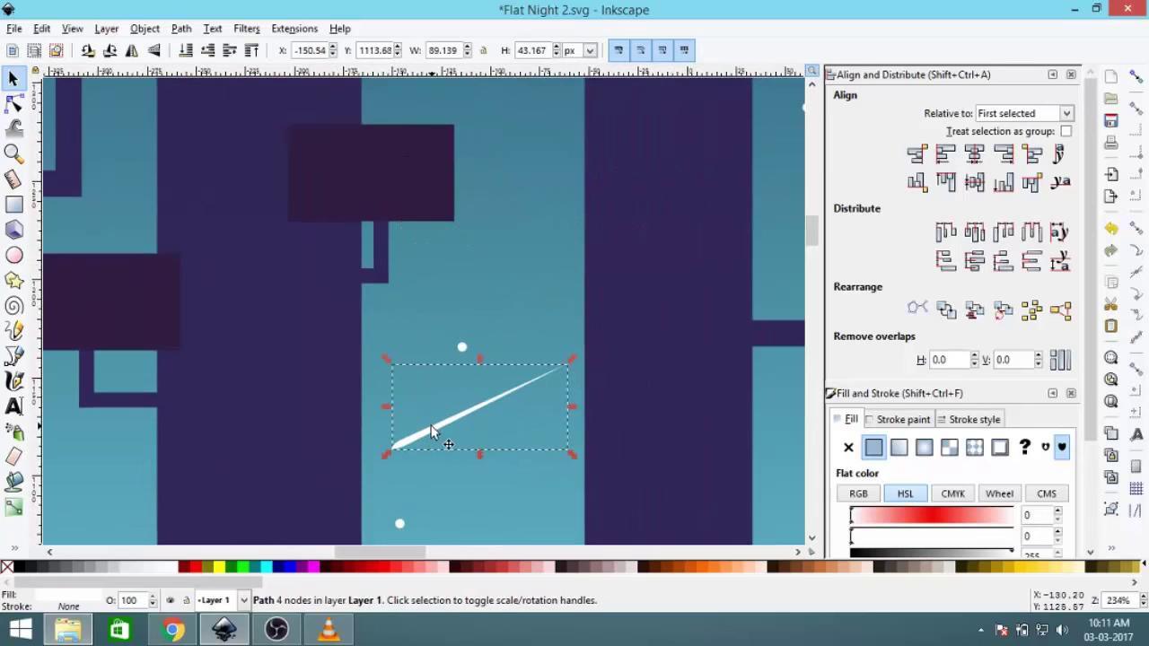
{"action": "scroll", "coordinate": [437, 431], "scroll_direction": "up", "scroll_amount": 2, "text": "ctrl"}
{"action": "left_click_drag", "start_coordinate": [706, 297], "coordinate": [723, 384]}
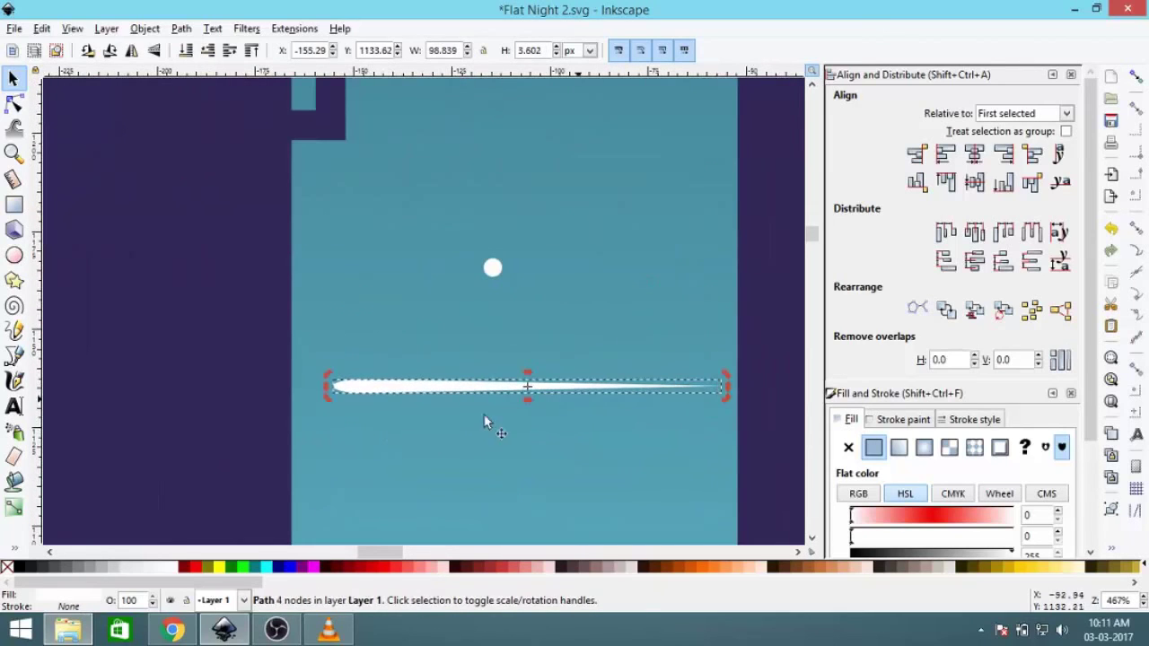
{"action": "left_click", "coordinate": [566, 389]}
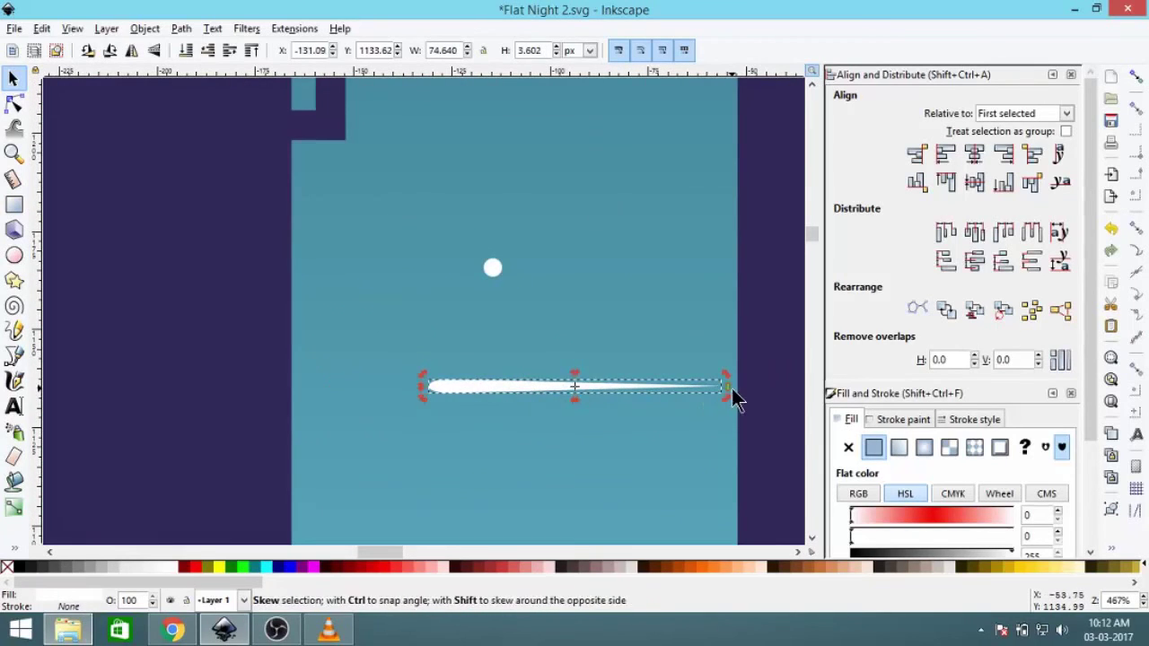
{"action": "mouse_move", "coordinate": [727, 387]}
{"action": "left_mouse_down"}
{"action": "mouse_move", "coordinate": [729, 277]}
{"action": "mouse_move", "coordinate": [712, 271]}
{"action": "mouse_move", "coordinate": [576, 389]}
{"action": "left_mouse_up"}
- Place the smaller streak in the upper-right sky
{"action": "scroll", "coordinate": [418, 384], "scroll_direction": "down", "scroll_amount": 5, "text": "ctrl"}
{"action": "scroll", "coordinate": [448, 406], "scroll_direction": "up", "scroll_amount": 2, "text": "ctrl"}
{"action": "key", "text": "Escape"}
{"action": "left_click_drag", "start_coordinate": [431, 399], "coordinate": [499, 229]}
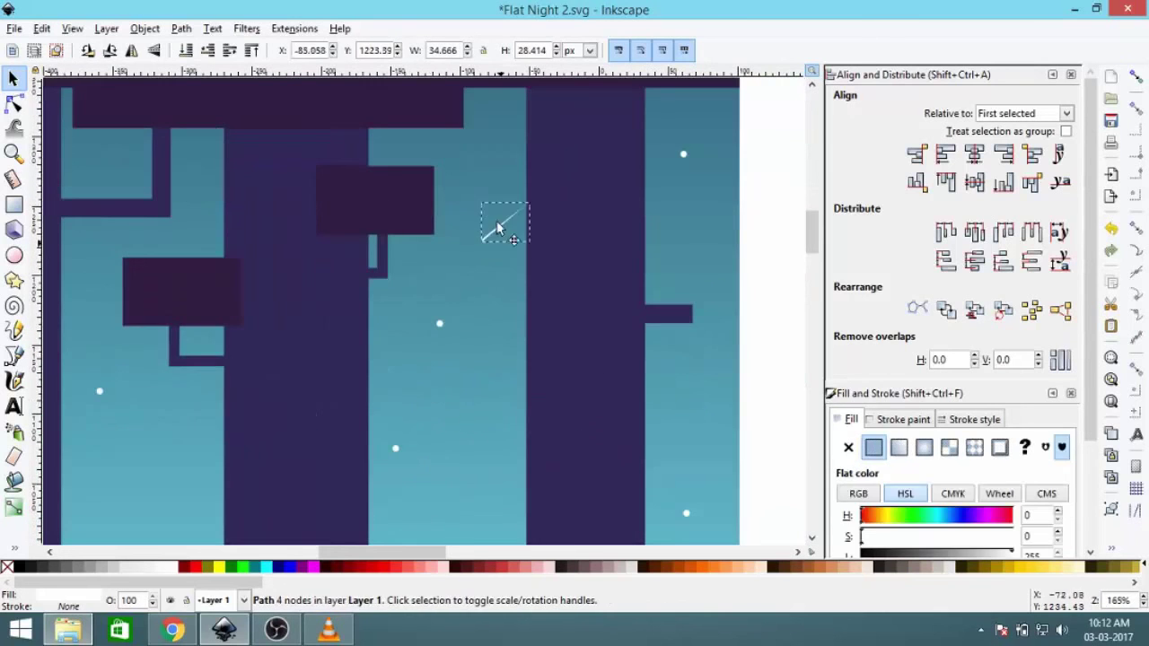
{"action": "key", "text": "Escape"}
{"action": "scroll", "coordinate": [621, 328], "scroll_direction": "down", "scroll_amount": 4, "text": "ctrl"}
{"action": "scroll", "coordinate": [586, 263], "scroll_direction": "up", "scroll_amount": 1, "text": "ctrl"}
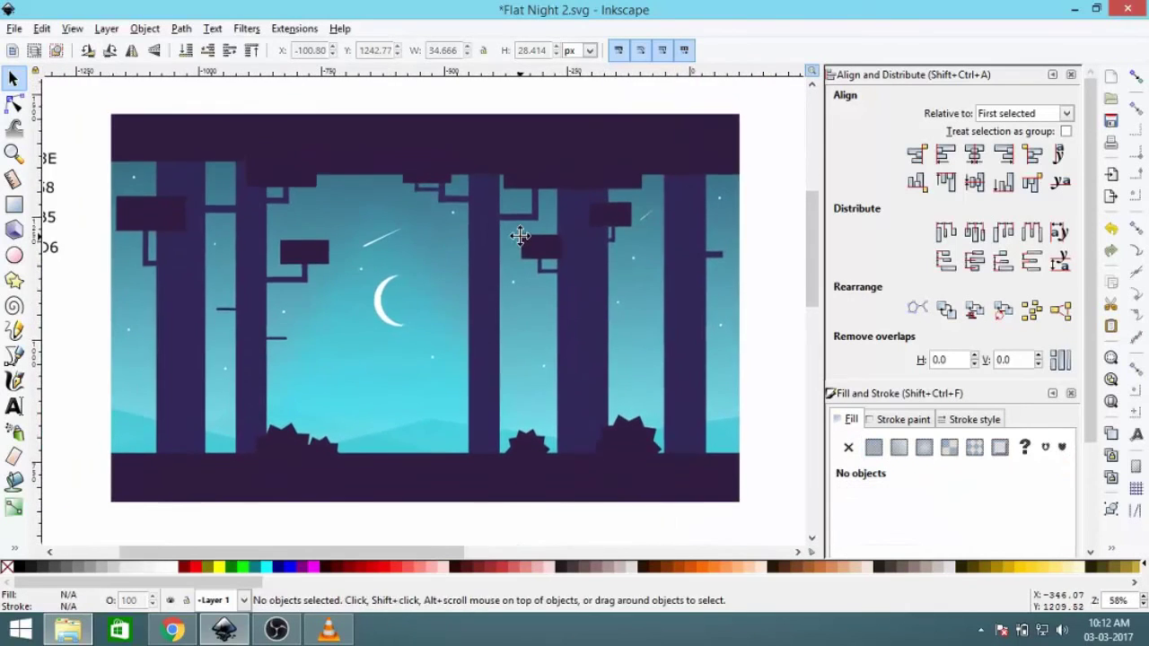
- Recolor one of the light beam's gradient stops to translucent white
{"action": "left_click", "coordinate": [384, 395]}
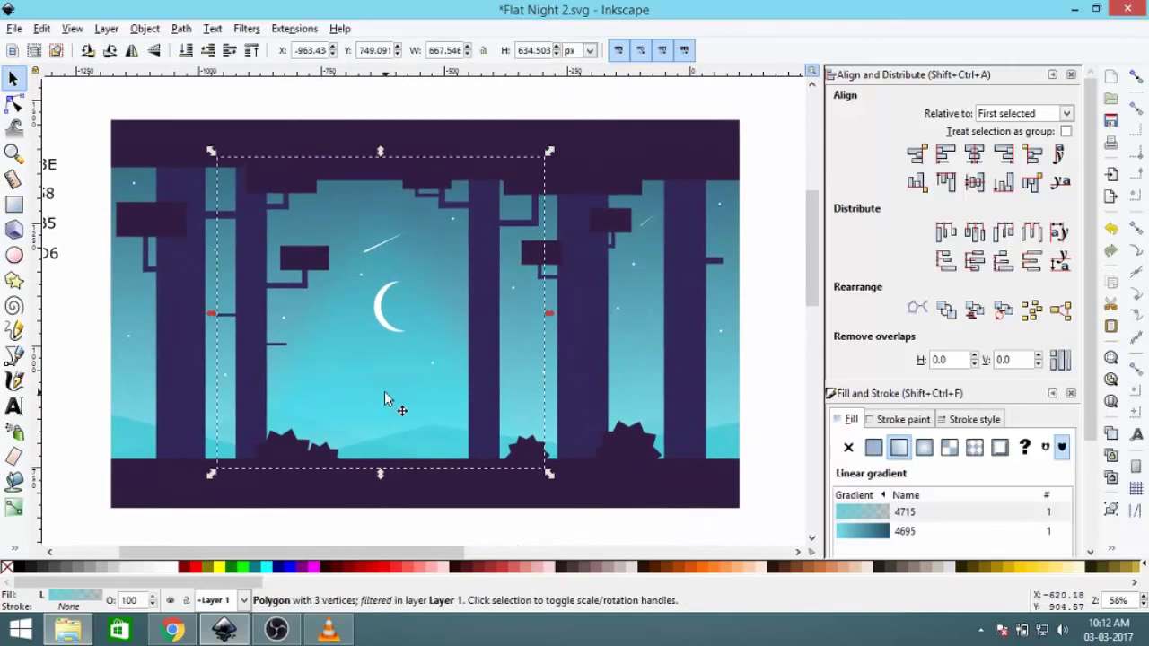
{"action": "left_click", "coordinate": [13, 507]}
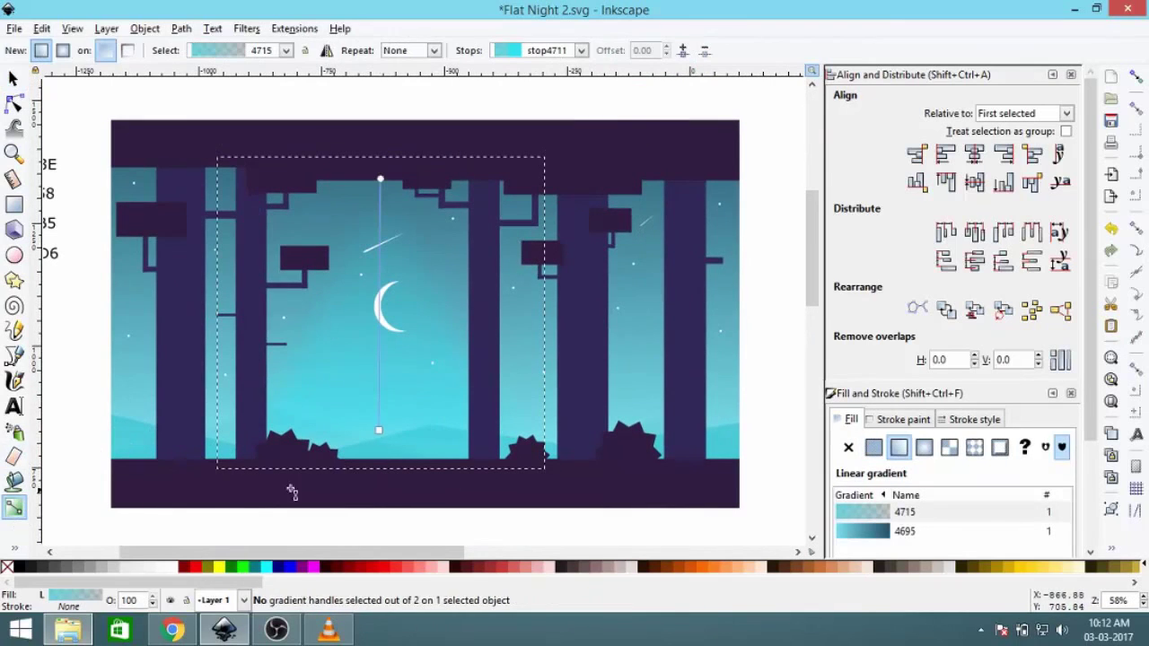
{"action": "left_click", "coordinate": [378, 431]}
{"action": "scroll", "coordinate": [993, 402], "scroll_direction": "down", "scroll_amount": 3}
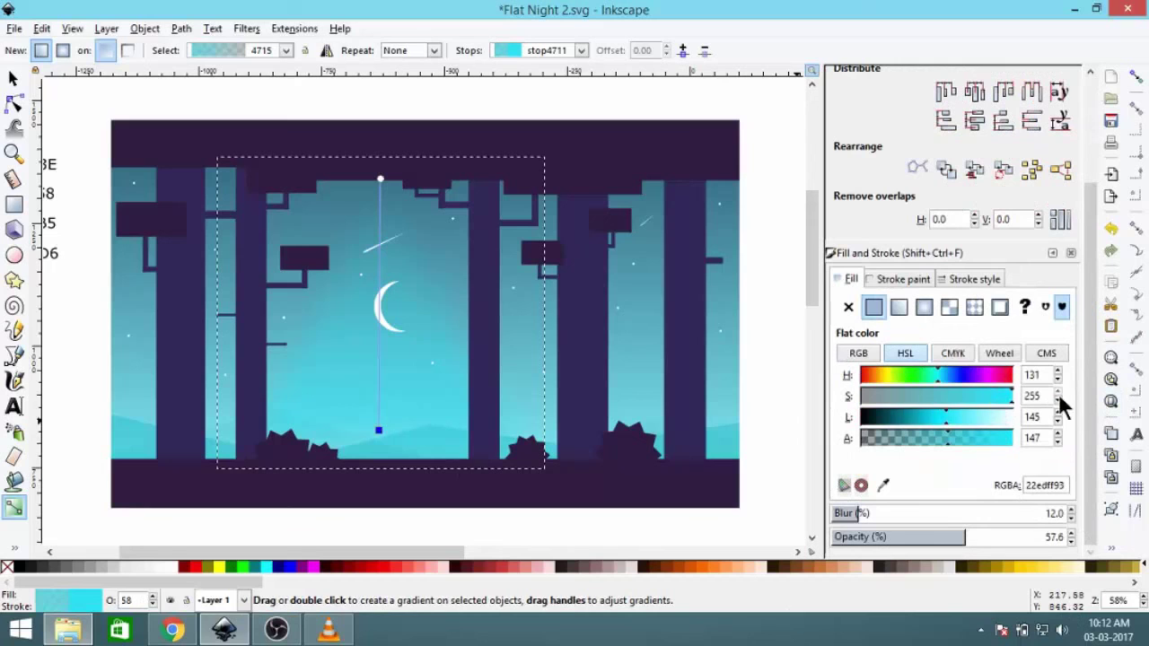
{"action": "left_click_drag", "start_coordinate": [960, 418], "coordinate": [1030, 418]}
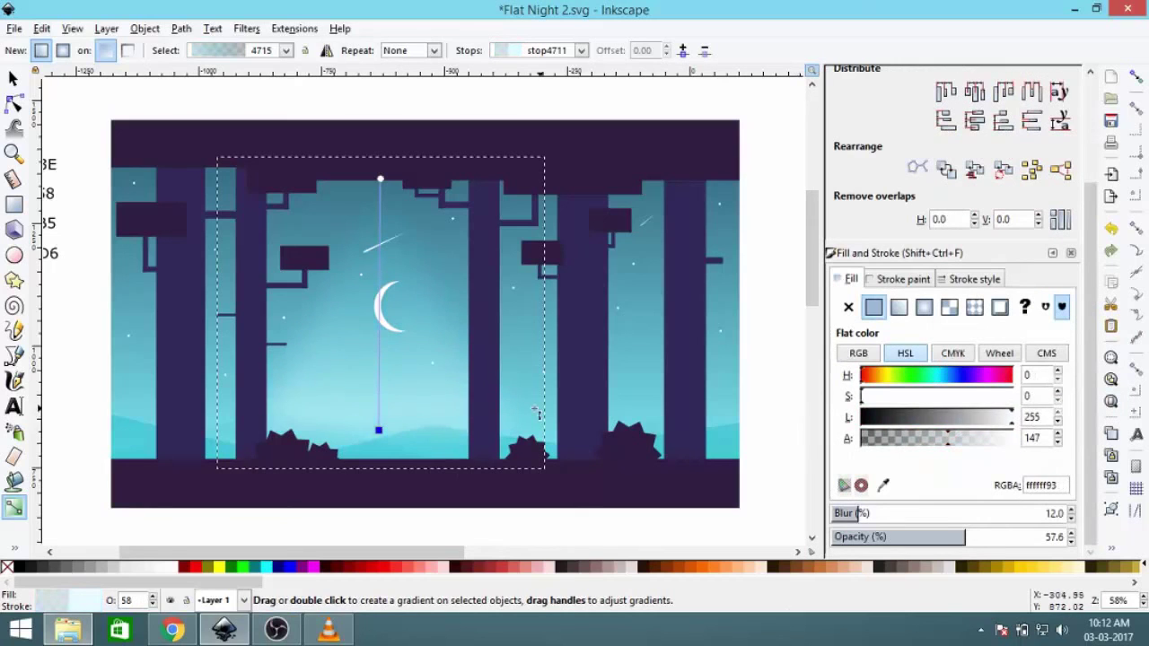
{"action": "left_click_drag", "start_coordinate": [949, 438], "coordinate": [963, 438]}
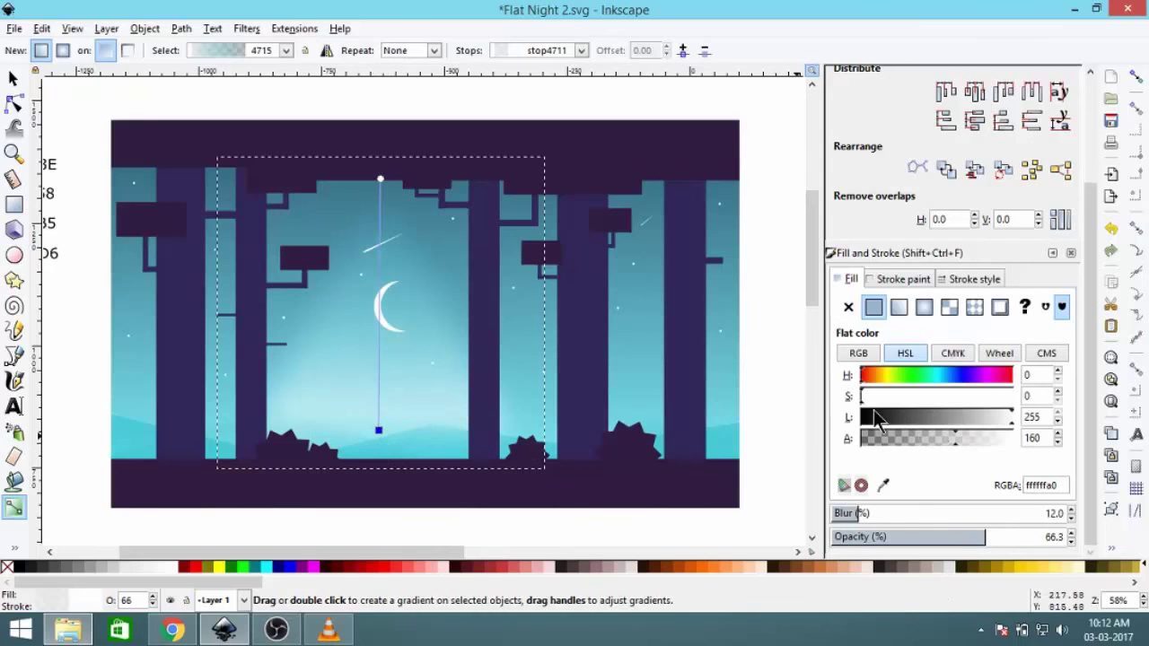
{"action": "left_click", "coordinate": [955, 416]}
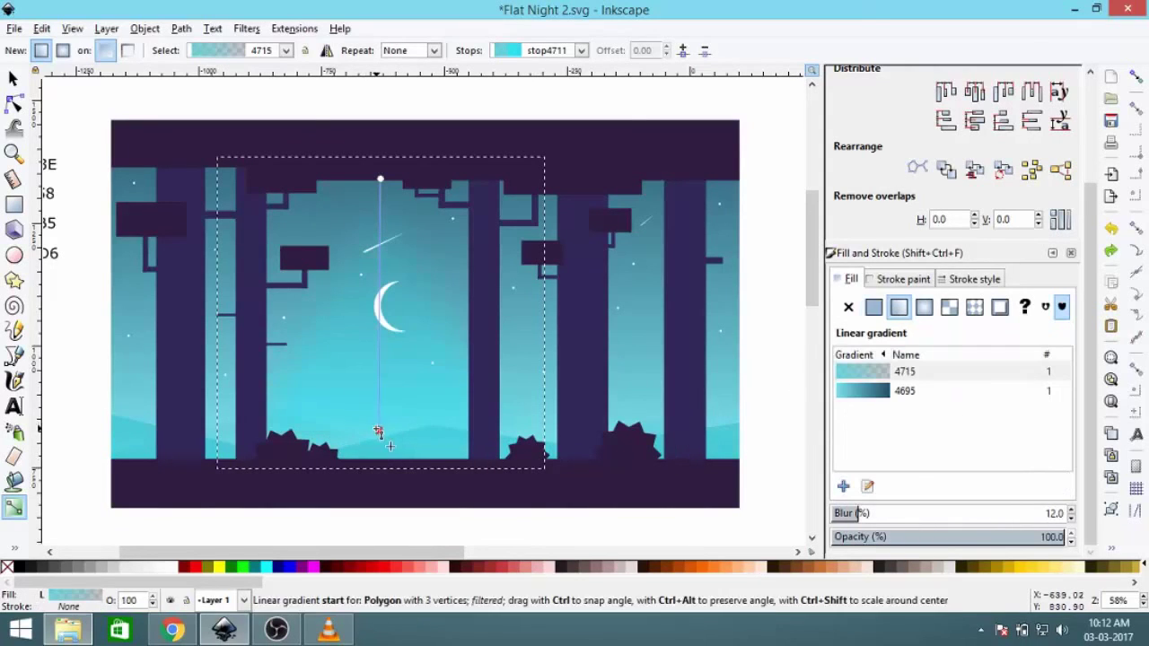
- Make the beam's cyan gradient stop lighter, more opaque and more saturated
{"action": "left_click", "coordinate": [378, 430]}
{"action": "mouse_move", "coordinate": [953, 417]}
{"action": "left_mouse_down"}
{"action": "mouse_move", "coordinate": [970, 417]}
{"action": "mouse_move", "coordinate": [969, 438]}
{"action": "left_mouse_up"}
{"action": "left_click_drag", "start_coordinate": [993, 394], "coordinate": [1005, 394]}
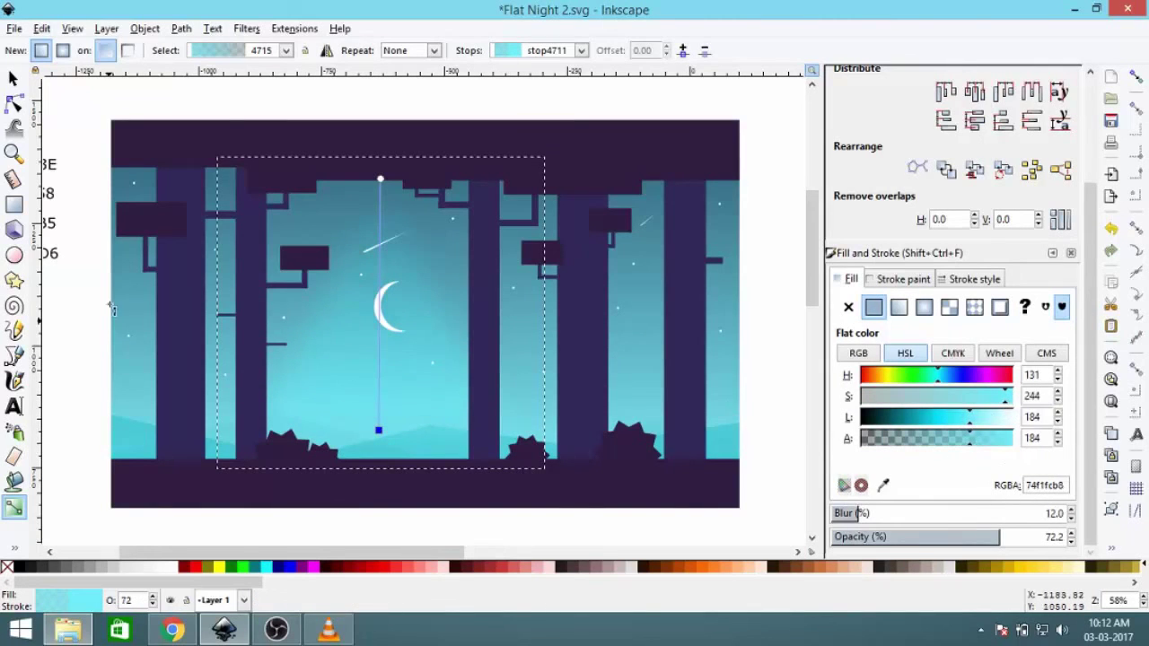
- Widen the light beam on both sides to about 920 px
{"action": "left_click", "coordinate": [13, 79]}
{"action": "left_click", "coordinate": [426, 423]}
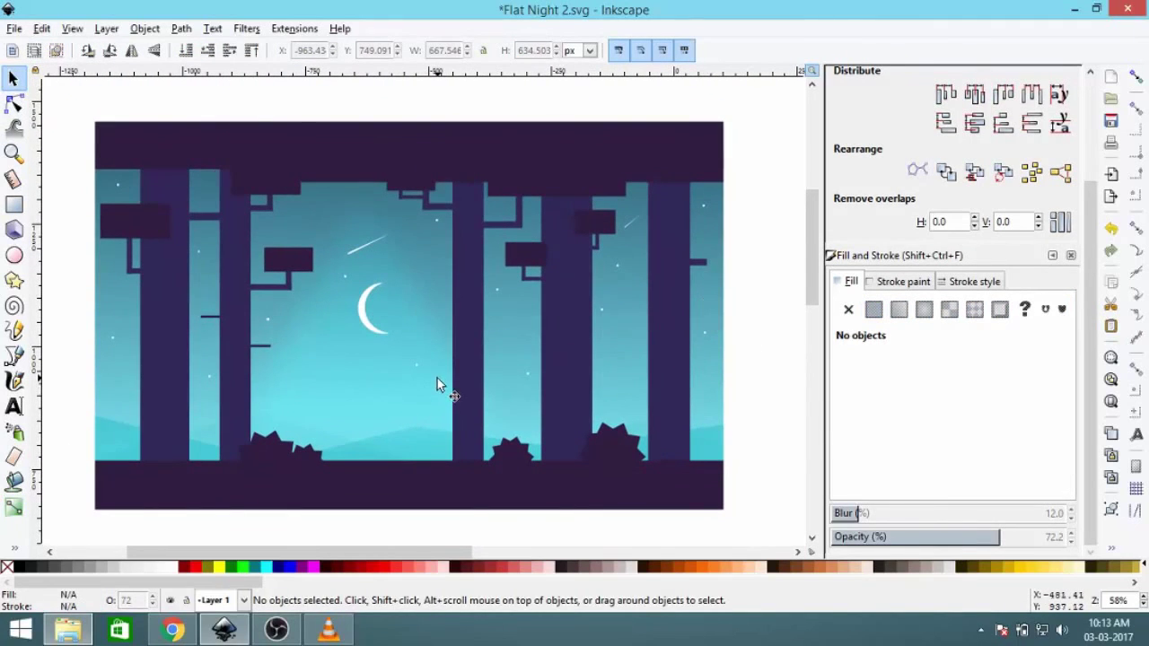
{"action": "left_click", "coordinate": [373, 393]}
{"action": "left_click_drag", "start_coordinate": [194, 315], "coordinate": [131, 316]}
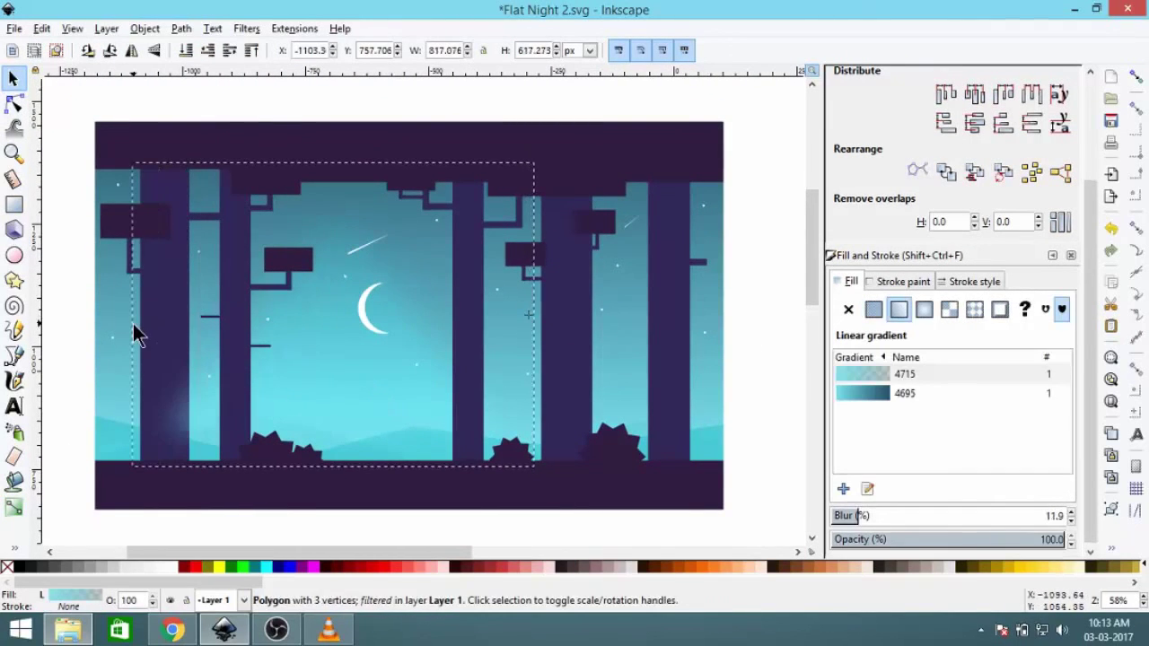
{"action": "left_click_drag", "start_coordinate": [533, 315], "coordinate": [586, 315]}
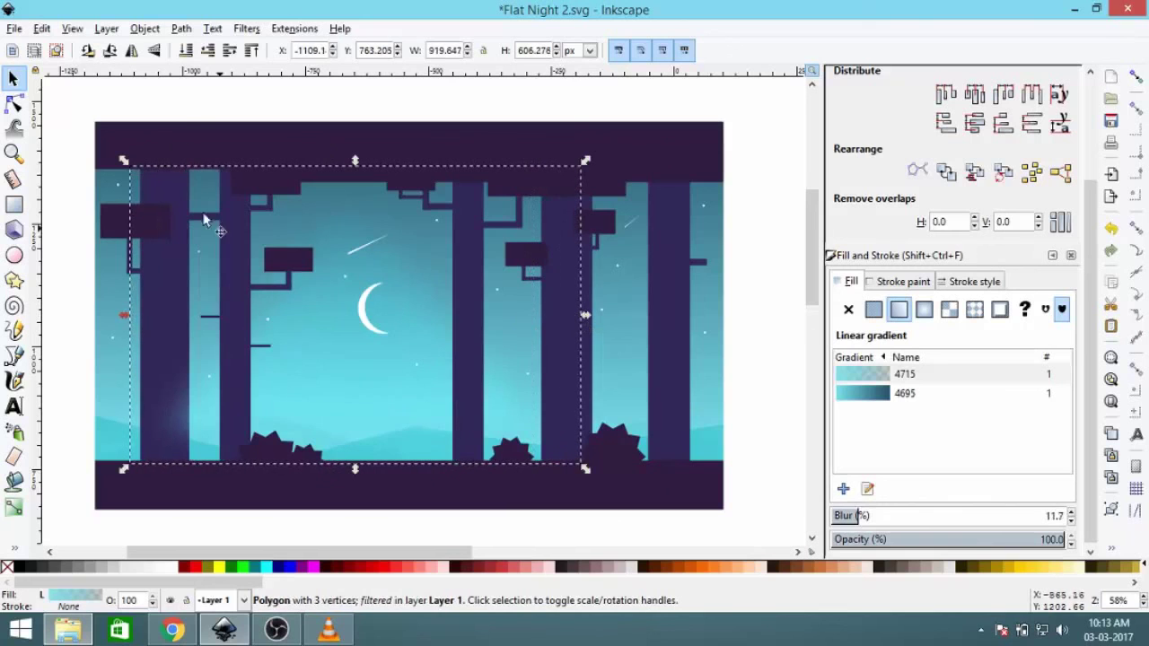
{"action": "scroll", "coordinate": [299, 285], "scroll_direction": "down", "scroll_amount": 2}
{"action": "scroll", "coordinate": [299, 284], "scroll_direction": "right", "scroll_amount": 1}
{"action": "key", "text": "Escape"}
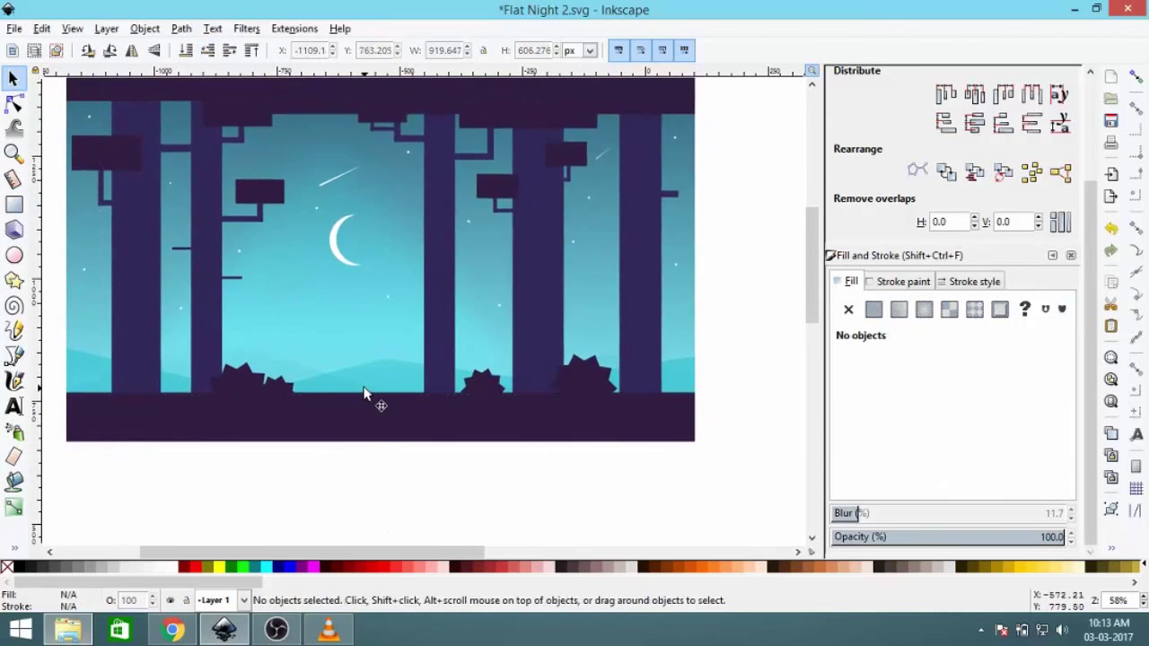
{"action": "scroll", "coordinate": [321, 368], "scroll_direction": "up", "scroll_amount": 2}
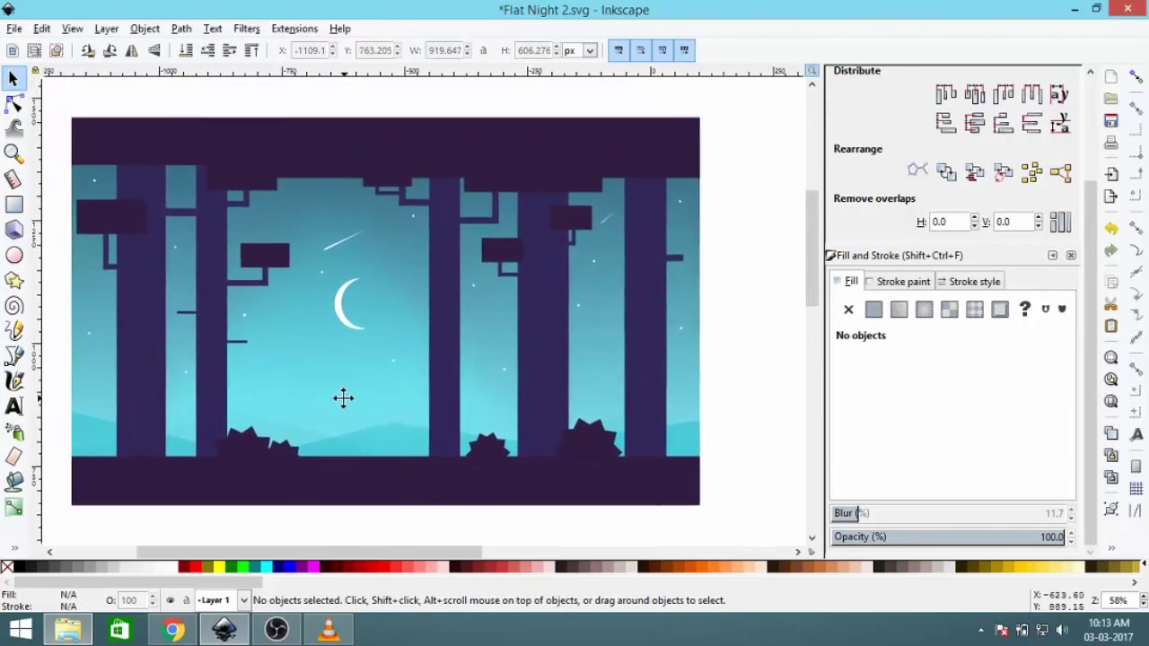